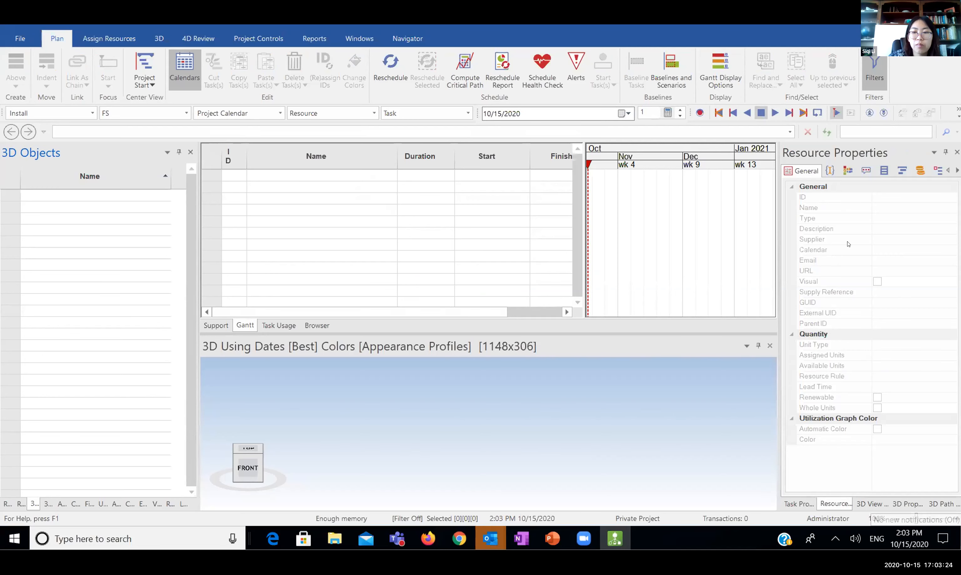
Sign in to Bentley CONNECTION Client from its tray icon using the saved account, then return to SYNCHRO
{"action": "left_click", "coordinate": [959, 538]}
{"action": "left_click", "coordinate": [835, 540]}
{"action": "right_click", "coordinate": [810, 513]}
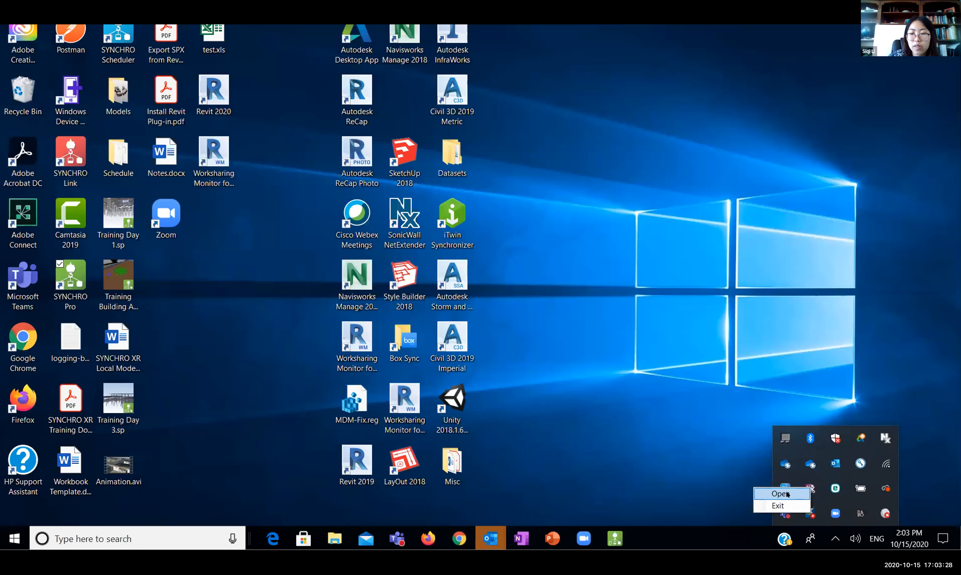
{"action": "left_click", "coordinate": [821, 492]}
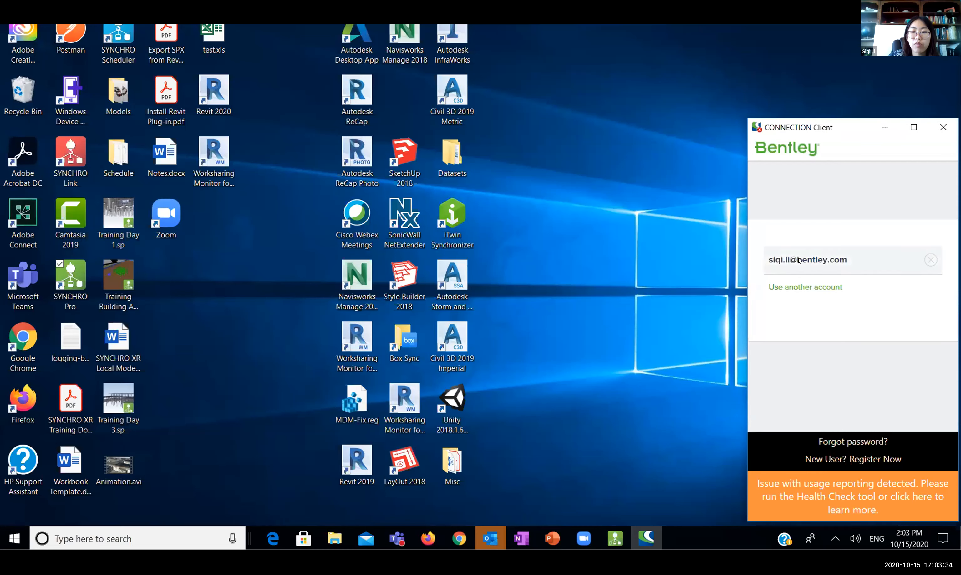
{"action": "left_click", "coordinate": [792, 261]}
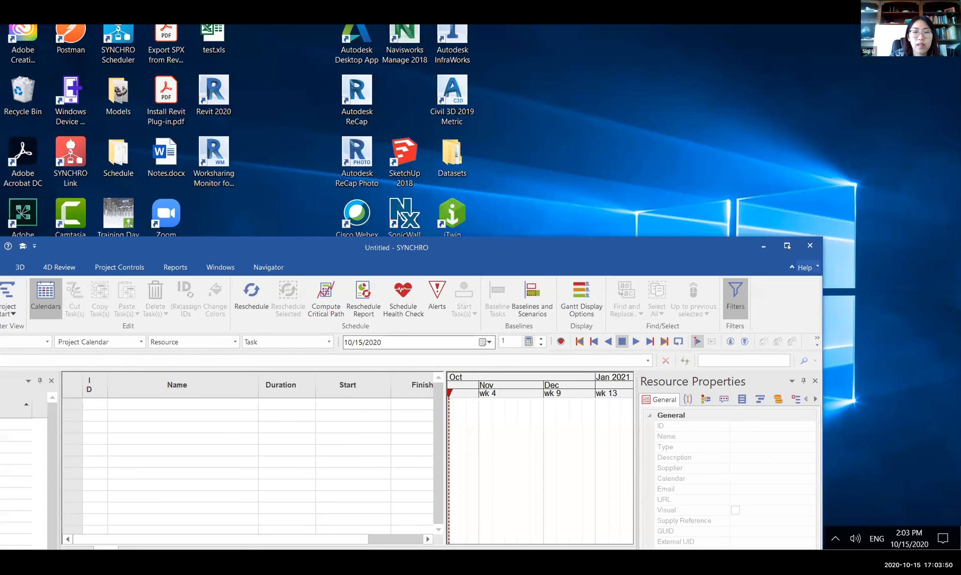
{"action": "left_click", "coordinate": [787, 246]}
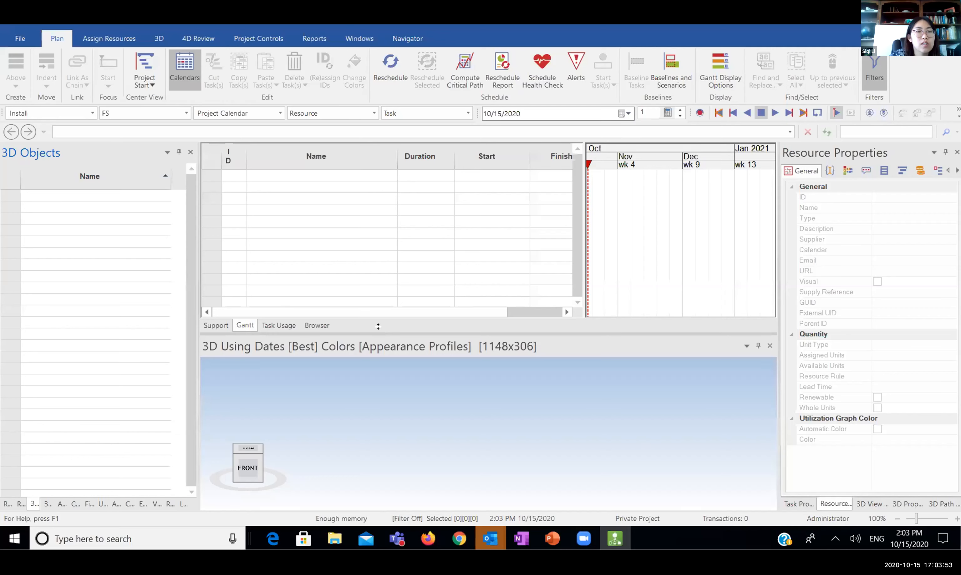
Drag the Gantt/3D splitter so the 3D view is taller beneath a slightly shorter Gantt grid
{"action": "left_click_drag", "start_coordinate": [378, 327], "coordinate": [378, 283]}
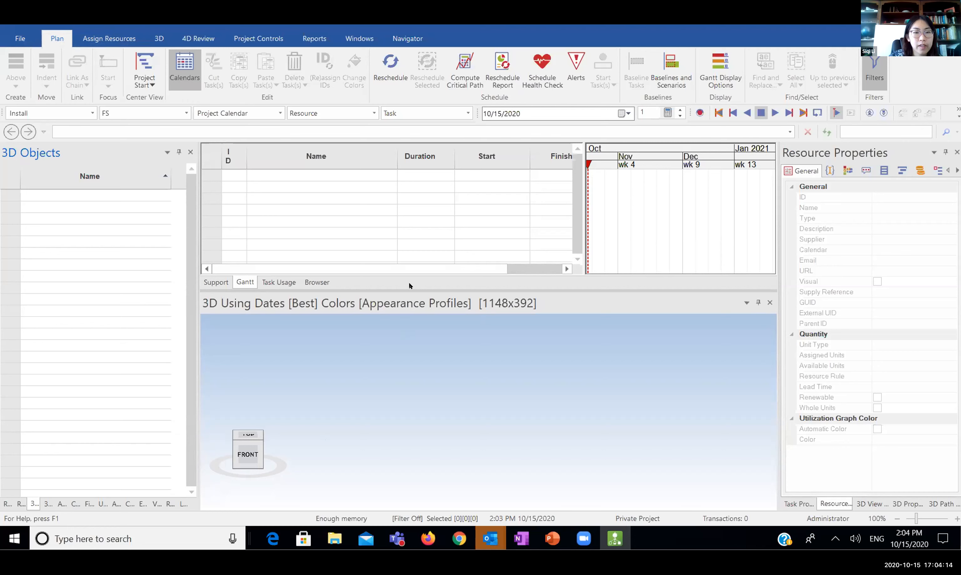
{"action": "left_click_drag", "start_coordinate": [311, 289], "coordinate": [314, 306]}
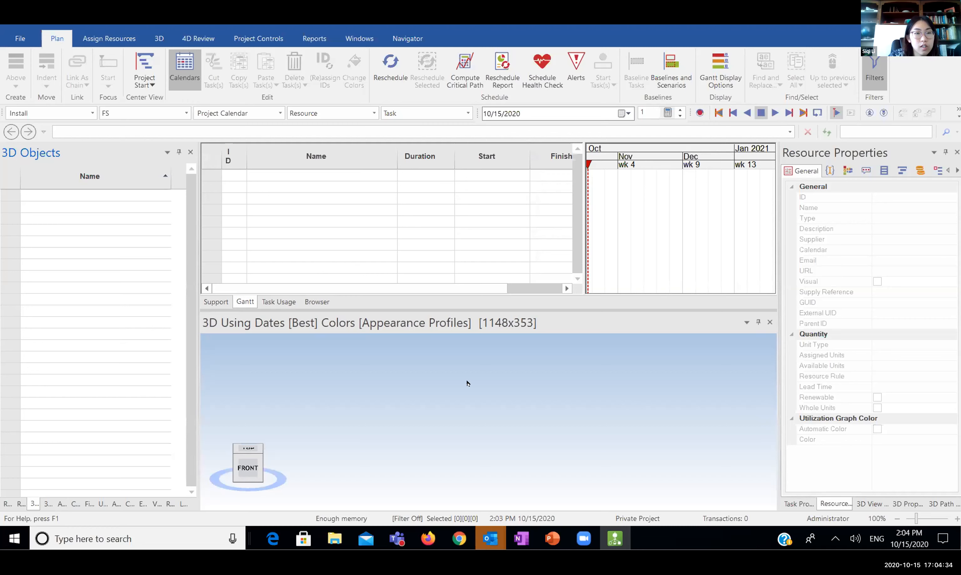
Browse the Assign Resources, 4D Review and Project Controls ribbon tabs, ending on Windows
{"action": "left_click", "coordinate": [145, 38]}
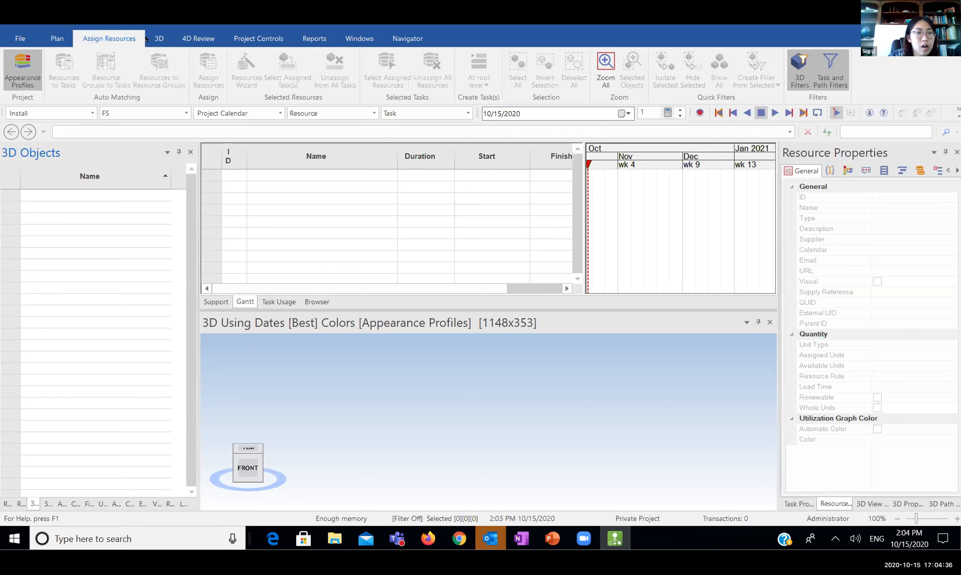
{"action": "scroll", "coordinate": [191, 36], "scroll_direction": "down", "scroll_amount": 1}
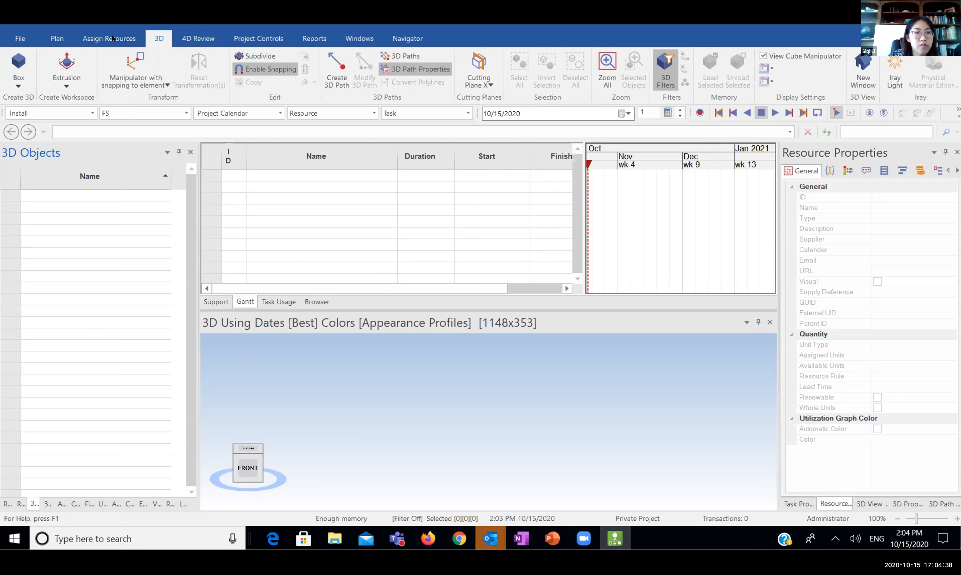
{"action": "left_click", "coordinate": [197, 37]}
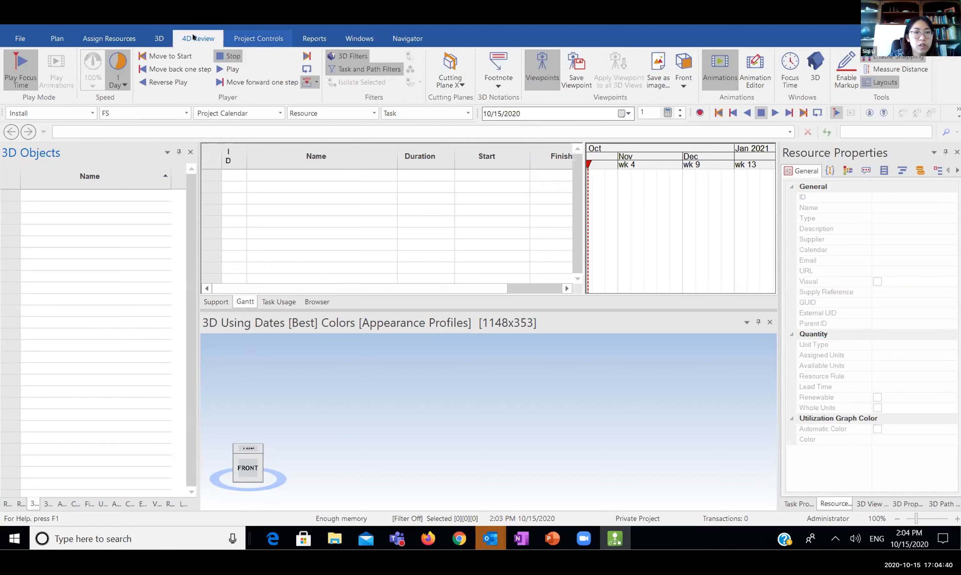
{"action": "left_click", "coordinate": [259, 37]}
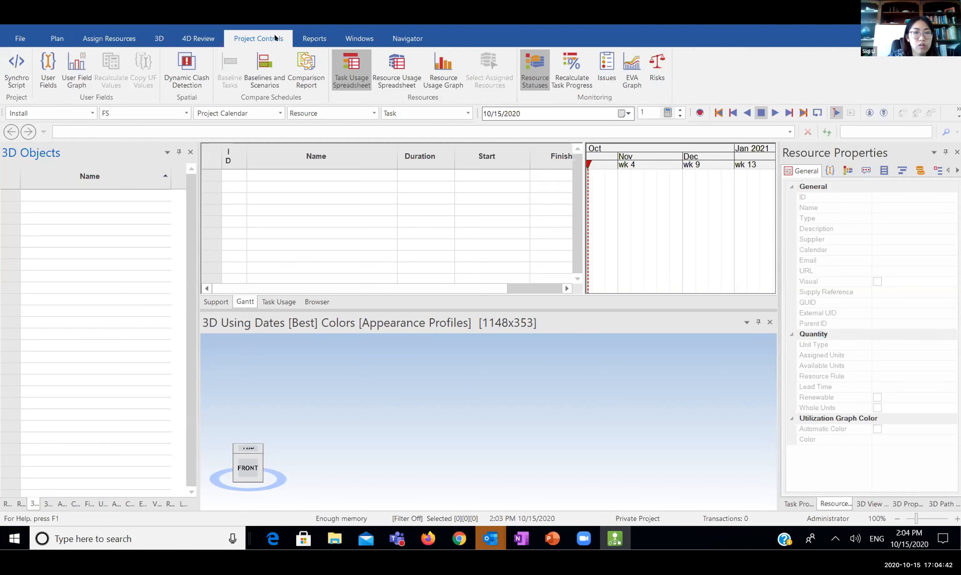
{"action": "left_click", "coordinate": [348, 38]}
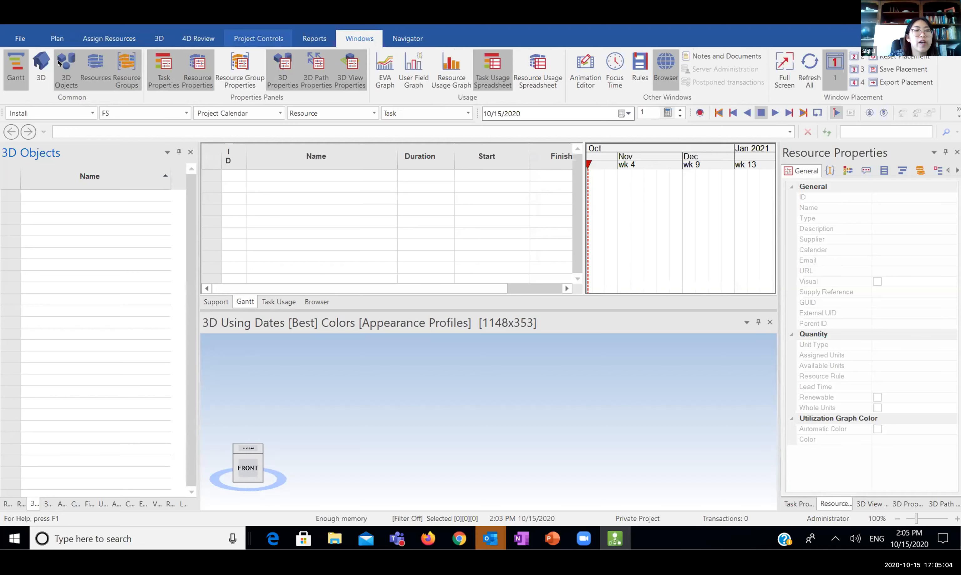
{"action": "left_click", "coordinate": [50, 74]}
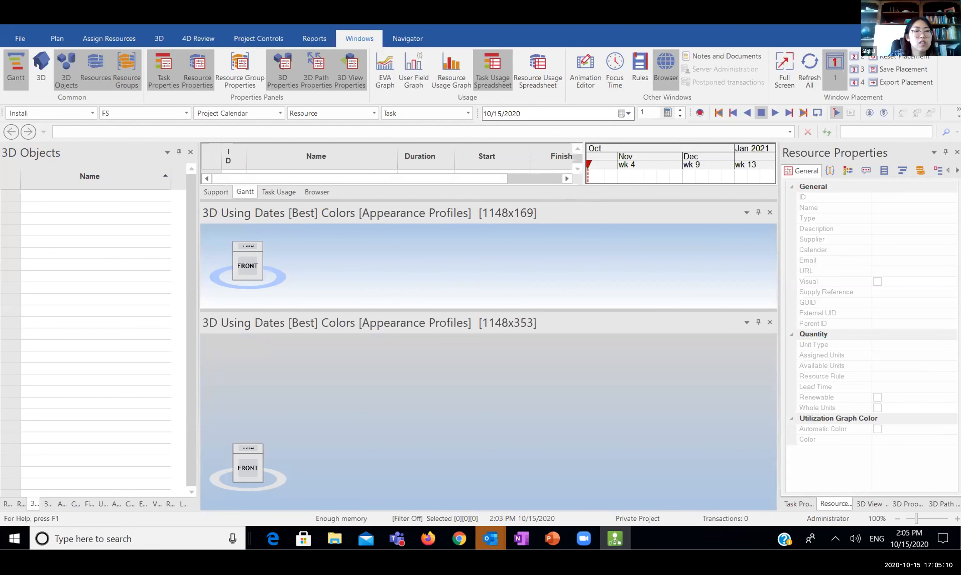
{"action": "left_click", "coordinate": [46, 74]}
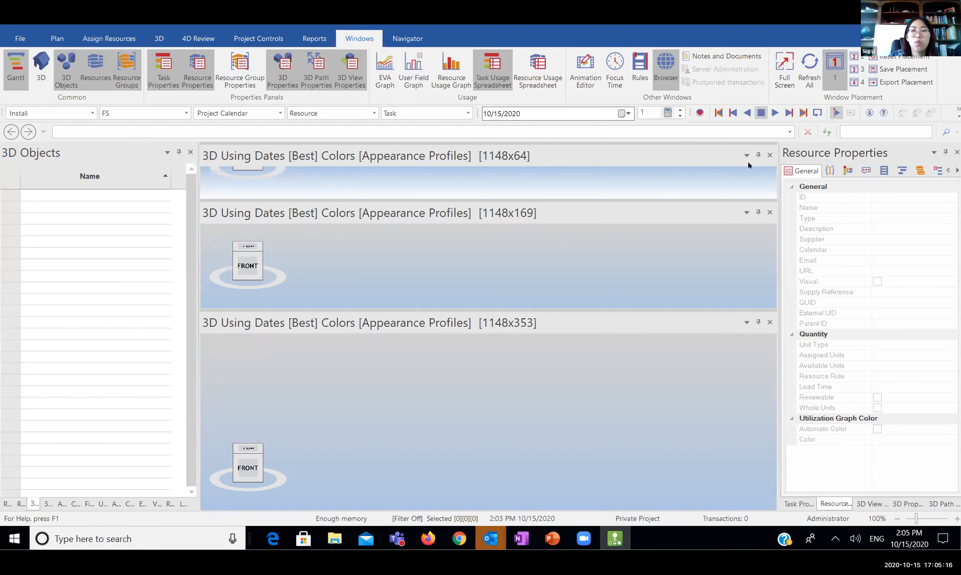
{"action": "left_click", "coordinate": [769, 155]}
{"action": "left_click", "coordinate": [768, 212]}
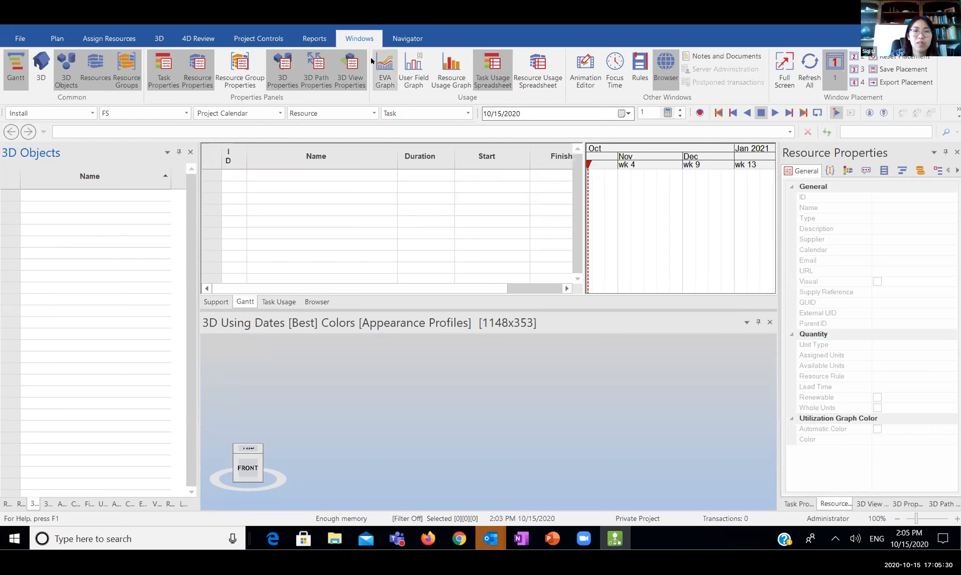
Browse the Navigator and 3D tabs, toggle 3D Filters, then return to Navigator and select a grid row
{"action": "left_click", "coordinate": [412, 37]}
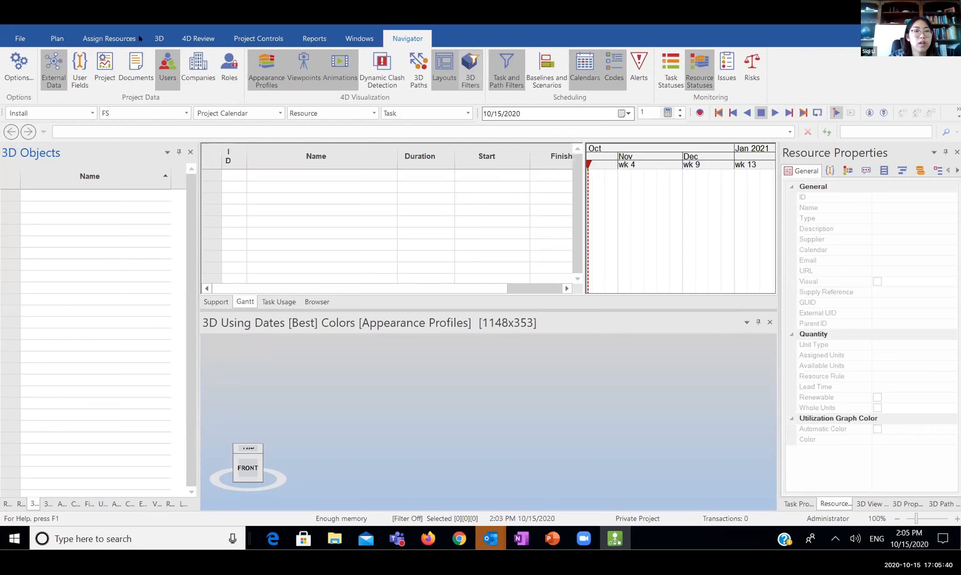
{"action": "left_click", "coordinate": [160, 37]}
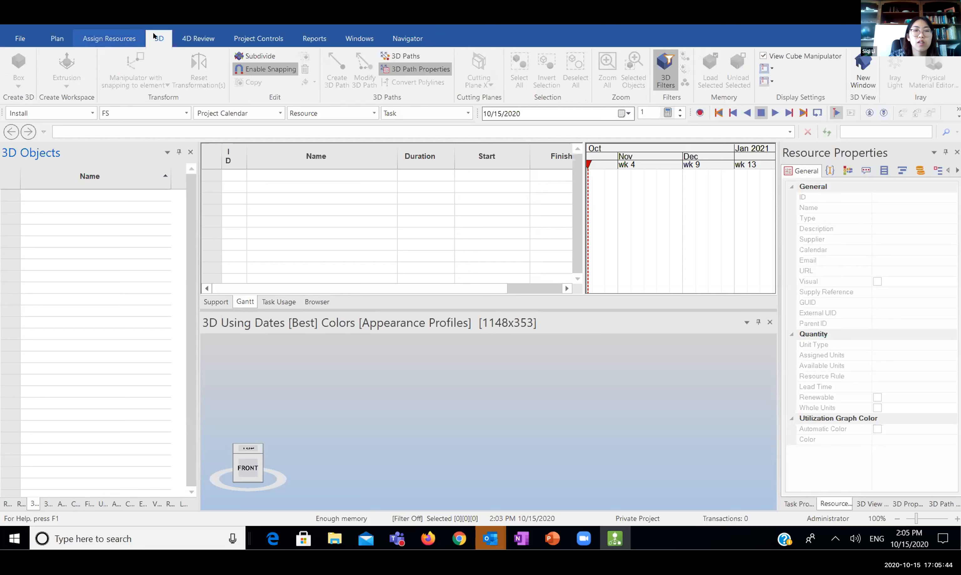
{"action": "left_click", "coordinate": [666, 74]}
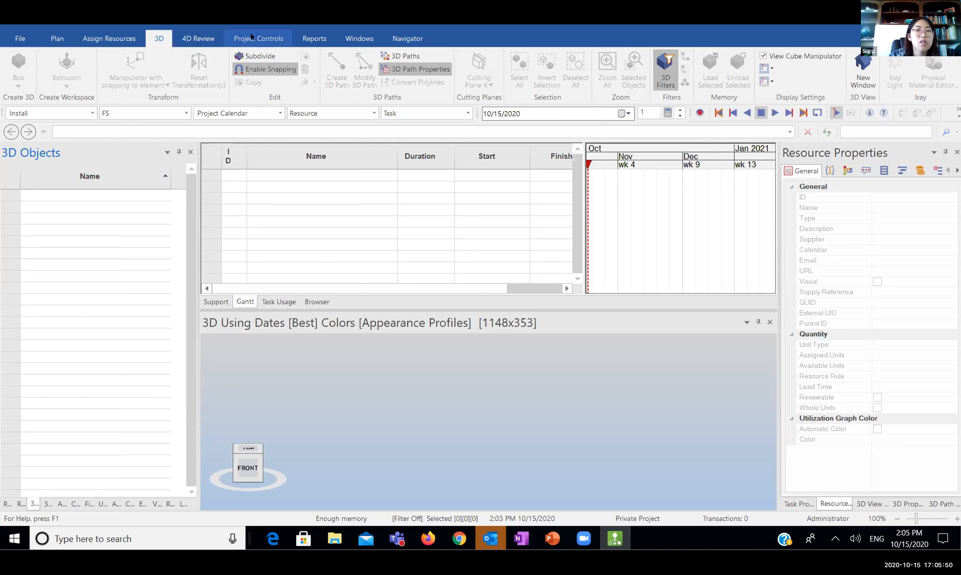
{"action": "left_click", "coordinate": [408, 39]}
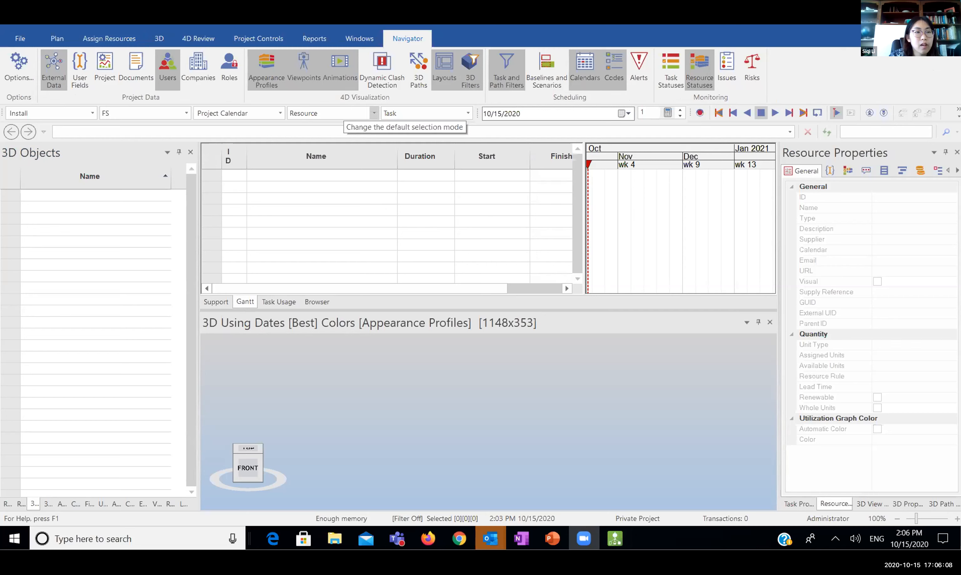
{"action": "left_click", "coordinate": [234, 197]}
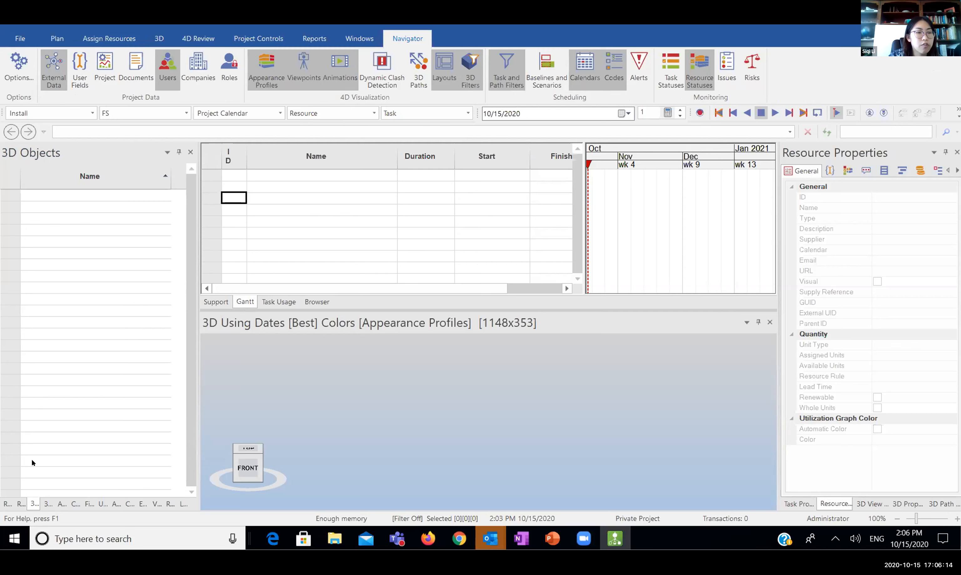
{"action": "left_click", "coordinate": [21, 504]}
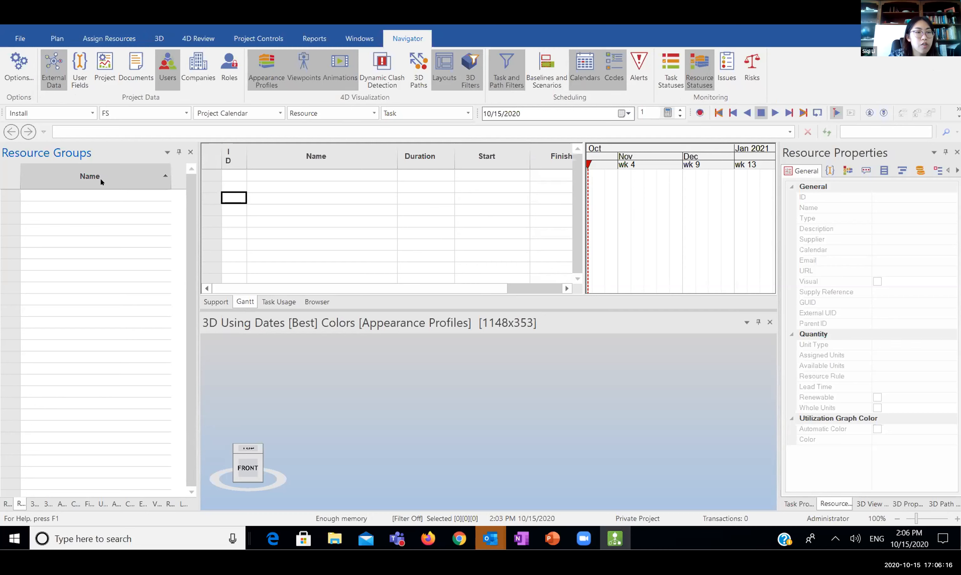
Cycle the left panel through Task Filters and 3D Filters back to the 3D Objects tree
{"action": "left_click", "coordinate": [89, 504]}
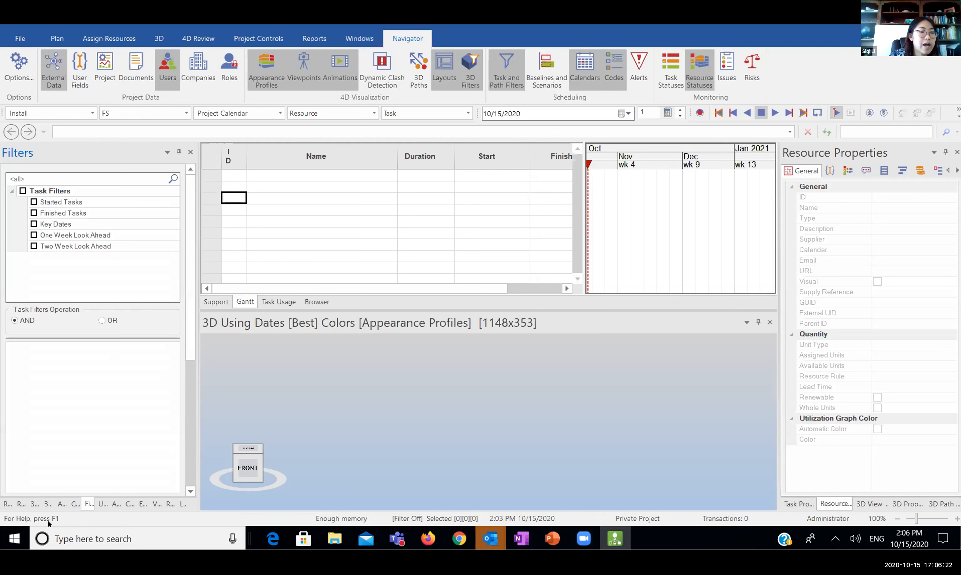
{"action": "left_click", "coordinate": [48, 504]}
{"action": "left_click", "coordinate": [33, 502]}
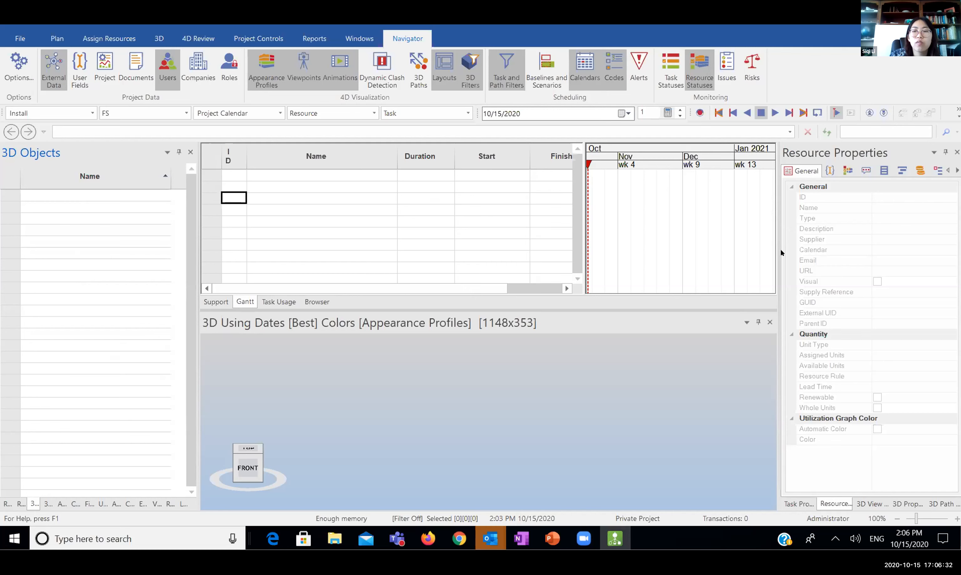
Widen the Resource Properties panel, toggle Task/Resource properties, and widen the Gantt chart
{"action": "left_click_drag", "start_coordinate": [777, 247], "coordinate": [765, 245]}
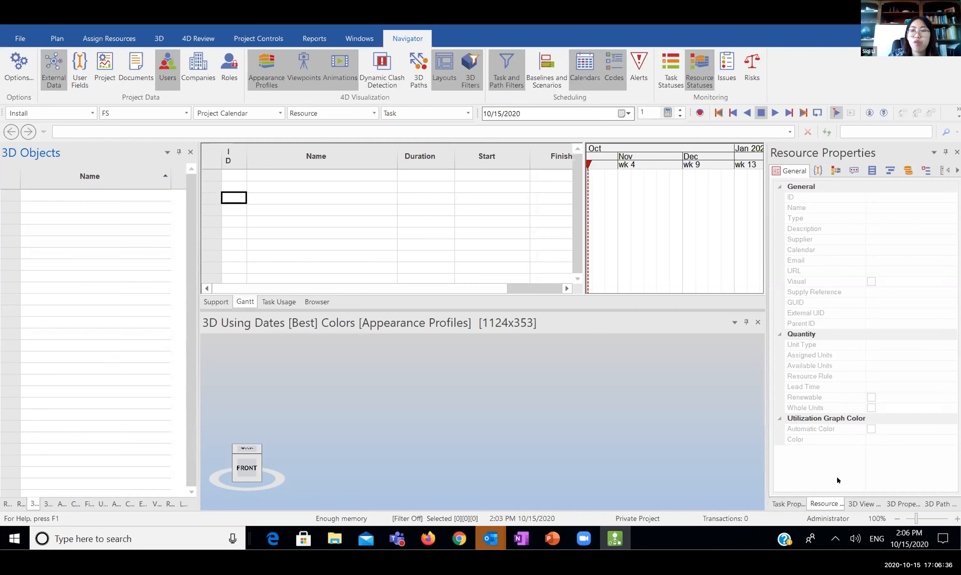
{"action": "left_click", "coordinate": [789, 504]}
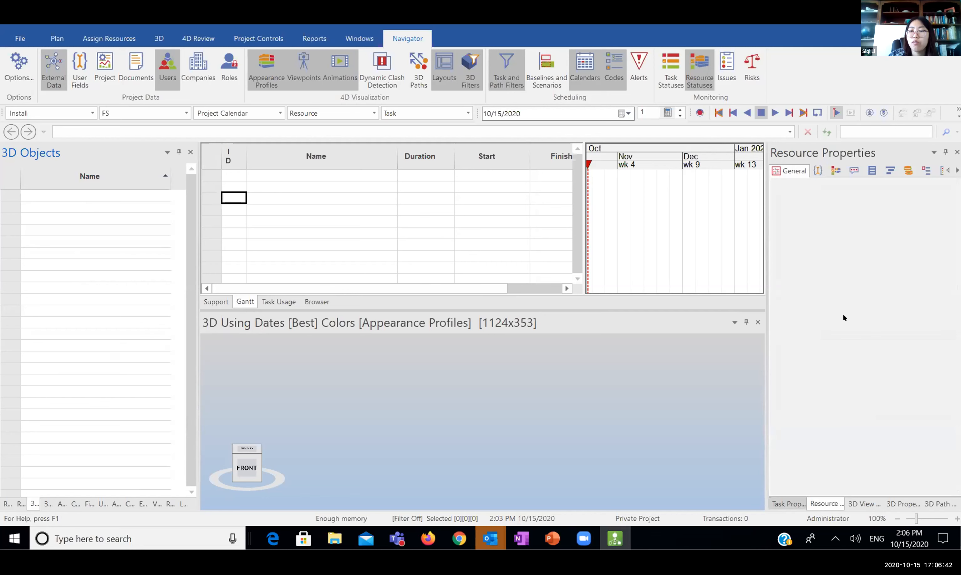
{"action": "left_click", "coordinate": [826, 504]}
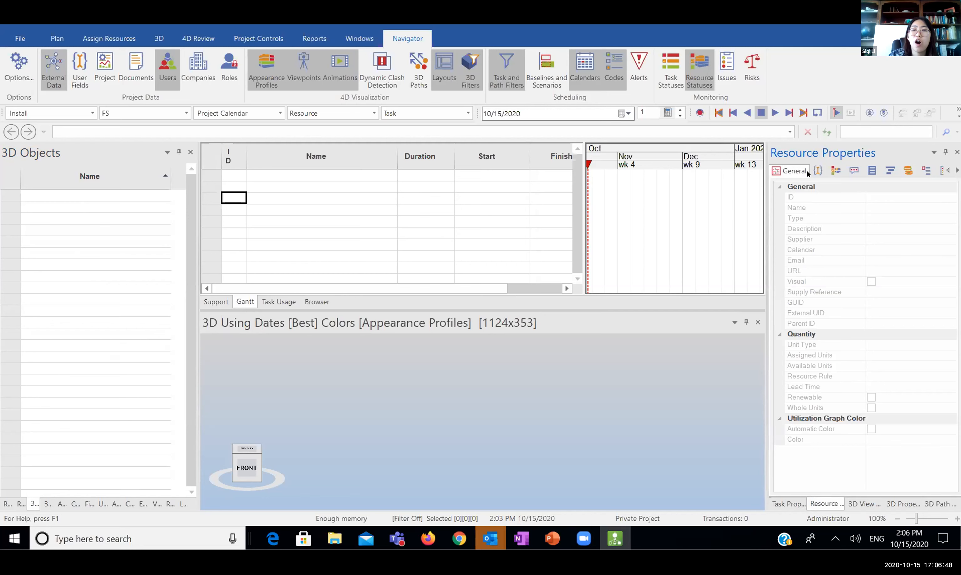
{"action": "left_click", "coordinate": [419, 209]}
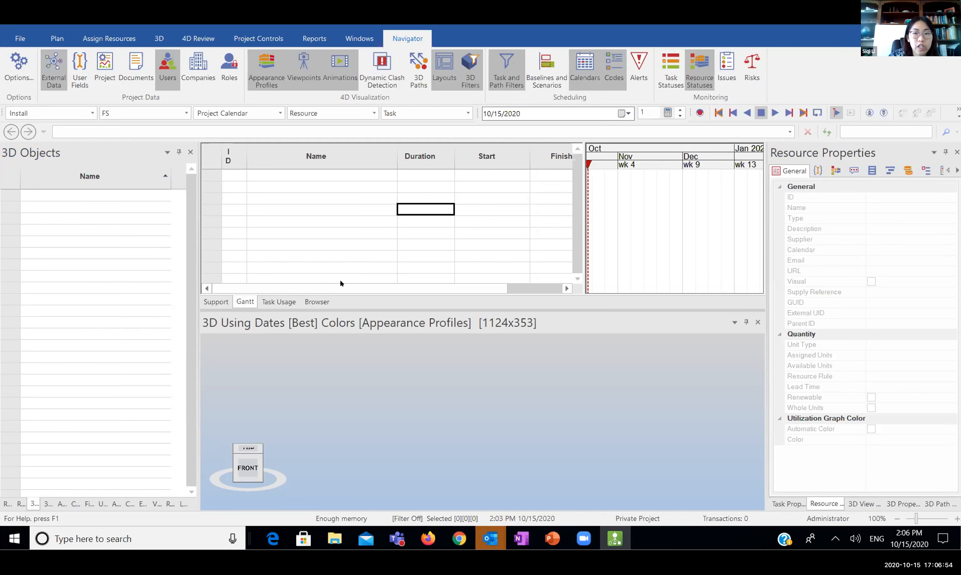
{"action": "left_click_drag", "start_coordinate": [575, 226], "coordinate": [461, 189]}
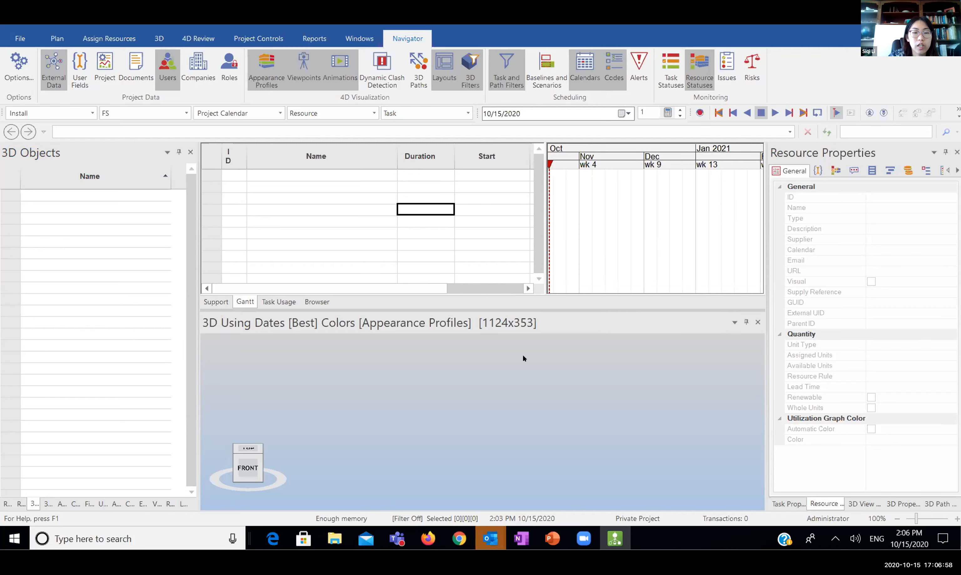
{"action": "left_click_drag", "start_coordinate": [404, 293], "coordinate": [404, 276]}
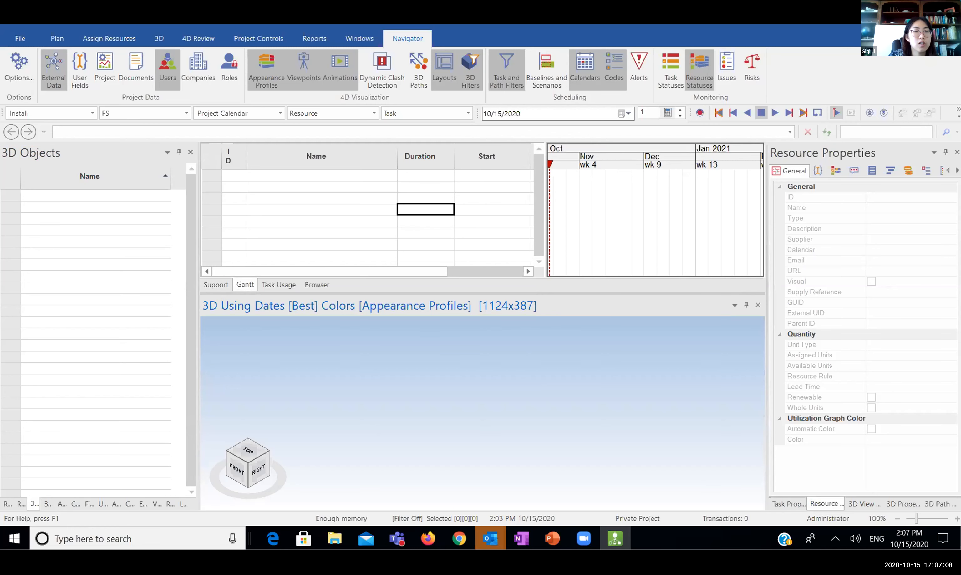
{"action": "left_click_drag", "start_coordinate": [407, 297], "coordinate": [406, 351]}
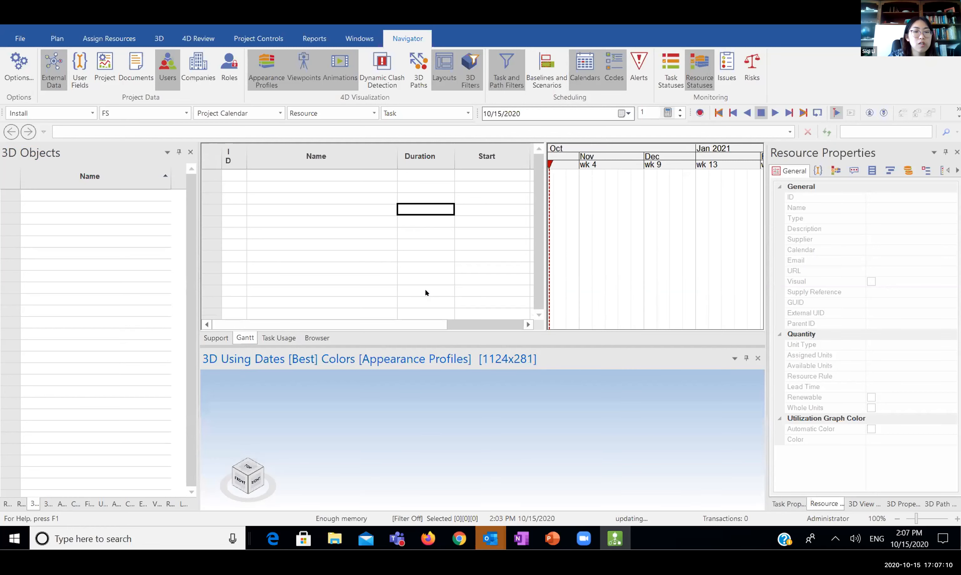
{"action": "left_click", "coordinate": [216, 339]}
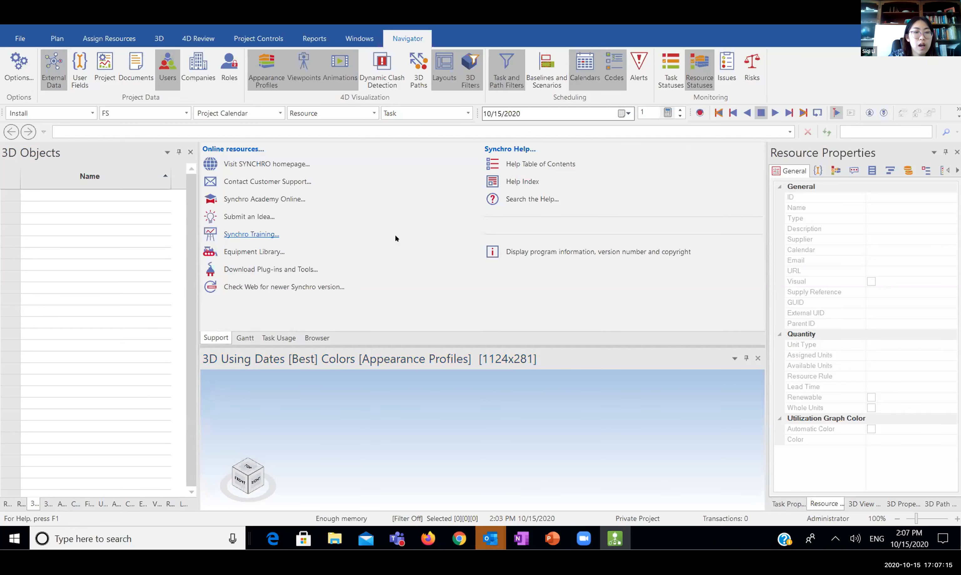
{"action": "left_click", "coordinate": [238, 338]}
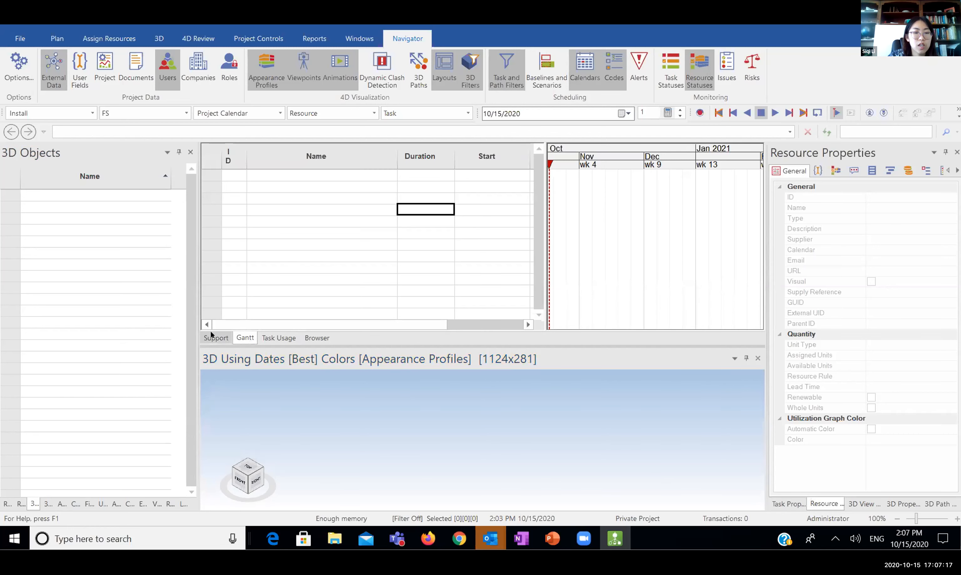
{"action": "left_click", "coordinate": [212, 336]}
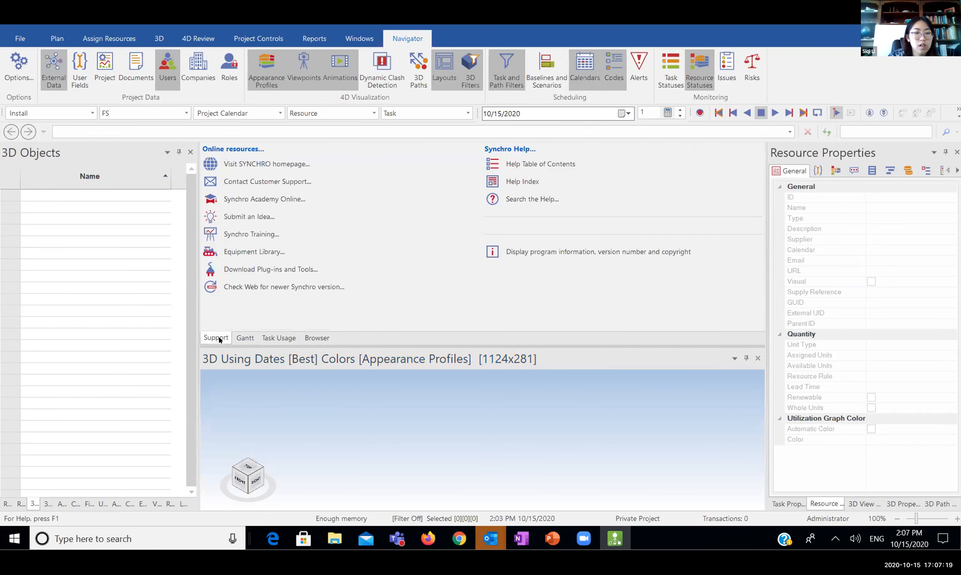
{"action": "left_click", "coordinate": [249, 338]}
{"action": "left_click", "coordinate": [214, 337]}
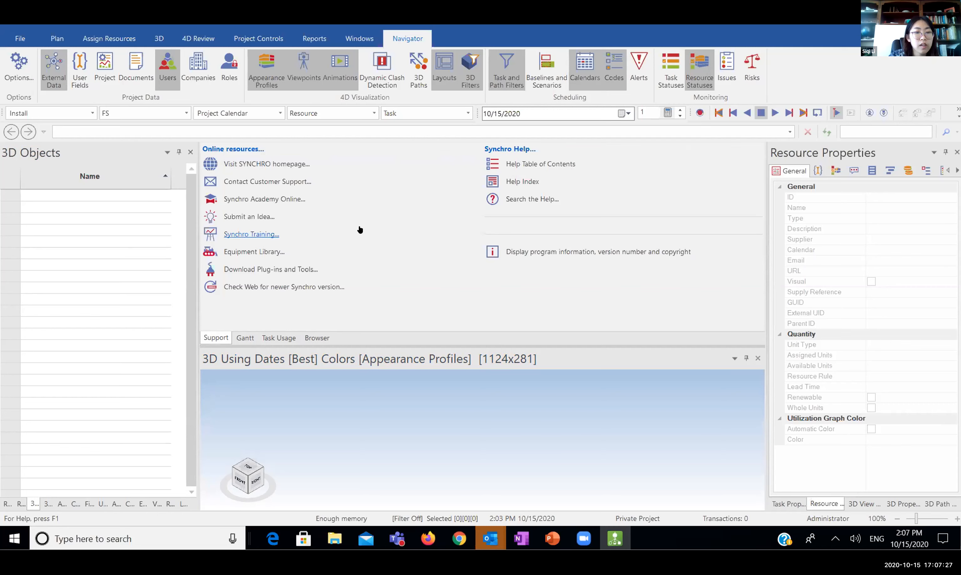
{"action": "left_click", "coordinate": [245, 235]}
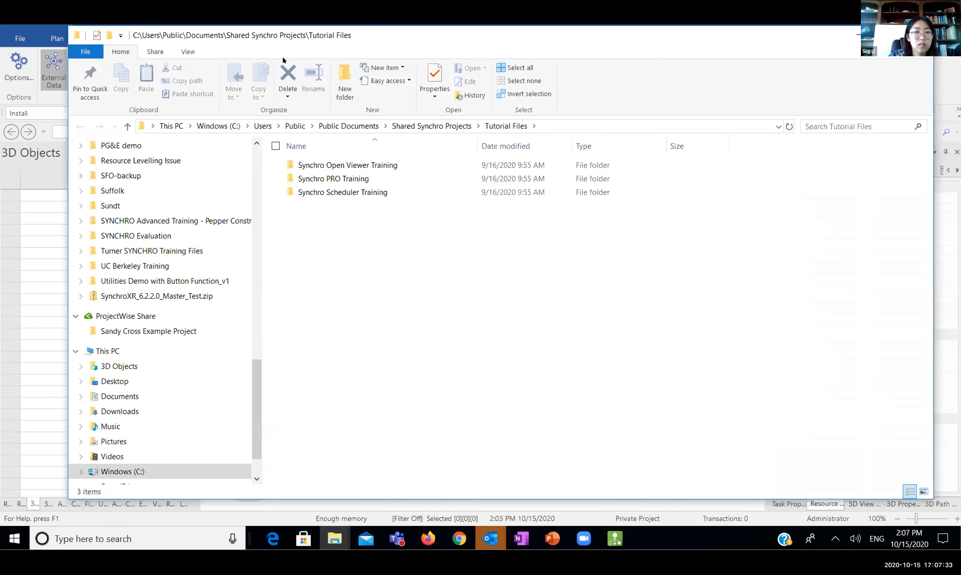
Reposition Explorer and open the Synchro PRO Training folder, briefly checking the Manual folder
{"action": "left_click_drag", "start_coordinate": [332, 62], "coordinate": [640, 73]}
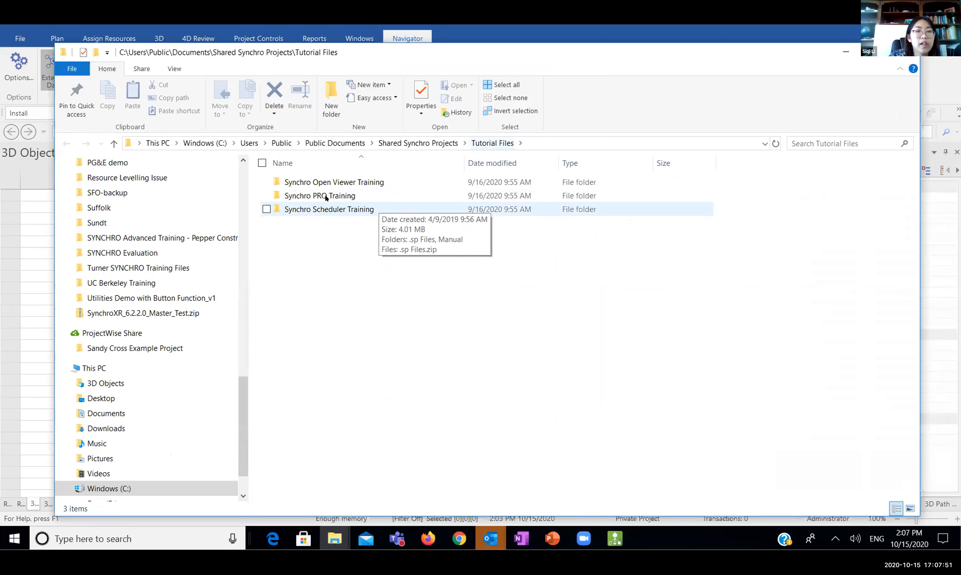
{"action": "left_click", "coordinate": [307, 196]}
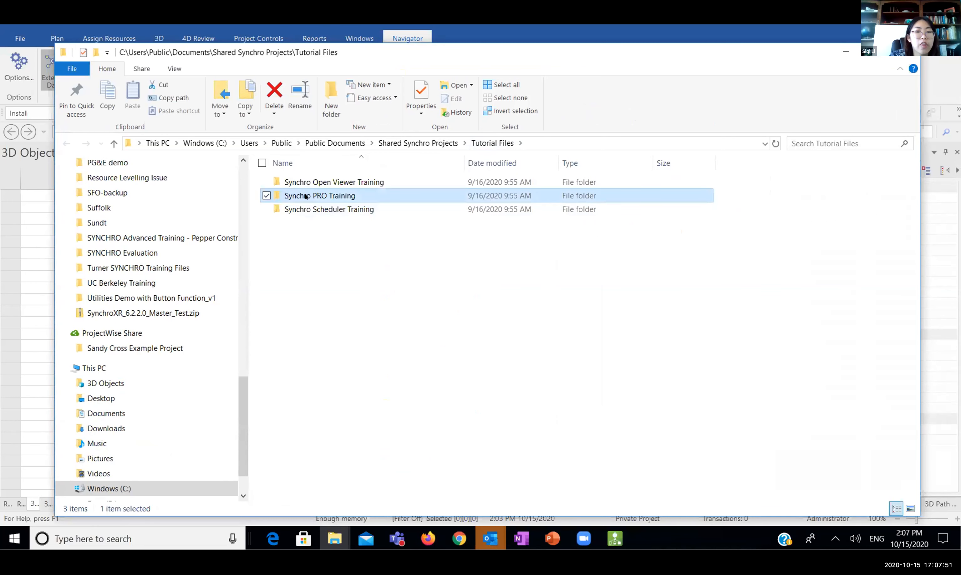
{"action": "double_click", "coordinate": [353, 197]}
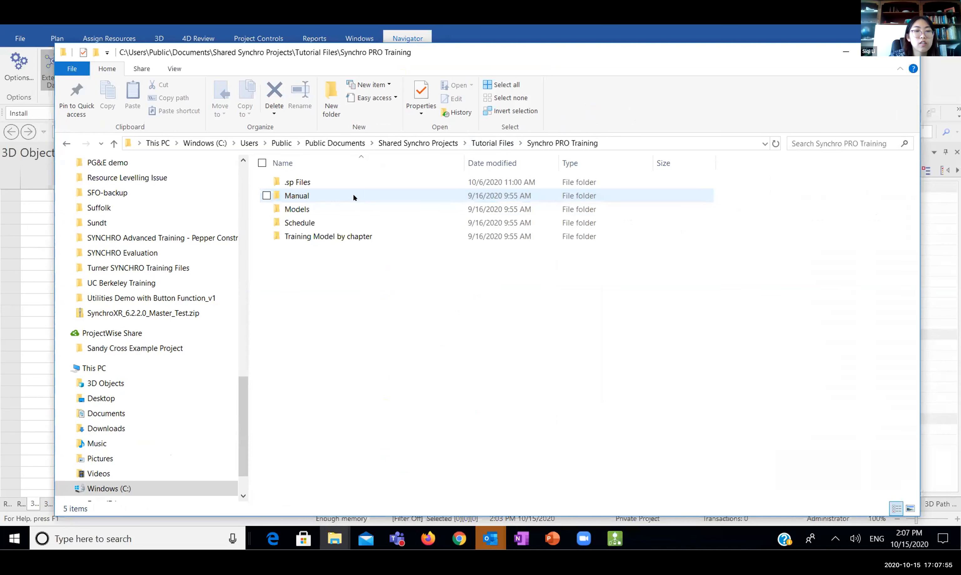
{"action": "left_click", "coordinate": [294, 182]}
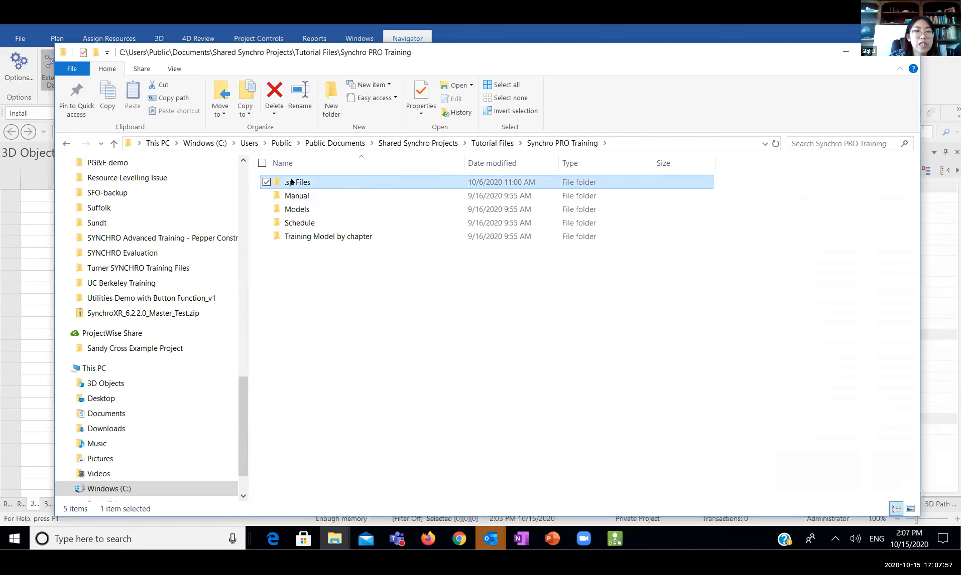
{"action": "left_click", "coordinate": [309, 197]}
{"action": "double_click", "coordinate": [300, 197]}
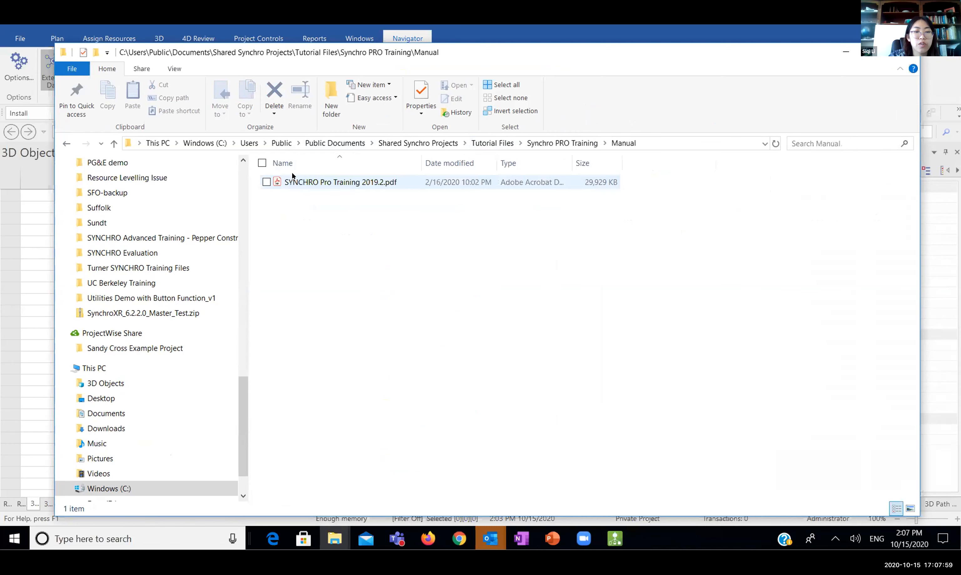
{"action": "left_click", "coordinate": [567, 147]}
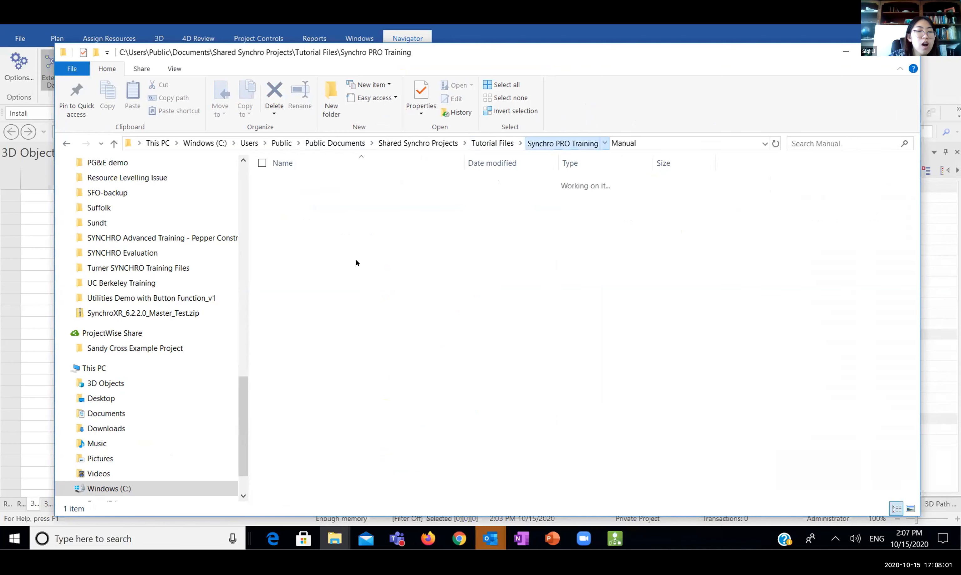
Copy the Models and Schedule folders and minimize Explorer
{"action": "left_click", "coordinate": [297, 209]}
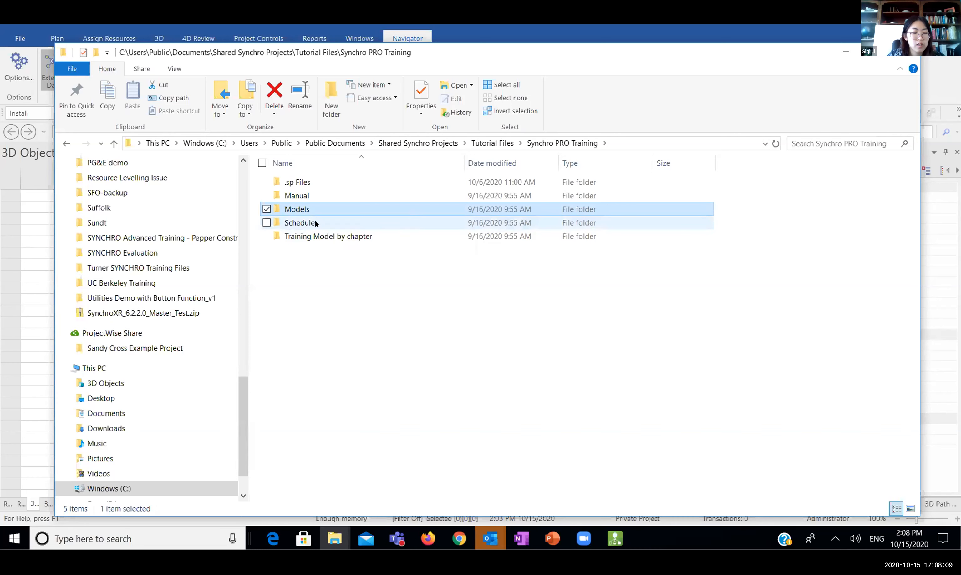
{"action": "left_click", "coordinate": [306, 223], "text": "ctrl"}
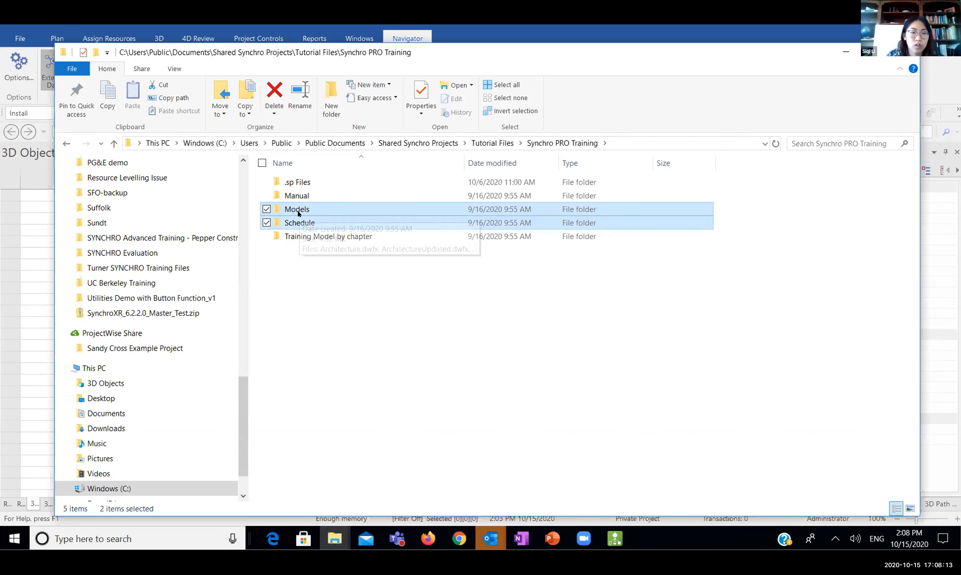
{"action": "key", "text": "ctrl+c"}
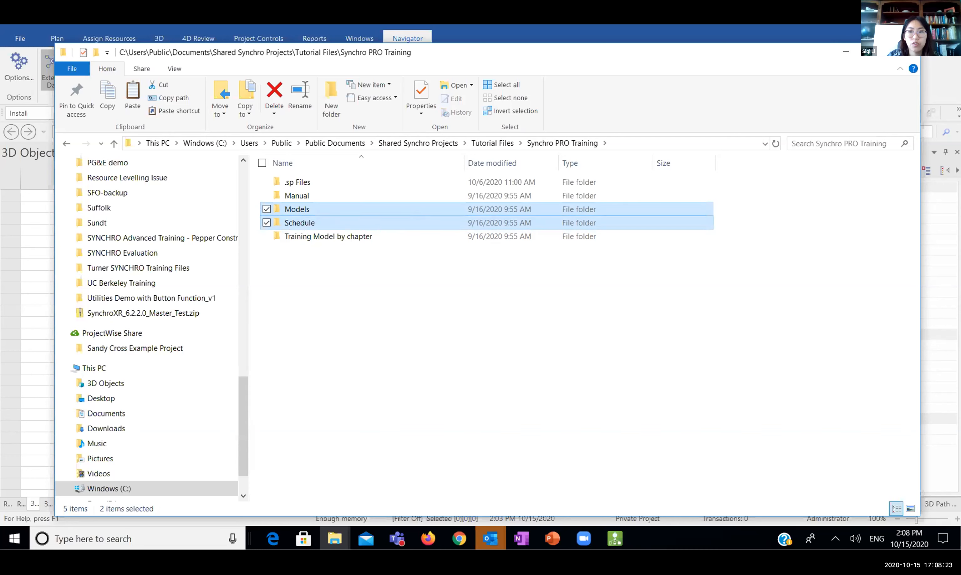
{"action": "left_click", "coordinate": [846, 52]}
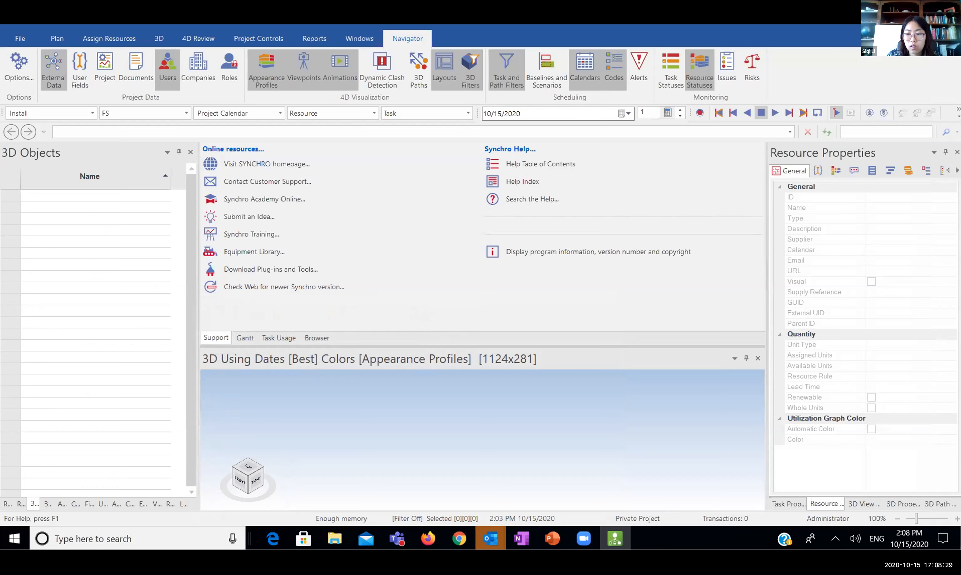
Paste the Models and Schedule folders onto the desktop, replacing the existing files
{"action": "key", "text": "super+d"}
{"action": "left_click", "coordinate": [248, 398]}
{"action": "key", "text": "ctrl+v"}
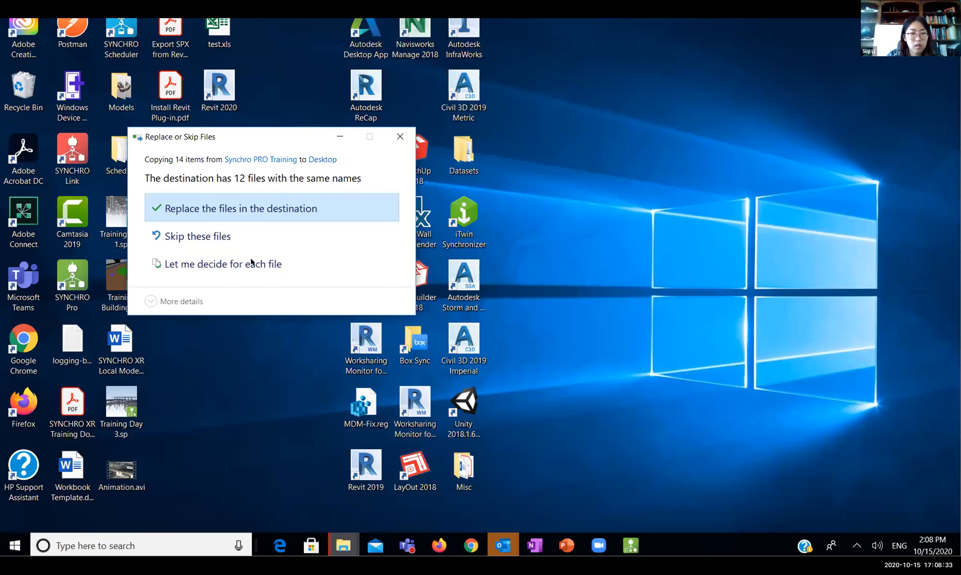
{"action": "left_click", "coordinate": [233, 210]}
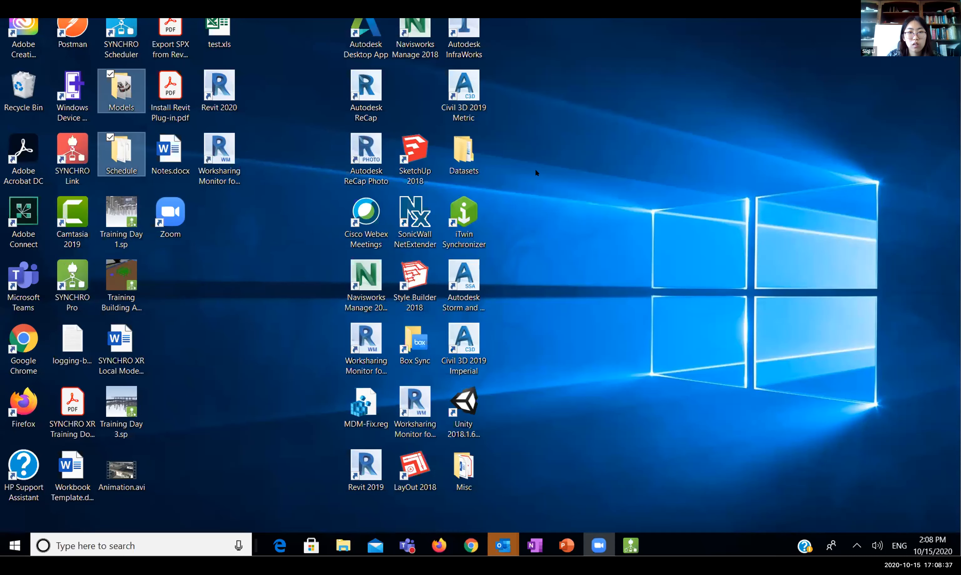
Select the pasted folders on the desktop, then bring SYNCHRO Pro back in Gantt view
{"action": "left_click", "coordinate": [281, 156]}
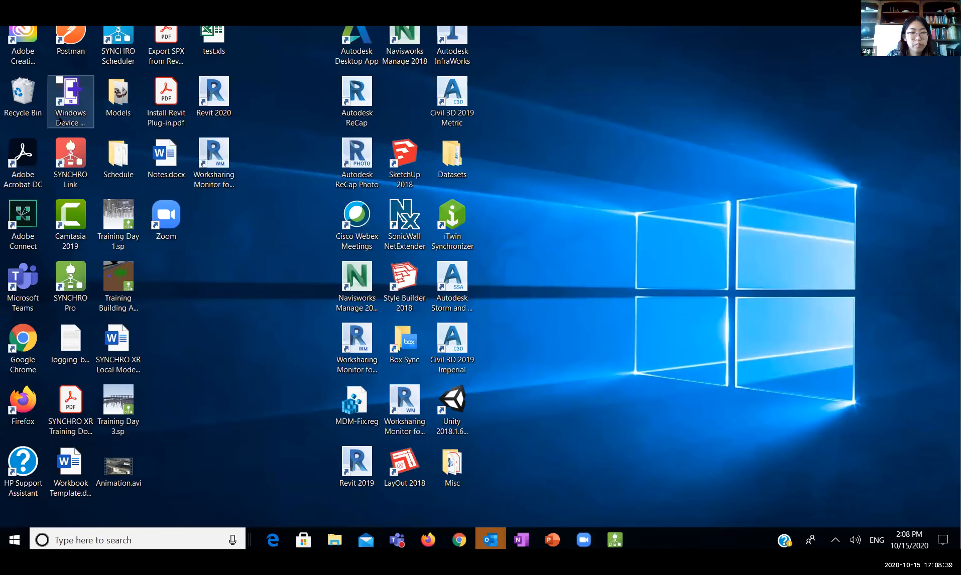
{"action": "left_click", "coordinate": [120, 106]}
{"action": "left_click", "coordinate": [123, 148], "text": "ctrl"}
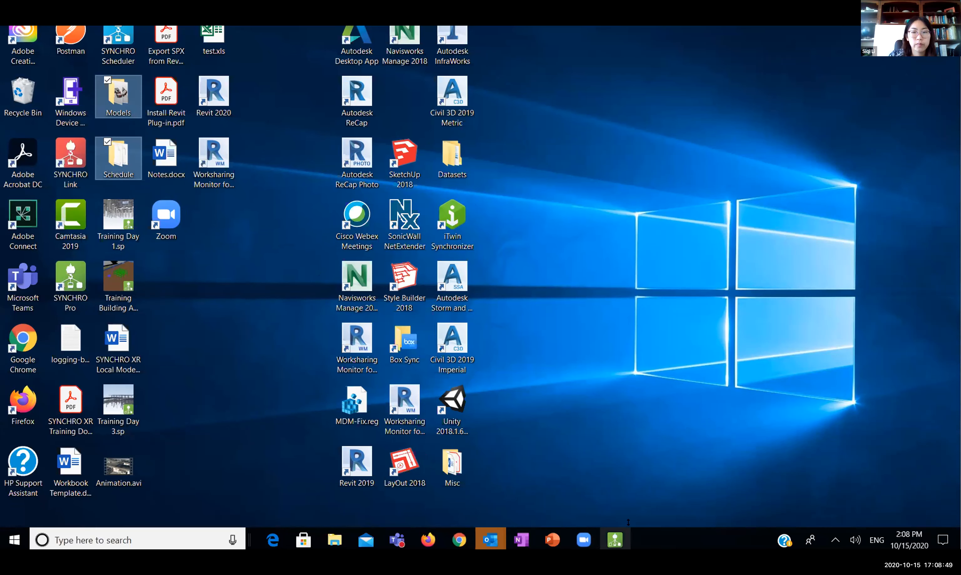
{"action": "left_click", "coordinate": [623, 537]}
{"action": "left_click", "coordinate": [237, 342]}
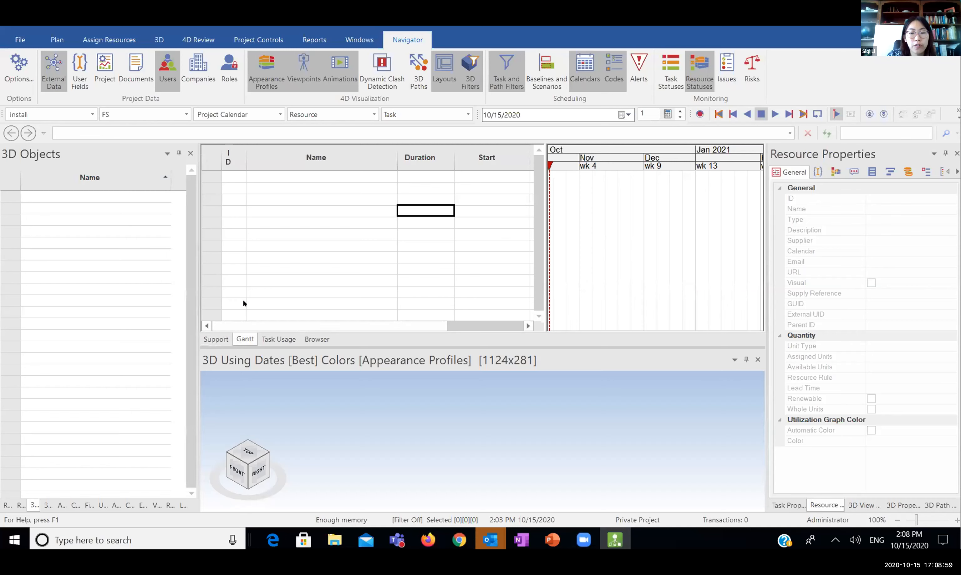
Copy the Synchro PRO Training folder path from Explorer's address bar, then switch back to SYNCHRO
{"action": "mouse_move", "coordinate": [326, 537]}
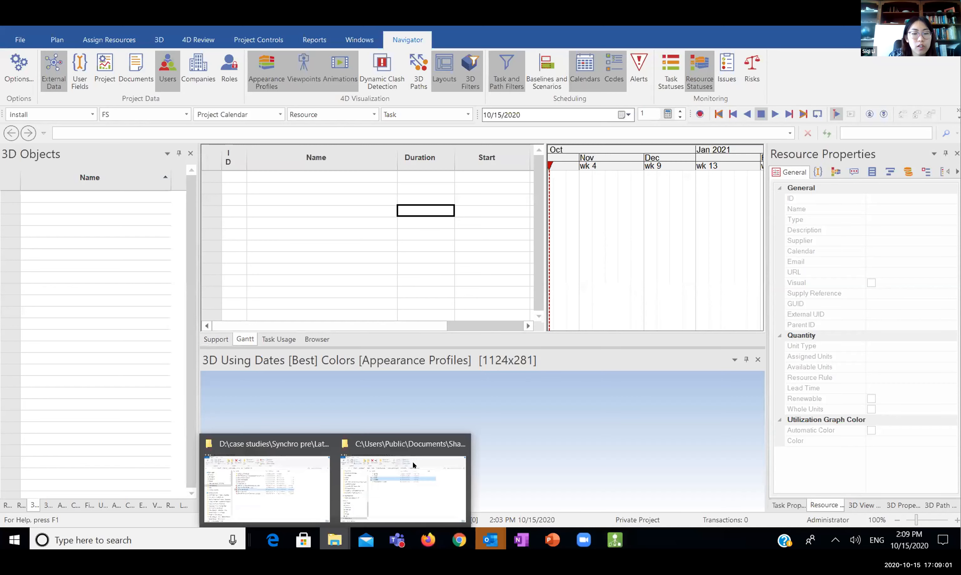
{"action": "left_click", "coordinate": [403, 487]}
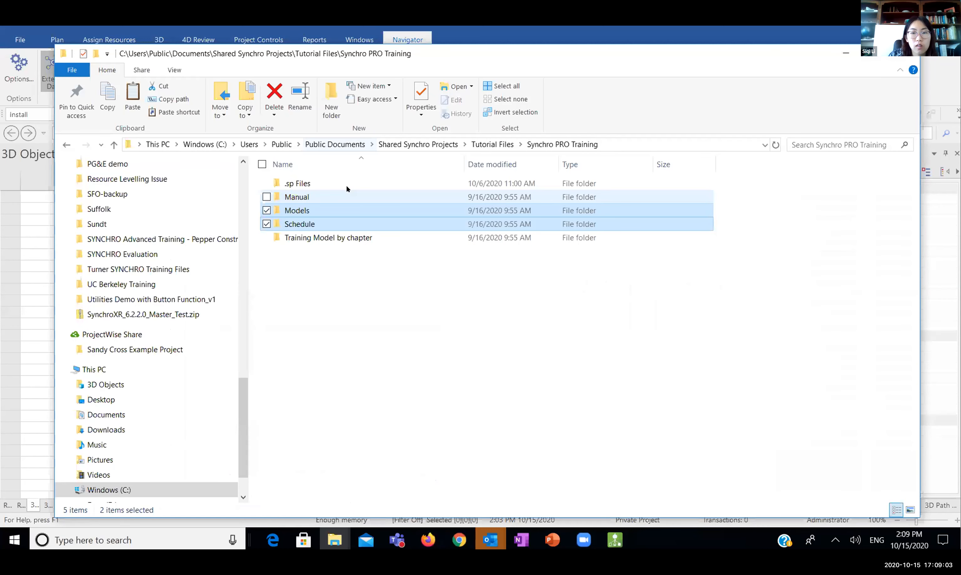
{"action": "key", "text": "alt+d"}
{"action": "key", "text": "ctrl+c"}
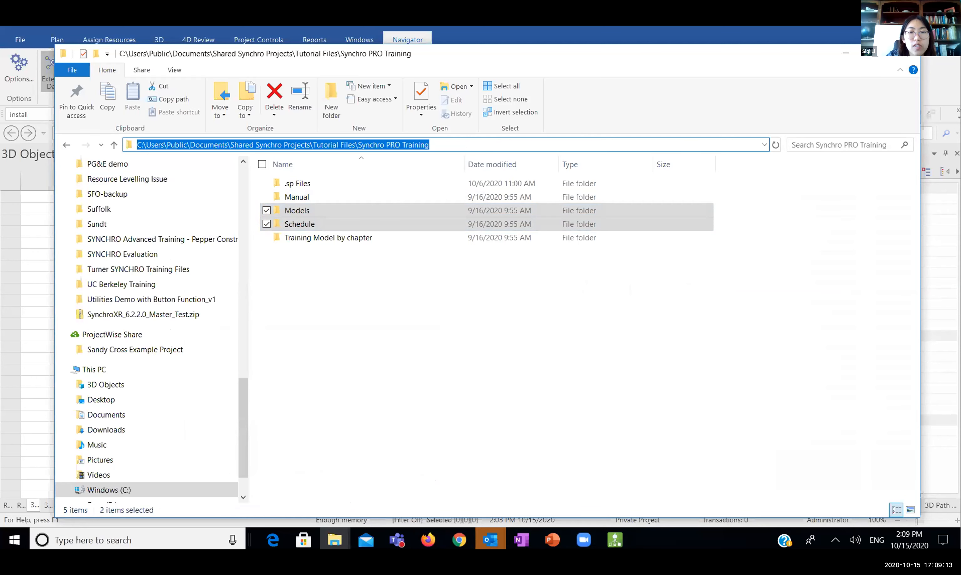
{"action": "key", "text": "alt+Tab"}
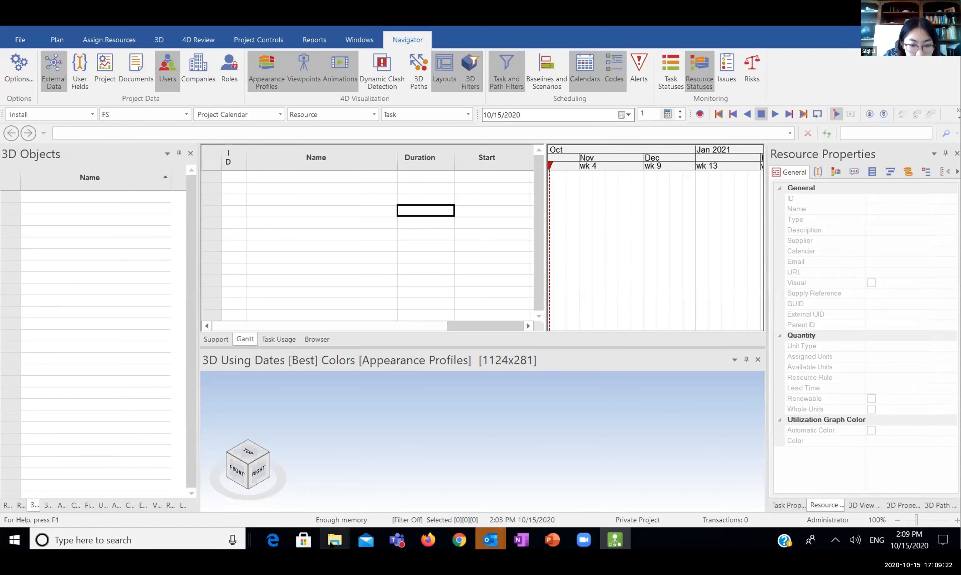
Return to Explorer, reselect the Models and Schedule folders, and minimize the window
{"action": "mouse_move", "coordinate": [334, 539]}
{"action": "left_click", "coordinate": [419, 459]}
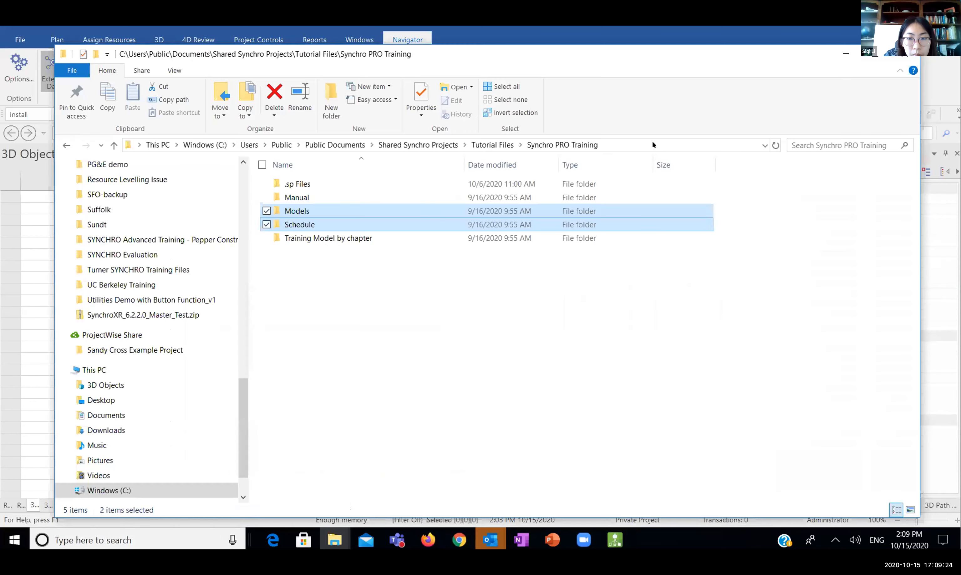
{"action": "left_click", "coordinate": [653, 142]}
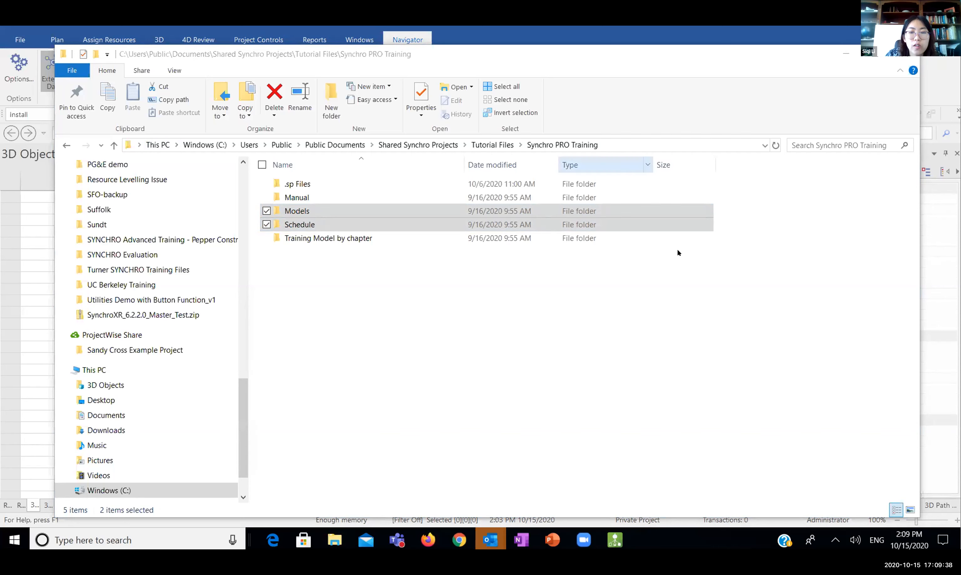
{"action": "left_click", "coordinate": [803, 180]}
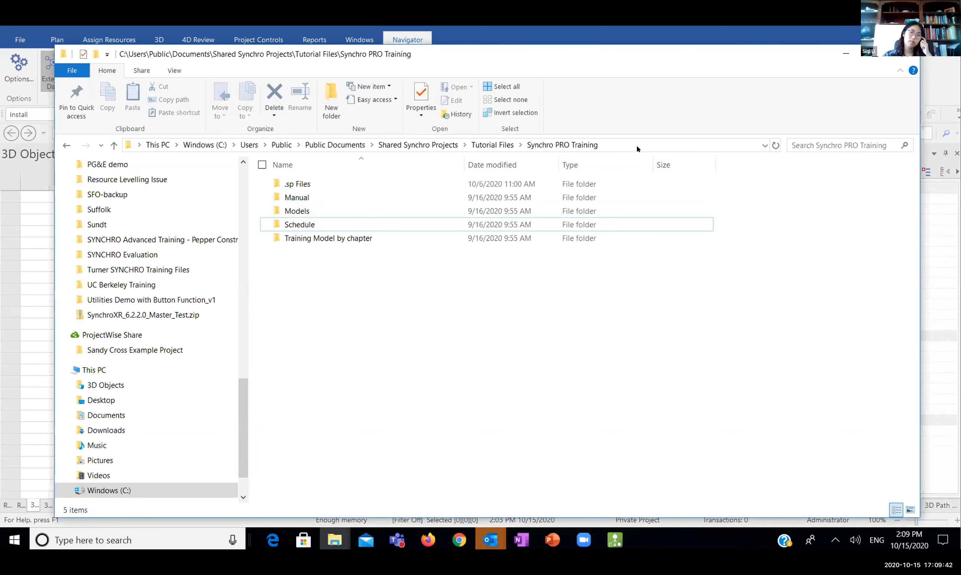
{"action": "left_click", "coordinate": [324, 210], "text": "shift"}
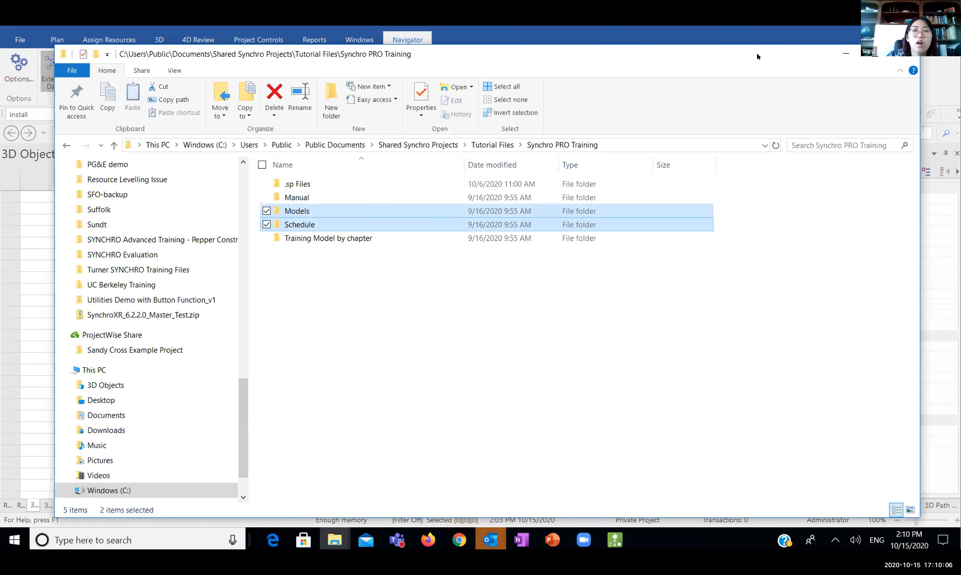
{"action": "left_click", "coordinate": [845, 53]}
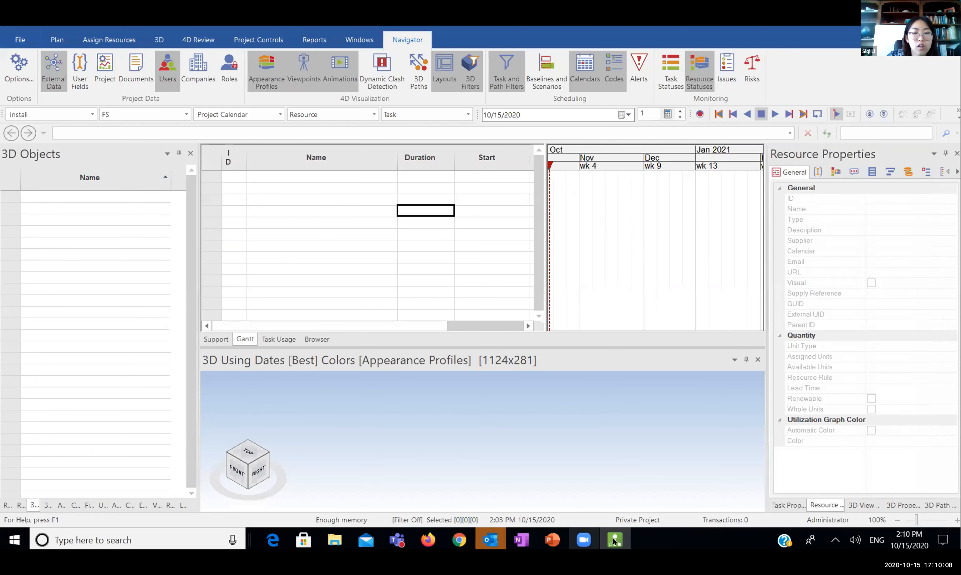
Uncheck the Models and Schedule folders in Synchro PRO Training and minimize Explorer
{"action": "mouse_move", "coordinate": [335, 540]}
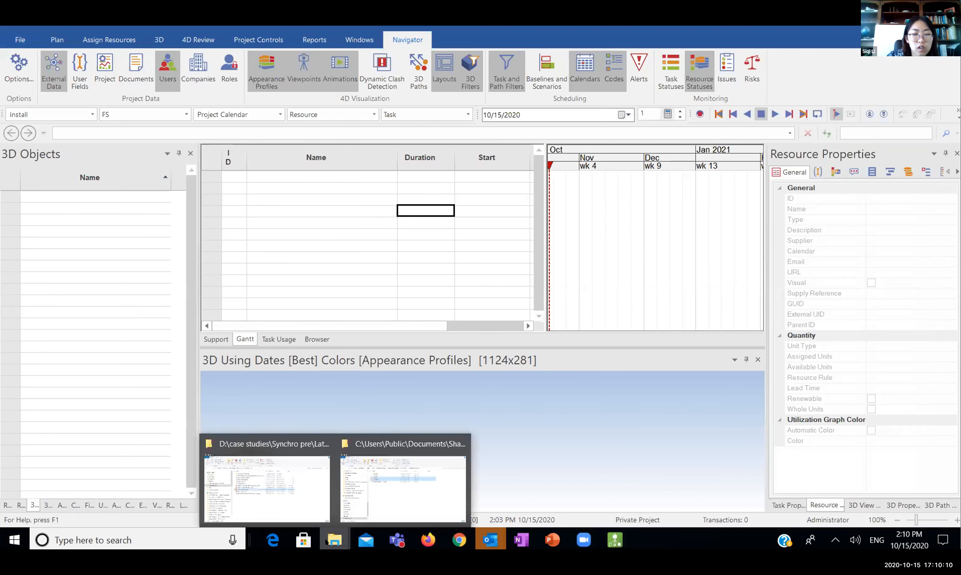
{"action": "left_click", "coordinate": [388, 492]}
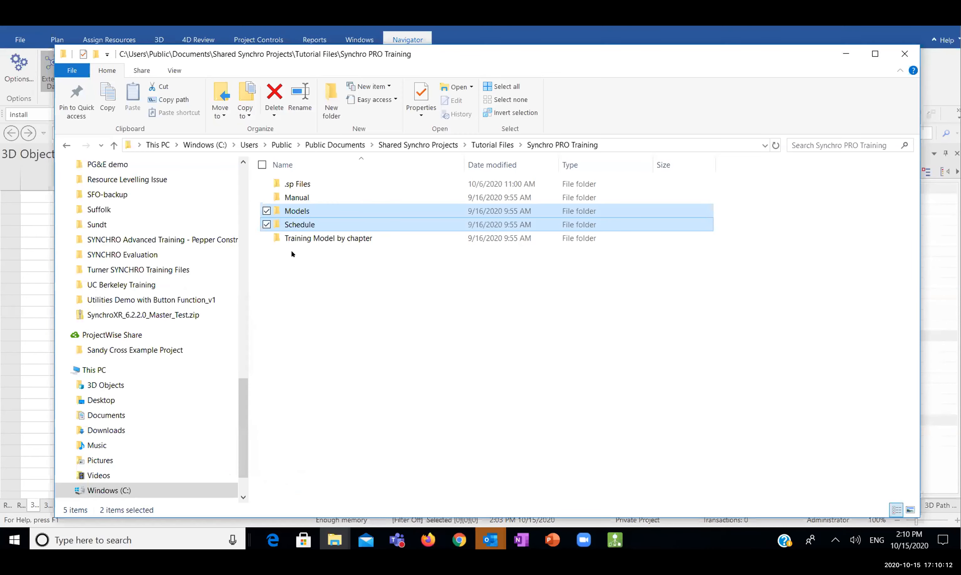
{"action": "left_click", "coordinate": [267, 211]}
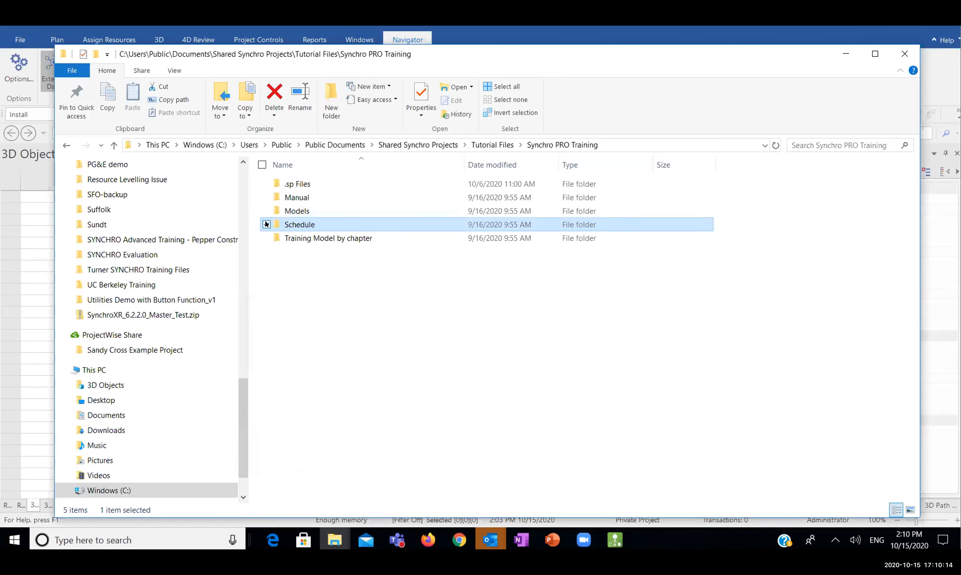
{"action": "left_click", "coordinate": [267, 225]}
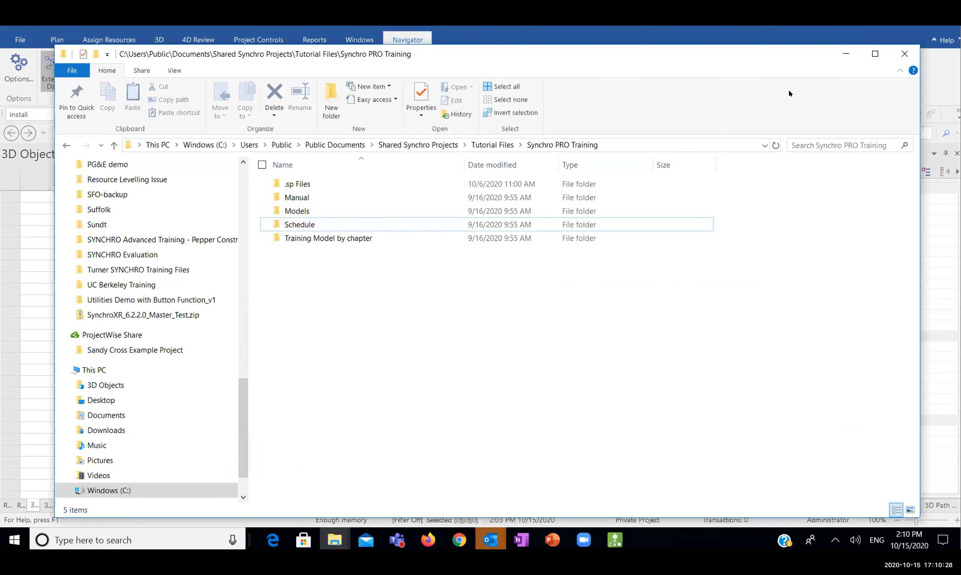
{"action": "left_click", "coordinate": [844, 53]}
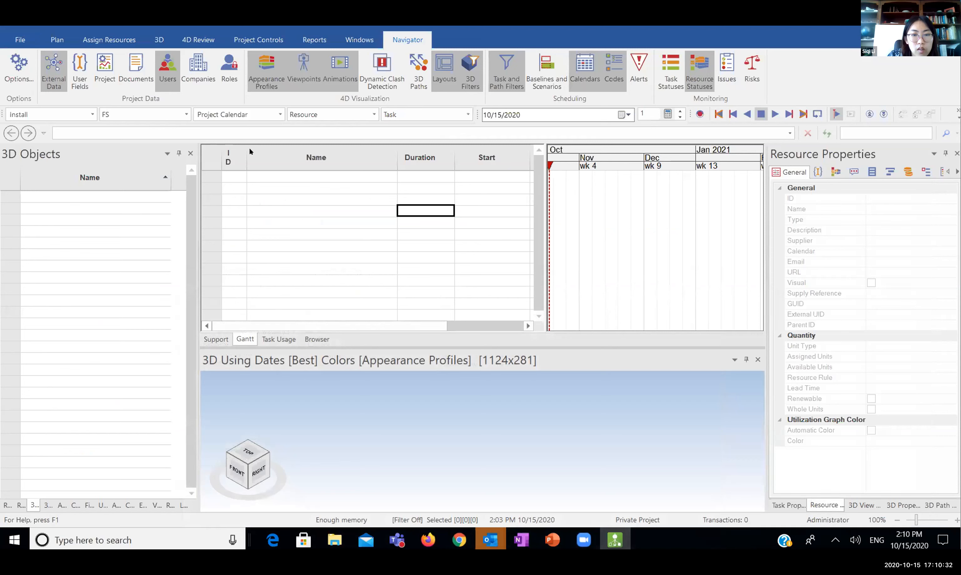
{"action": "left_click", "coordinate": [304, 176]}
{"action": "left_click", "coordinate": [419, 188]}
{"action": "left_click", "coordinate": [386, 187]}
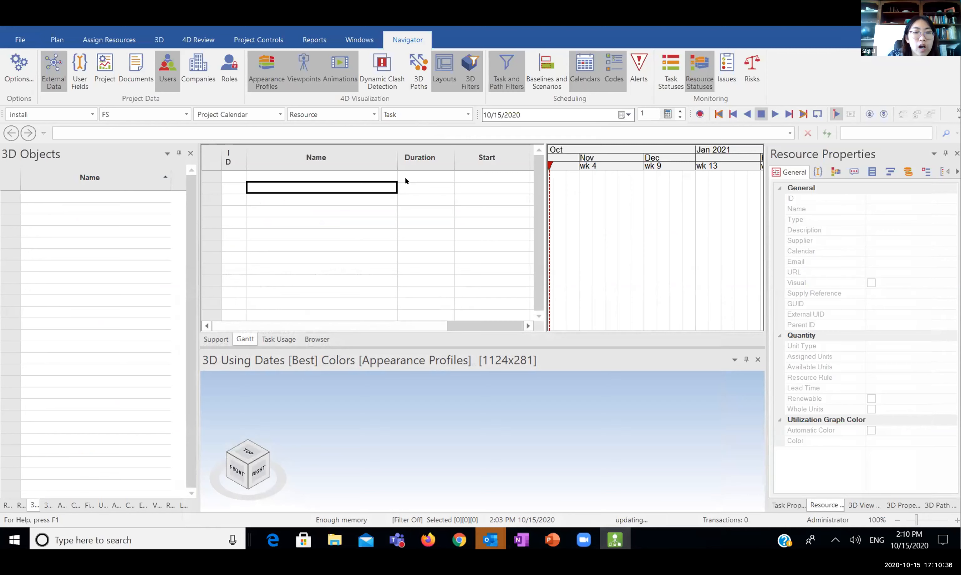
{"action": "left_click", "coordinate": [404, 176]}
{"action": "left_click", "coordinate": [370, 192]}
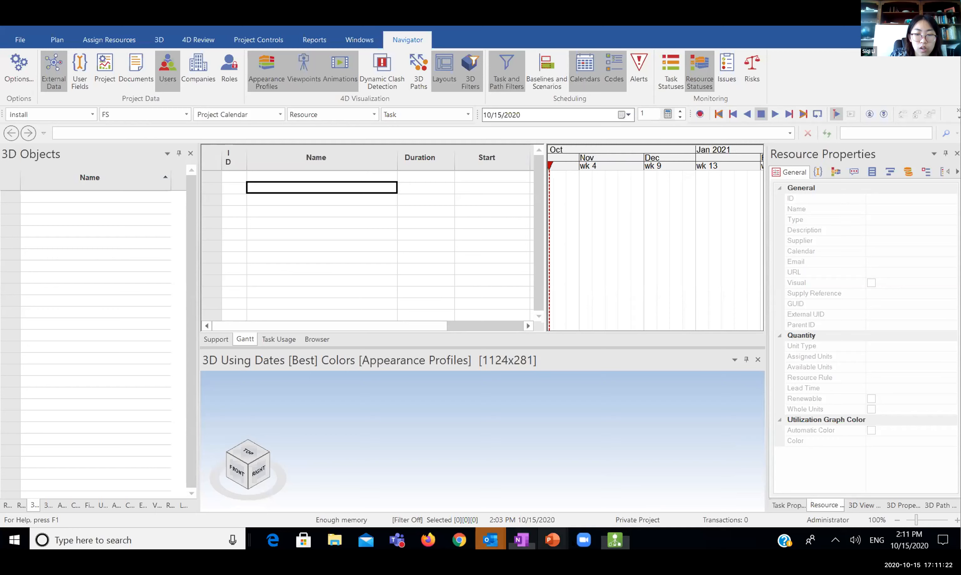
{"action": "mouse_move", "coordinate": [564, 536]}
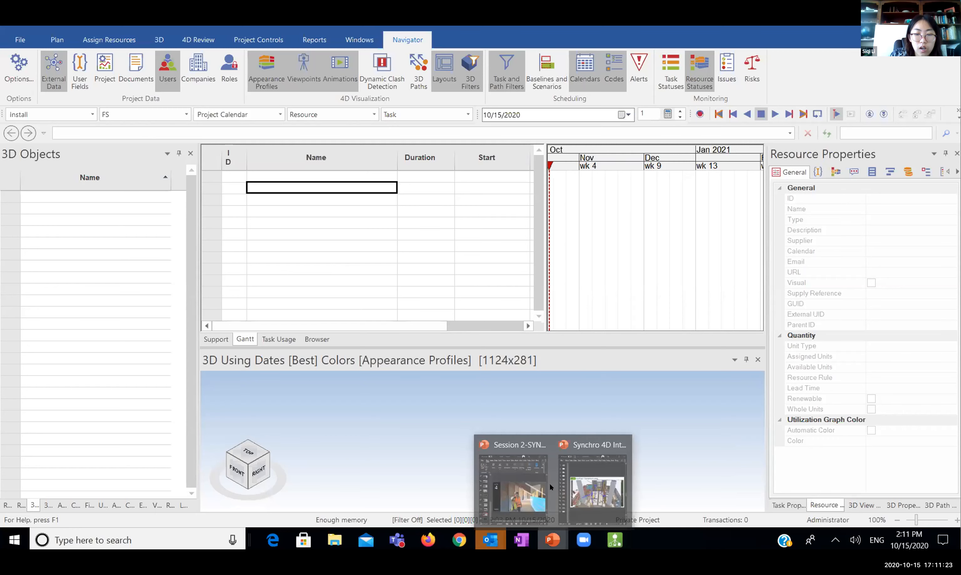
{"action": "left_click", "coordinate": [578, 487]}
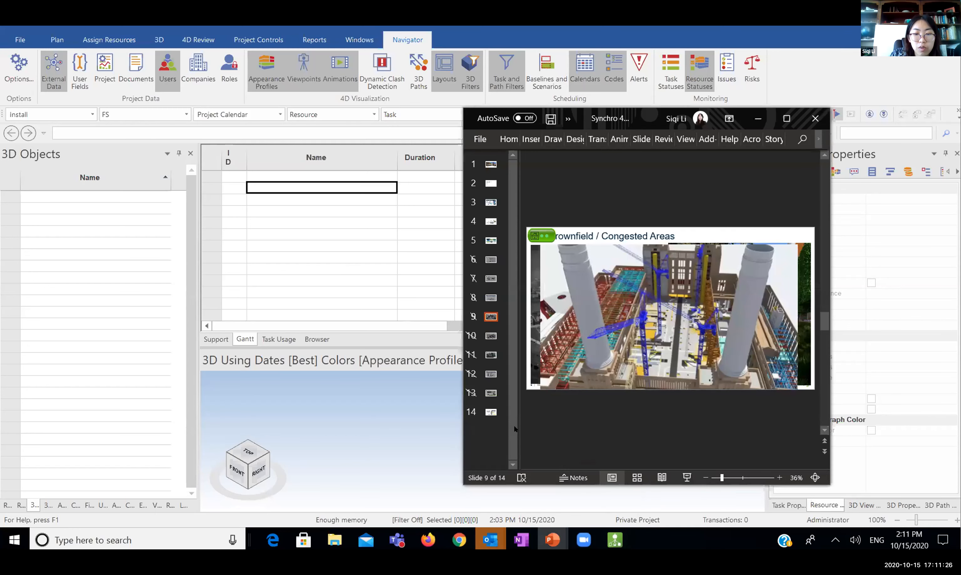
{"action": "left_click", "coordinate": [553, 384]}
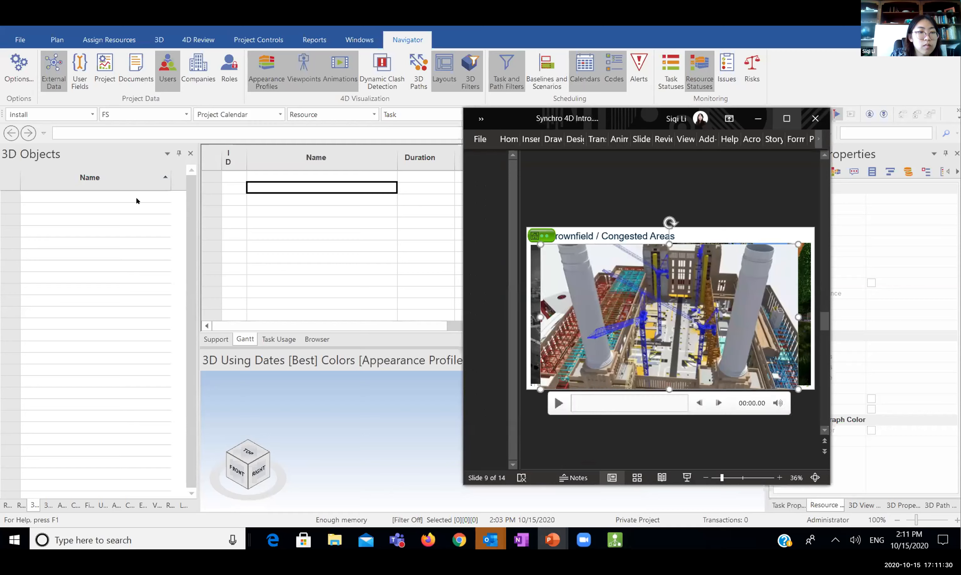
{"action": "left_click", "coordinate": [786, 119]}
{"action": "left_click", "coordinate": [71, 298]}
{"action": "left_click", "coordinate": [93, 167]}
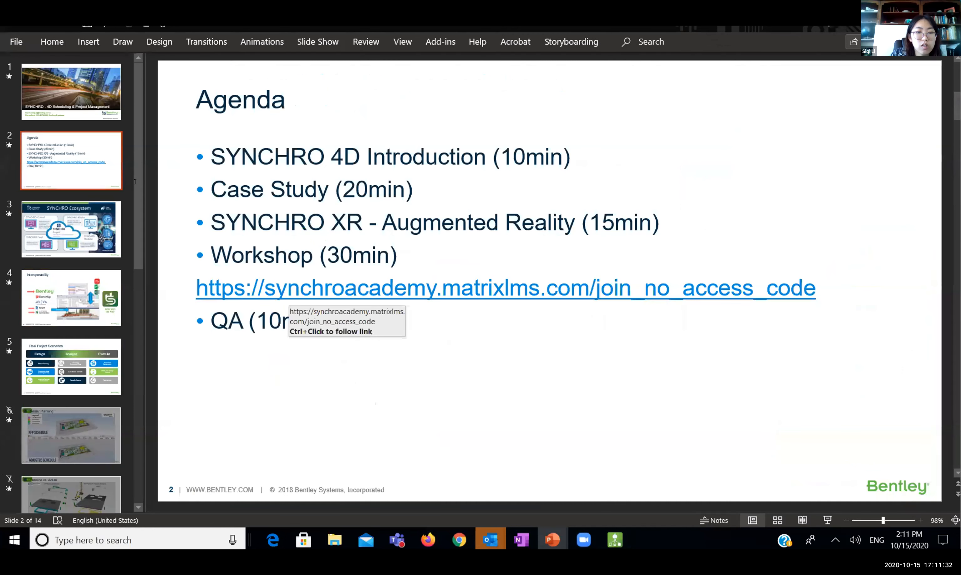
{"action": "left_click", "coordinate": [230, 282]}
{"action": "left_click_drag", "start_coordinate": [234, 288], "coordinate": [815, 288]}
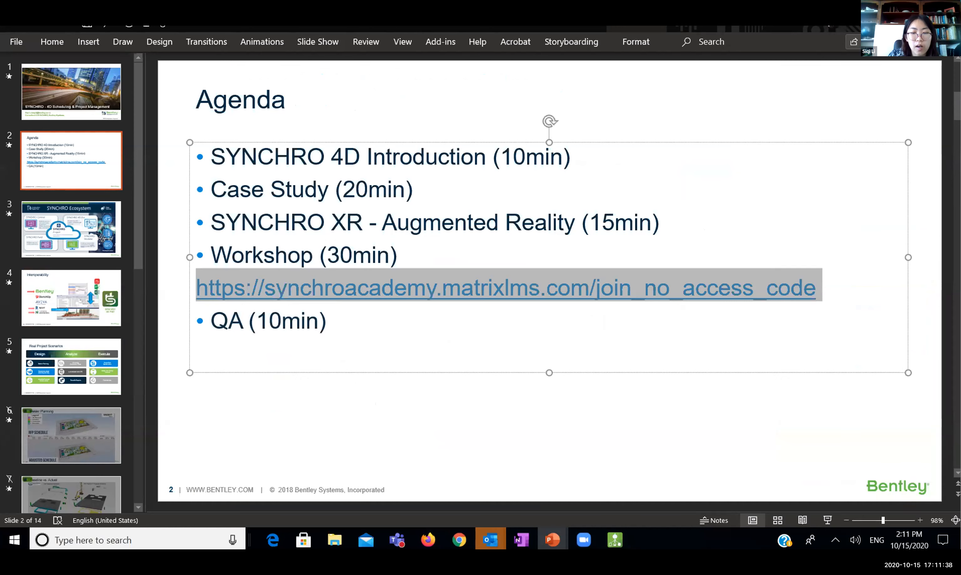
{"action": "left_click", "coordinate": [534, 537]}
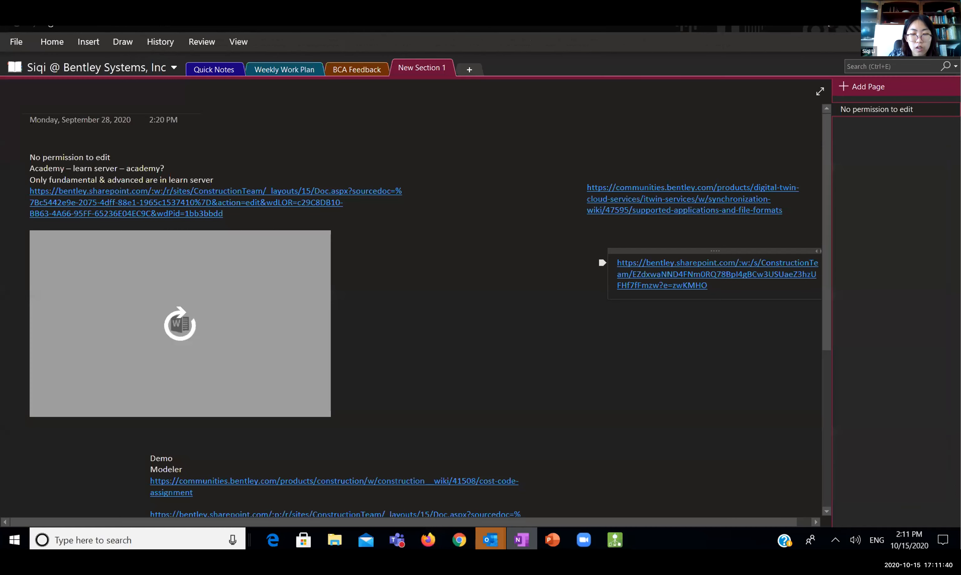
{"action": "left_click", "coordinate": [552, 540]}
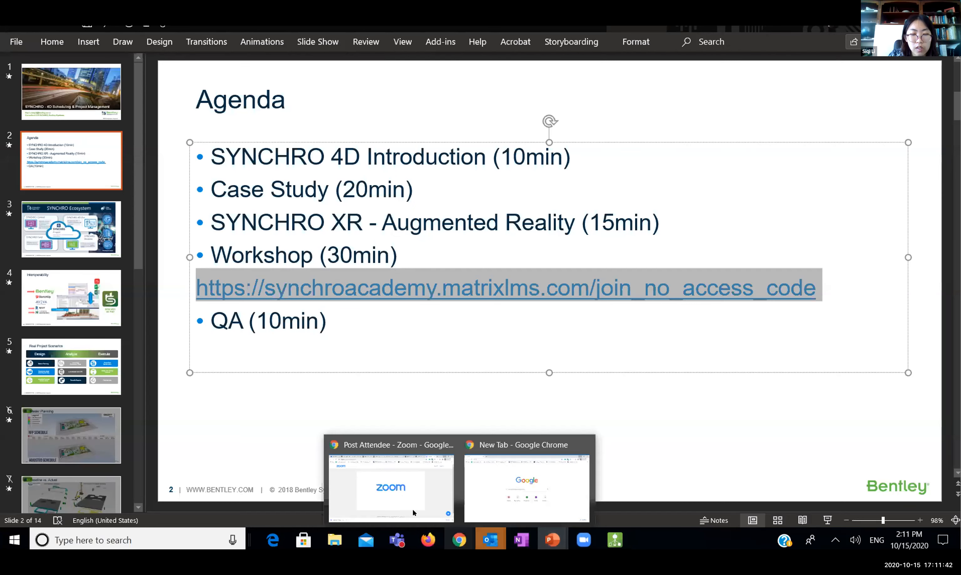
{"action": "mouse_move", "coordinate": [490, 540]}
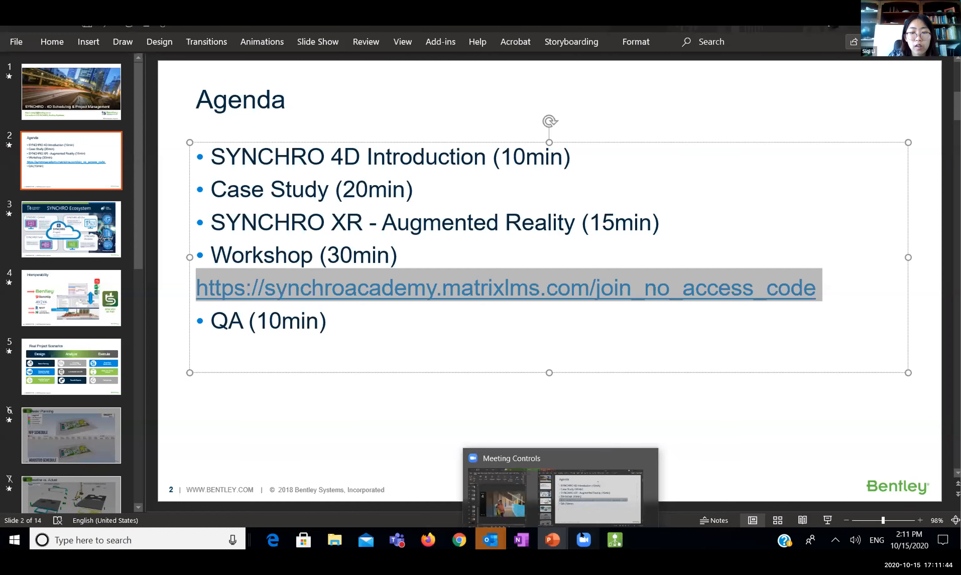
{"action": "left_click", "coordinate": [582, 541]}
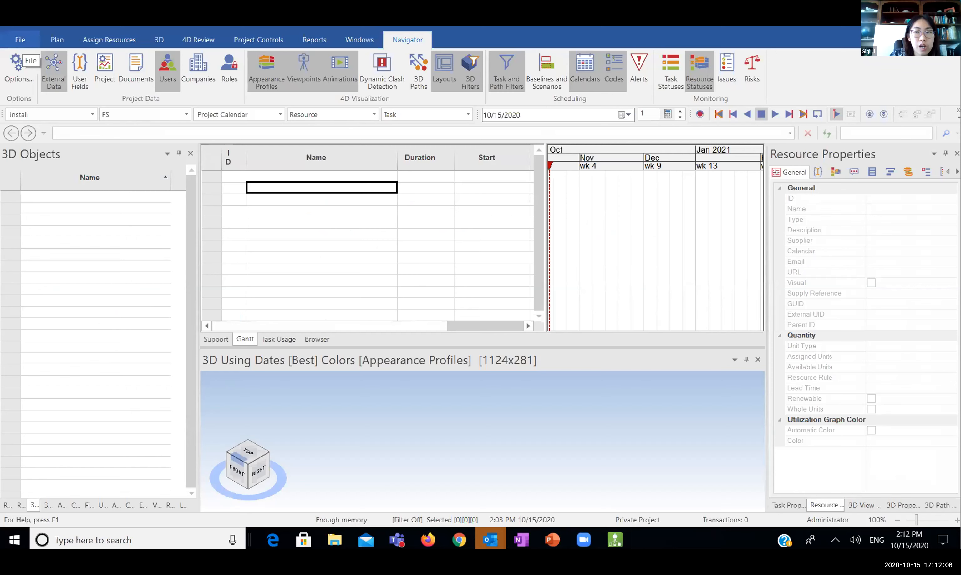
{"action": "left_click", "coordinate": [20, 40]}
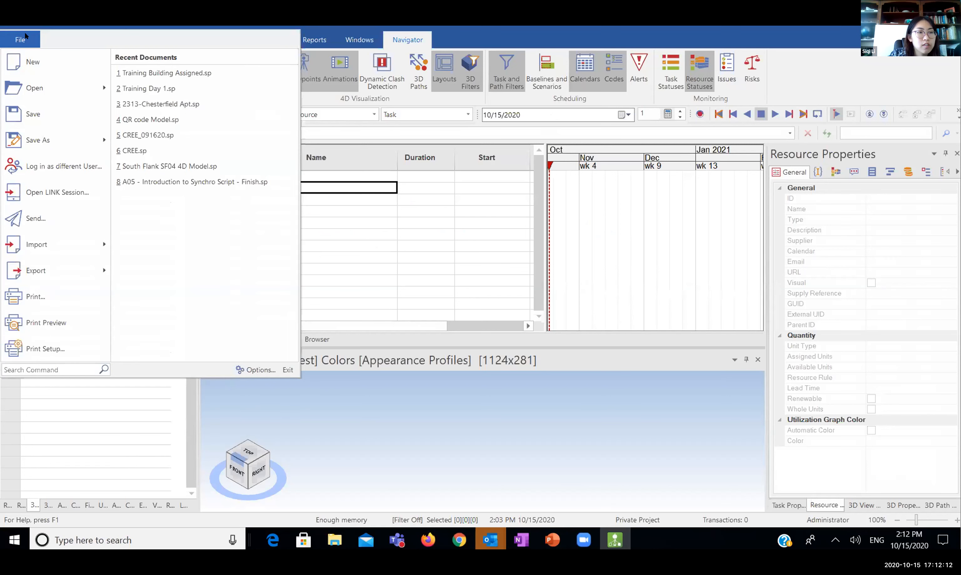
Choose File > Import > 3D to start importing a 3D model
{"action": "mouse_move", "coordinate": [59, 244]}
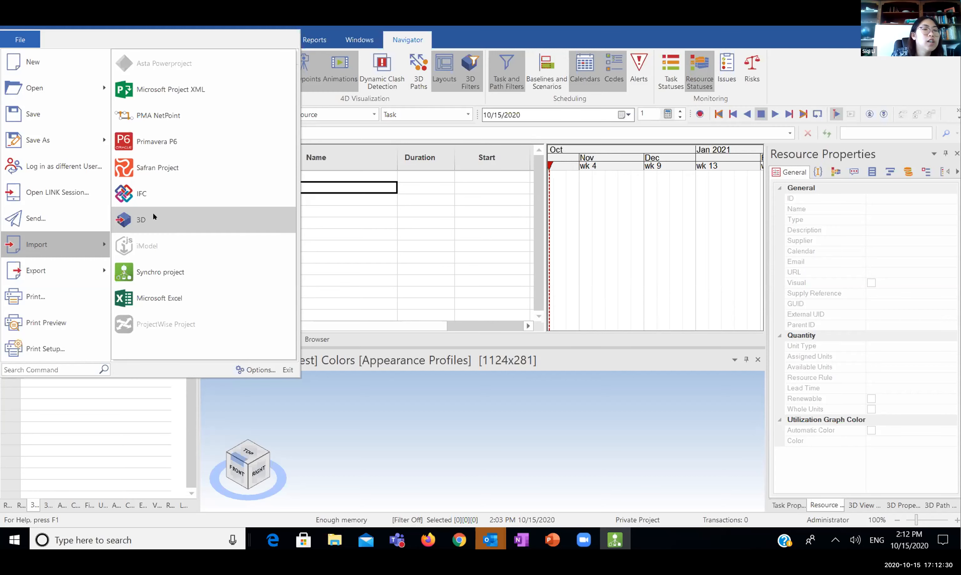
{"action": "left_click", "coordinate": [153, 212]}
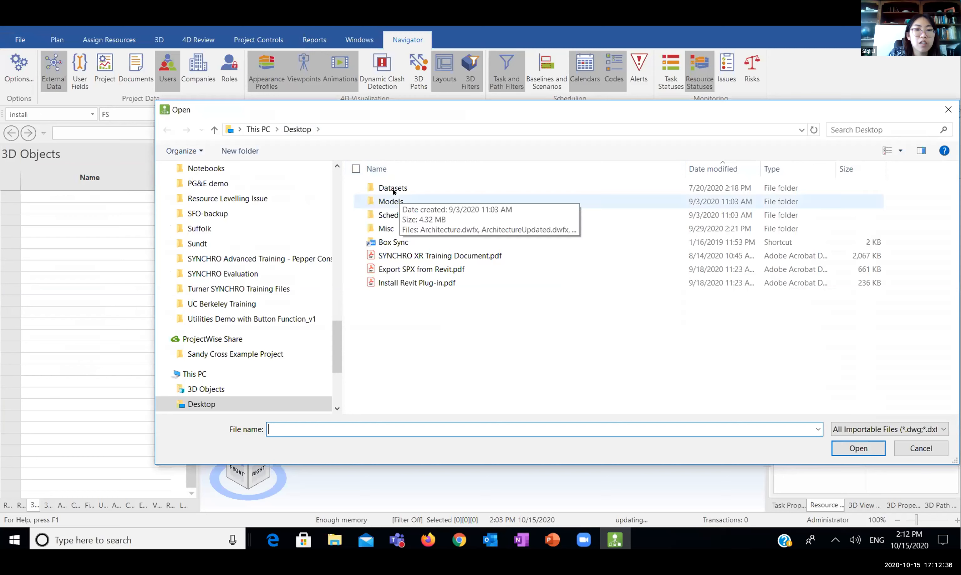
Import Architecture.dwfx, Site.dwfx and Structure.dwfx from the Models folder, confirming the Import 3D prompt
{"action": "double_click", "coordinate": [392, 197]}
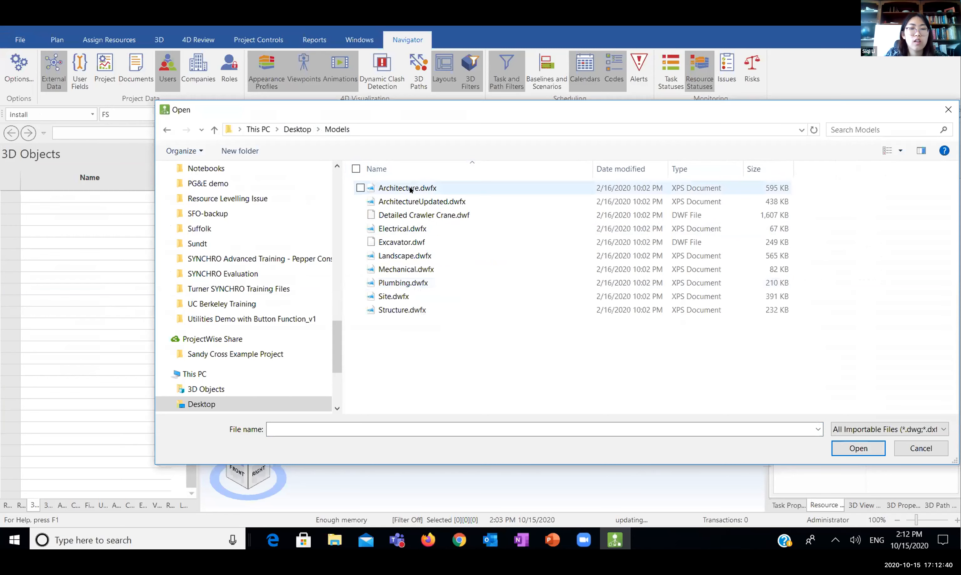
{"action": "left_click", "coordinate": [420, 194]}
{"action": "left_click", "coordinate": [414, 295], "text": "ctrl"}
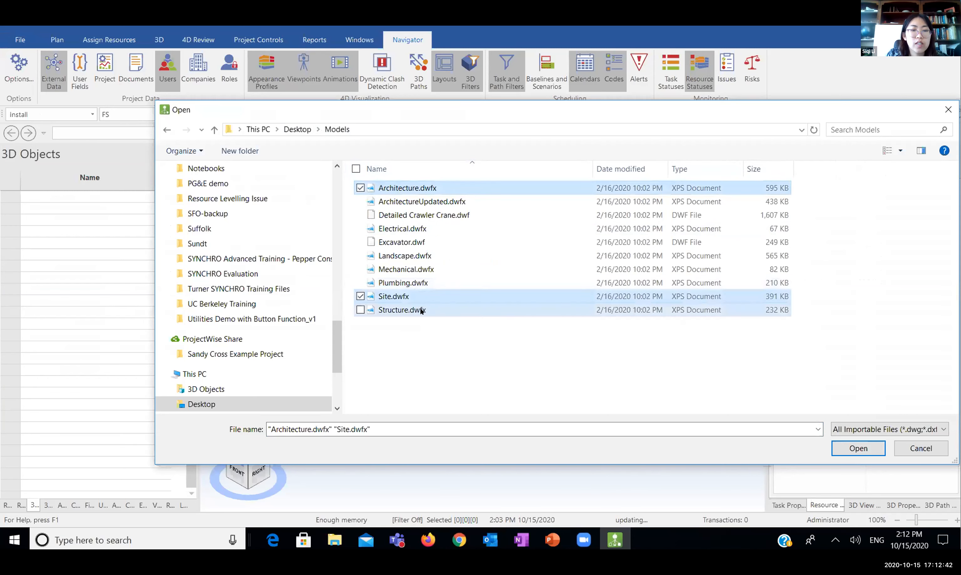
{"action": "left_click", "coordinate": [415, 310], "text": "ctrl"}
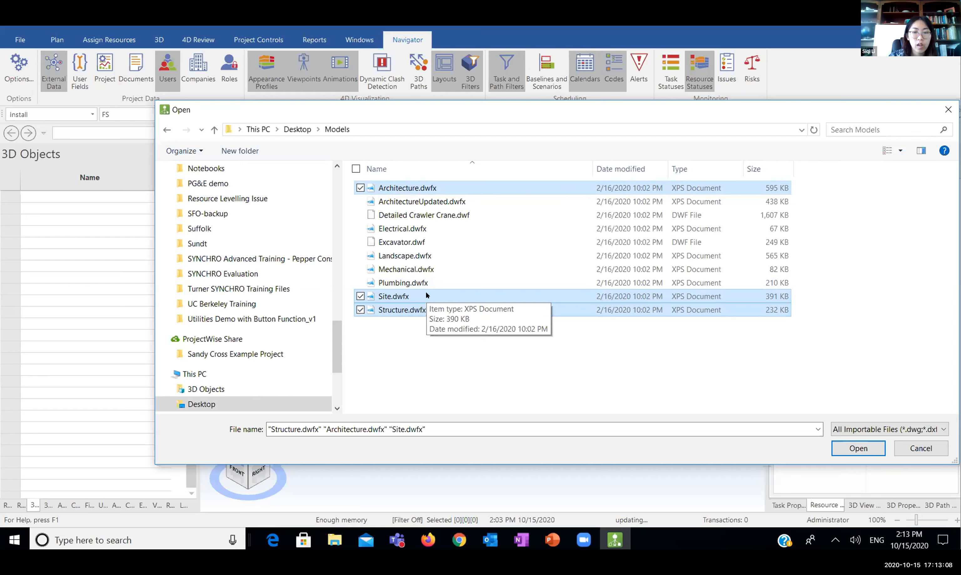
{"action": "left_click", "coordinate": [842, 450]}
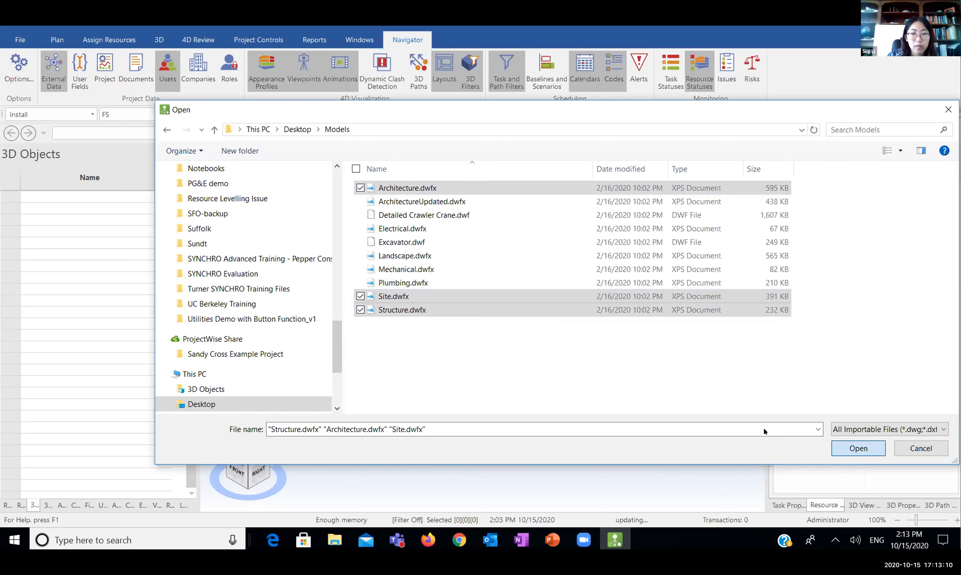
{"action": "left_click", "coordinate": [491, 428]}
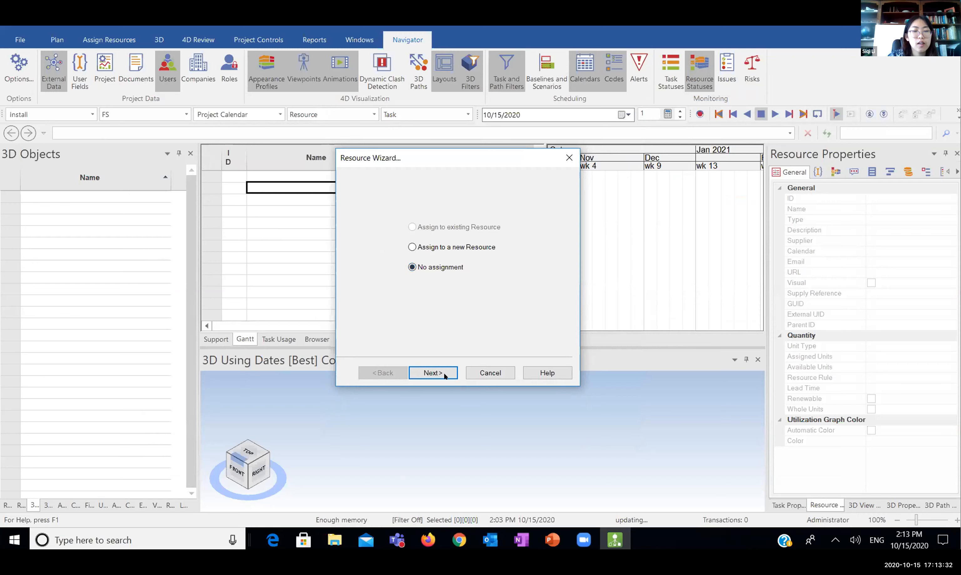
Finish the Resource Wizard with No assignment and enlarge the 3D view pane
{"action": "left_click", "coordinate": [432, 373]}
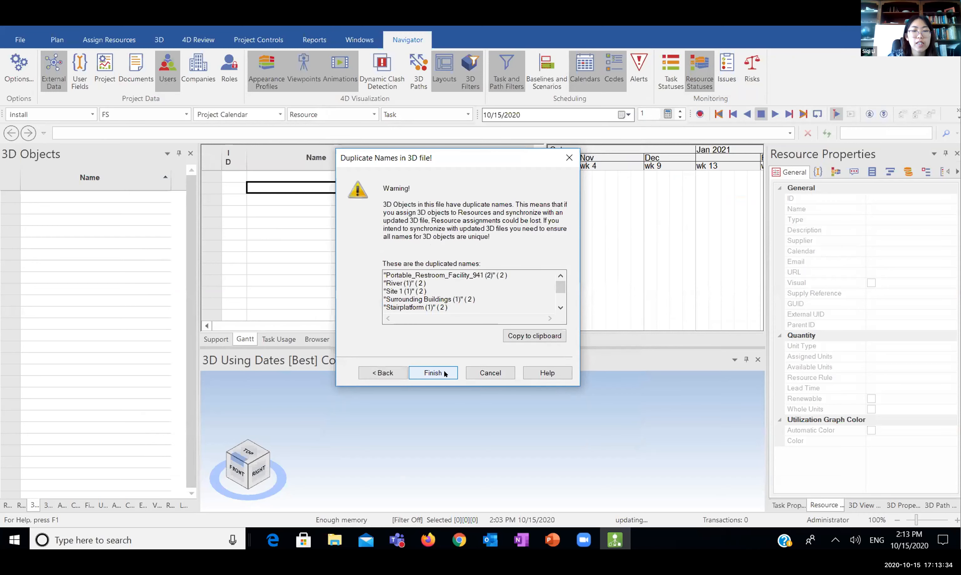
{"action": "left_click", "coordinate": [433, 373]}
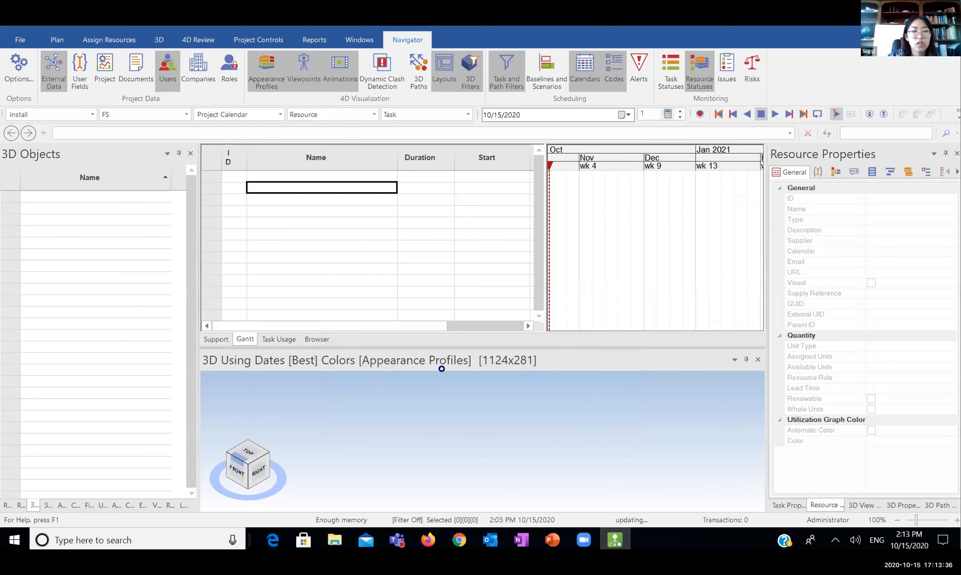
{"action": "left_click_drag", "start_coordinate": [450, 346], "coordinate": [439, 276]}
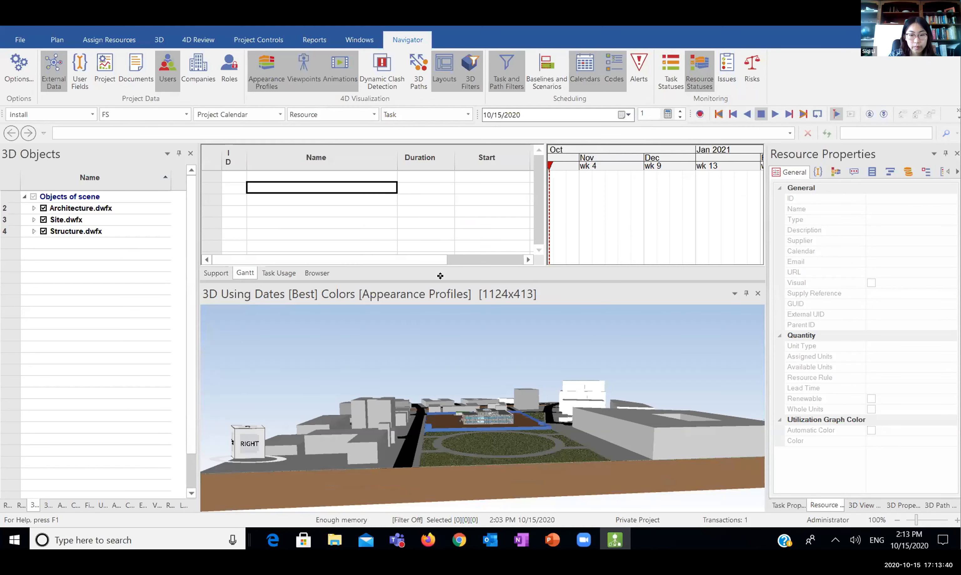
Orbit, zoom and pan to a centred elevated view of the site, then expand Architecture.dwfx
{"action": "left_click_drag", "start_coordinate": [442, 395], "coordinate": [594, 391]}
{"action": "scroll", "coordinate": [589, 396], "scroll_direction": "up", "scroll_amount": 3}
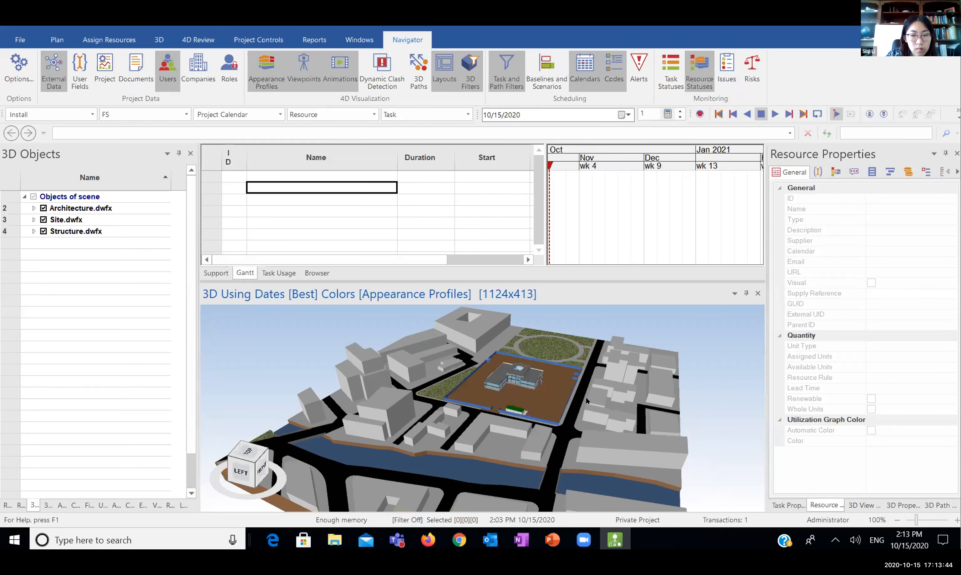
{"action": "scroll", "coordinate": [540, 404], "scroll_direction": "up", "scroll_amount": 3}
{"action": "left_click_drag", "start_coordinate": [490, 392], "coordinate": [501, 385]}
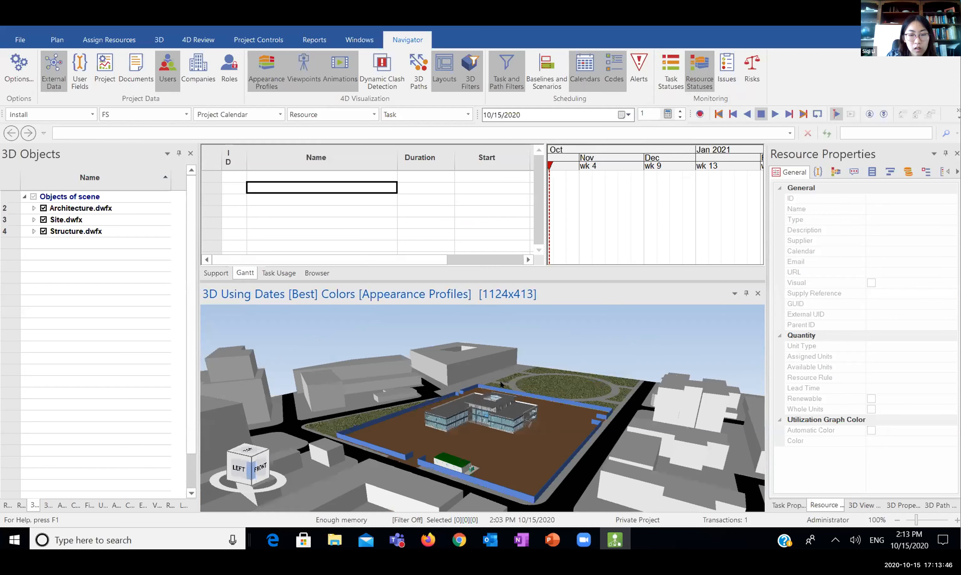
{"action": "middle_click_drag", "start_coordinate": [536, 418], "coordinate": [479, 423]}
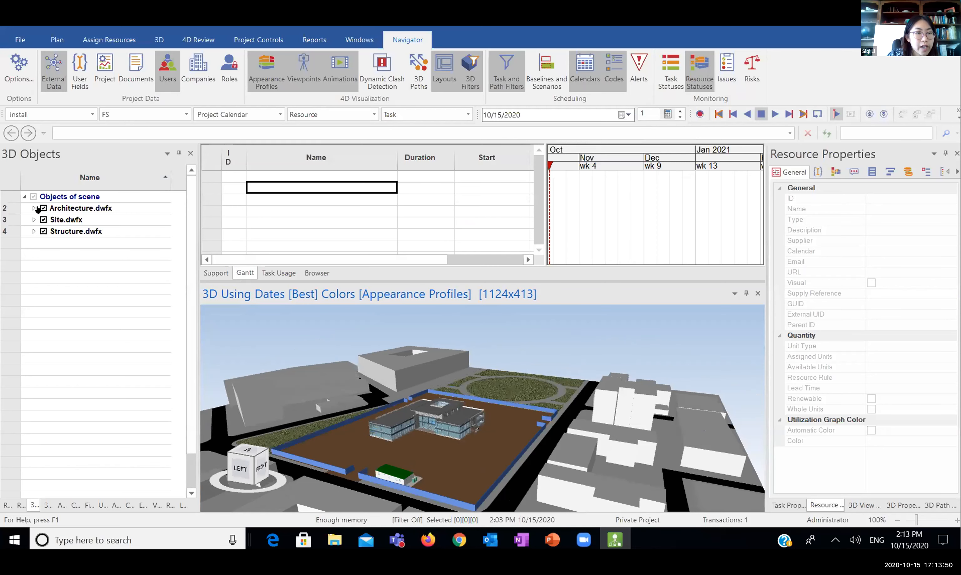
{"action": "left_click", "coordinate": [34, 208]}
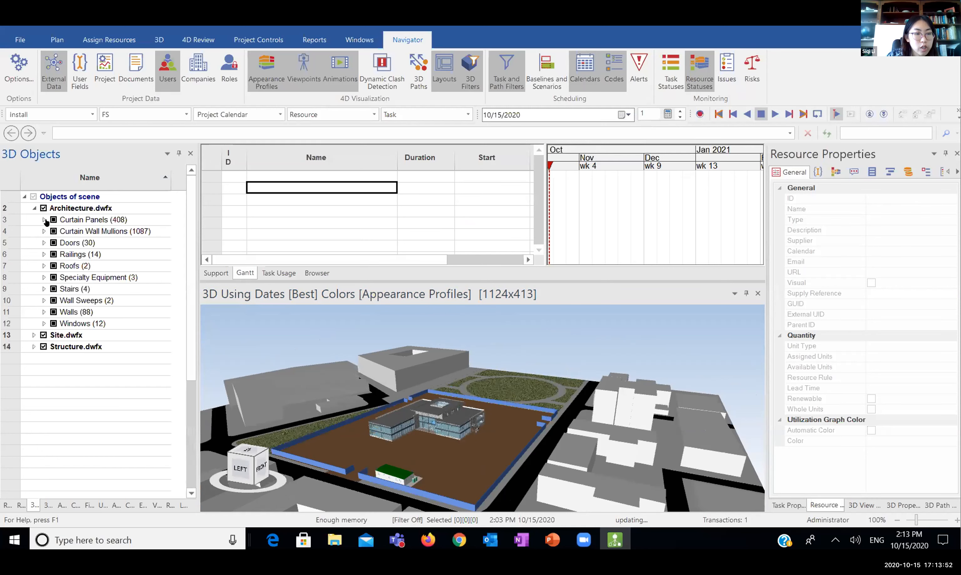
Expand Curtain Panels, System Panel and CLEAR GLAZING in the Architecture.dwfx tree
{"action": "left_click", "coordinate": [44, 220]}
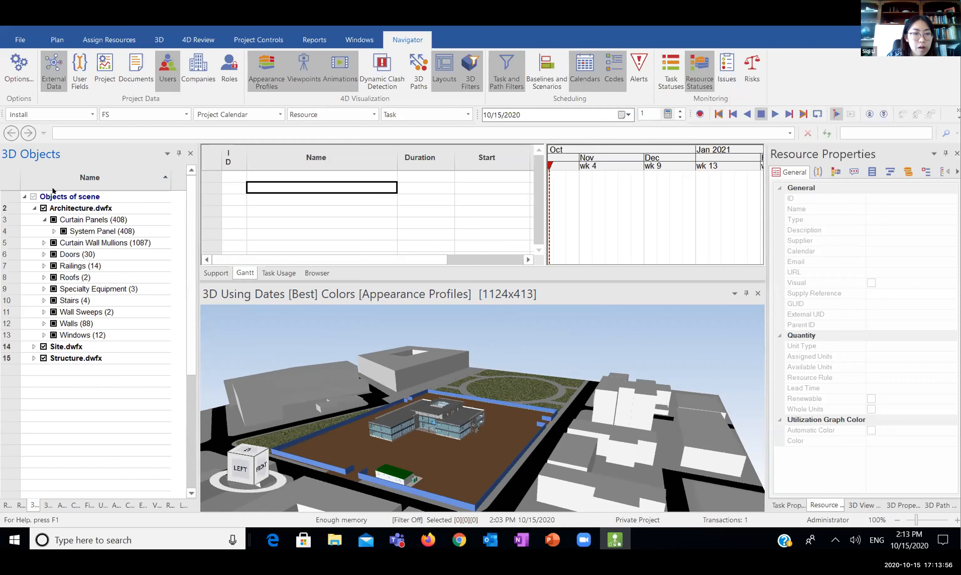
{"action": "left_click", "coordinate": [54, 231]}
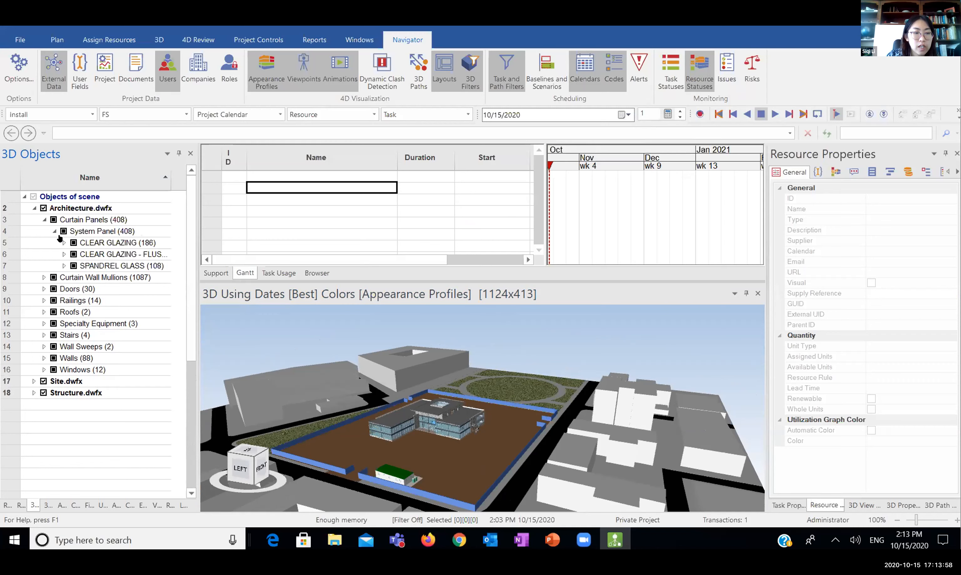
{"action": "left_click", "coordinate": [64, 242]}
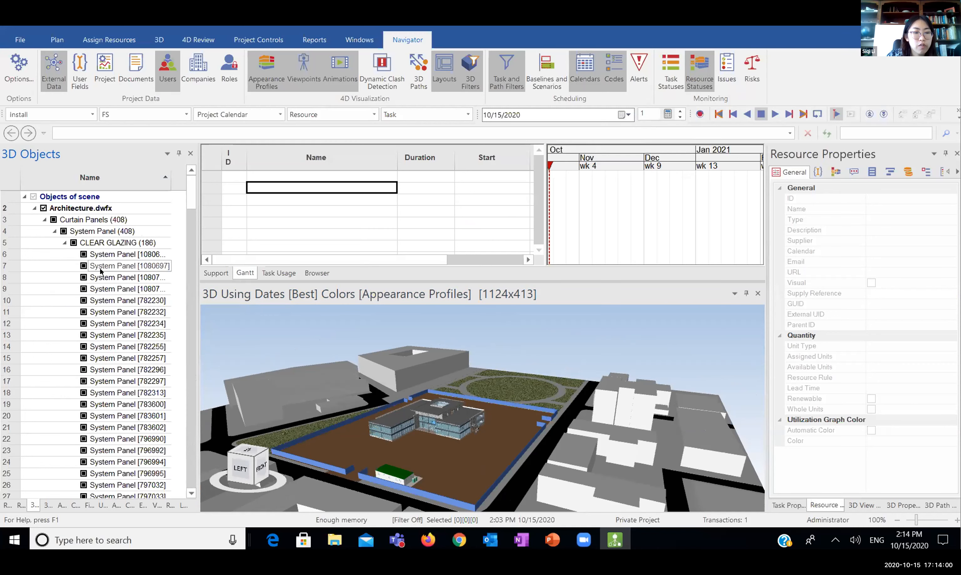
Select several clear glazing panels, including System Panel [782230] and [782296]
{"action": "left_click", "coordinate": [113, 253]}
{"action": "left_click", "coordinate": [126, 297]}
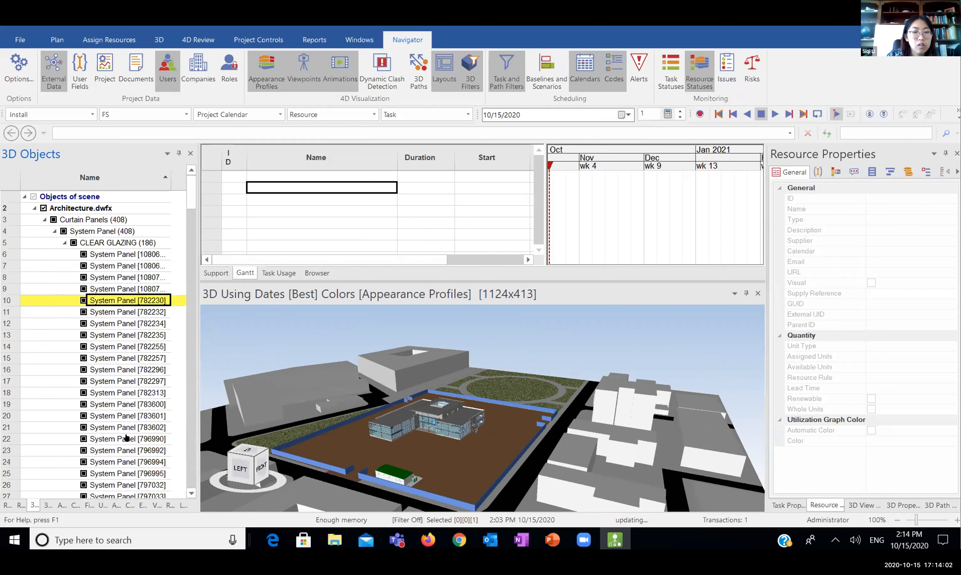
{"action": "left_click", "coordinate": [126, 438]}
{"action": "left_click", "coordinate": [135, 368]}
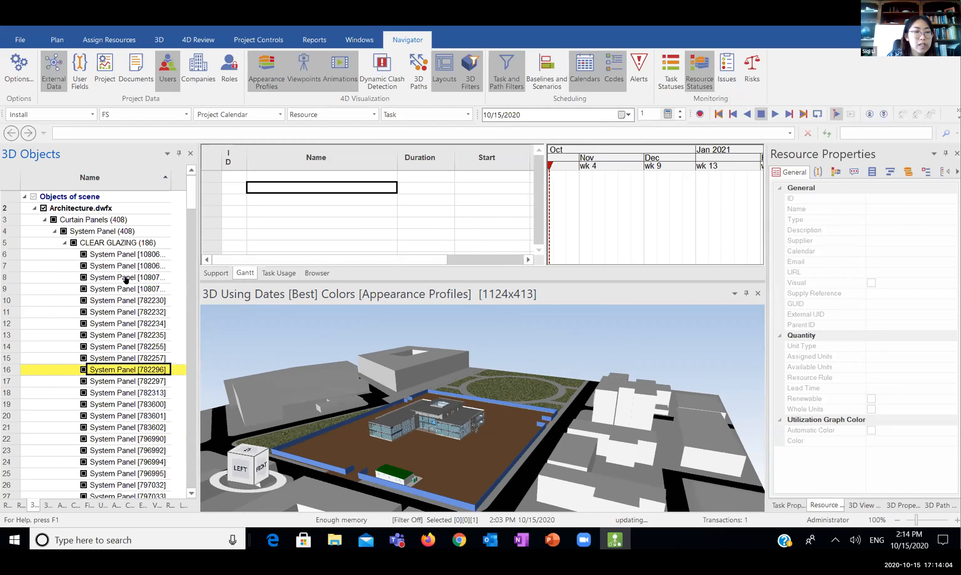
{"action": "scroll", "coordinate": [118, 241], "scroll_direction": "down", "scroll_amount": 2}
{"action": "scroll", "coordinate": [131, 263], "scroll_direction": "up", "scroll_amount": 3}
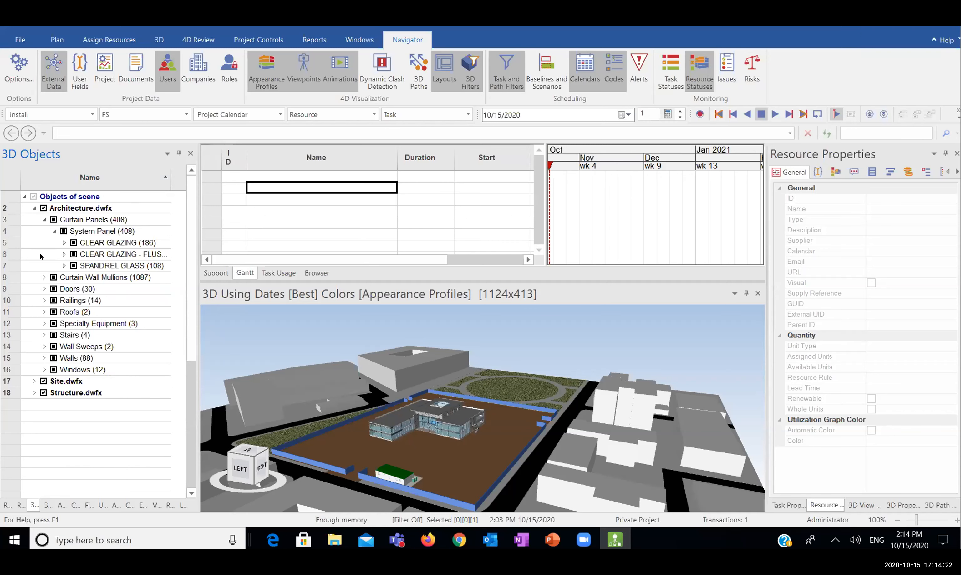
Open the 3D model import file picker via File > Import > 3D
{"action": "left_click", "coordinate": [24, 38]}
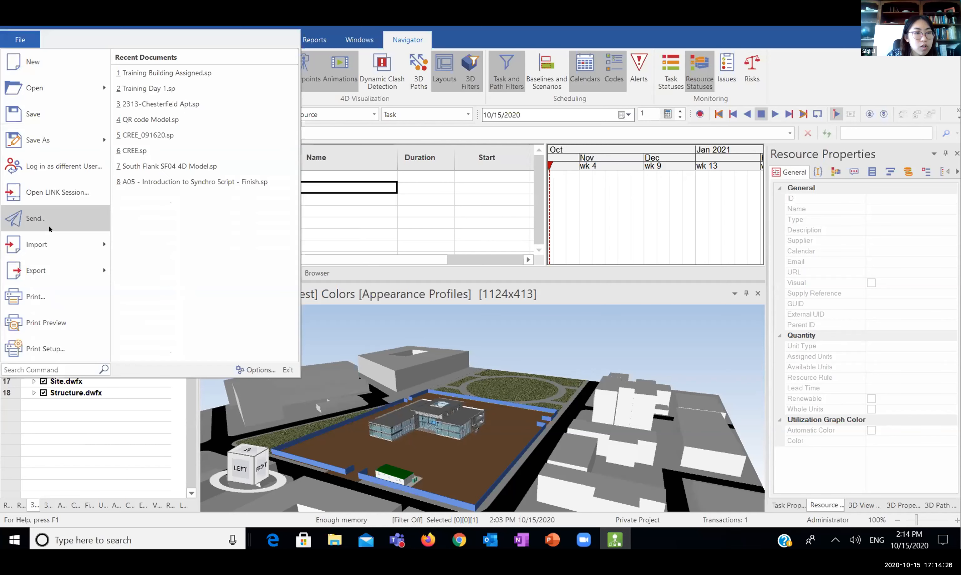
{"action": "mouse_move", "coordinate": [46, 248]}
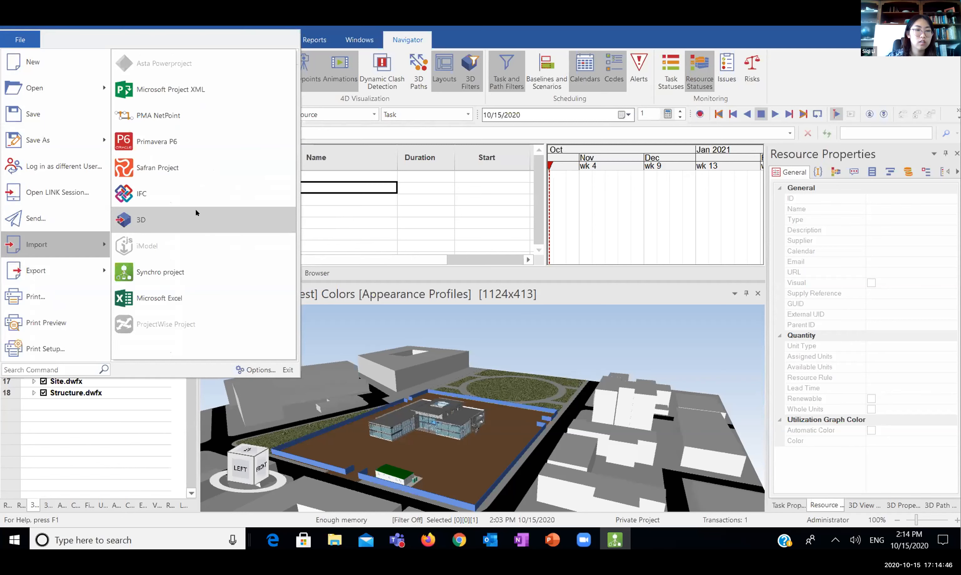
{"action": "left_click", "coordinate": [196, 210]}
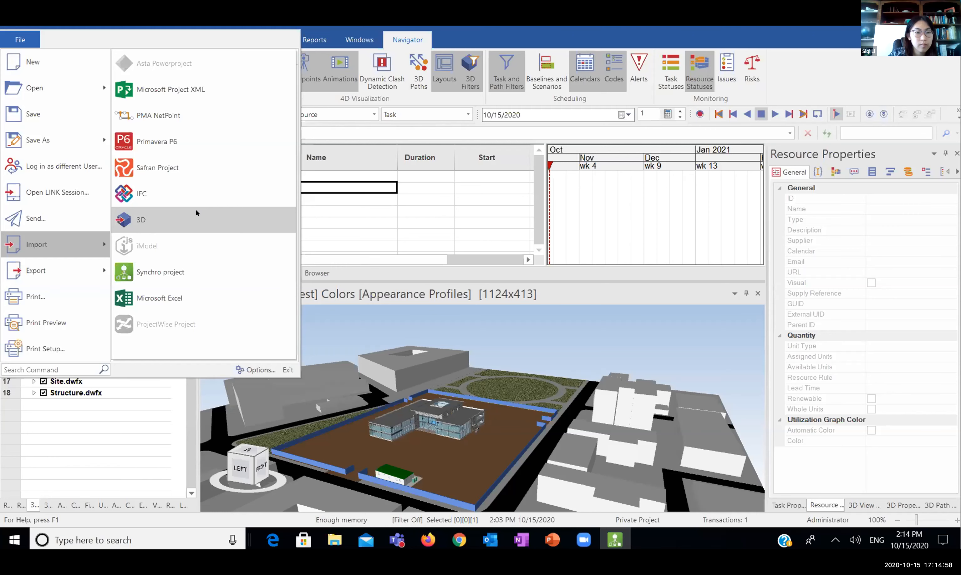
{"action": "left_click", "coordinate": [170, 211]}
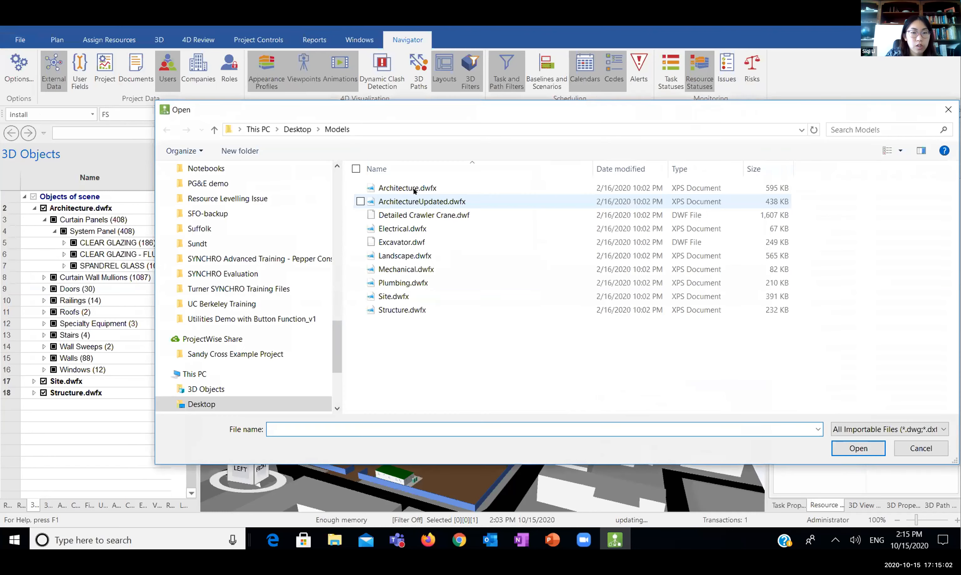
Select Architecture, Site and Structure .dwfx, then cancel the import without adding anything
{"action": "left_click", "coordinate": [414, 189]}
{"action": "left_click", "coordinate": [397, 296], "text": "ctrl"}
{"action": "left_click", "coordinate": [403, 310], "text": "ctrl"}
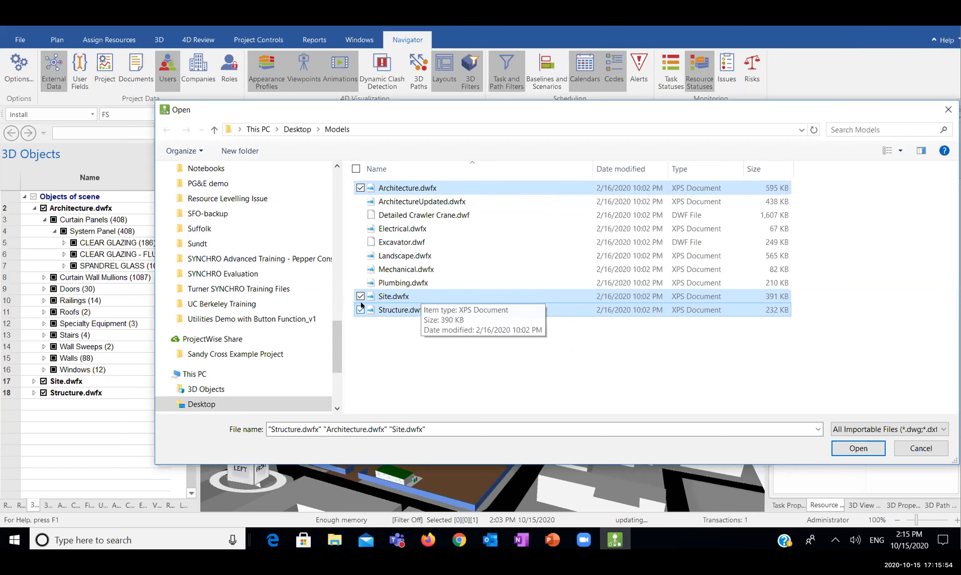
{"action": "left_click", "coordinate": [917, 447]}
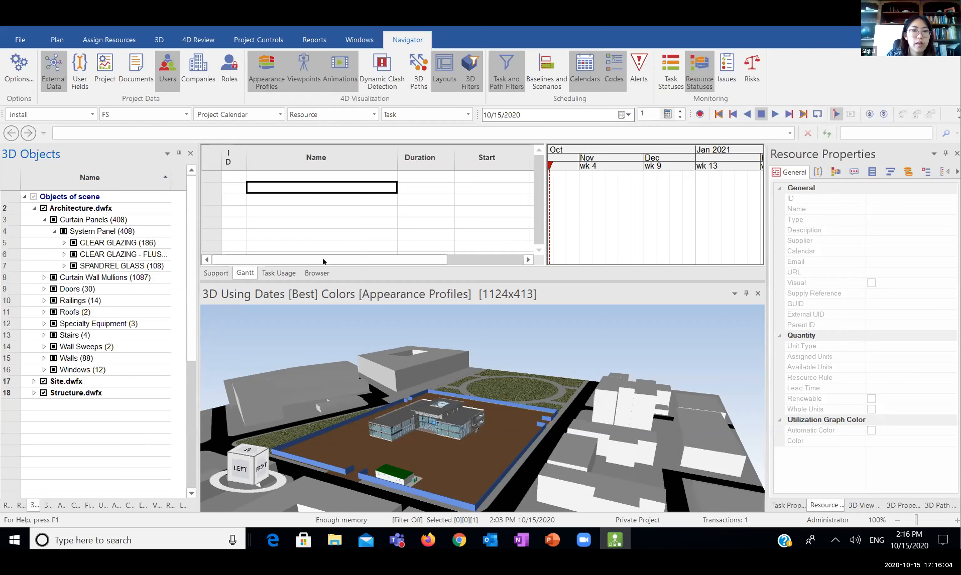
Enlarge the 3D view, orbit the site, and collapse the tree to the three model files
{"action": "left_click_drag", "start_coordinate": [342, 281], "coordinate": [341, 234]}
{"action": "left_click_drag", "start_coordinate": [428, 367], "coordinate": [156, 270]}
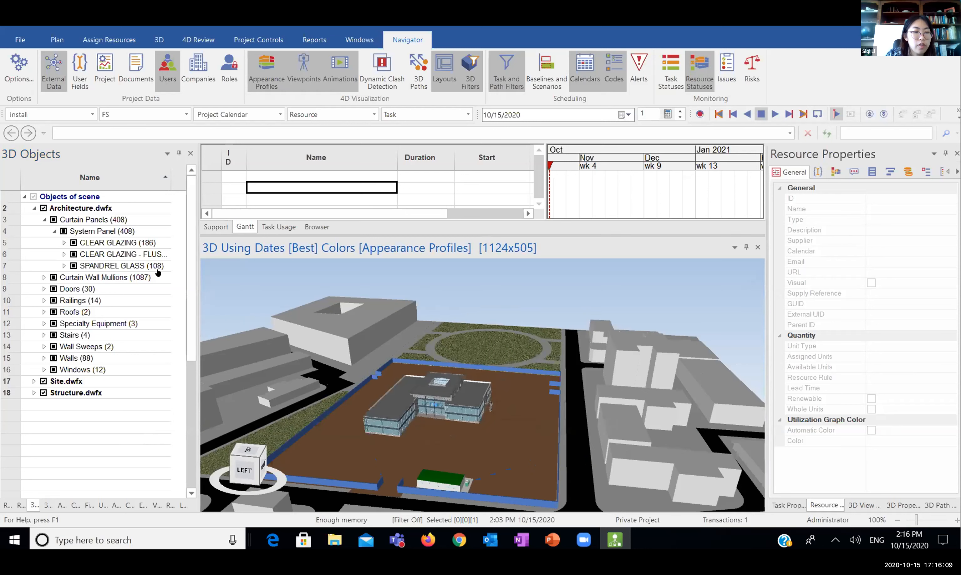
{"action": "left_click", "coordinate": [34, 209]}
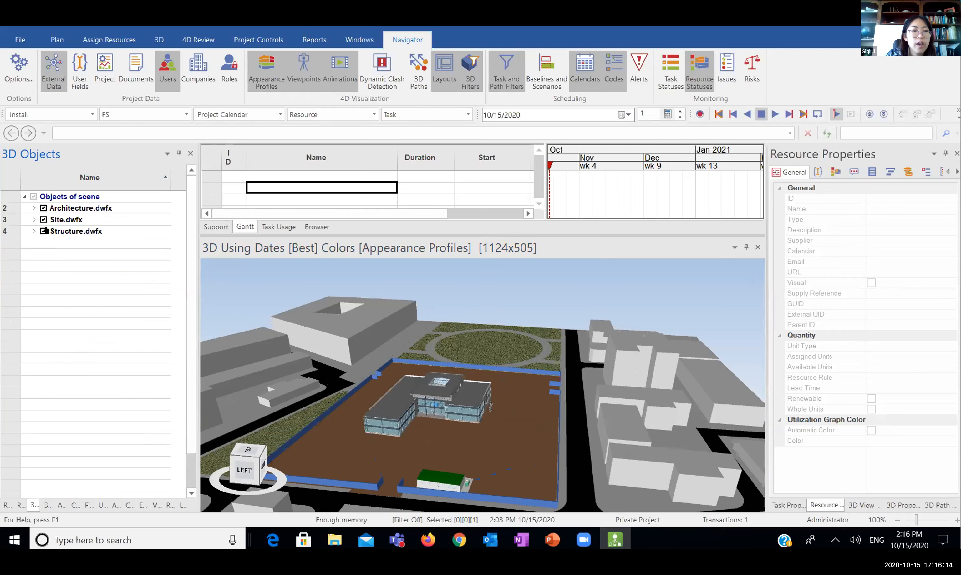
{"action": "left_click", "coordinate": [31, 207]}
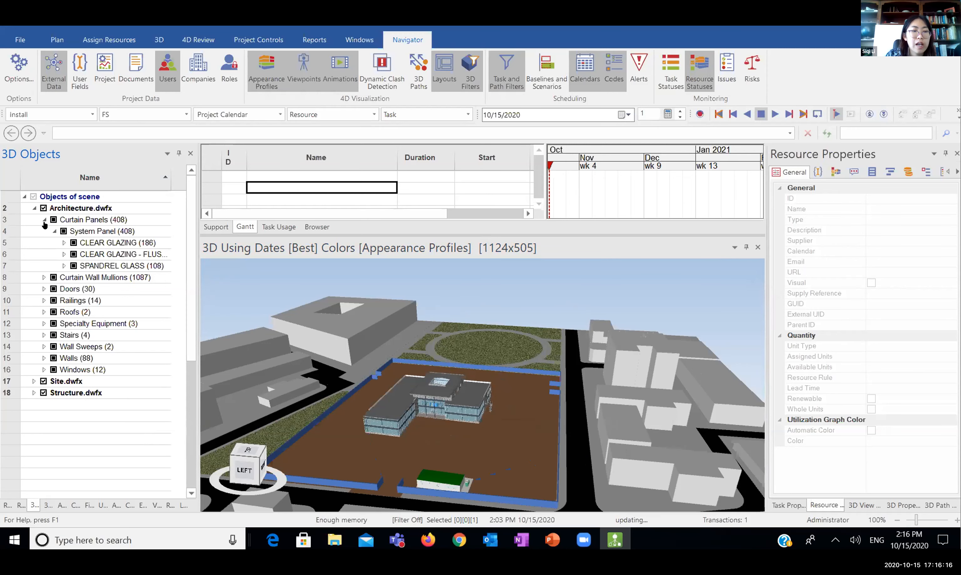
{"action": "left_click", "coordinate": [64, 243]}
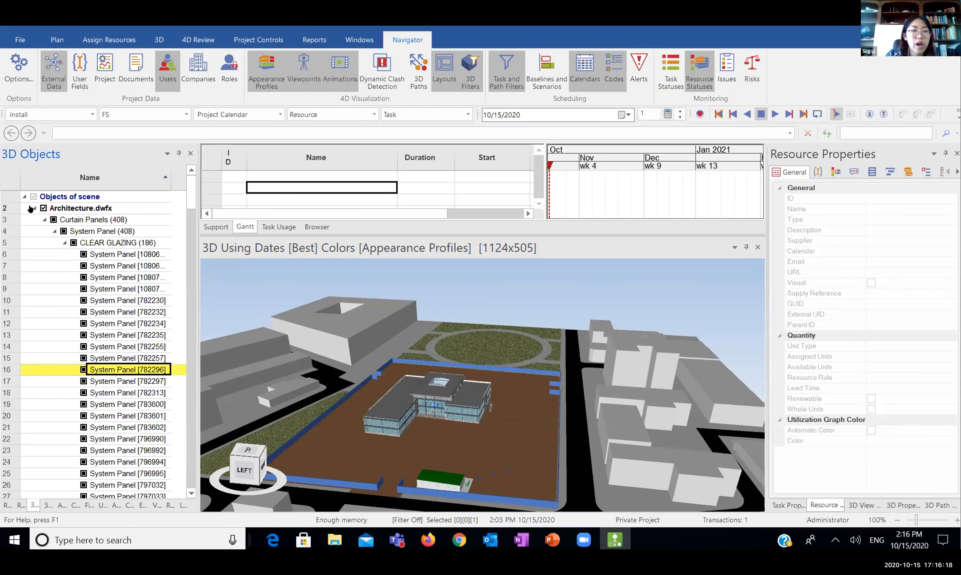
{"action": "left_click", "coordinate": [33, 209]}
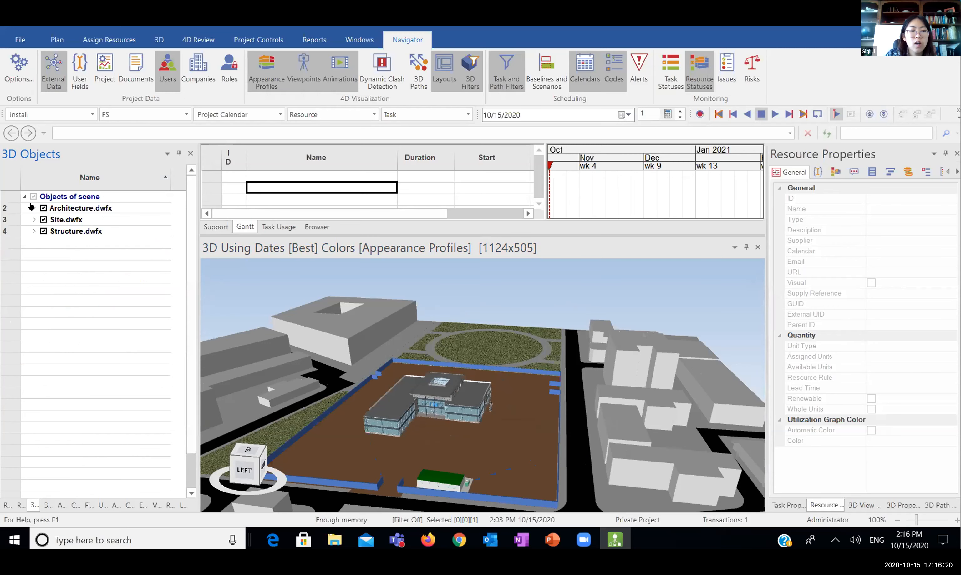
{"action": "left_click", "coordinate": [32, 208]}
{"action": "left_click", "coordinate": [33, 208]}
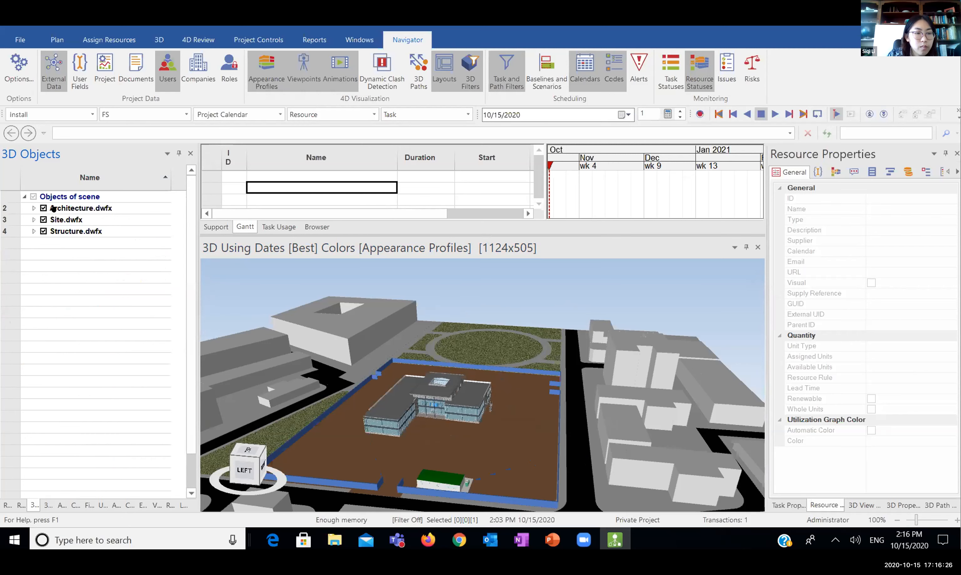
Select Architecture.dwfx and zoom, orbit and pan the view onto the glazed building
{"action": "left_click", "coordinate": [41, 209]}
{"action": "left_click", "coordinate": [59, 255]}
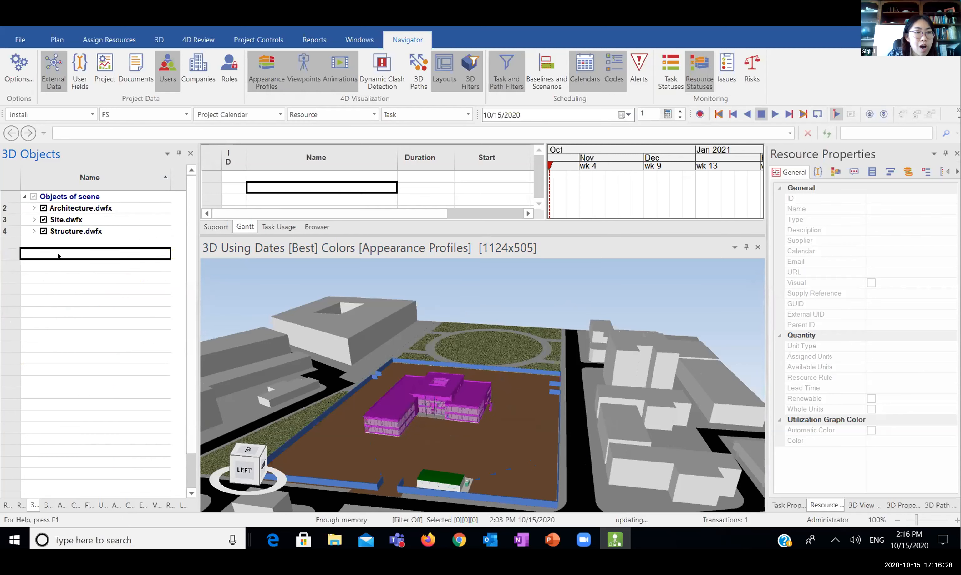
{"action": "left_click", "coordinate": [67, 205]}
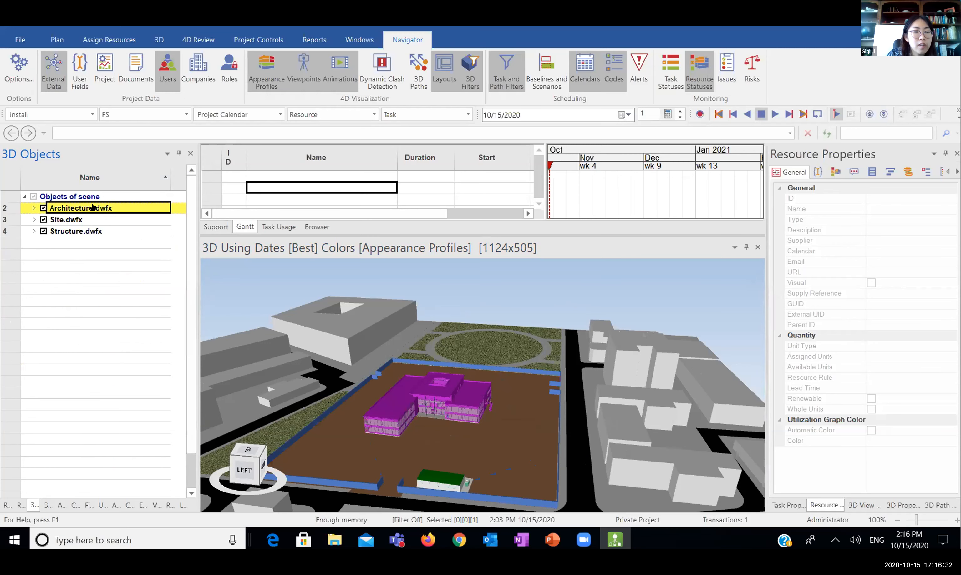
{"action": "scroll", "coordinate": [444, 391], "scroll_direction": "up", "scroll_amount": 3}
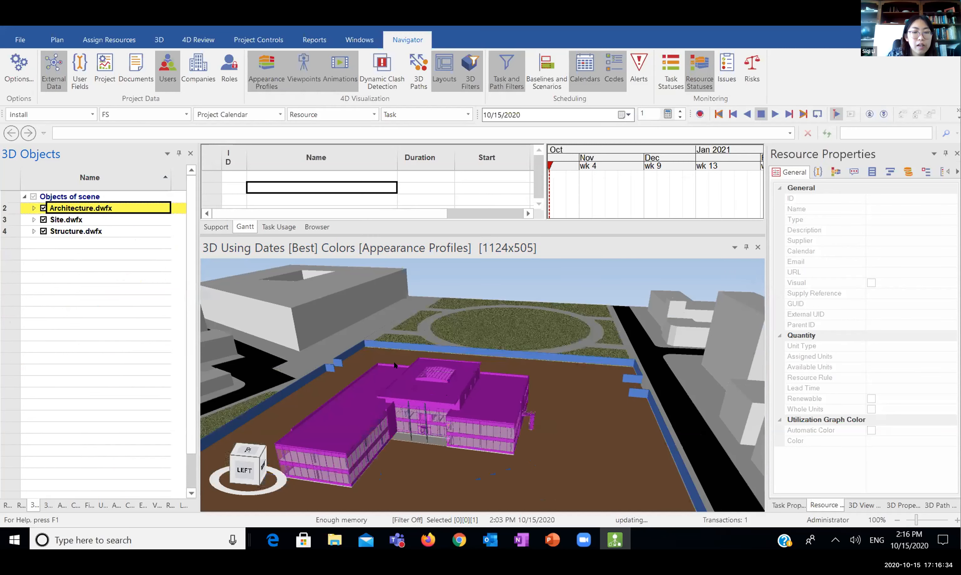
{"action": "left_click_drag", "start_coordinate": [394, 365], "coordinate": [441, 366]}
{"action": "middle_click_drag", "start_coordinate": [428, 391], "coordinate": [475, 397]}
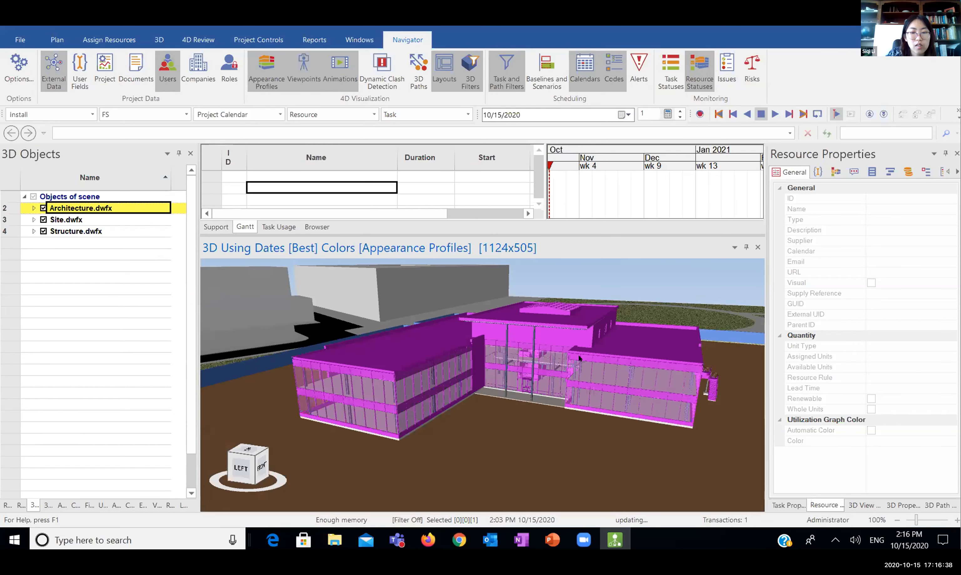
{"action": "middle_click_drag", "start_coordinate": [578, 358], "coordinate": [450, 334]}
Orbit to a higher corner view, deselect, and hide Architecture.dwfx to reveal the structure
{"action": "middle_click_drag", "start_coordinate": [443, 391], "coordinate": [443, 389]}
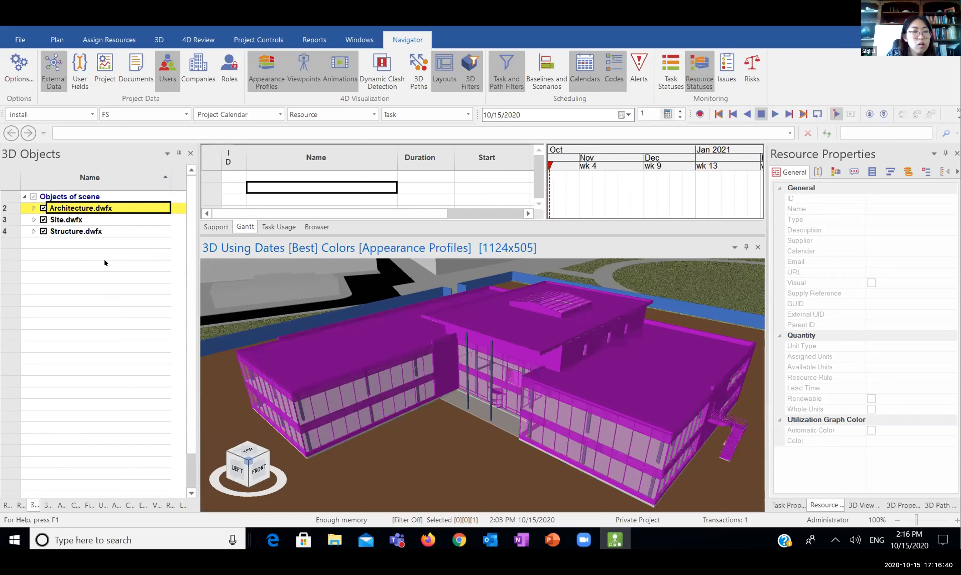
{"action": "left_click", "coordinate": [60, 266]}
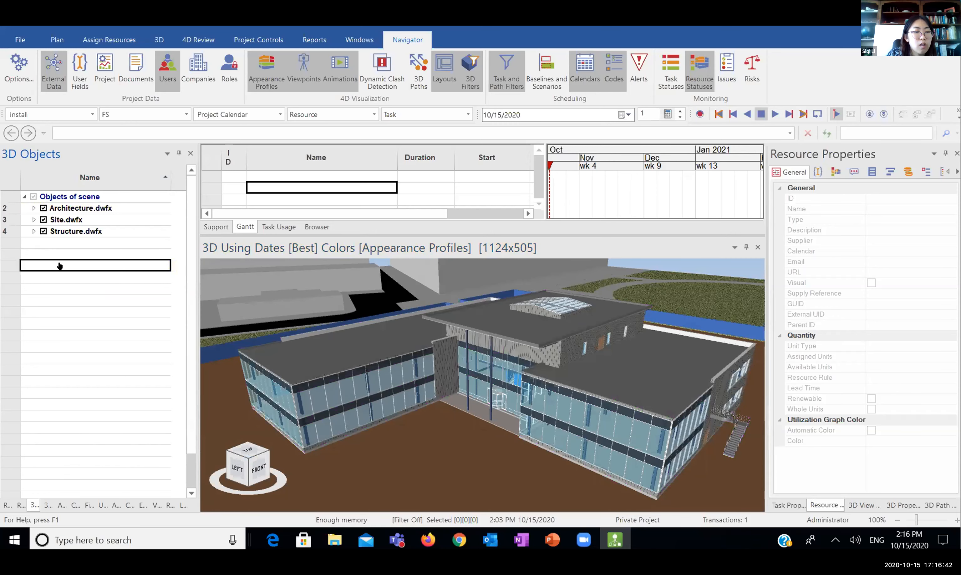
{"action": "left_click", "coordinate": [41, 208]}
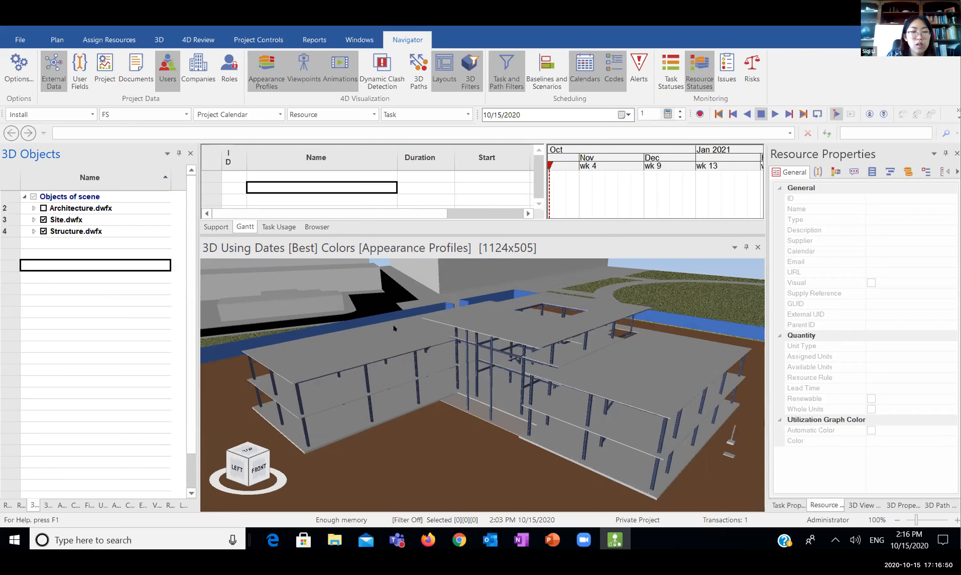
{"action": "left_click_drag", "start_coordinate": [547, 289], "coordinate": [563, 338]}
{"action": "left_click_drag", "start_coordinate": [537, 298], "coordinate": [533, 326]}
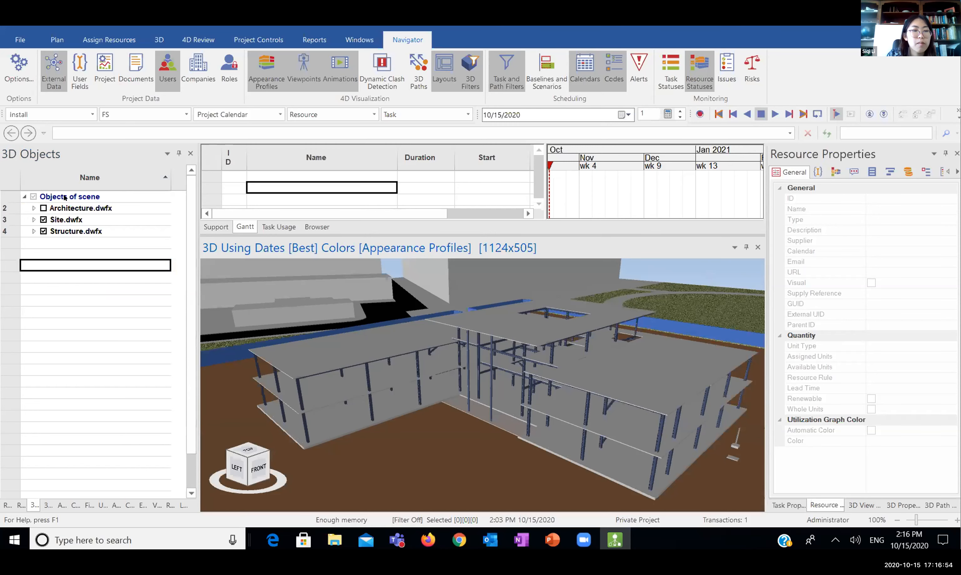
{"action": "left_click", "coordinate": [43, 208]}
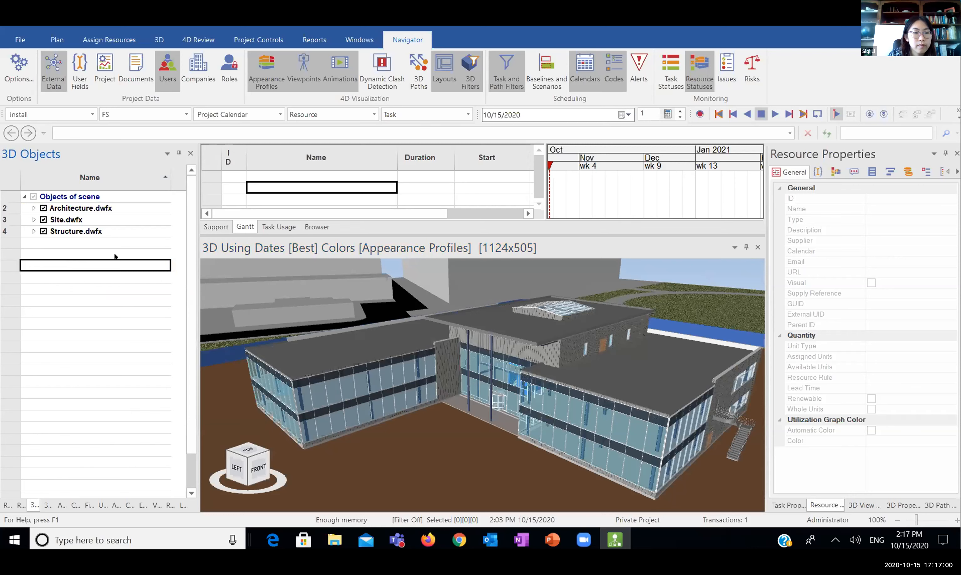
Expand Site.dwfx and hide its Floors (15) group, removing the landscaped ground surfaces
{"action": "left_click", "coordinate": [33, 220]}
{"action": "left_click", "coordinate": [53, 231]}
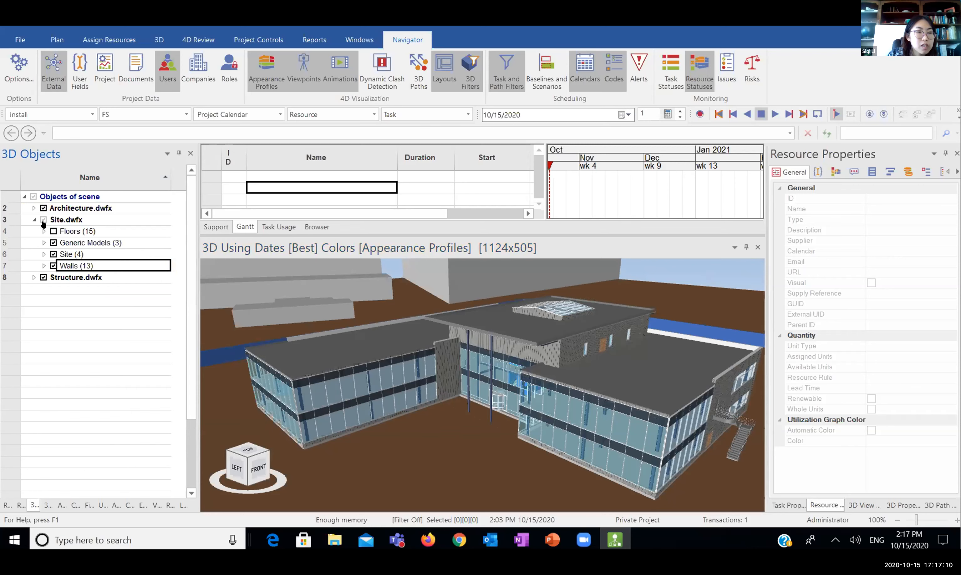
{"action": "left_click", "coordinate": [54, 231]}
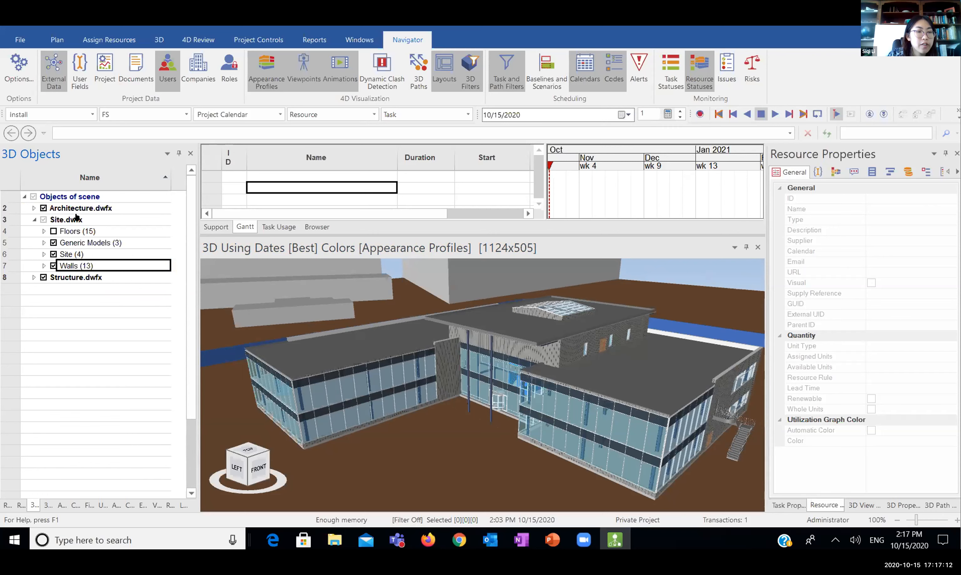
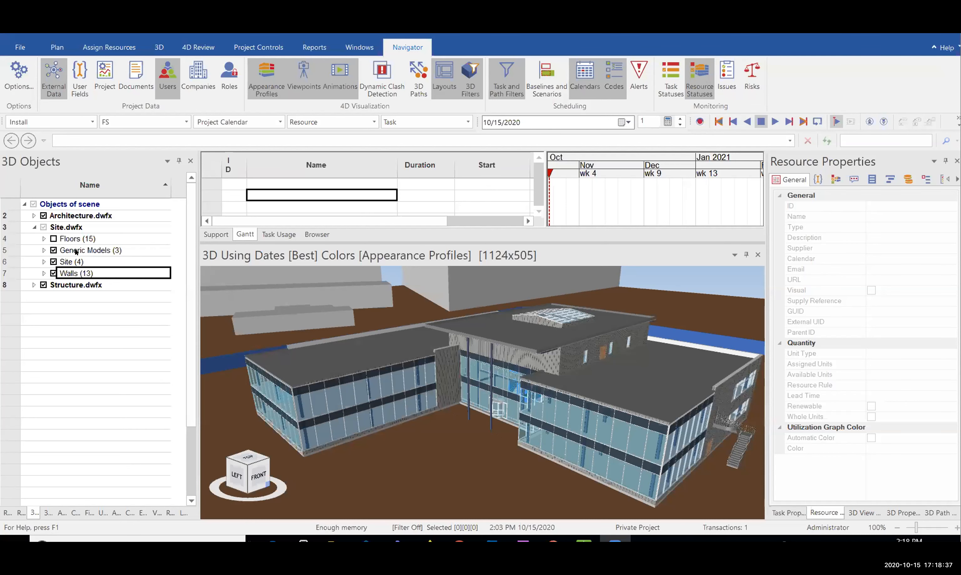
Orbit and zoom around the building to near-ground and left-side views, revealing the back fence
{"action": "middle_click_drag", "start_coordinate": [550, 360], "coordinate": [554, 361]}
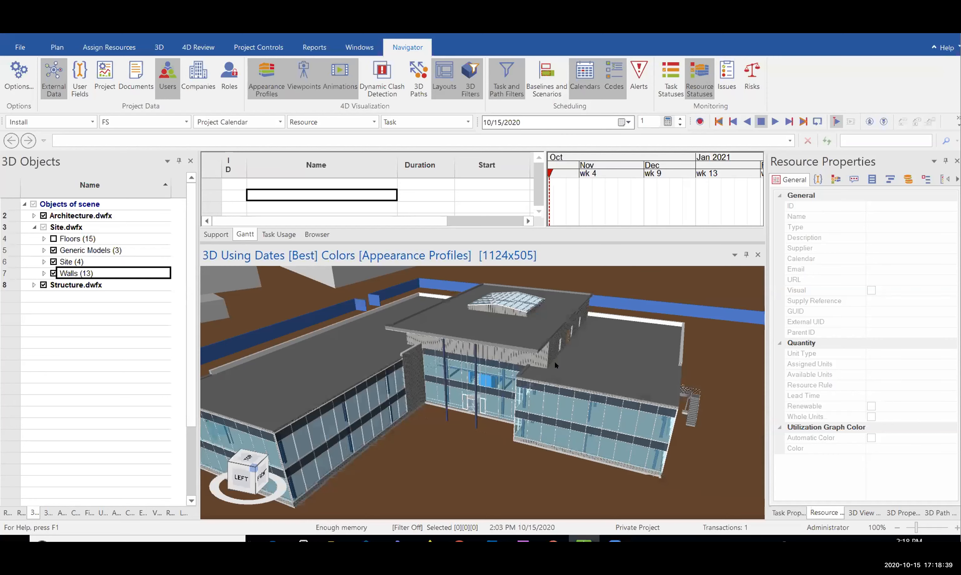
{"action": "scroll", "coordinate": [554, 360], "scroll_direction": "down", "scroll_amount": 2}
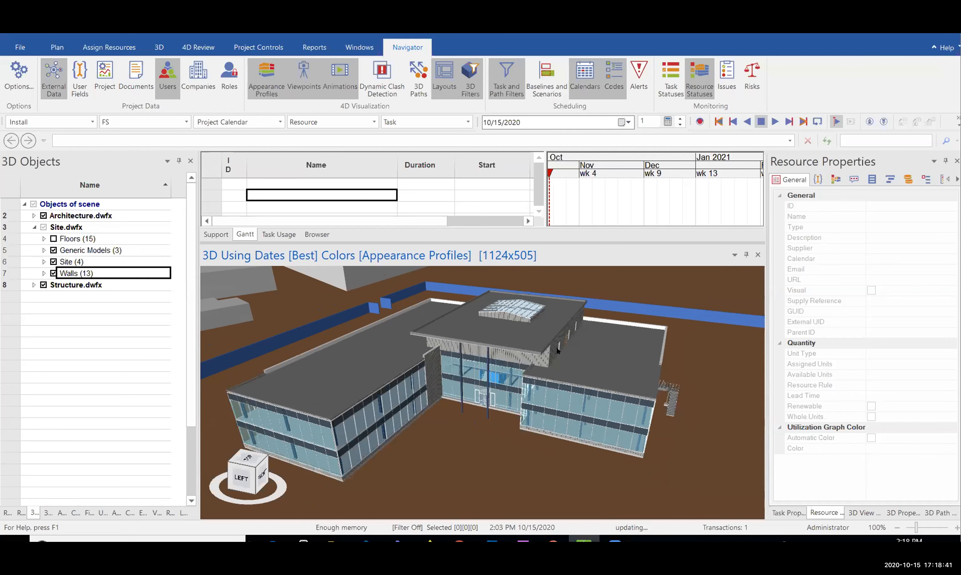
{"action": "scroll", "coordinate": [546, 349], "scroll_direction": "up", "scroll_amount": 2}
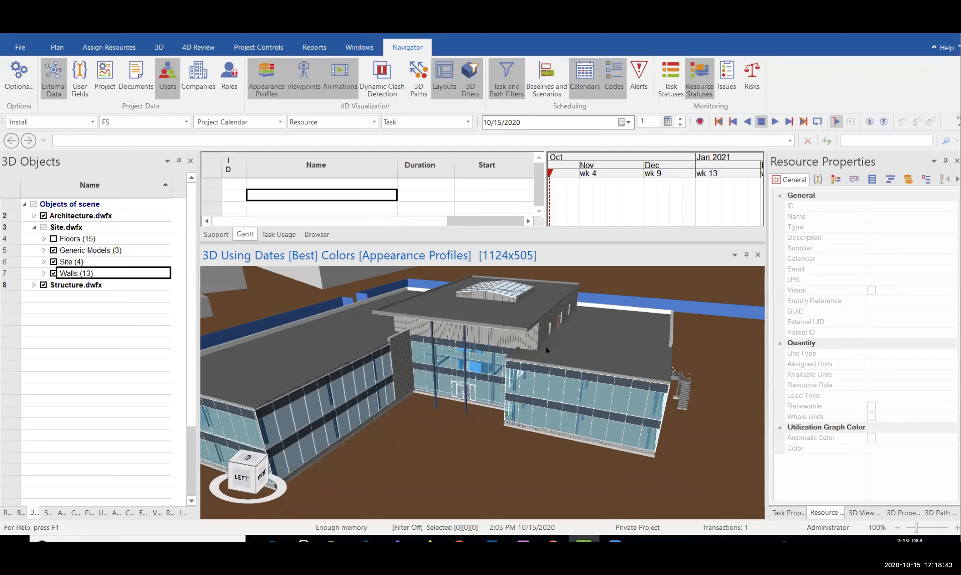
{"action": "middle_click_drag", "start_coordinate": [546, 349], "coordinate": [401, 327]}
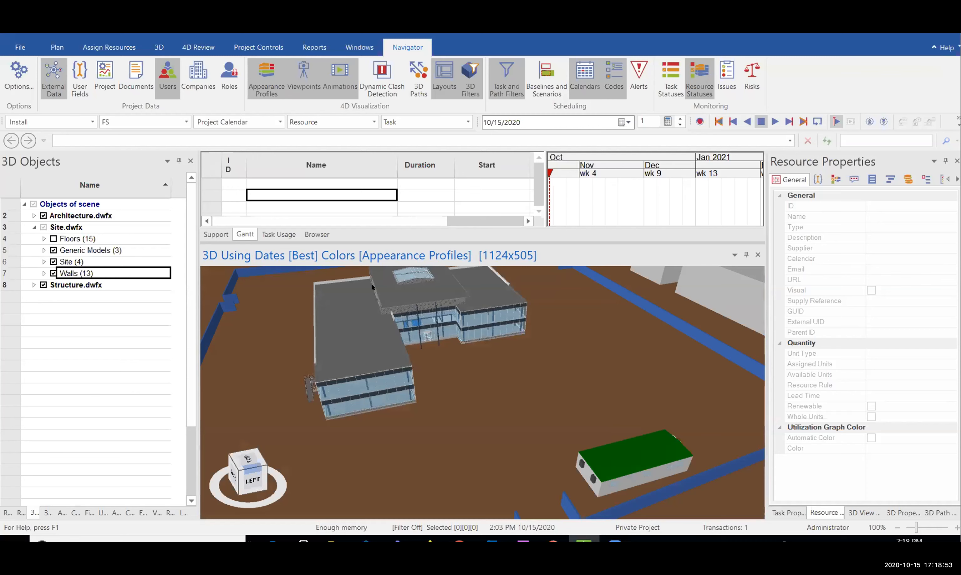
{"action": "middle_click_drag", "start_coordinate": [371, 284], "coordinate": [344, 283]}
{"action": "middle_click_drag", "start_coordinate": [489, 308], "coordinate": [531, 364]}
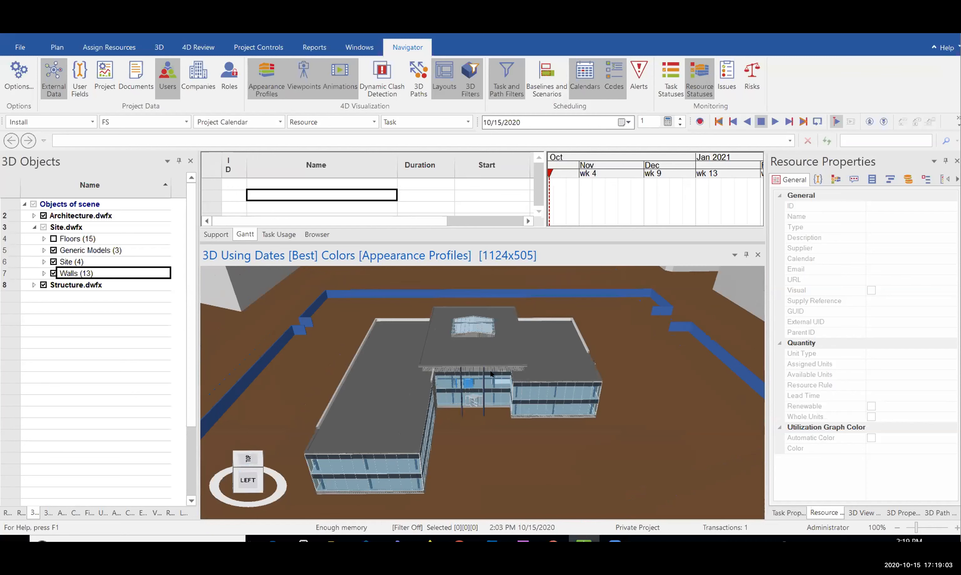
{"action": "scroll", "coordinate": [490, 372], "scroll_direction": "up", "scroll_amount": 3}
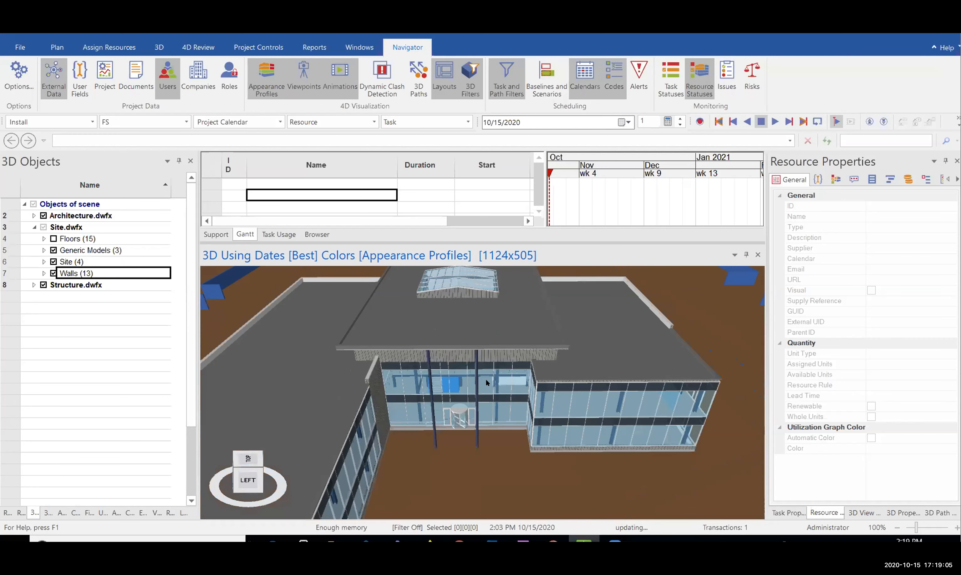
{"action": "scroll", "coordinate": [486, 379], "scroll_direction": "up", "scroll_amount": 2}
{"action": "scroll", "coordinate": [484, 379], "scroll_direction": "up", "scroll_amount": 2}
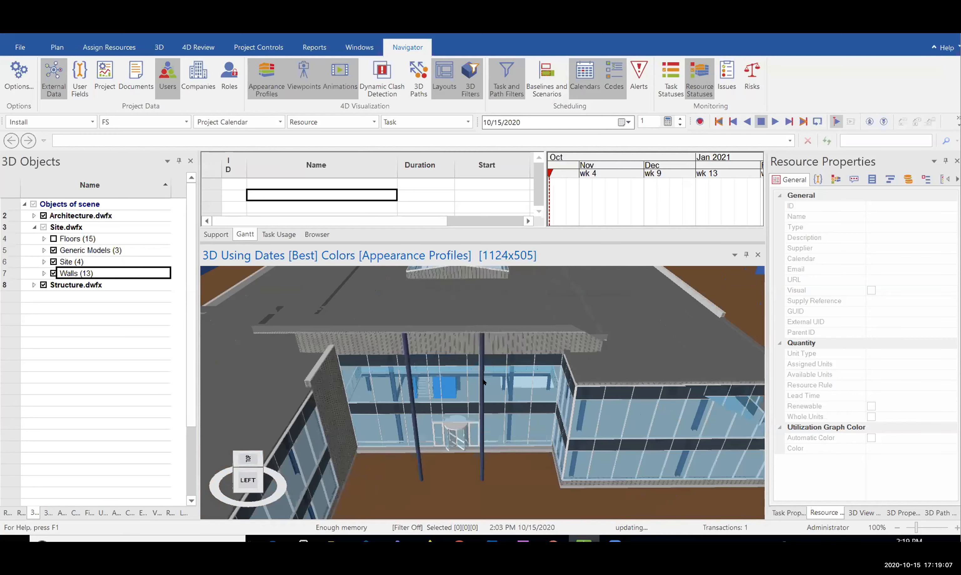
{"action": "scroll", "coordinate": [484, 382], "scroll_direction": "up", "scroll_amount": 2}
{"action": "scroll", "coordinate": [457, 337], "scroll_direction": "down", "scroll_amount": 5}
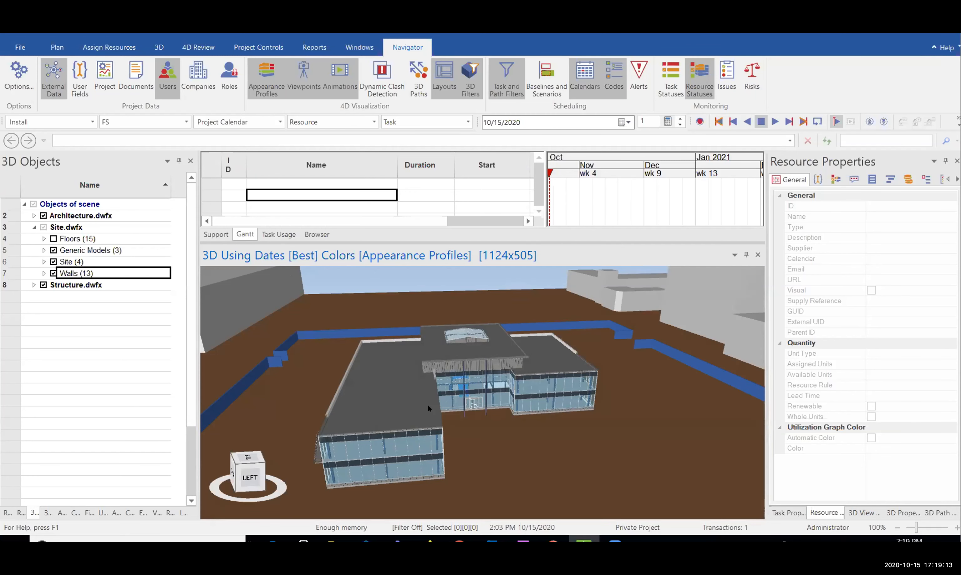
Recentre the building, orbit over its roof, then make the task grid taller above a shorter 3D view
{"action": "middle_click_drag", "start_coordinate": [427, 405], "coordinate": [555, 442]}
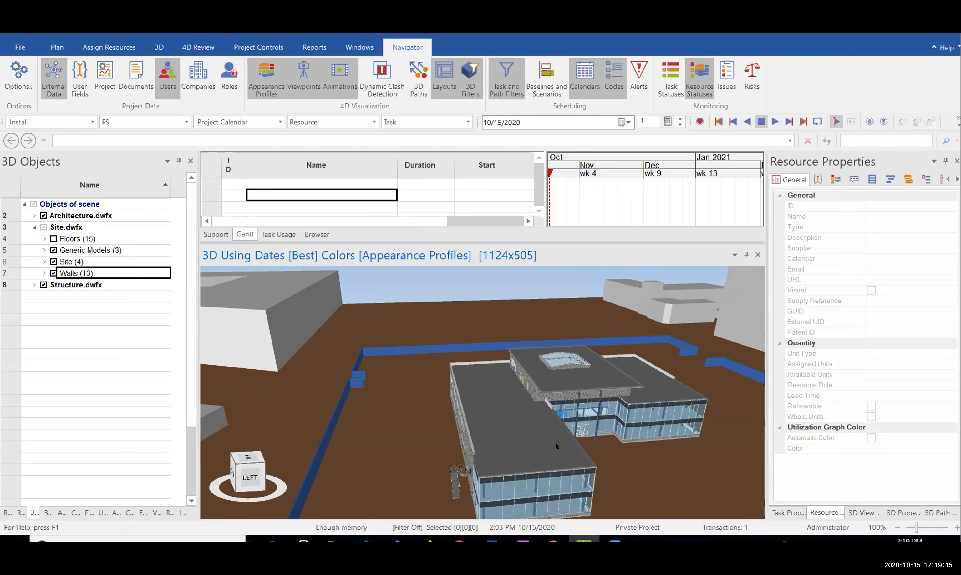
{"action": "middle_click_drag", "start_coordinate": [264, 437], "coordinate": [456, 402]}
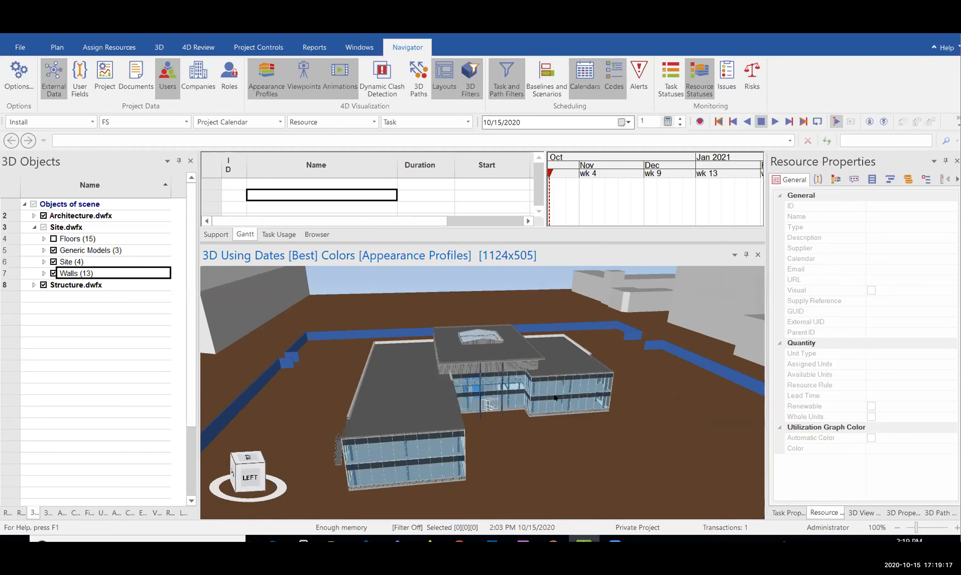
{"action": "left_click_drag", "start_coordinate": [452, 396], "coordinate": [509, 358]}
{"action": "scroll", "coordinate": [509, 358], "scroll_direction": "up", "scroll_amount": 5}
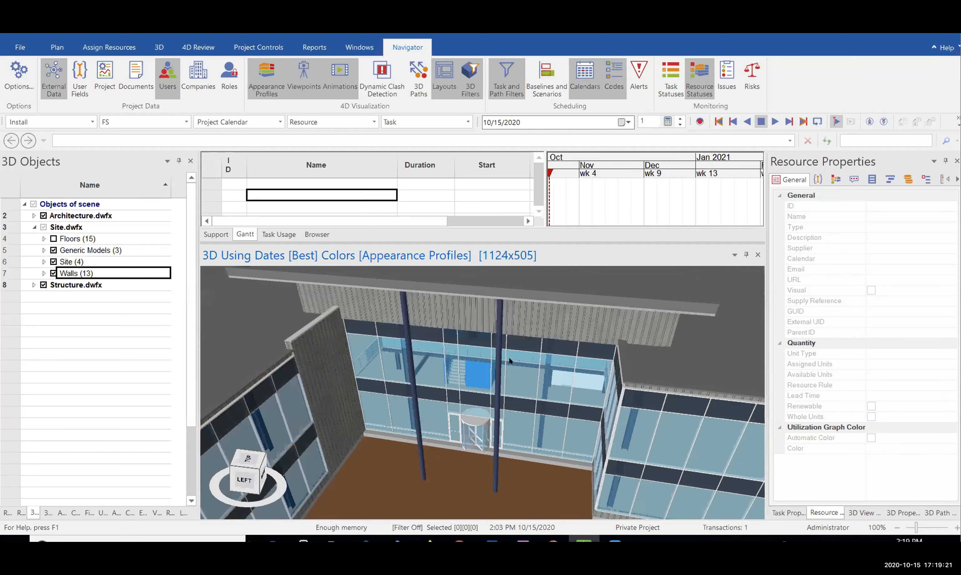
{"action": "scroll", "coordinate": [509, 357], "scroll_direction": "down", "scroll_amount": 6}
{"action": "middle_click_drag", "start_coordinate": [430, 393], "coordinate": [418, 407]}
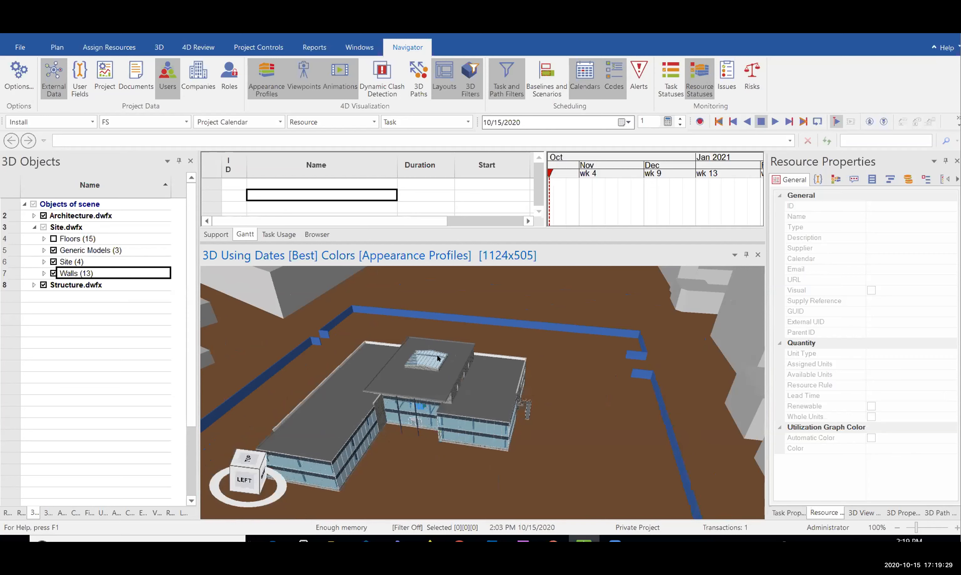
{"action": "left_click_drag", "start_coordinate": [572, 365], "coordinate": [581, 343]}
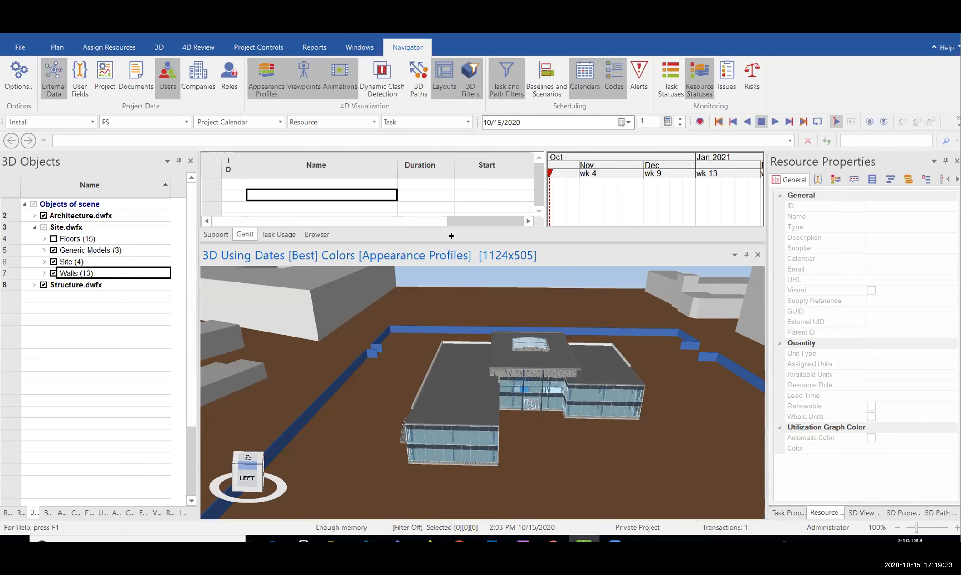
{"action": "left_click_drag", "start_coordinate": [734, 509], "coordinate": [734, 509]}
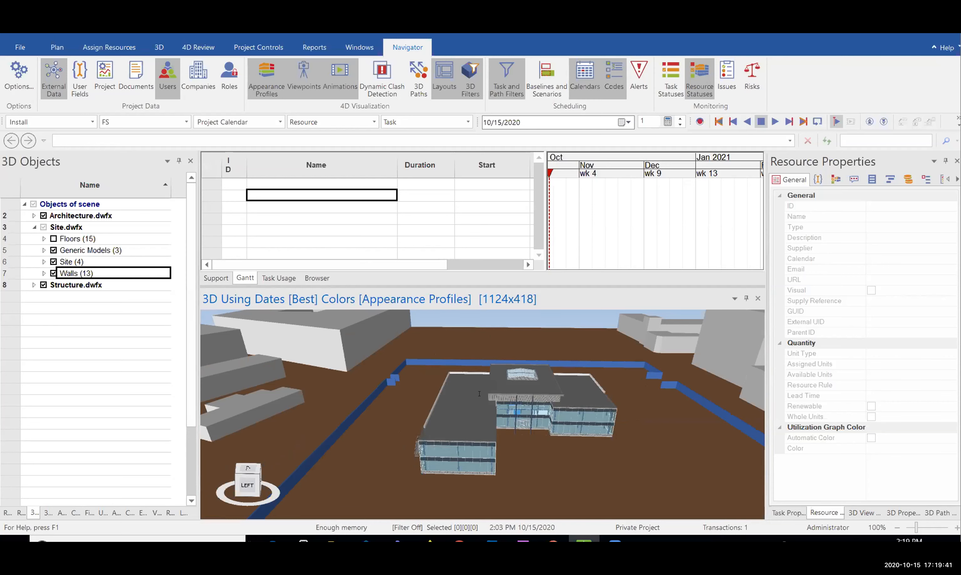
Glance at the recent projects list, orbit the site lower, then switch the side pane to Task Filters
{"action": "left_click", "coordinate": [23, 45]}
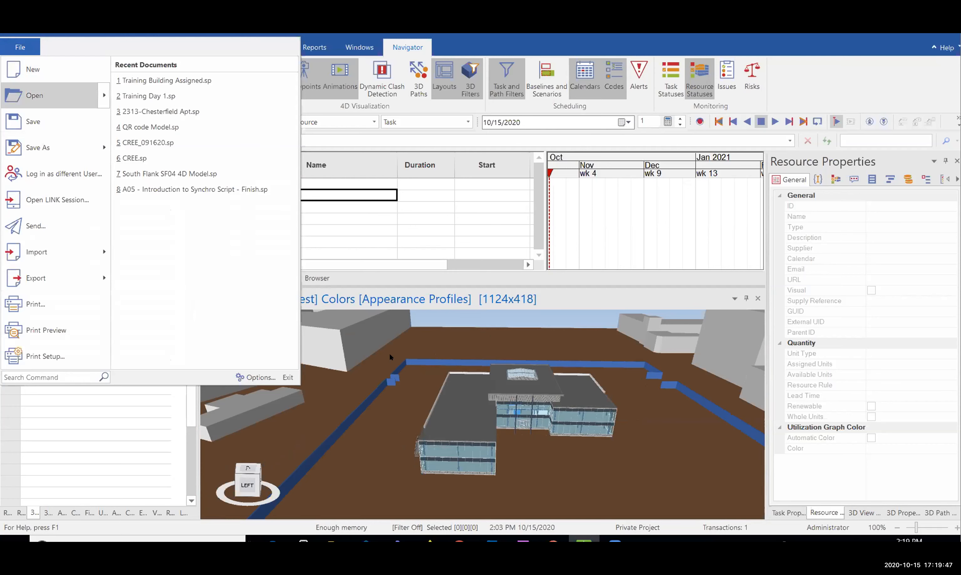
{"action": "left_click", "coordinate": [424, 231]}
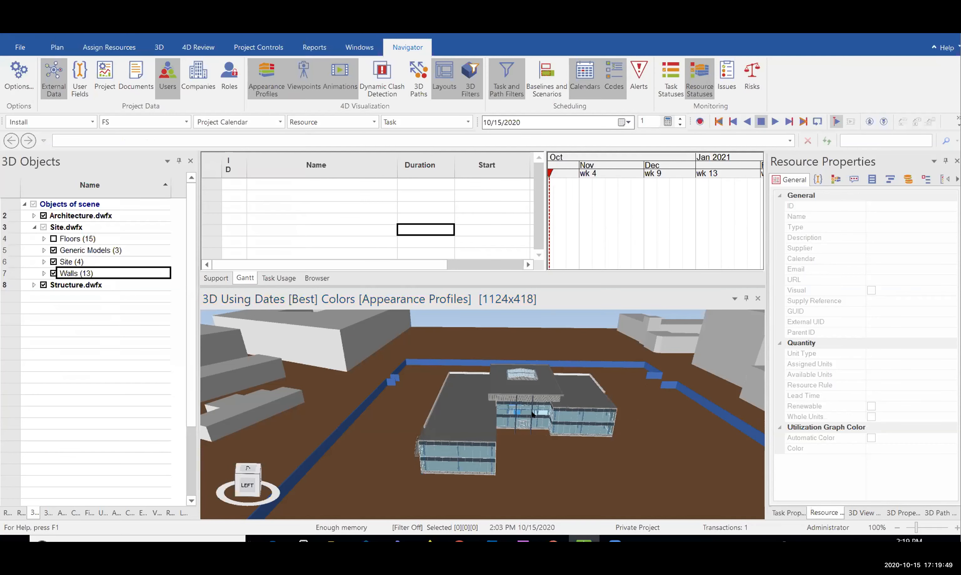
{"action": "middle_click_drag", "start_coordinate": [558, 386], "coordinate": [571, 397]}
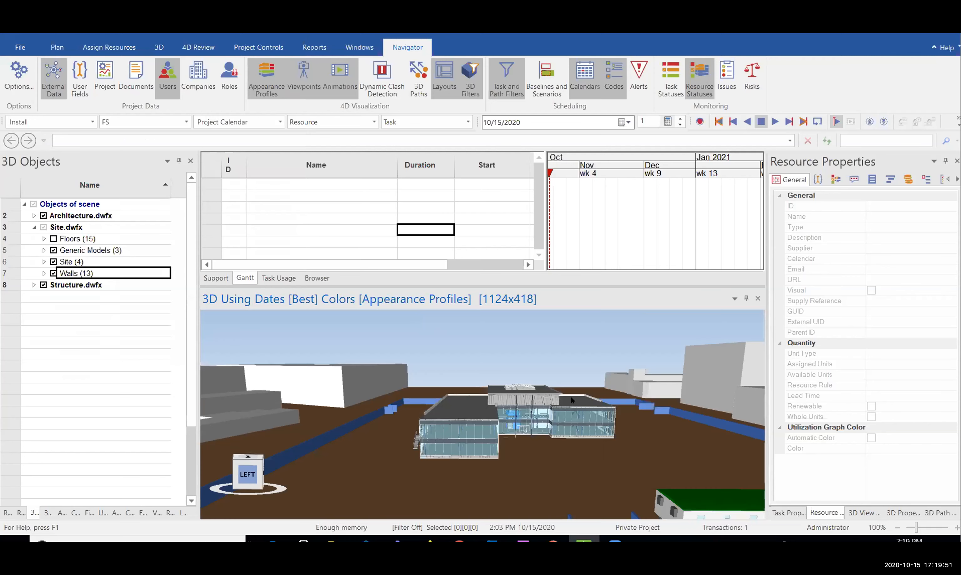
{"action": "left_click", "coordinate": [58, 294]}
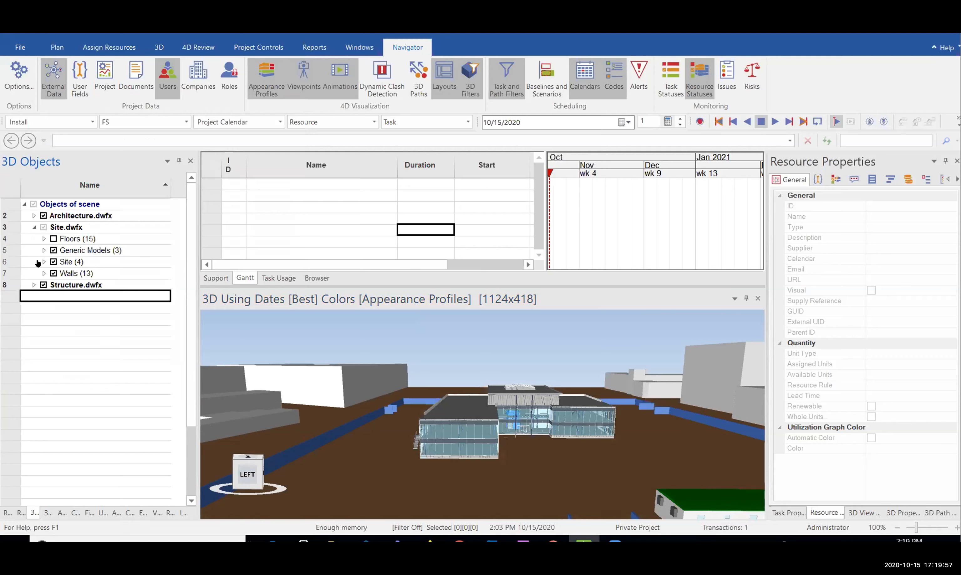
{"action": "left_click", "coordinate": [85, 512]}
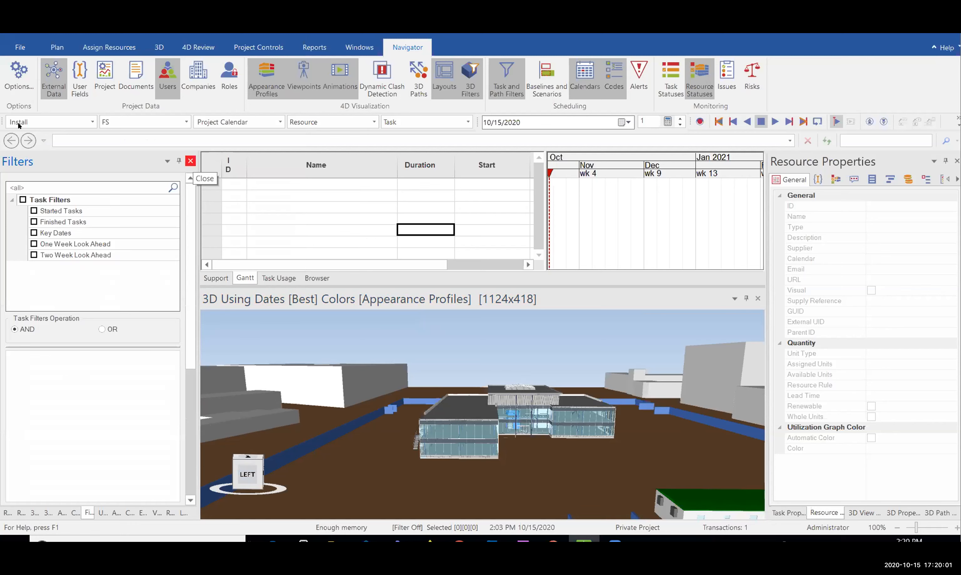
Close the docked Task Filters, Users, Animations, Codes, Viewpoints, Resource Statuses and Layouts panels
{"action": "left_click", "coordinate": [191, 161]}
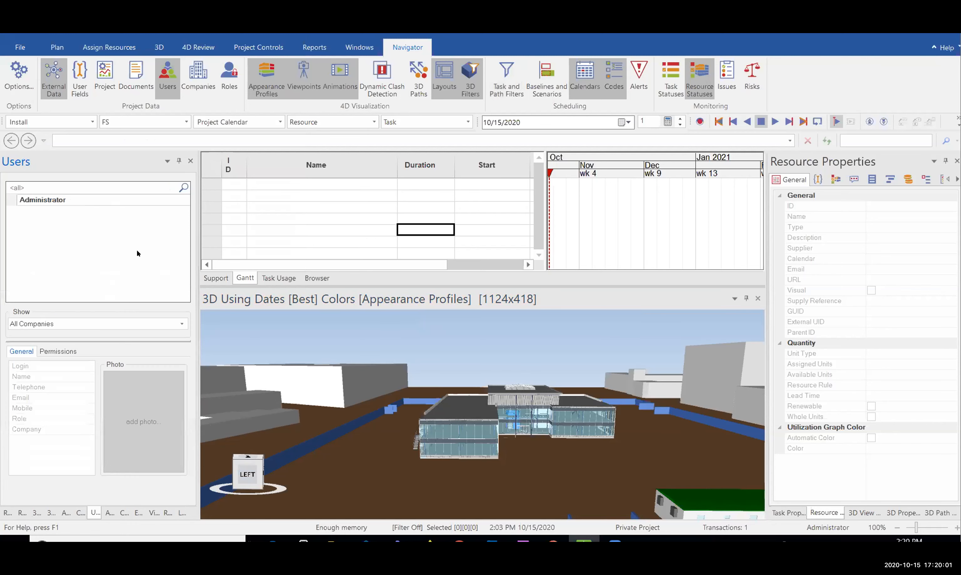
{"action": "left_click", "coordinate": [190, 161]}
{"action": "left_click", "coordinate": [190, 161]}
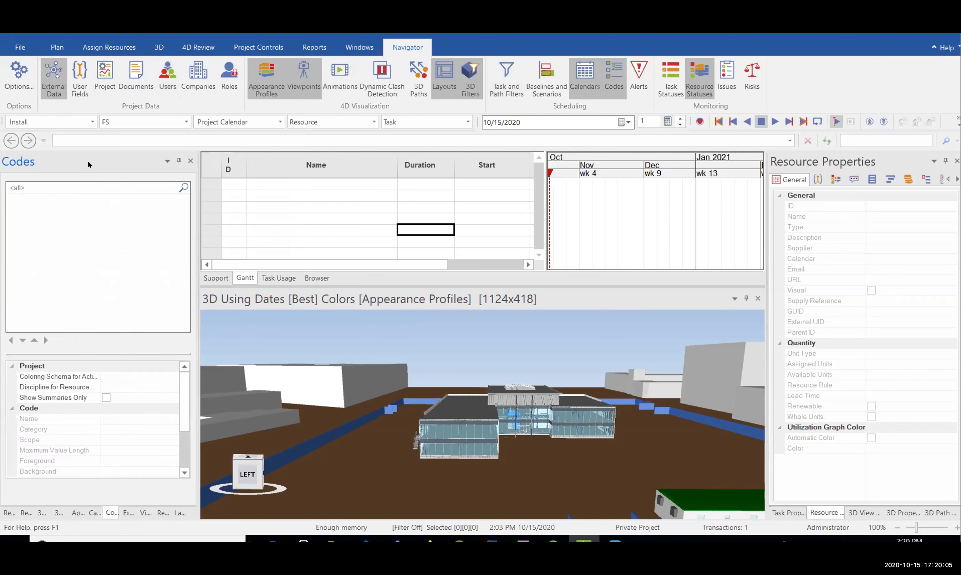
{"action": "left_click", "coordinate": [190, 161]}
{"action": "left_click", "coordinate": [190, 161]}
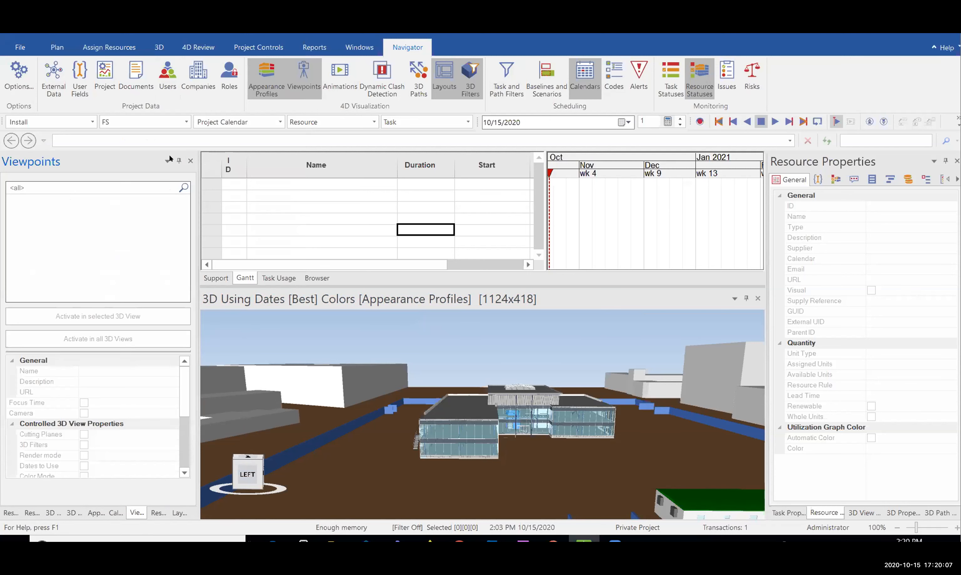
{"action": "left_click", "coordinate": [190, 161]}
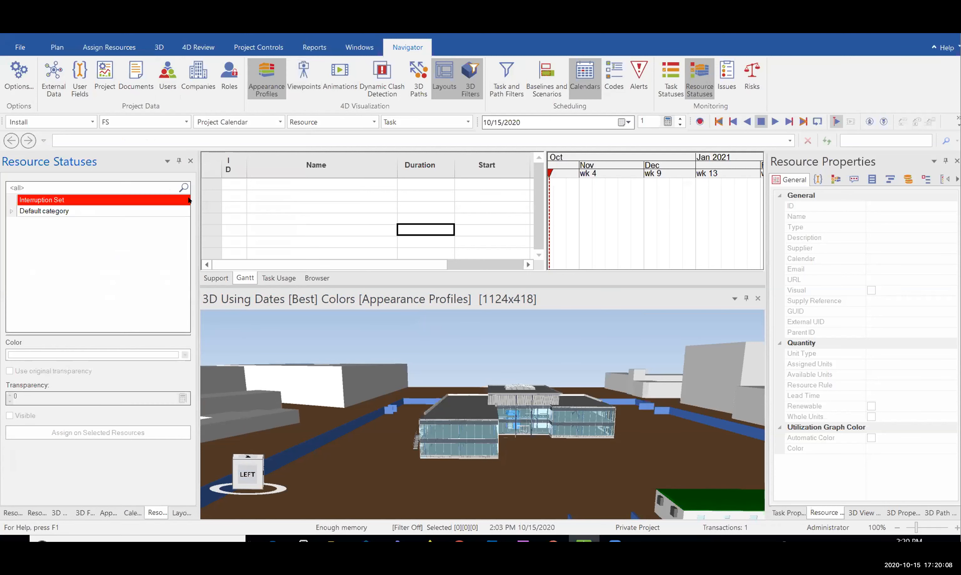
{"action": "left_click", "coordinate": [190, 161]}
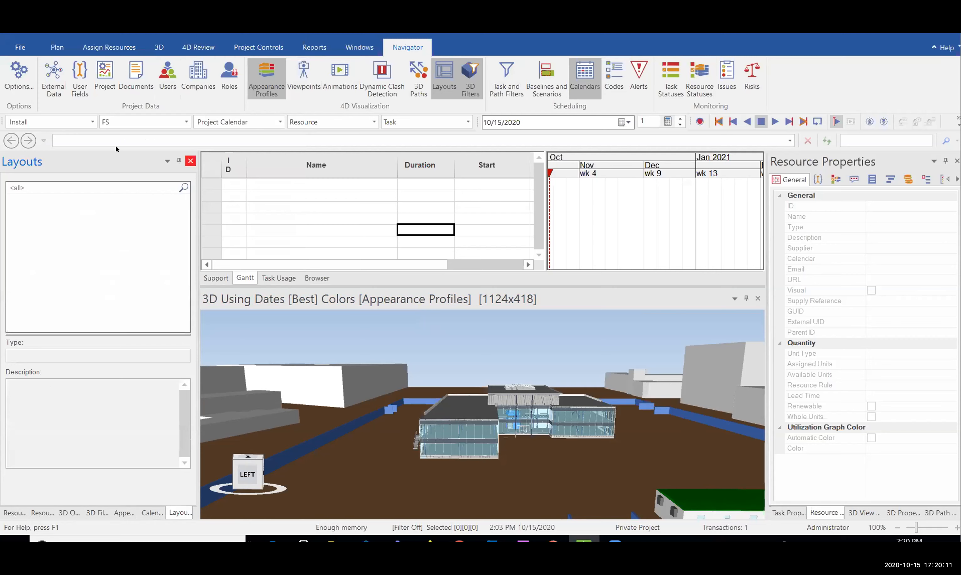
{"action": "left_click", "coordinate": [82, 513]}
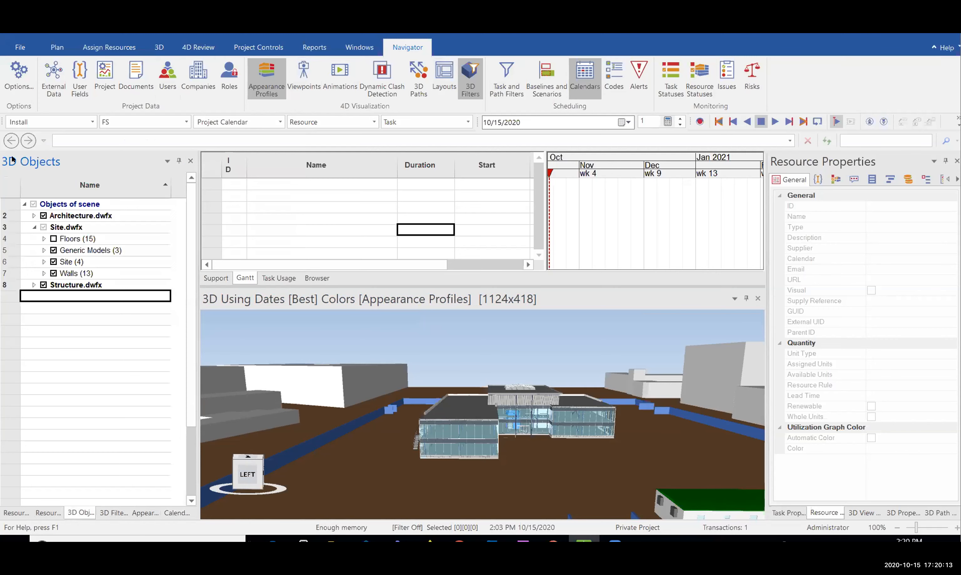
Open the 3D Filters panel, then close it and return to the 3D Objects tree
{"action": "left_click", "coordinate": [114, 513]}
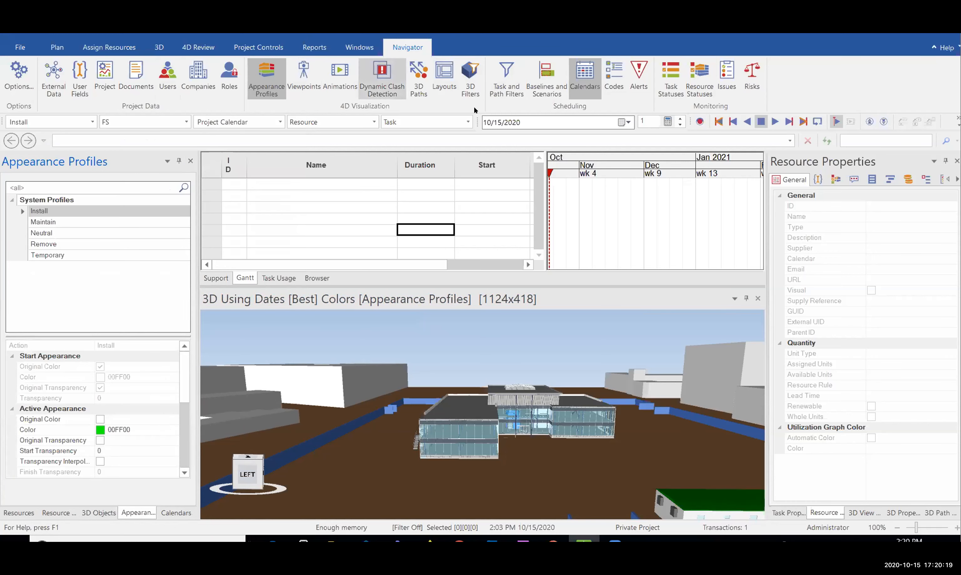
{"action": "left_click", "coordinate": [469, 84]}
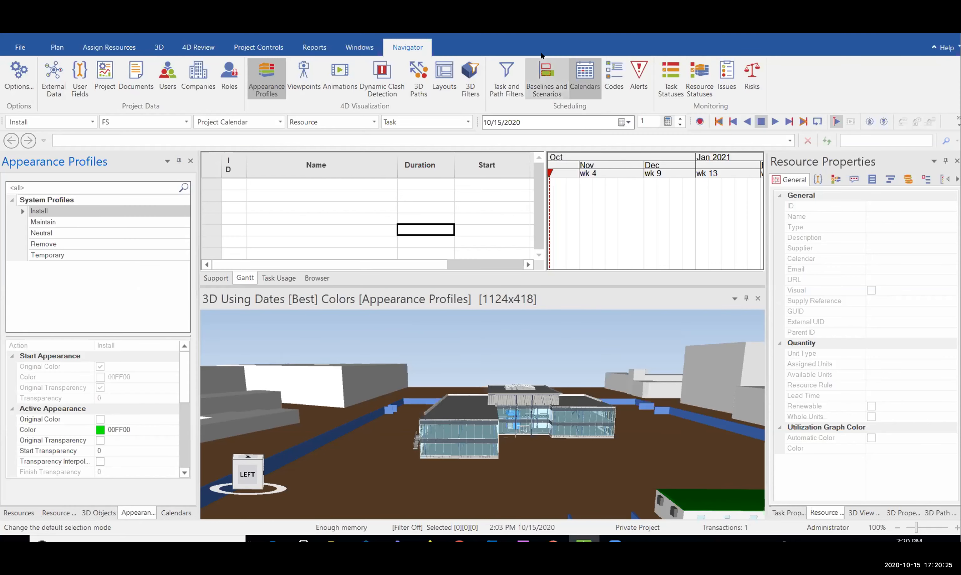
{"action": "left_click", "coordinate": [470, 80]}
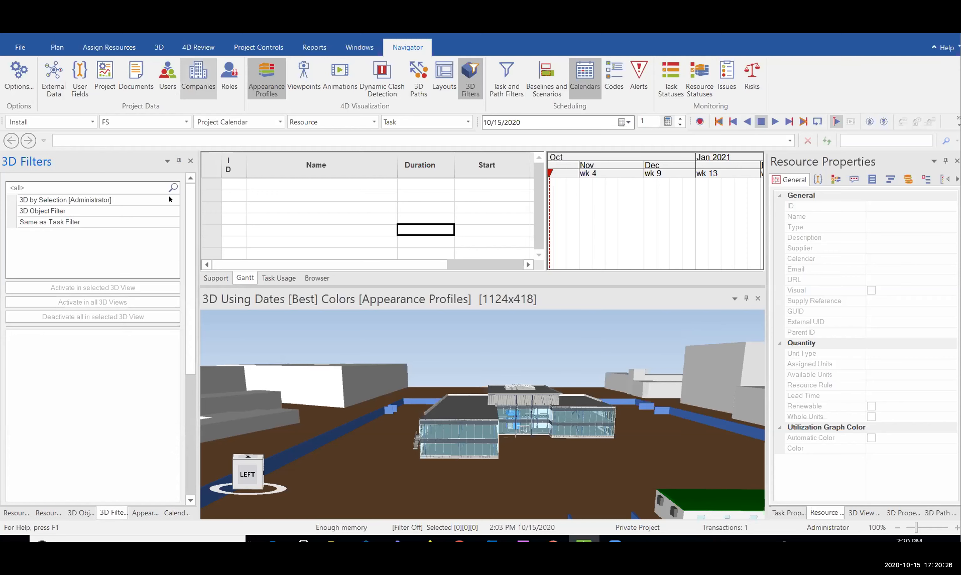
{"action": "left_click", "coordinate": [190, 161]}
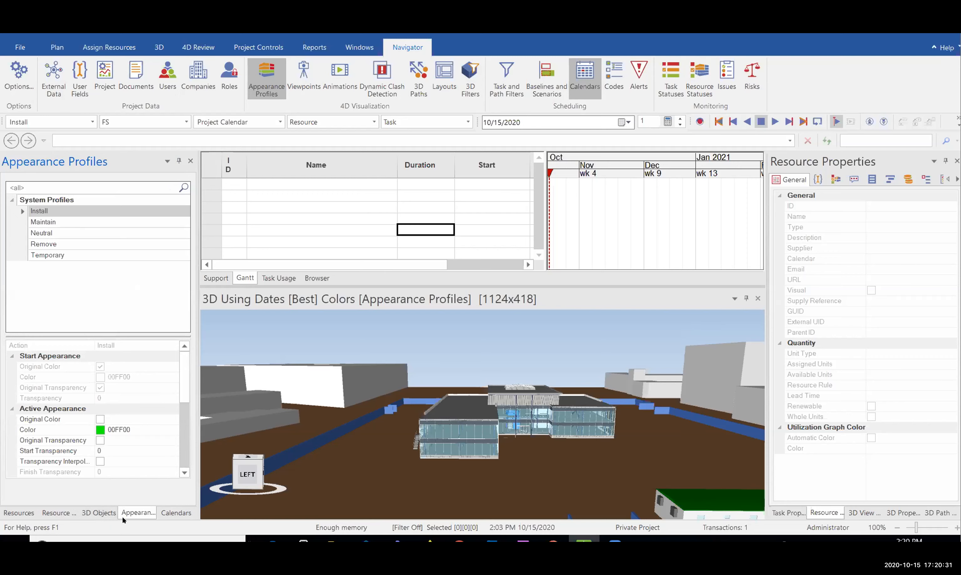
{"action": "left_click", "coordinate": [101, 513]}
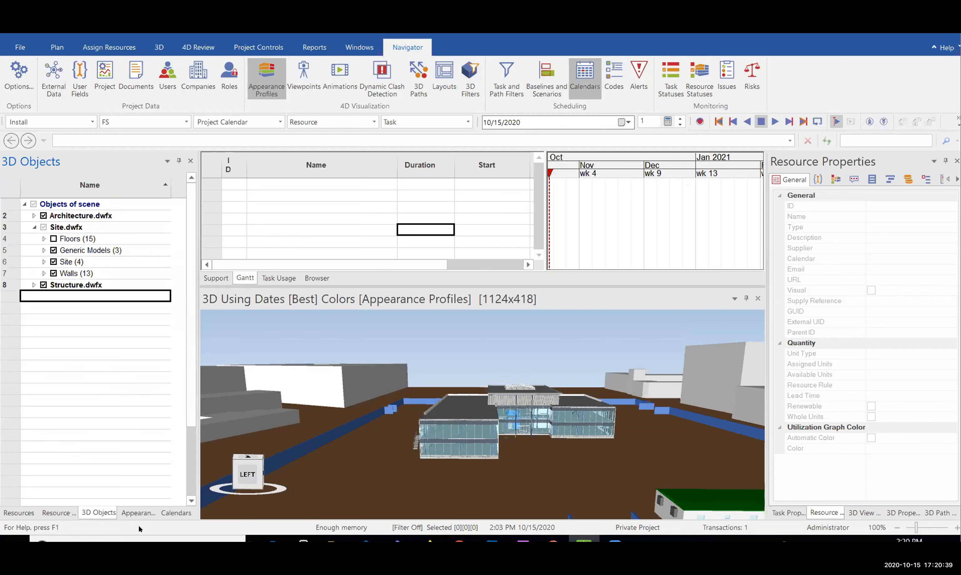
Browse the Appearance Profiles, Resource Groups and Resources panels, then return to 3D Objects and orbit
{"action": "left_click", "coordinate": [55, 509]}
{"action": "left_click", "coordinate": [124, 510]}
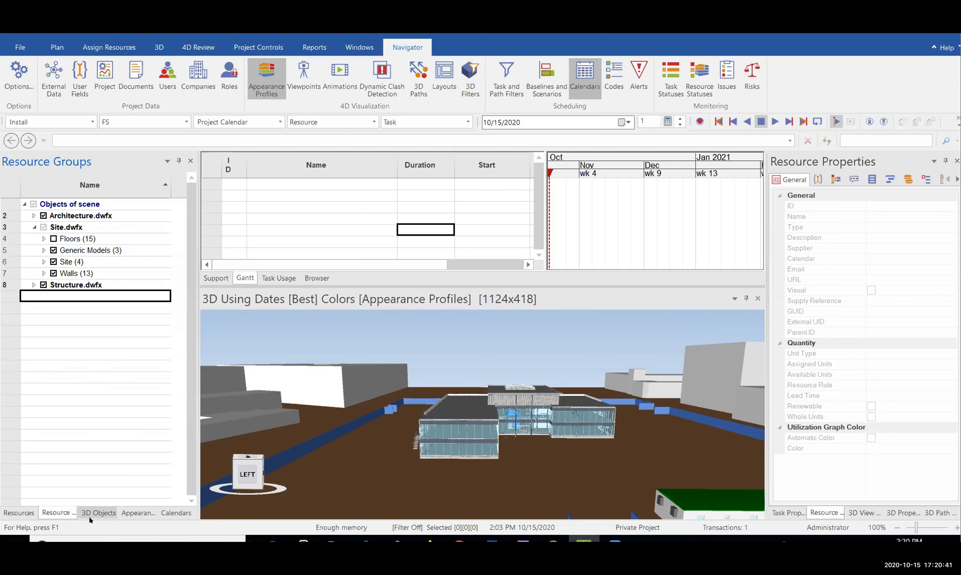
{"action": "left_click", "coordinate": [53, 511]}
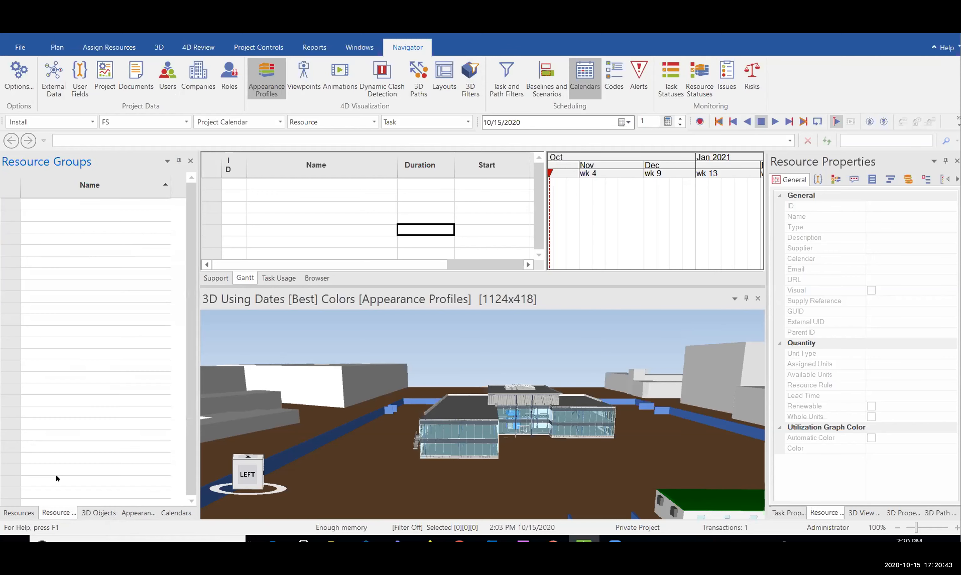
{"action": "left_click", "coordinate": [19, 512]}
{"action": "left_click", "coordinate": [88, 510]}
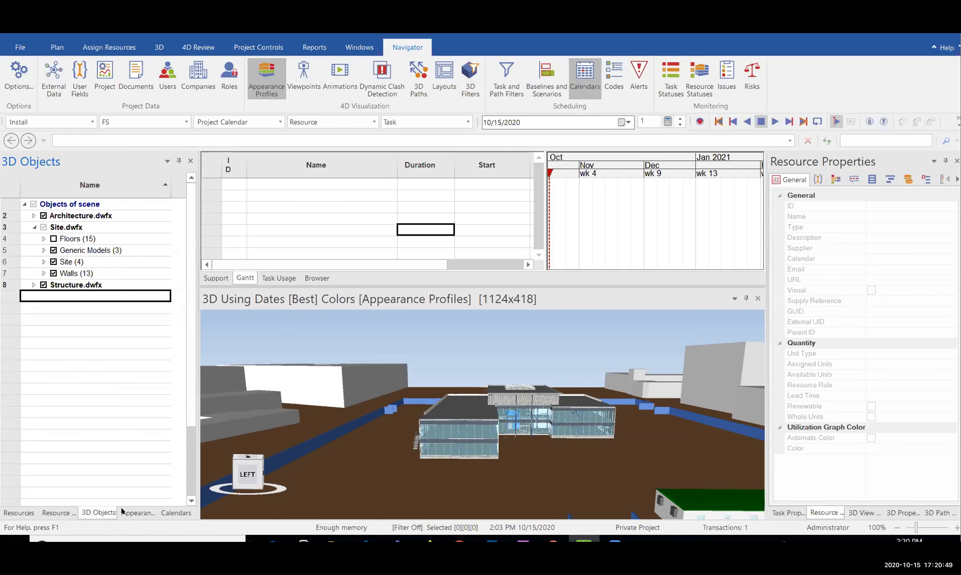
{"action": "left_click_drag", "start_coordinate": [469, 382], "coordinate": [428, 438]}
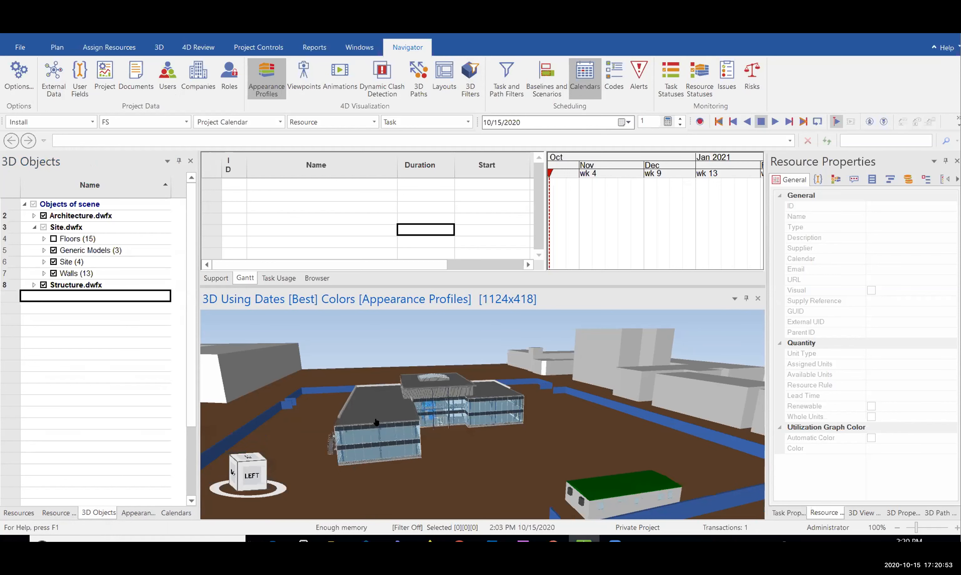
Hide Site.dwfx and Architecture.dwfx, leaving Structure.dwfx, and collapse the Site.dwfx branch
{"action": "left_click", "coordinate": [44, 227]}
{"action": "left_click", "coordinate": [43, 215]}
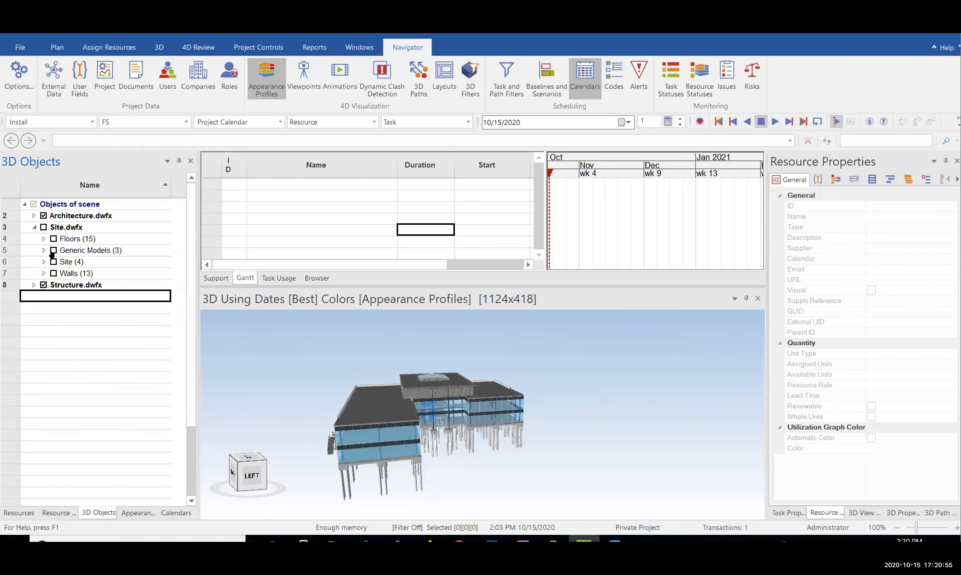
{"action": "left_click_drag", "start_coordinate": [361, 394], "coordinate": [377, 377]}
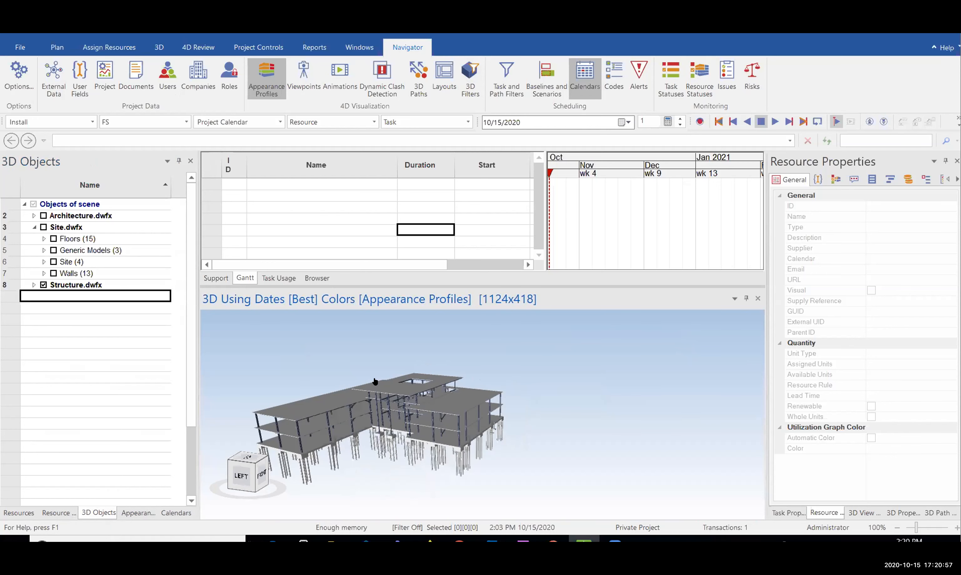
{"action": "left_click", "coordinate": [66, 215]}
{"action": "left_click", "coordinate": [75, 228]}
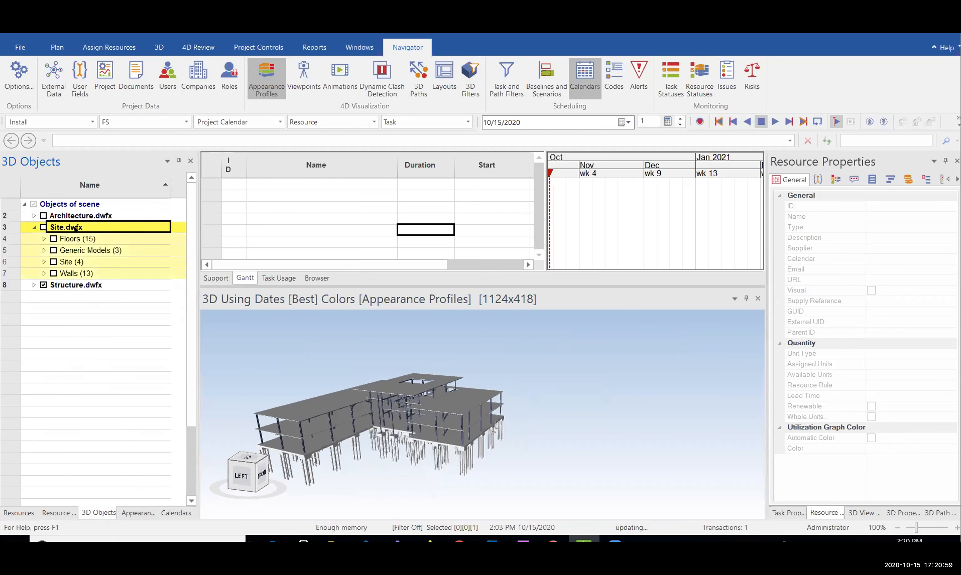
{"action": "left_click", "coordinate": [80, 286]}
{"action": "left_click", "coordinate": [91, 298]}
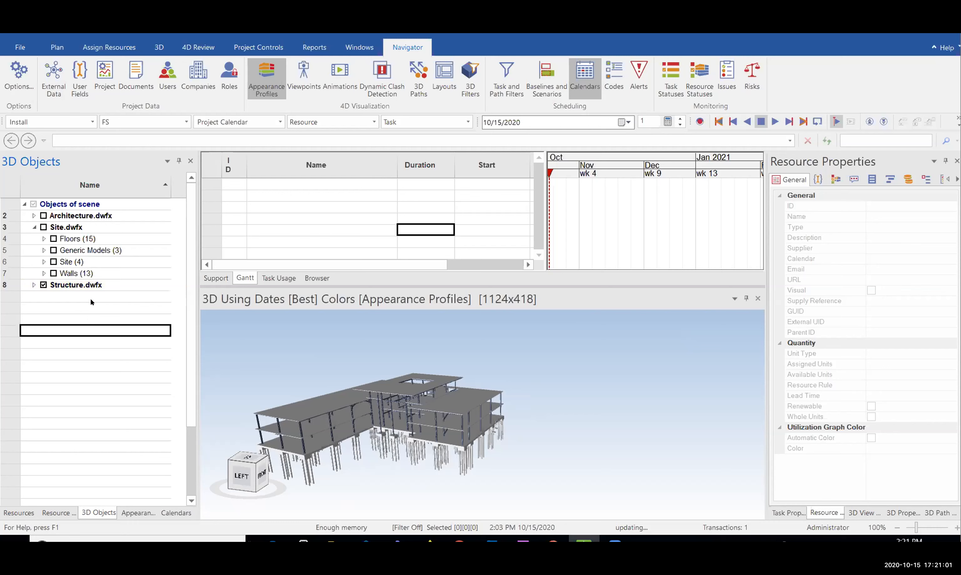
{"action": "left_click", "coordinate": [34, 228]}
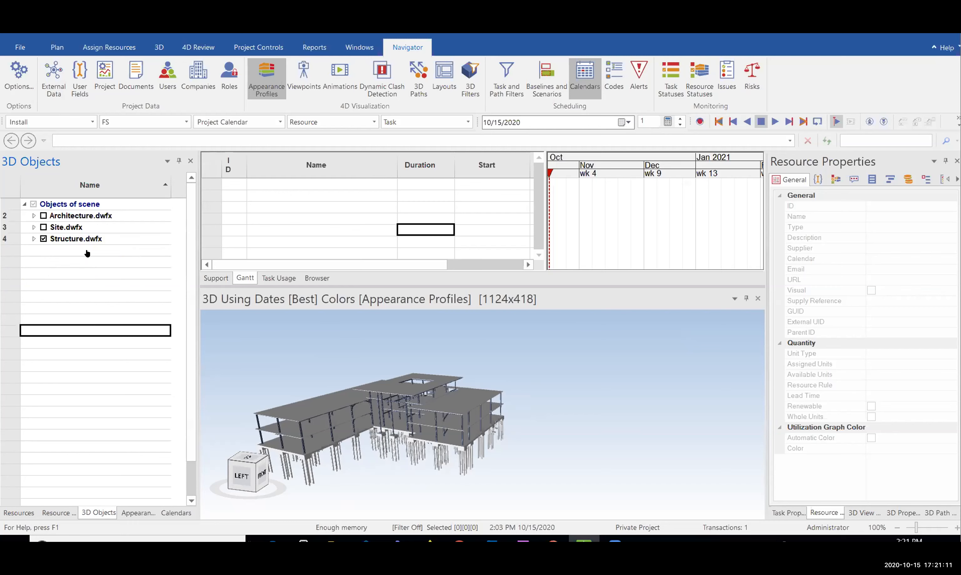
Select Structure.dwfx, zoom in on the frame and orbit to a low side view
{"action": "left_click", "coordinate": [105, 235]}
{"action": "middle_click_drag", "start_coordinate": [427, 410], "coordinate": [534, 432]}
{"action": "scroll", "coordinate": [557, 418], "scroll_direction": "up", "scroll_amount": 2}
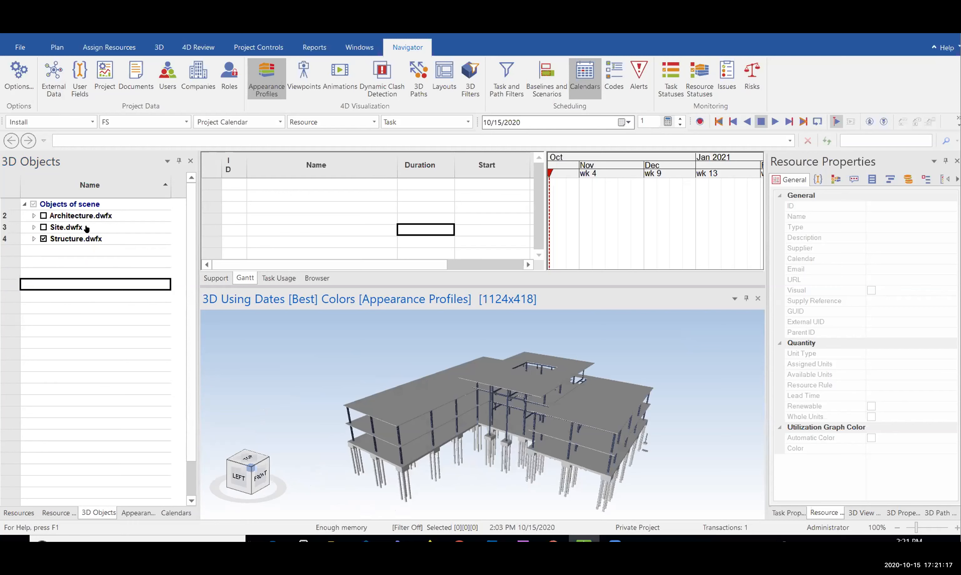
{"action": "left_click", "coordinate": [70, 227]}
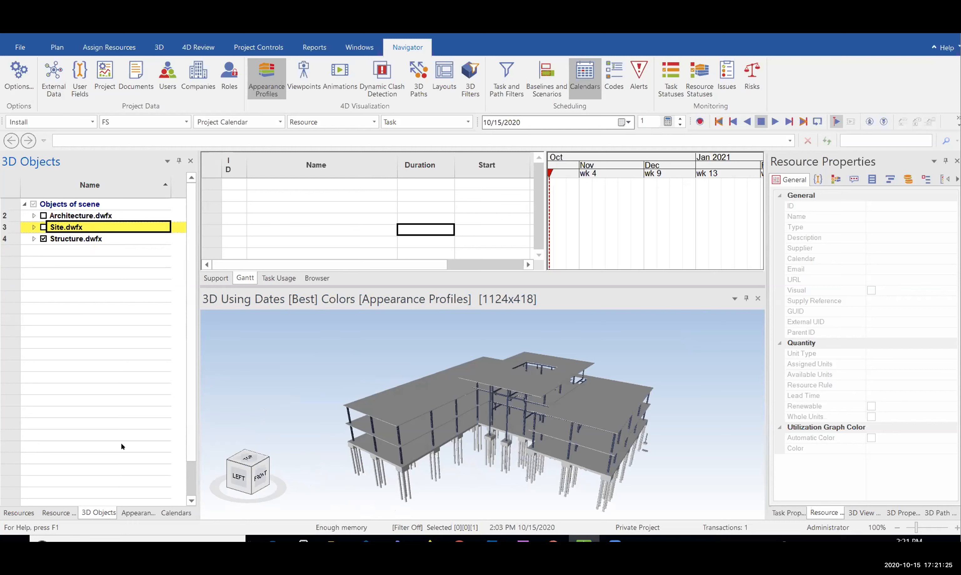
{"action": "left_click", "coordinate": [64, 273]}
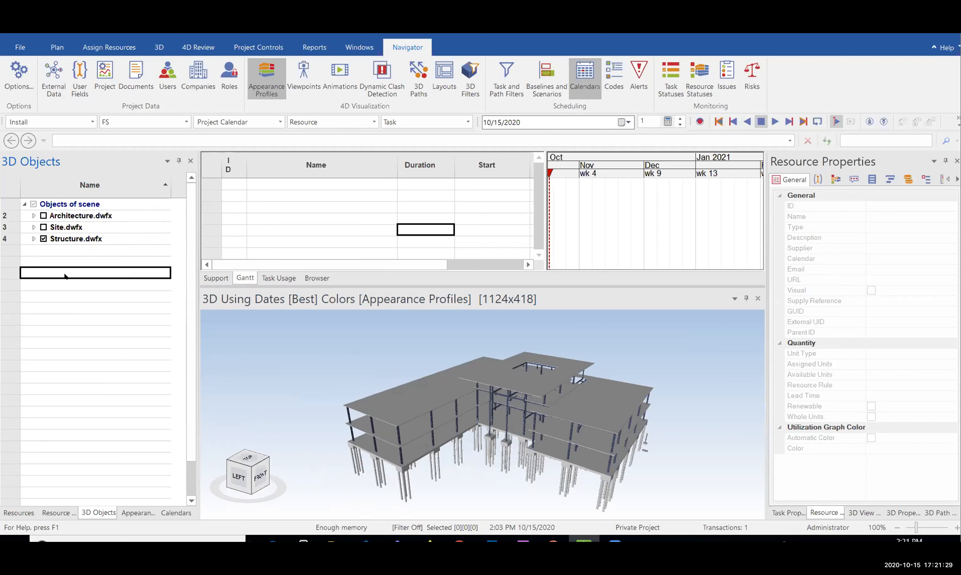
{"action": "left_click_drag", "start_coordinate": [541, 378], "coordinate": [530, 344]}
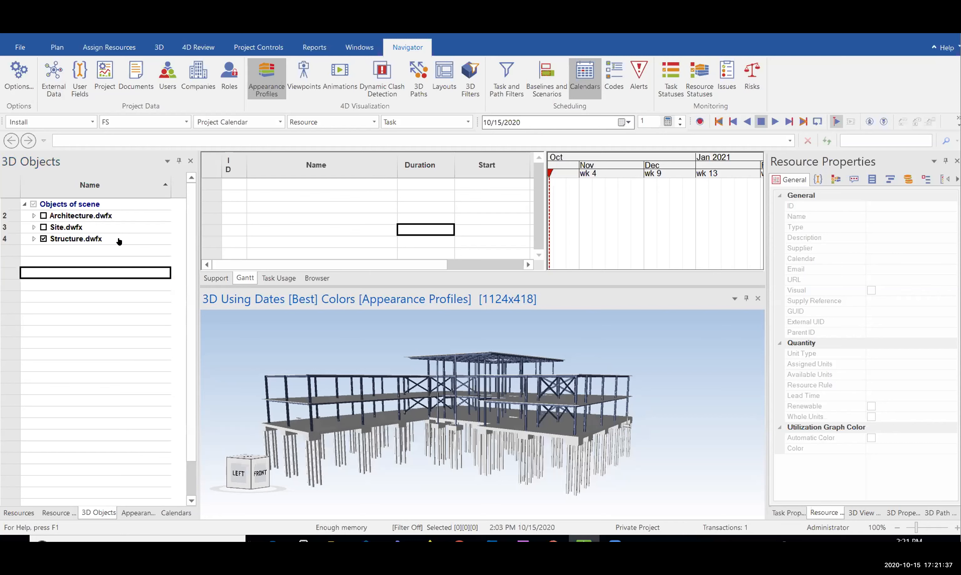
{"action": "left_click", "coordinate": [122, 259]}
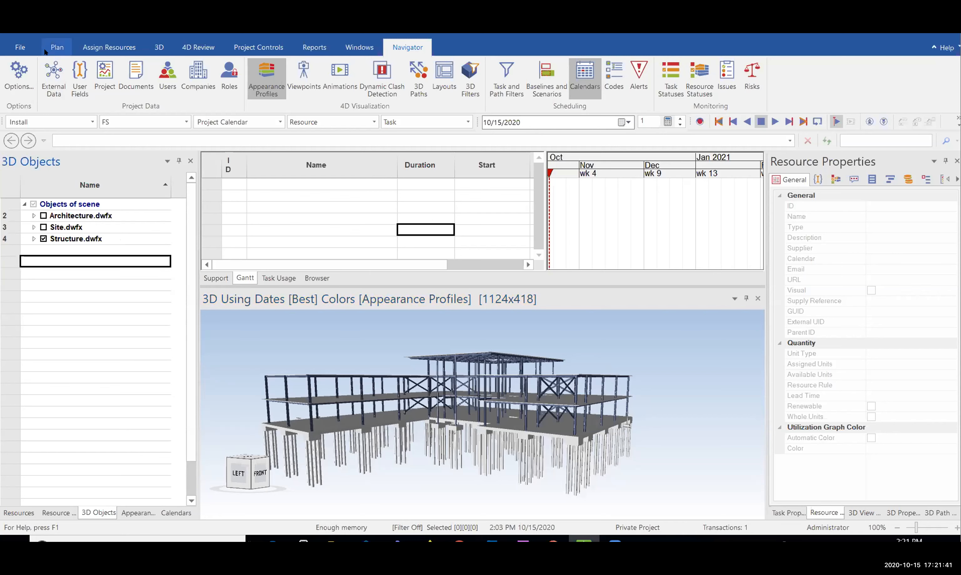
From the File menu's Import options, choose Microsoft Project XML as the schedule format
{"action": "left_click", "coordinate": [26, 51]}
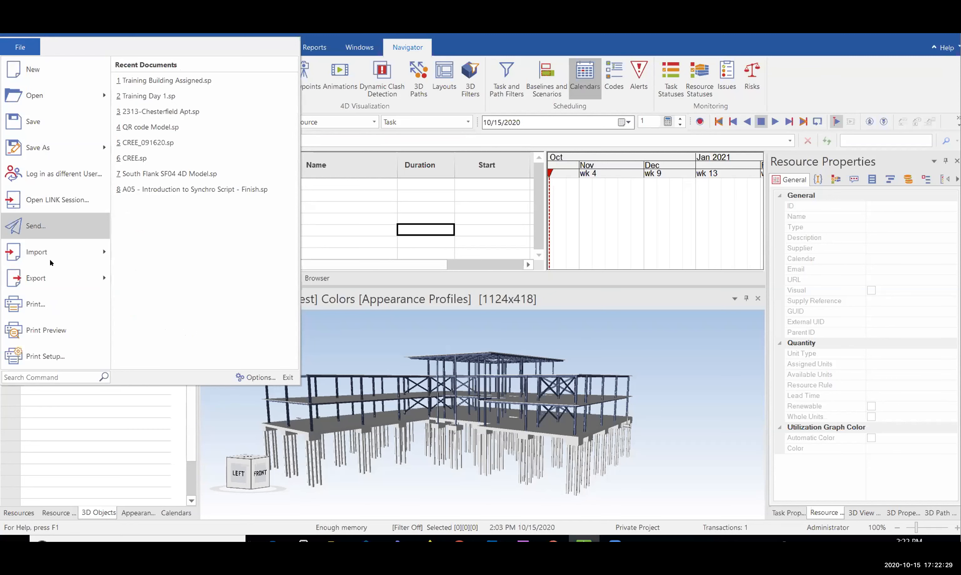
{"action": "mouse_move", "coordinate": [49, 259]}
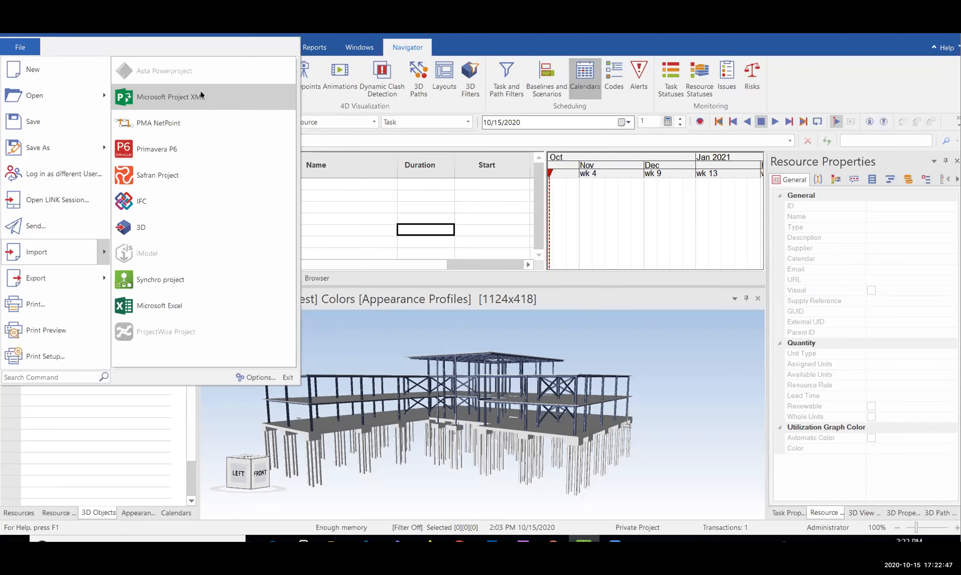
{"action": "left_click", "coordinate": [201, 92]}
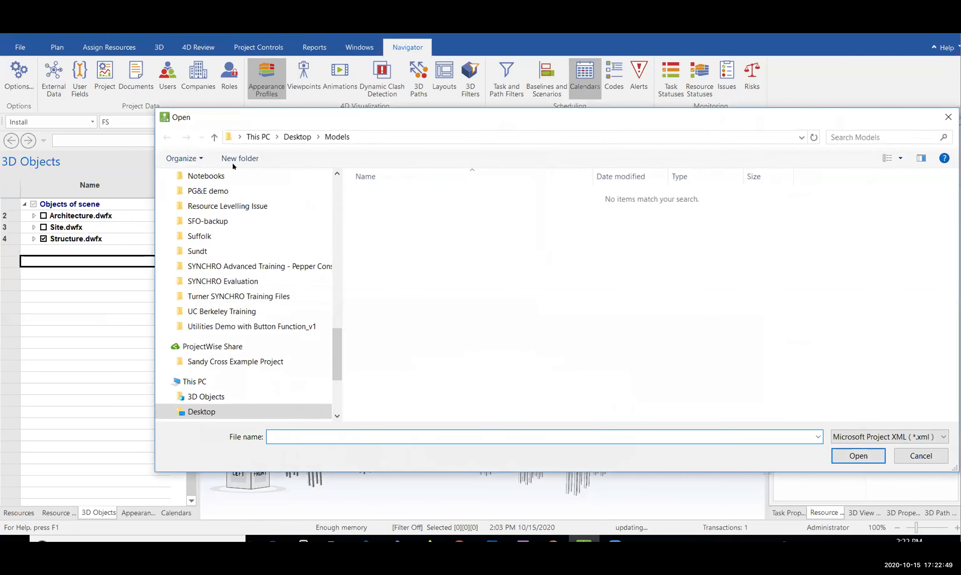
Open Training Project Schedule.xml from the Desktop's Schedule folder for import
{"action": "scroll", "coordinate": [248, 332], "scroll_direction": "down", "scroll_amount": 2}
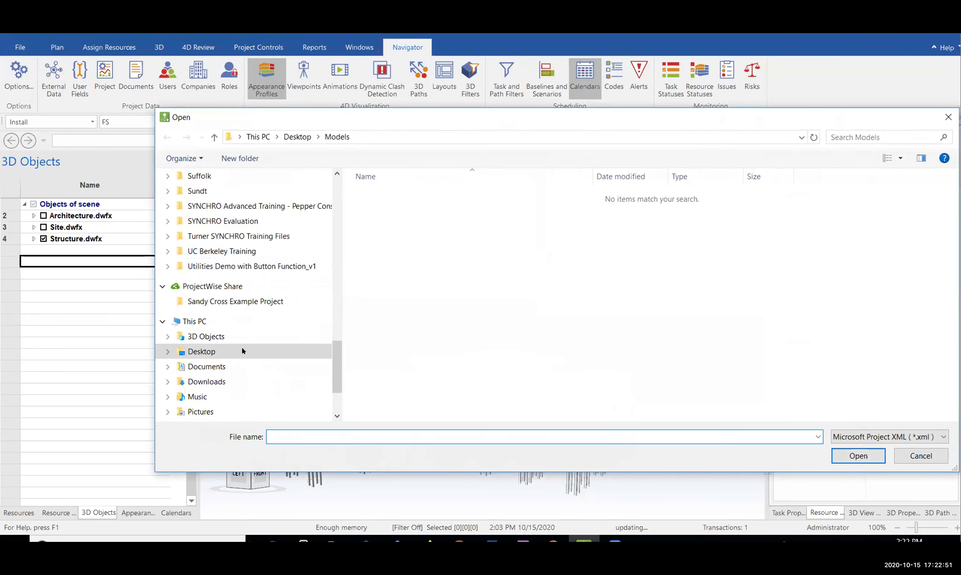
{"action": "left_click", "coordinate": [242, 348]}
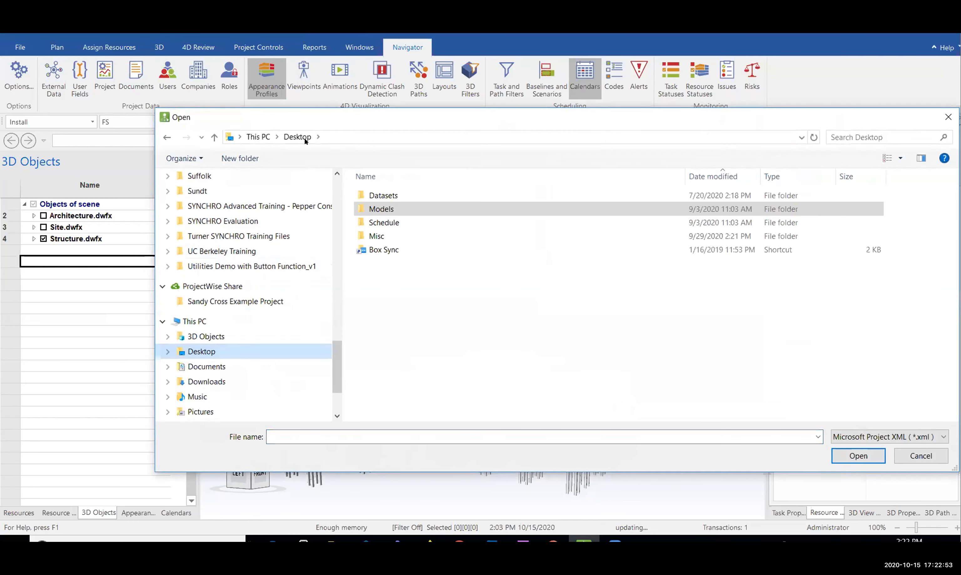
{"action": "double_click", "coordinate": [401, 220]}
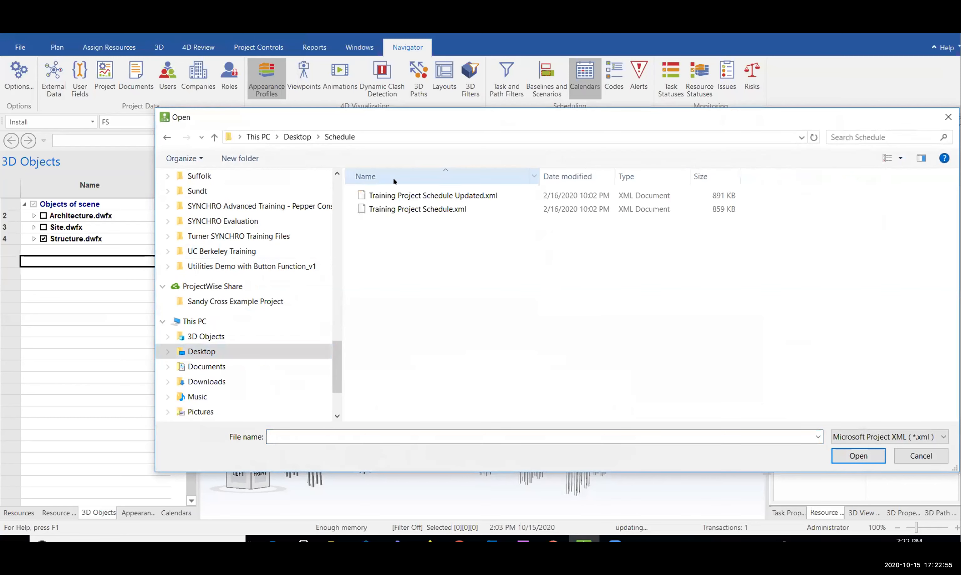
{"action": "left_click", "coordinate": [443, 196]}
{"action": "left_click", "coordinate": [428, 210]}
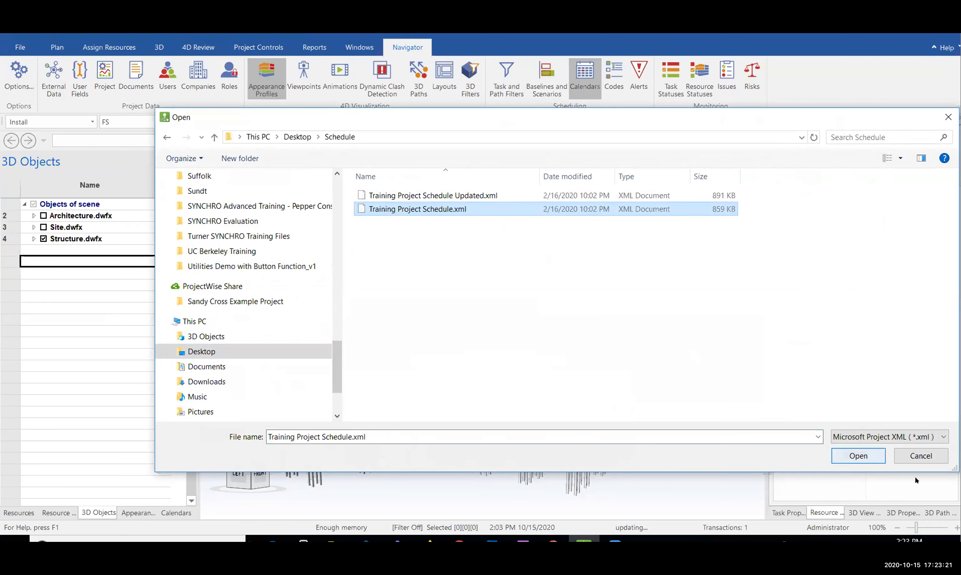
{"action": "left_click", "coordinate": [860, 456]}
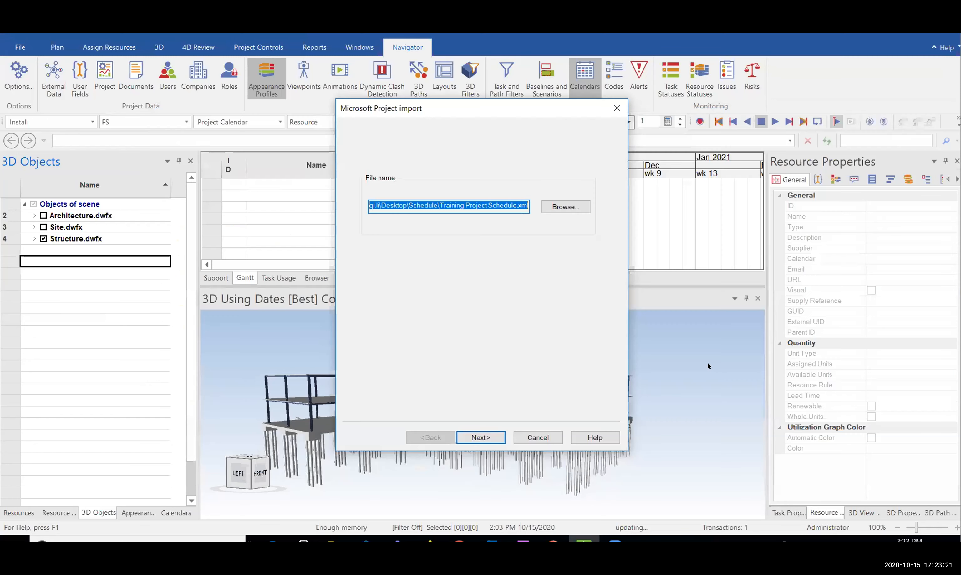
Run the import with Append data to end of project, bringing in 118 tasks and 1 calendar
{"action": "left_click", "coordinate": [482, 443]}
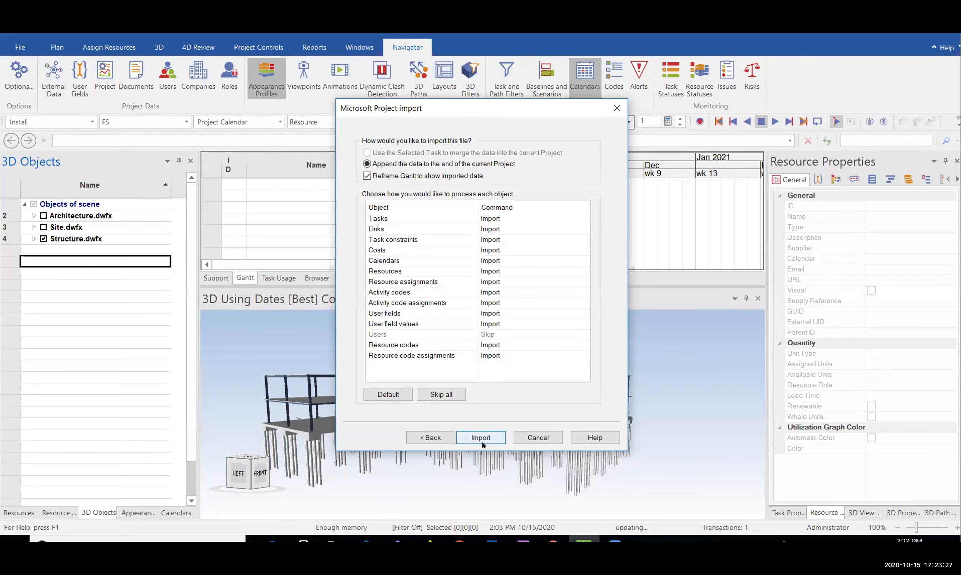
{"action": "left_click", "coordinate": [481, 438]}
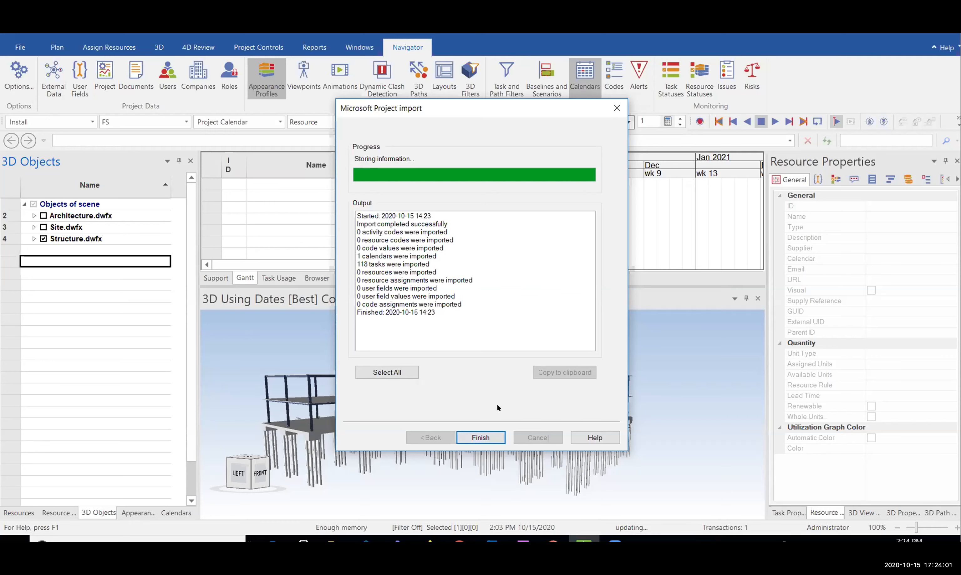
{"action": "left_click", "coordinate": [480, 438]}
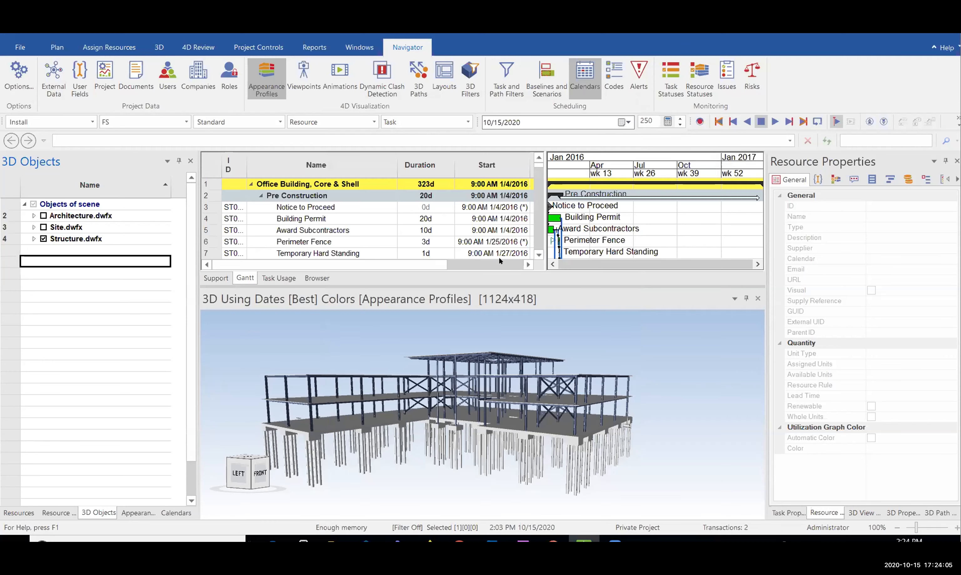
Enlarge the schedule, reveal the task table and inspect Building Permit's 20d and Perimeter Fence's start date
{"action": "left_click_drag", "start_coordinate": [512, 280], "coordinate": [512, 320]}
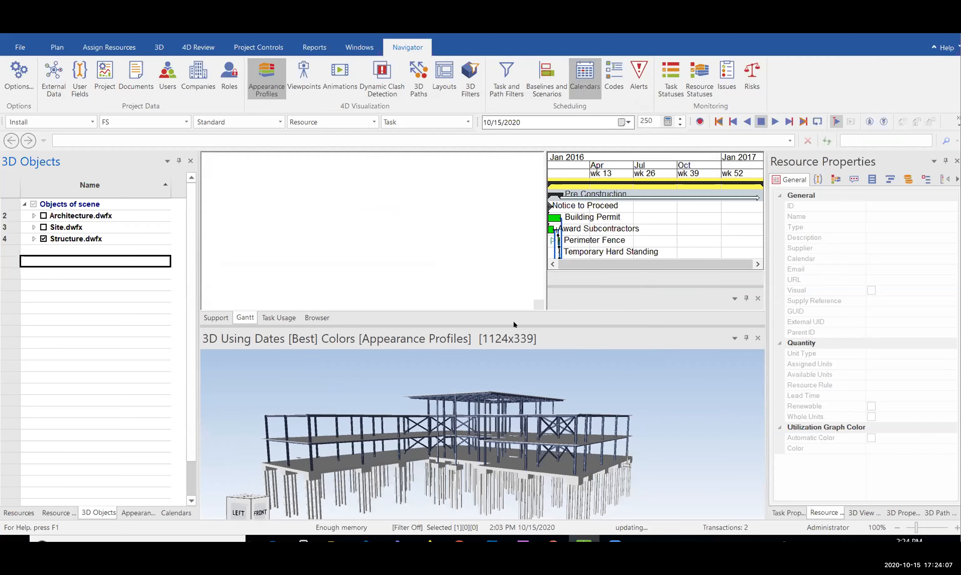
{"action": "left_click_drag", "start_coordinate": [545, 223], "coordinate": [583, 217]}
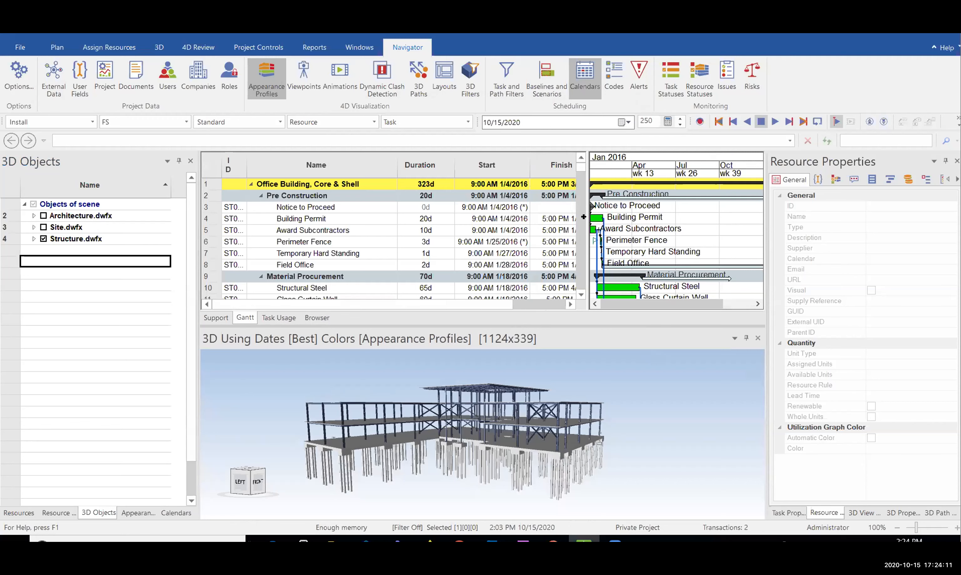
{"action": "left_click", "coordinate": [300, 217]}
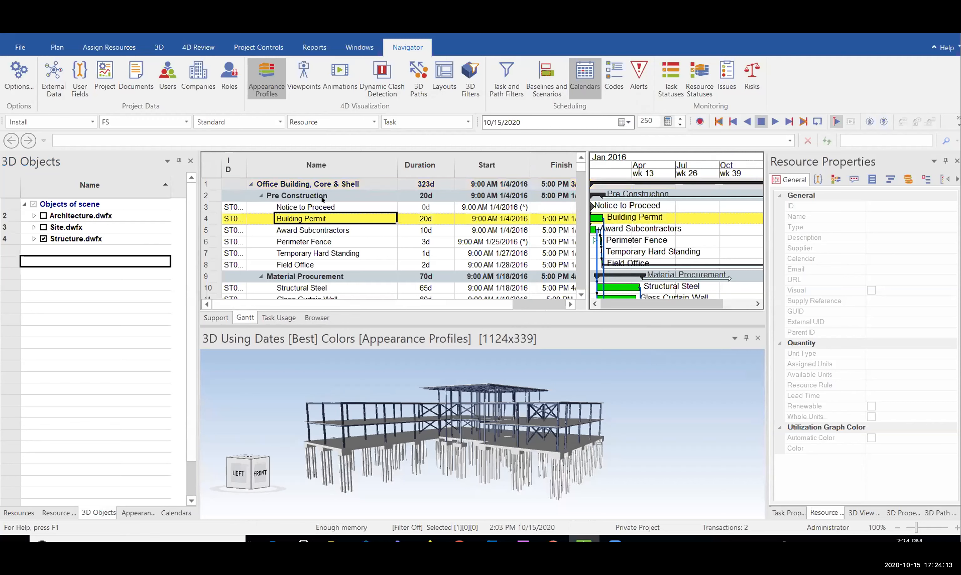
{"action": "left_click", "coordinate": [348, 208]}
{"action": "left_click", "coordinate": [354, 229]}
{"action": "left_click", "coordinate": [429, 220]}
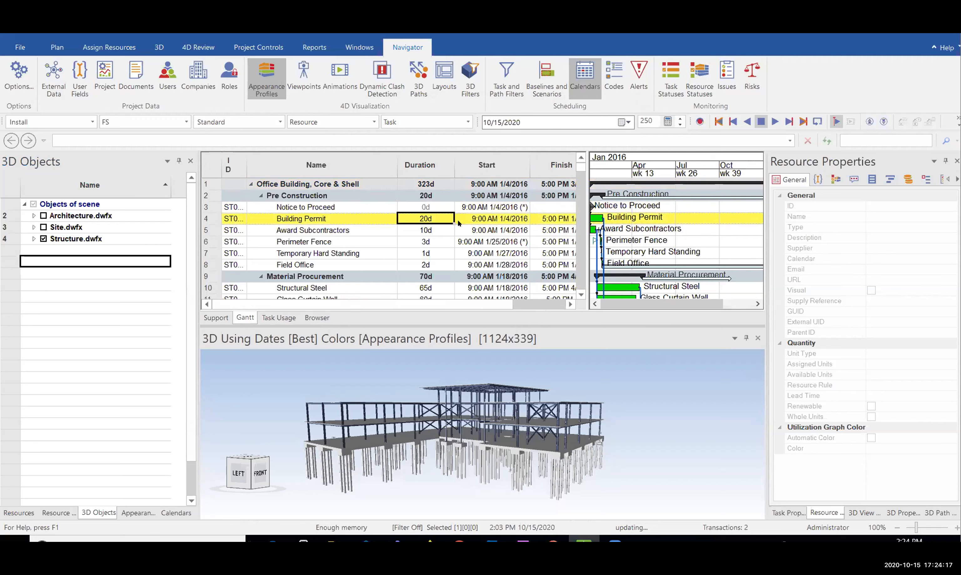
{"action": "left_click", "coordinate": [490, 221]}
{"action": "left_click", "coordinate": [478, 240]}
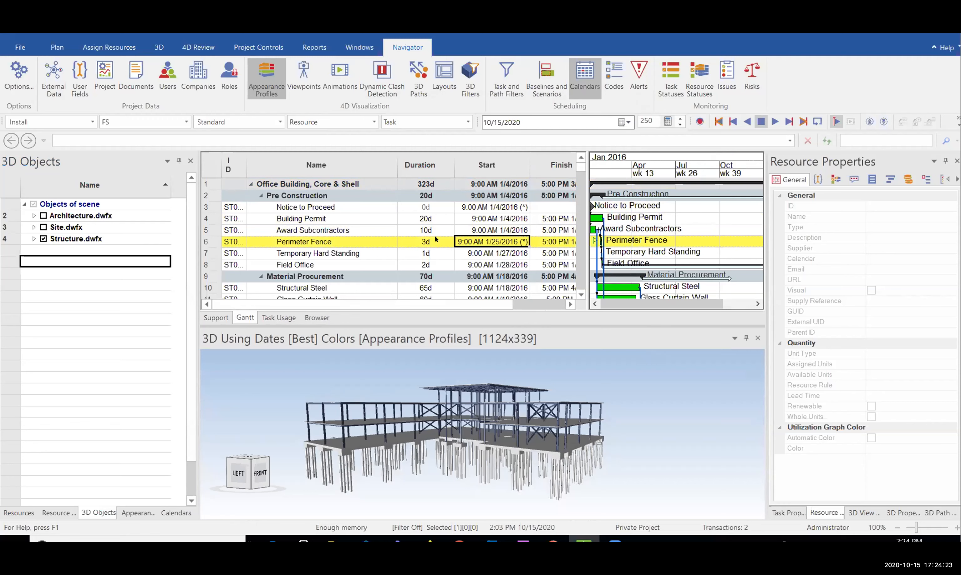
Reselect Building Permit, Award Subcontractors and Perimeter Fence, then pan the Gantt toward the project start
{"action": "left_click", "coordinate": [356, 218]}
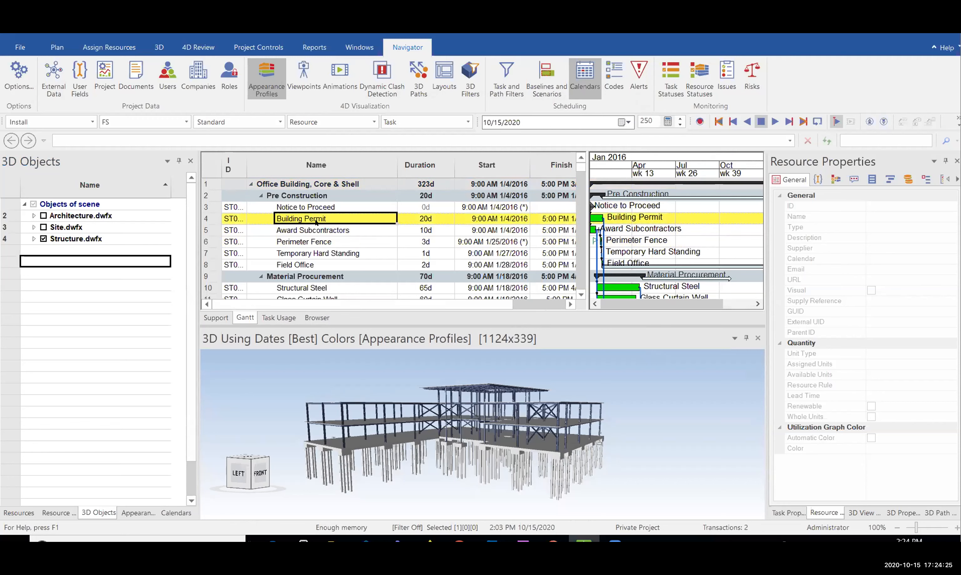
{"action": "left_click", "coordinate": [317, 230]}
{"action": "left_click", "coordinate": [260, 244]}
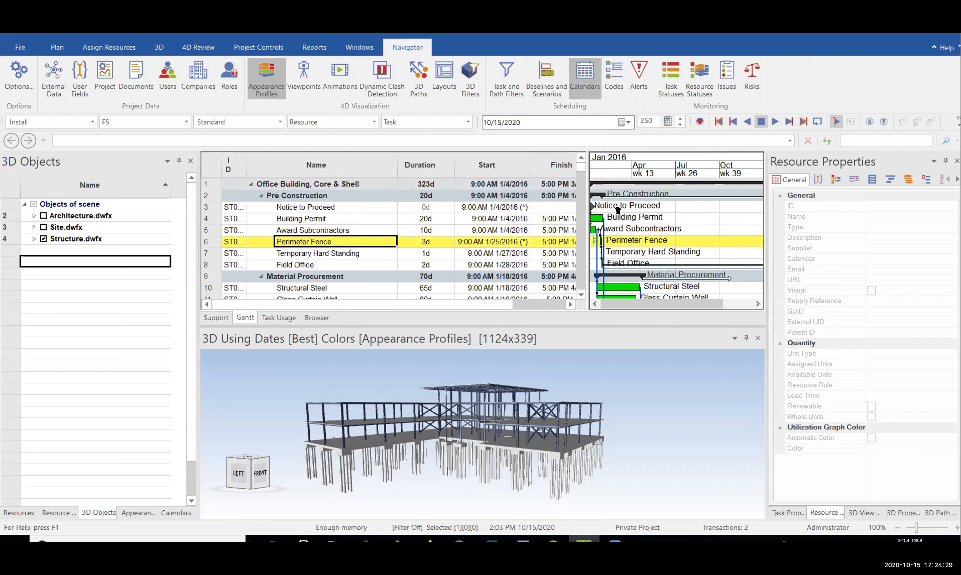
{"action": "middle_click_drag", "start_coordinate": [616, 209], "coordinate": [635, 220]}
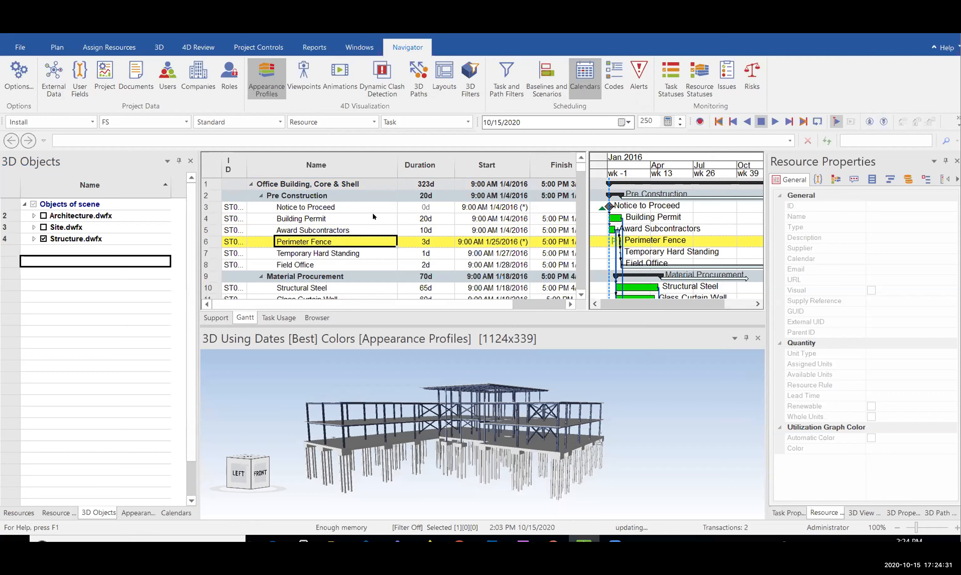
Check the Award Subcontractors start and Building Permit finish dates while scrolling the task grid
{"action": "left_click", "coordinate": [360, 229]}
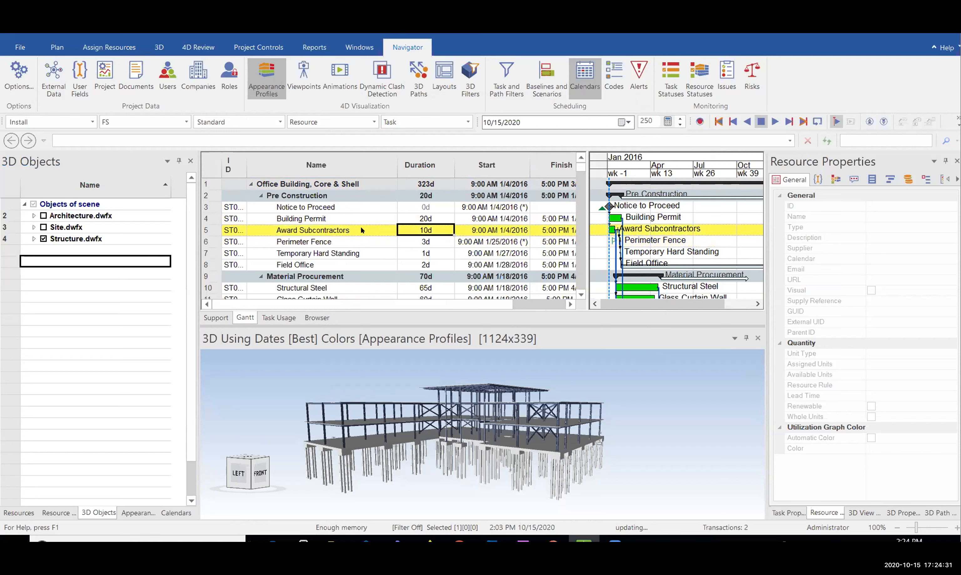
{"action": "left_click", "coordinate": [504, 228]}
{"action": "left_click", "coordinate": [547, 219]}
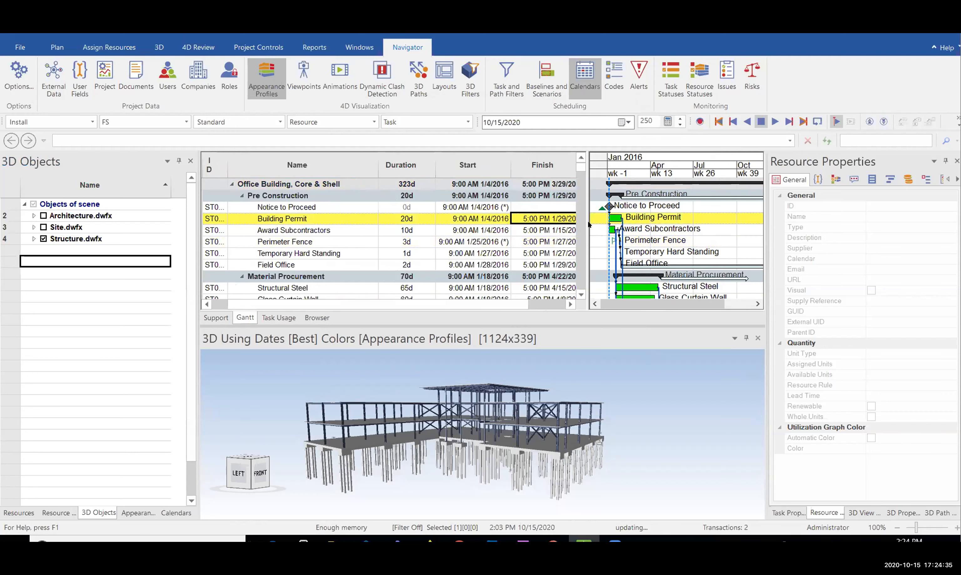
{"action": "scroll", "coordinate": [619, 231], "scroll_direction": "up", "scroll_amount": 3, "text": "ctrl"}
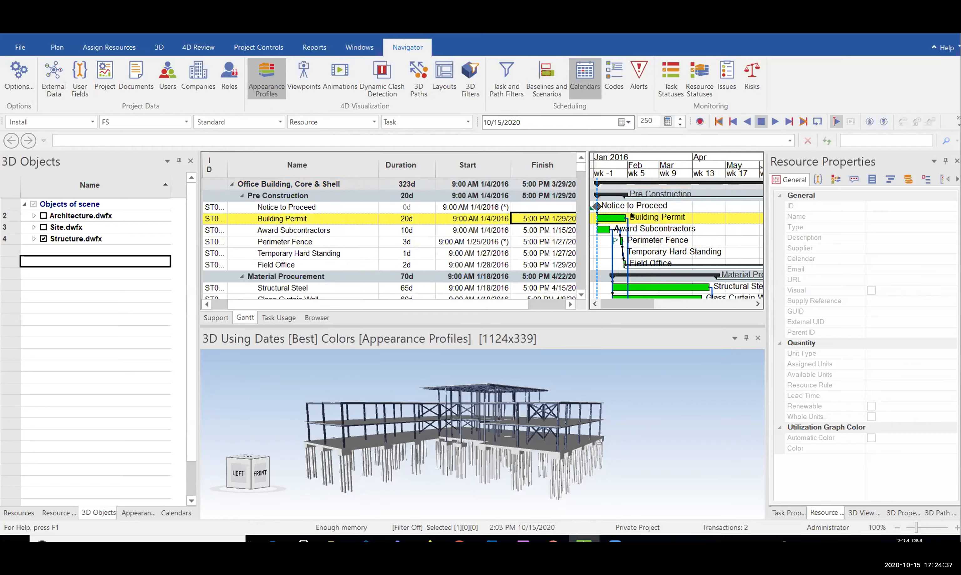
{"action": "scroll", "coordinate": [628, 221], "scroll_direction": "up", "scroll_amount": 3, "text": "ctrl"}
{"action": "scroll", "coordinate": [627, 272], "scroll_direction": "down", "scroll_amount": 1, "text": "ctrl"}
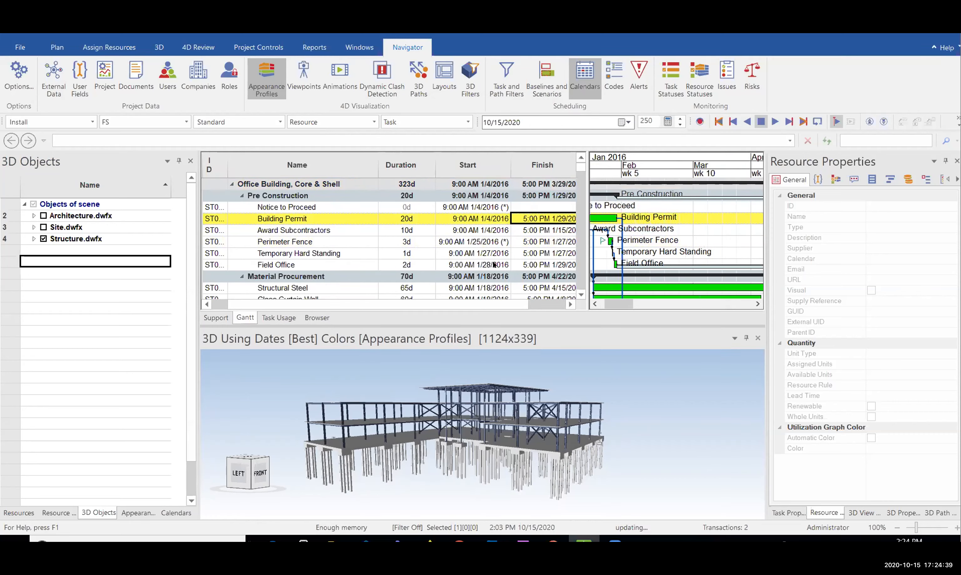
{"action": "scroll", "coordinate": [494, 265], "scroll_direction": "down", "scroll_amount": 3}
{"action": "scroll", "coordinate": [494, 265], "scroll_direction": "up", "scroll_amount": 2}
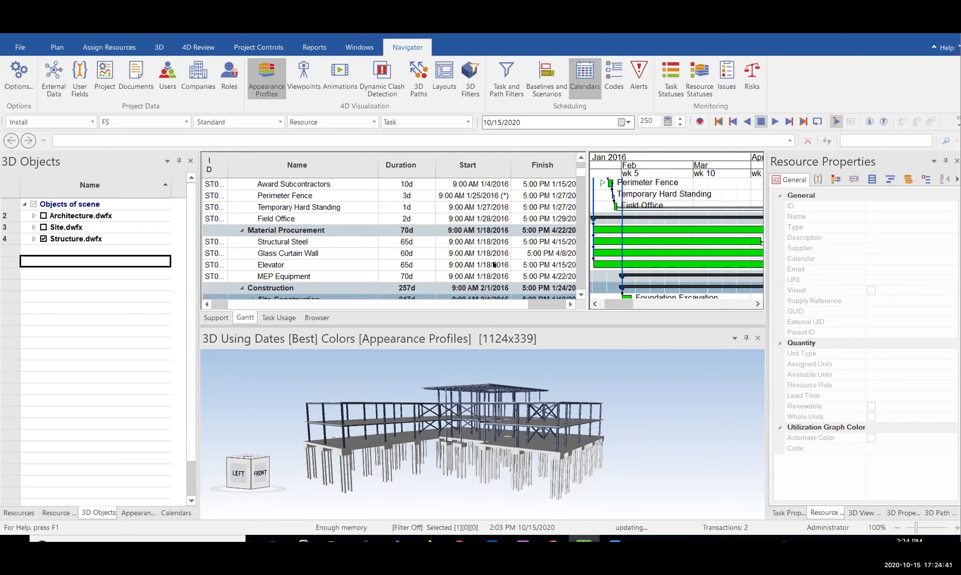
{"action": "scroll", "coordinate": [494, 265], "scroll_direction": "up", "scroll_amount": 2}
{"action": "scroll", "coordinate": [717, 232], "scroll_direction": "down", "scroll_amount": 3, "text": "ctrl"}
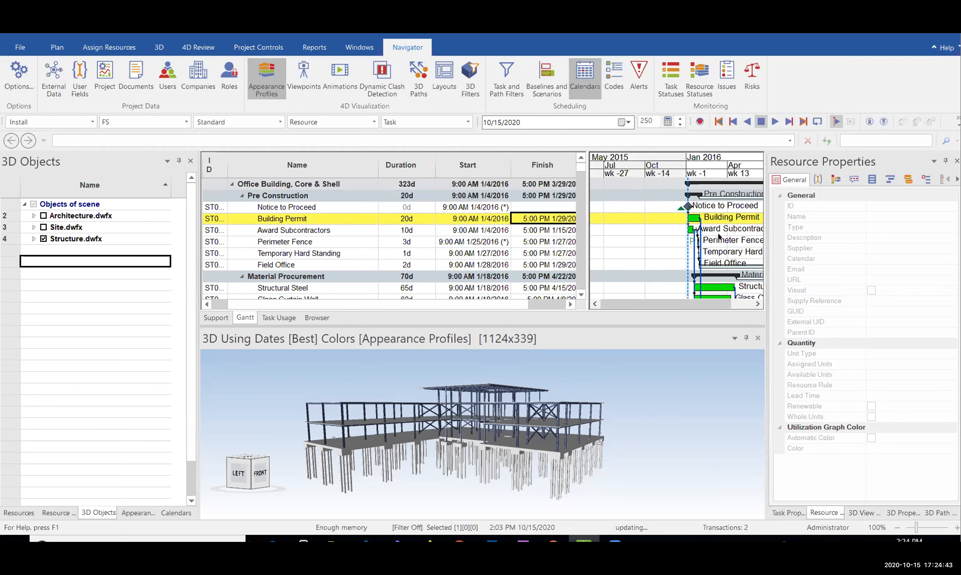
Widen the task table to show full finish dates and scroll through the Site Works tasks
{"action": "left_click_drag", "start_coordinate": [589, 211], "coordinate": [627, 206]}
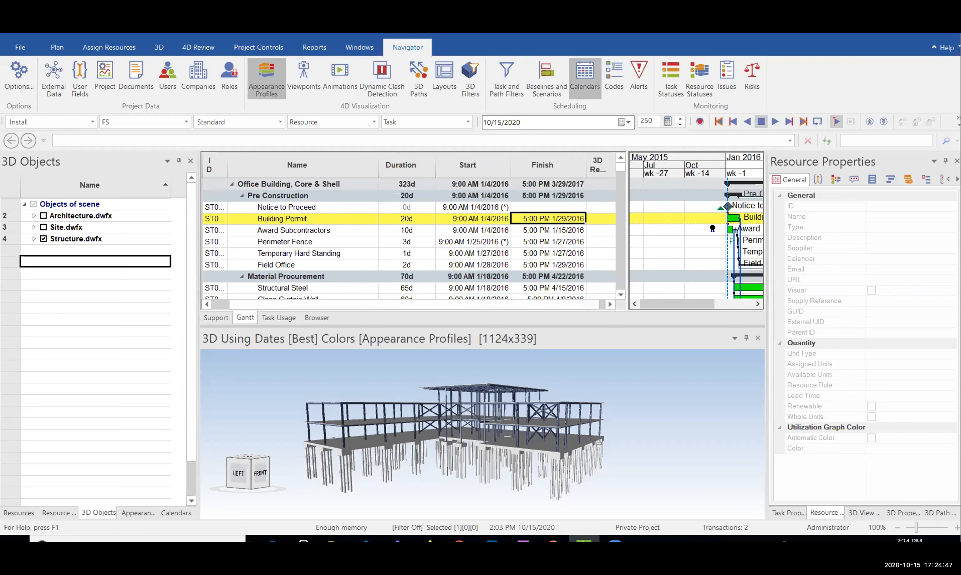
{"action": "middle_click_drag", "start_coordinate": [713, 228], "coordinate": [635, 227]}
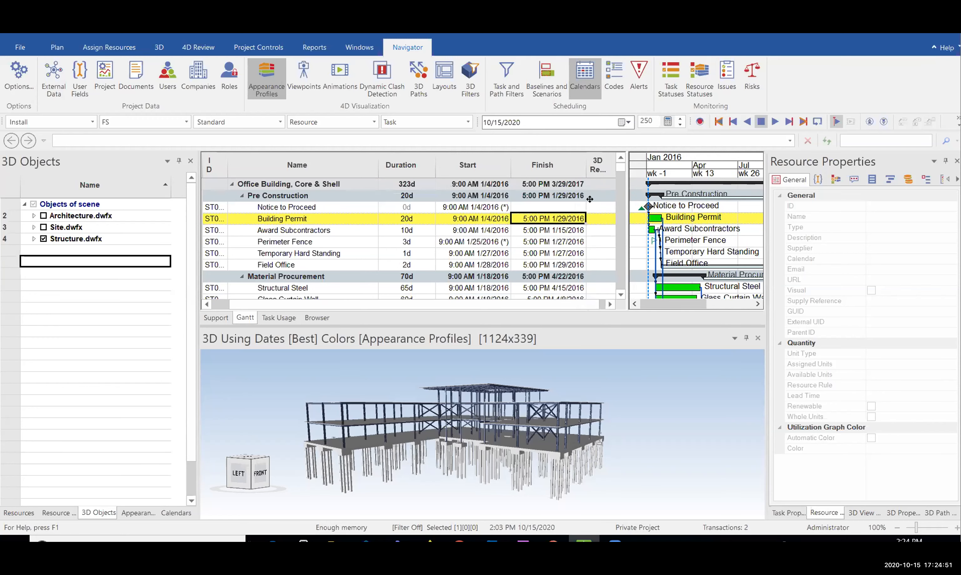
{"action": "scroll", "coordinate": [580, 199], "scroll_direction": "down", "scroll_amount": 1}
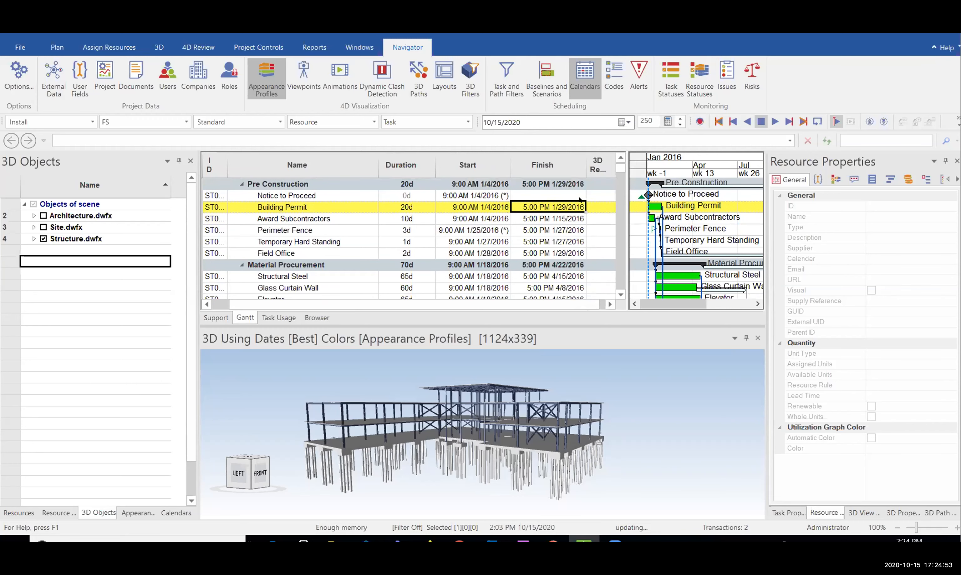
{"action": "scroll", "coordinate": [580, 199], "scroll_direction": "down", "scroll_amount": 1}
{"action": "scroll", "coordinate": [724, 229], "scroll_direction": "up", "scroll_amount": 2}
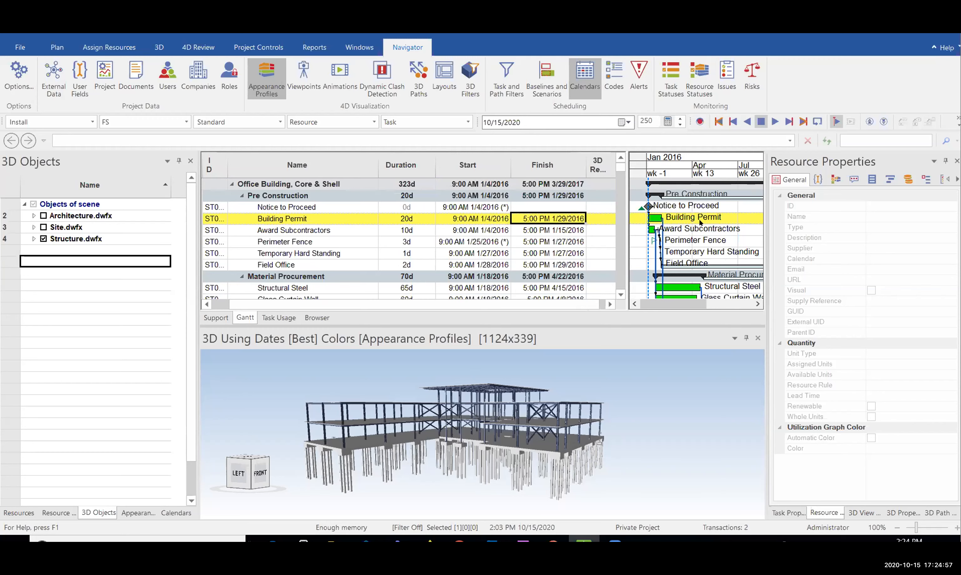
{"action": "scroll", "coordinate": [704, 222], "scroll_direction": "down", "scroll_amount": 2, "text": "ctrl"}
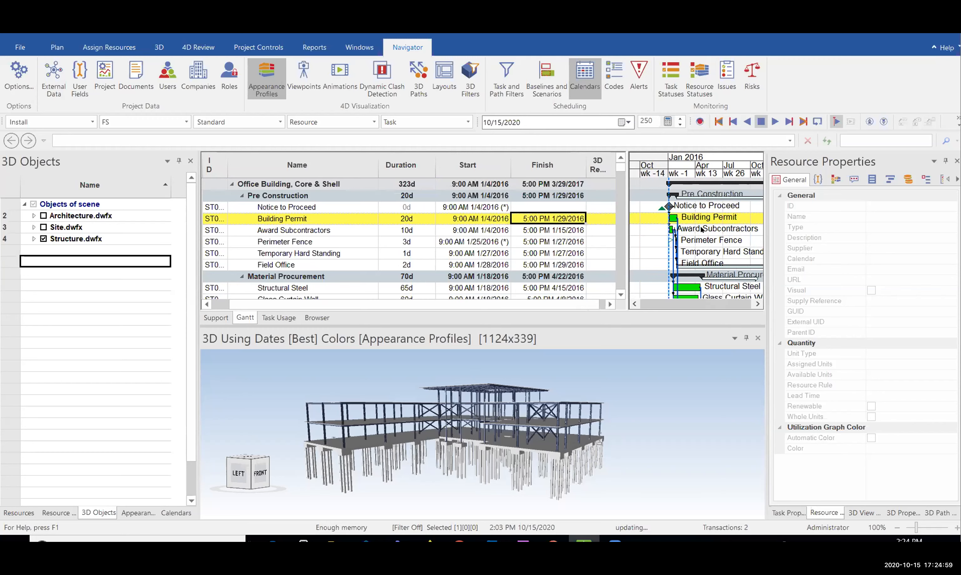
{"action": "scroll", "coordinate": [674, 220], "scroll_direction": "up", "scroll_amount": 1, "text": "ctrl"}
{"action": "scroll", "coordinate": [674, 220], "scroll_direction": "up", "scroll_amount": 1, "text": "ctrl"}
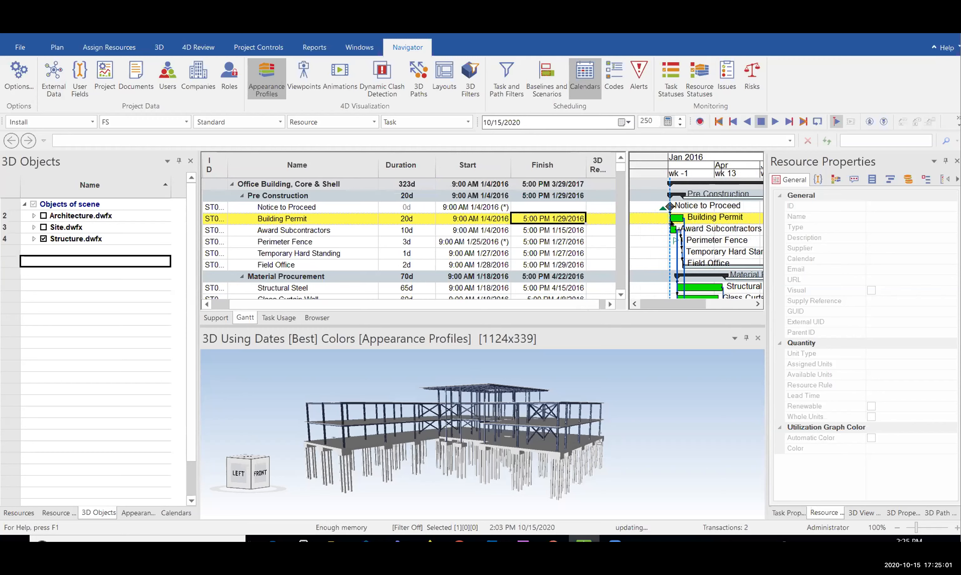
{"action": "scroll", "coordinate": [671, 223], "scroll_direction": "down", "scroll_amount": 1, "text": "ctrl"}
{"action": "scroll", "coordinate": [645, 210], "scroll_direction": "down", "scroll_amount": 1, "text": "ctrl"}
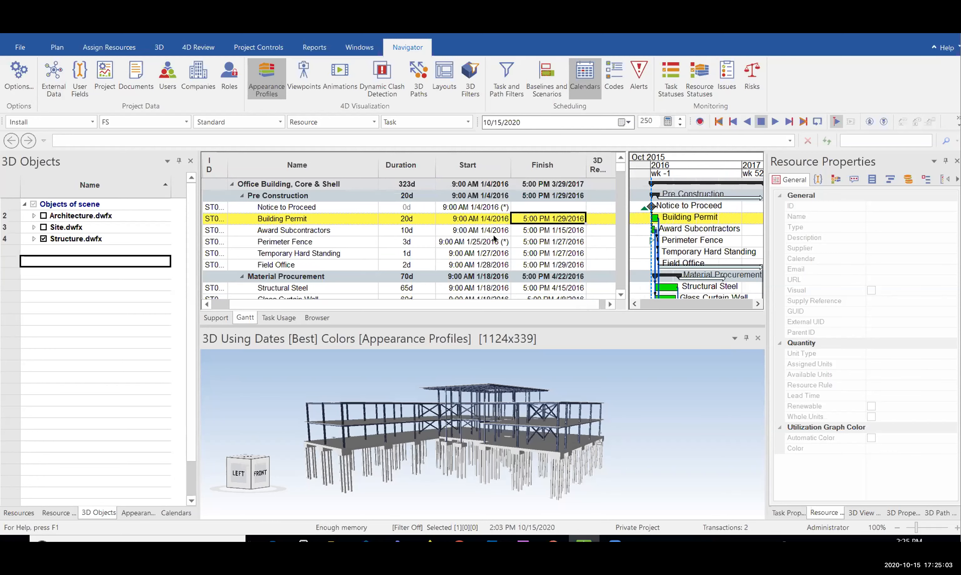
{"action": "scroll", "coordinate": [497, 239], "scroll_direction": "down", "scroll_amount": 10}
{"action": "scroll", "coordinate": [499, 240], "scroll_direction": "up", "scroll_amount": 1}
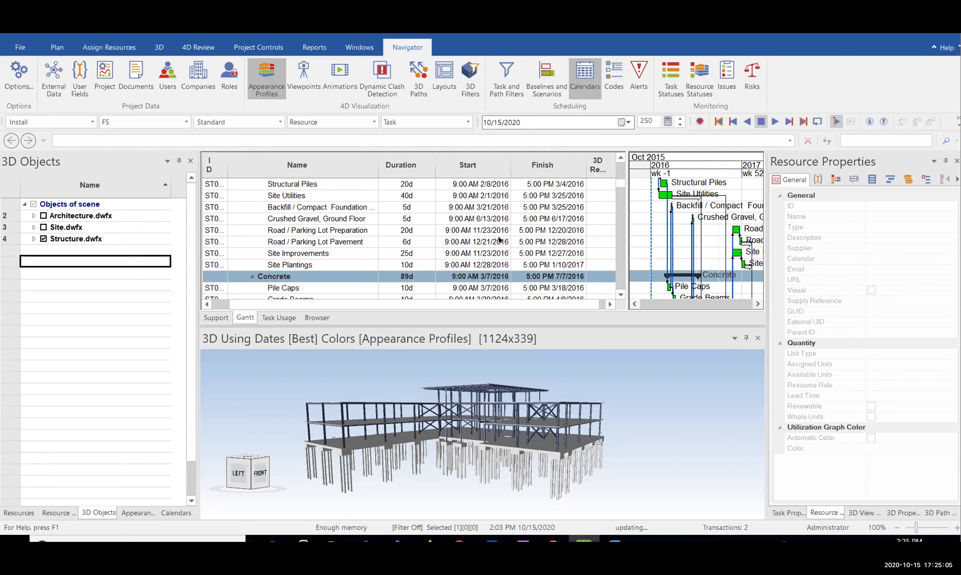
{"action": "scroll", "coordinate": [499, 239], "scroll_direction": "up", "scroll_amount": 5}
{"action": "scroll", "coordinate": [499, 239], "scroll_direction": "down", "scroll_amount": 2}
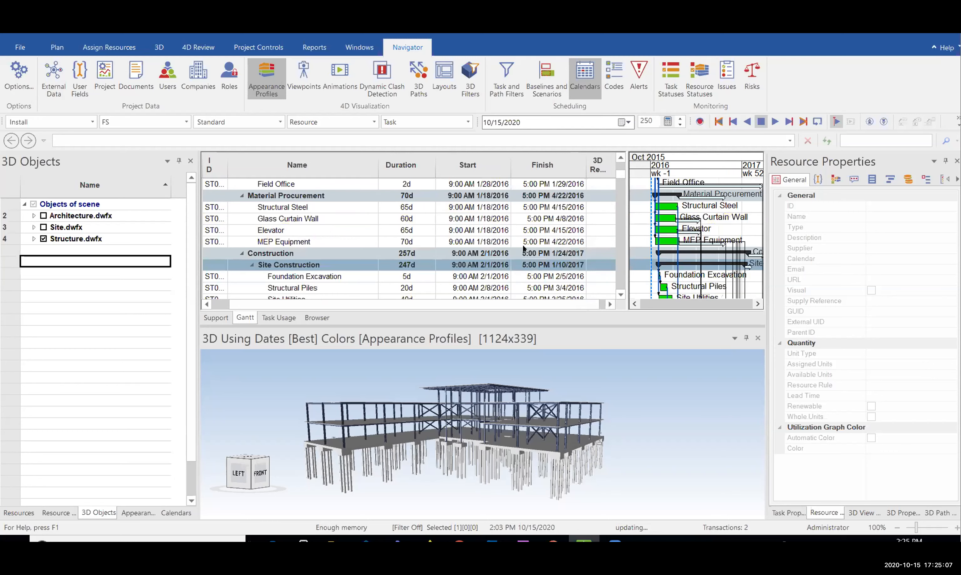
{"action": "scroll", "coordinate": [524, 251], "scroll_direction": "down", "scroll_amount": 5}
{"action": "scroll", "coordinate": [525, 269], "scroll_direction": "down", "scroll_amount": 1}
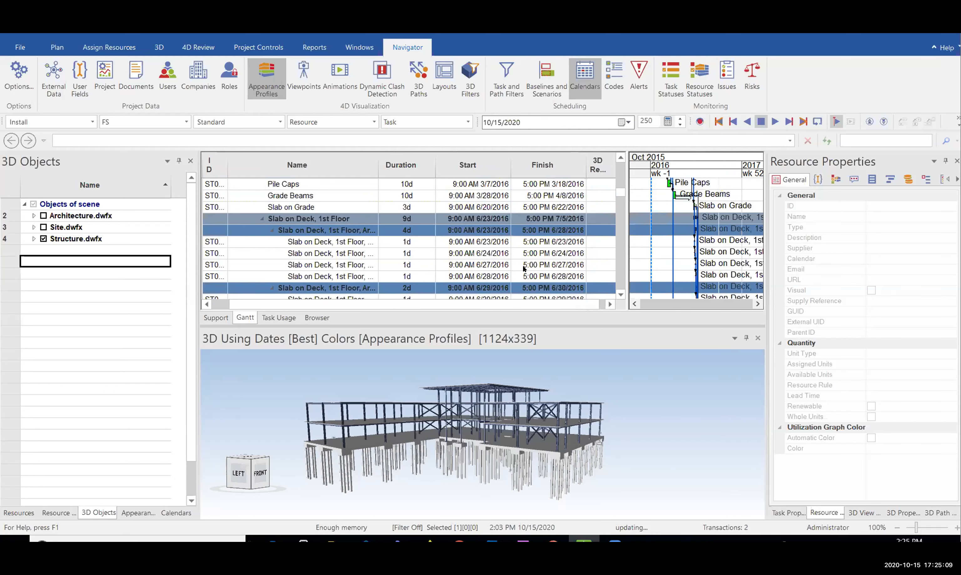
{"action": "scroll", "coordinate": [524, 269], "scroll_direction": "up", "scroll_amount": 10}
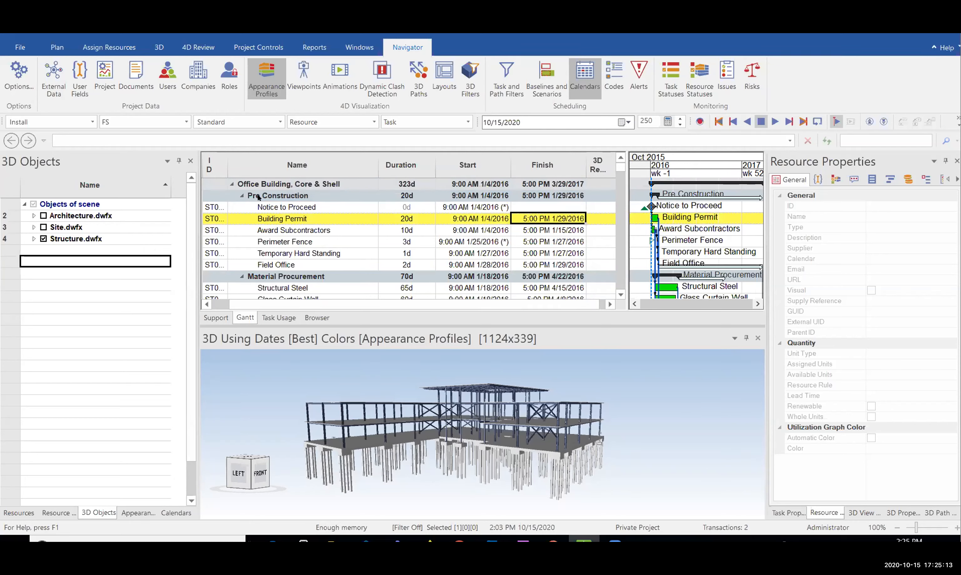
Collapse and re-expand Pre Construction, then scroll down to the 89d Concrete group and Pile Caps
{"action": "left_click", "coordinate": [242, 196]}
{"action": "left_click", "coordinate": [241, 196]}
{"action": "left_click", "coordinate": [276, 211]}
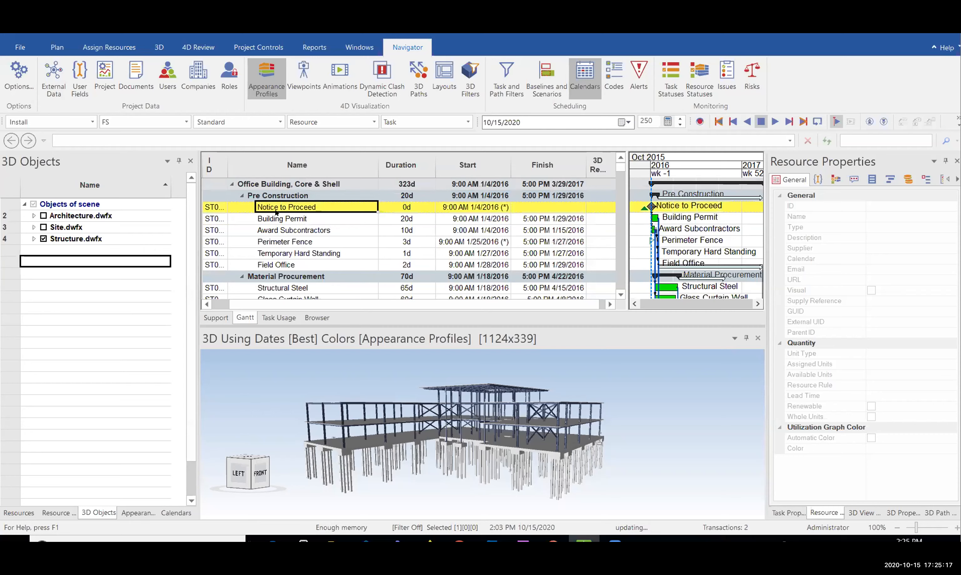
{"action": "left_click", "coordinate": [242, 195]}
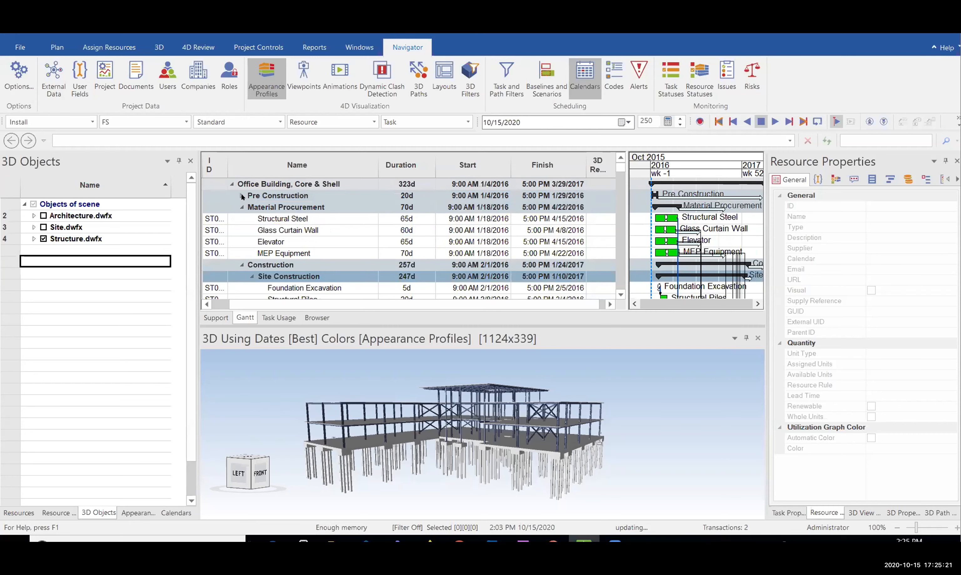
{"action": "left_click", "coordinate": [242, 196]}
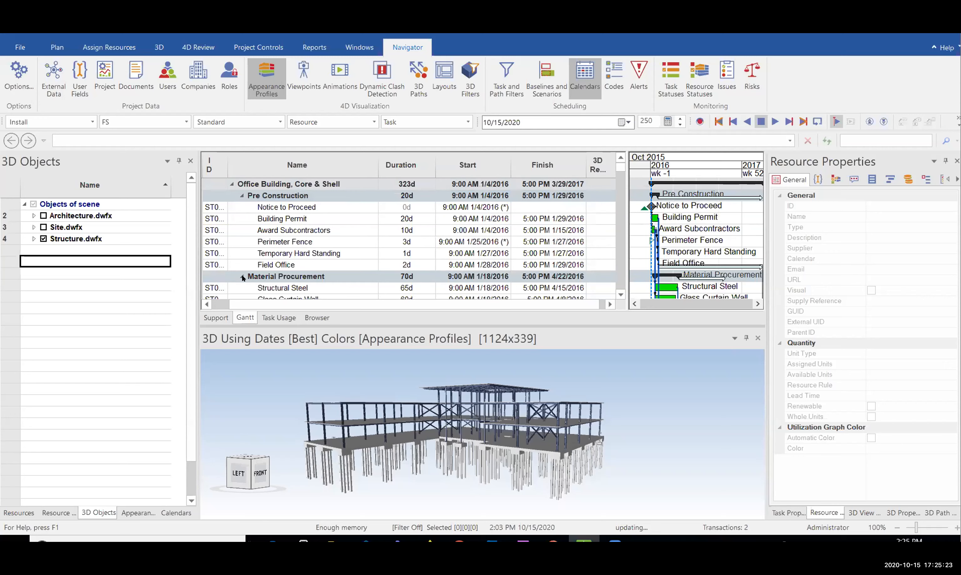
{"action": "scroll", "coordinate": [322, 229], "scroll_direction": "down", "scroll_amount": 1}
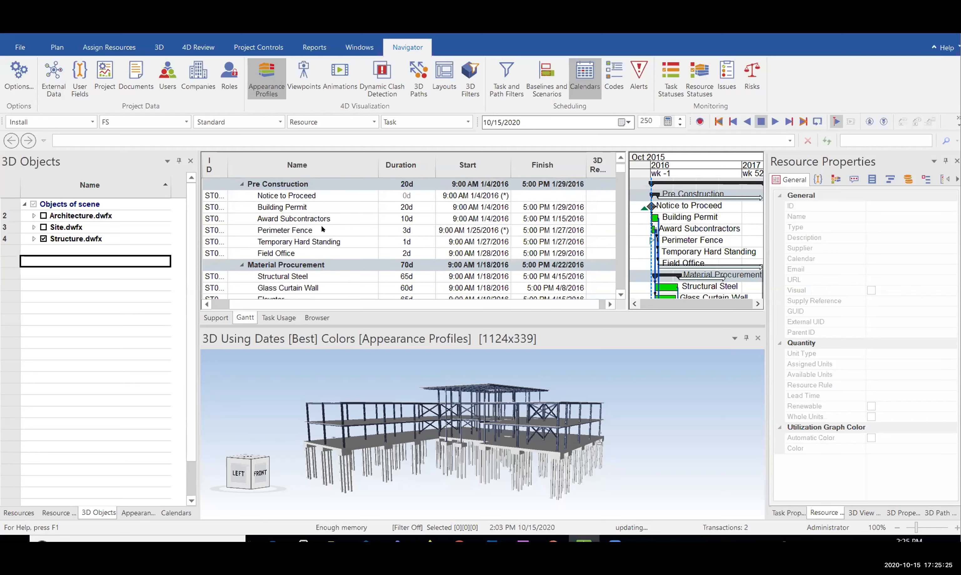
{"action": "scroll", "coordinate": [322, 230], "scroll_direction": "down", "scroll_amount": 1}
{"action": "scroll", "coordinate": [322, 230], "scroll_direction": "down", "scroll_amount": 5}
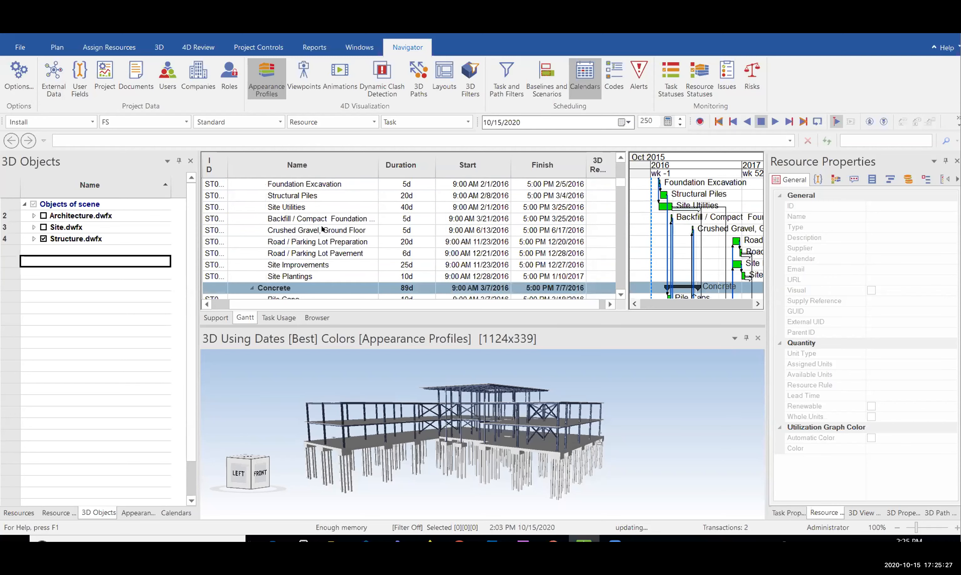
{"action": "scroll", "coordinate": [322, 229], "scroll_direction": "down", "scroll_amount": 1}
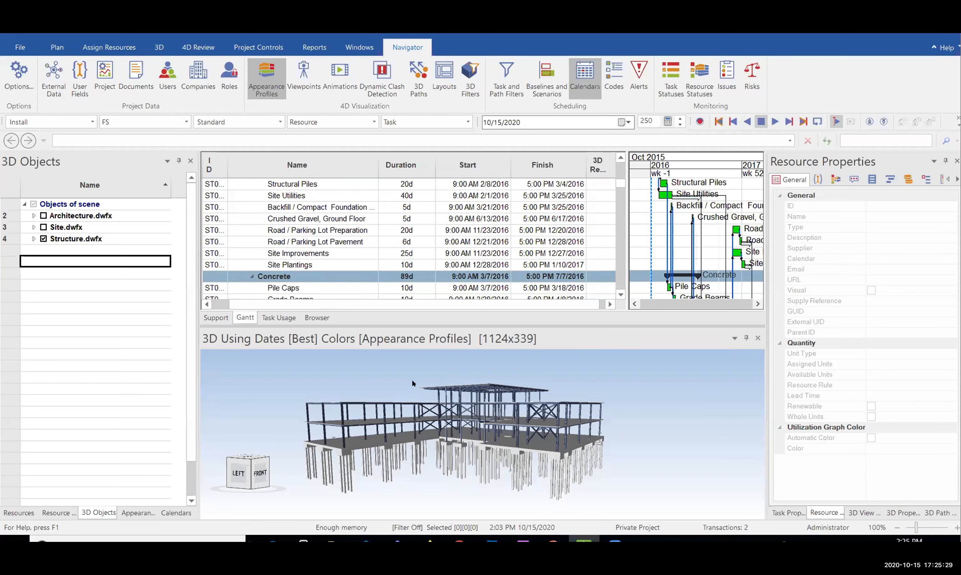
Orbit and zoom the steel and pile model, checking the foundation piles, floor slabs and whole building
{"action": "left_click_drag", "start_coordinate": [502, 399], "coordinate": [532, 372]}
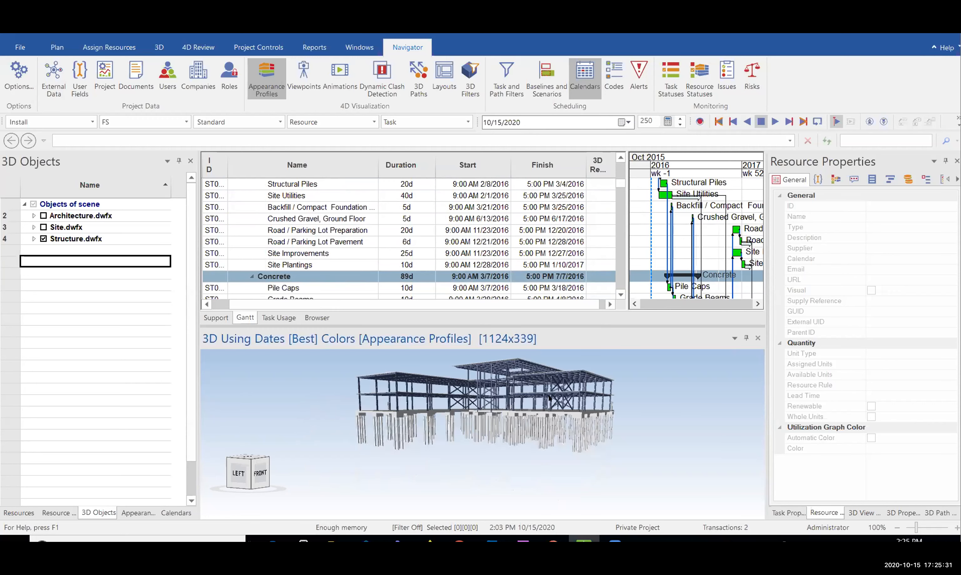
{"action": "left_click_drag", "start_coordinate": [580, 438], "coordinate": [555, 417]}
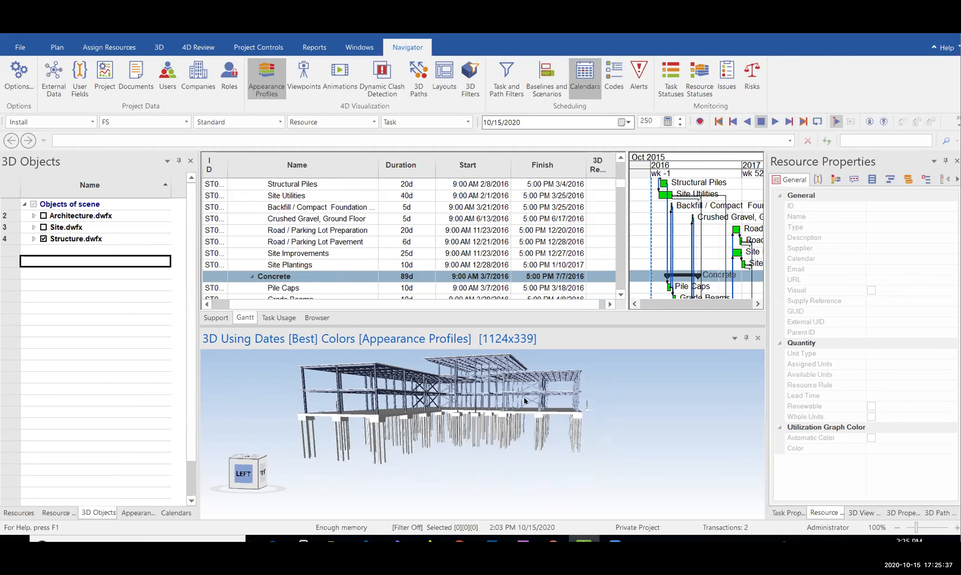
{"action": "middle_click_drag", "start_coordinate": [524, 398], "coordinate": [533, 377]}
{"action": "scroll", "coordinate": [558, 413], "scroll_direction": "up", "scroll_amount": 3}
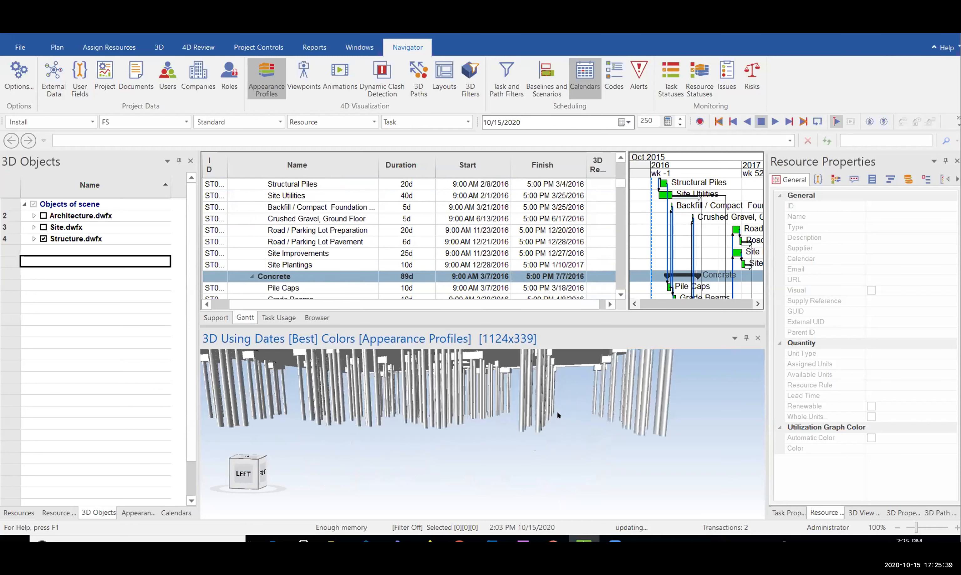
{"action": "left_click_drag", "start_coordinate": [537, 402], "coordinate": [649, 450]}
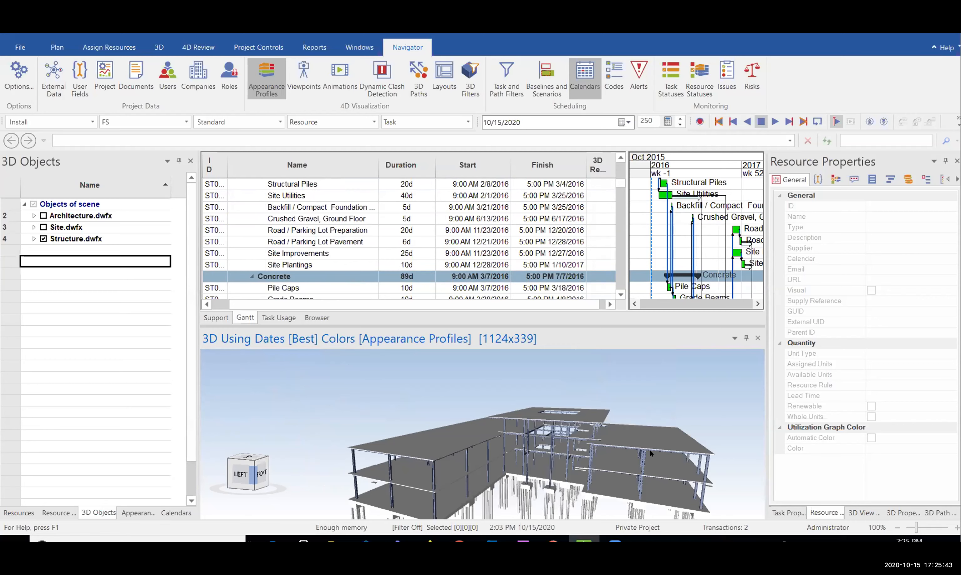
{"action": "scroll", "coordinate": [649, 450], "scroll_direction": "down", "scroll_amount": 2}
{"action": "middle_click_drag", "start_coordinate": [649, 450], "coordinate": [587, 427]}
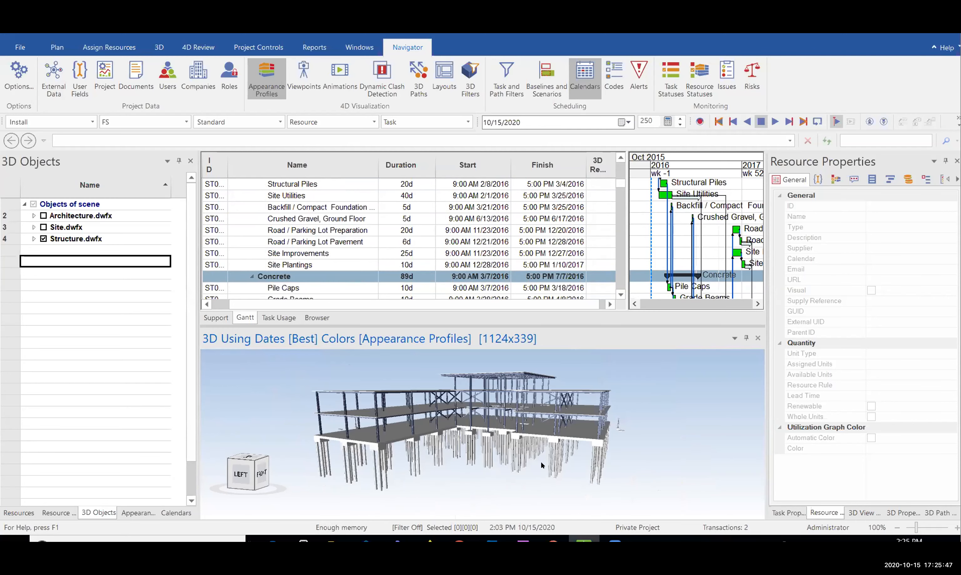
{"action": "left_click_drag", "start_coordinate": [540, 461], "coordinate": [477, 415]}
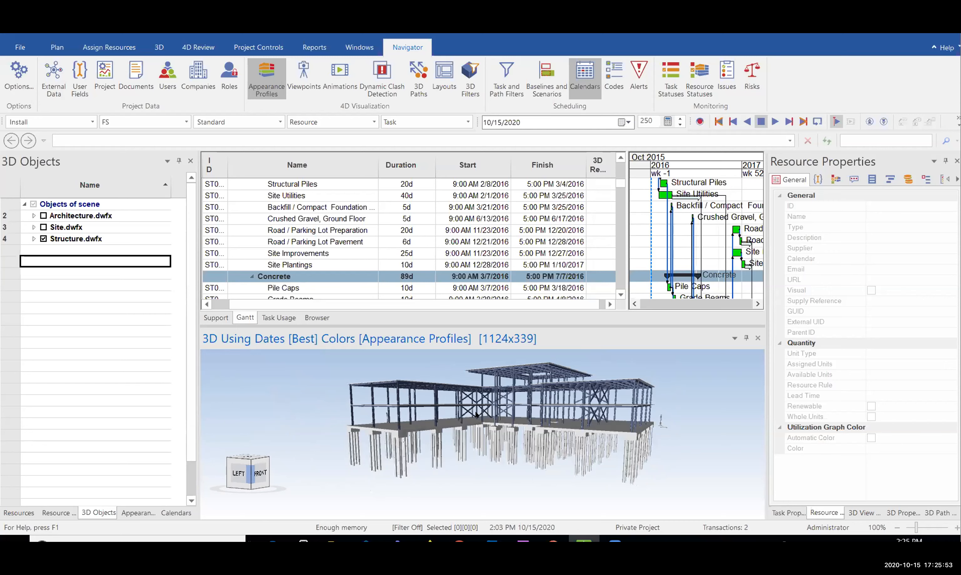
{"action": "left_click_drag", "start_coordinate": [427, 383], "coordinate": [437, 422]}
{"action": "scroll", "coordinate": [436, 423], "scroll_direction": "up", "scroll_amount": 3}
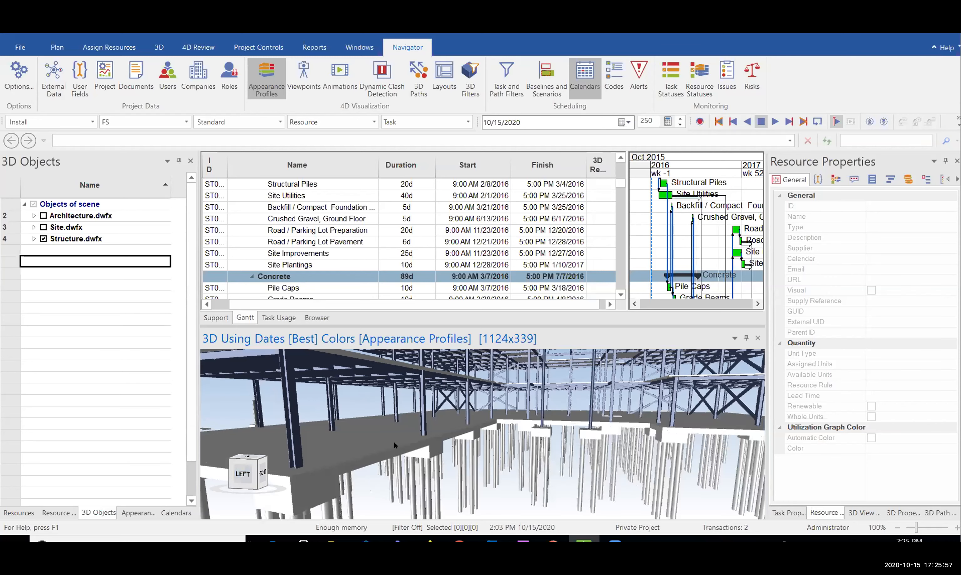
{"action": "left_click_drag", "start_coordinate": [380, 456], "coordinate": [379, 422]}
{"action": "scroll", "coordinate": [461, 492], "scroll_direction": "down", "scroll_amount": 5}
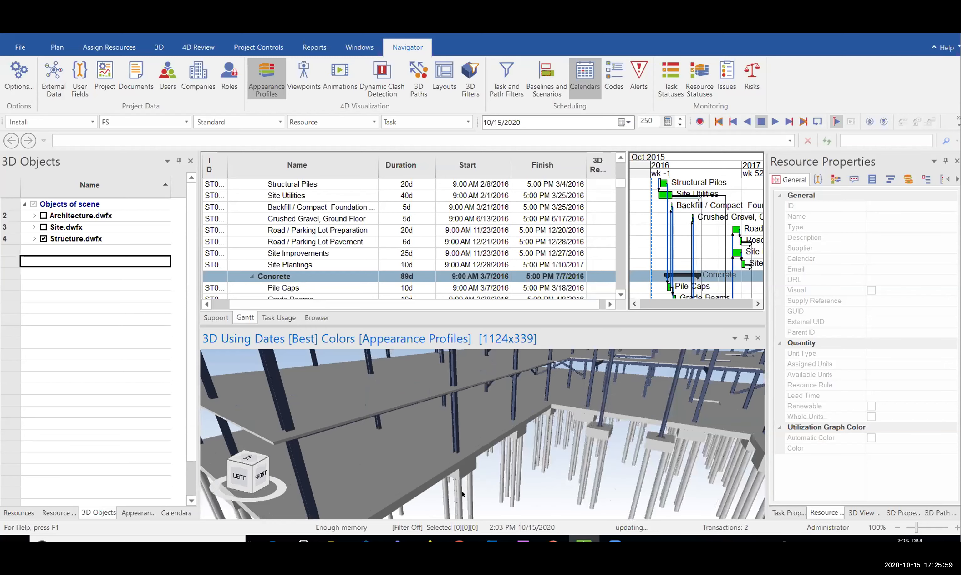
{"action": "scroll", "coordinate": [474, 397], "scroll_direction": "up", "scroll_amount": 2}
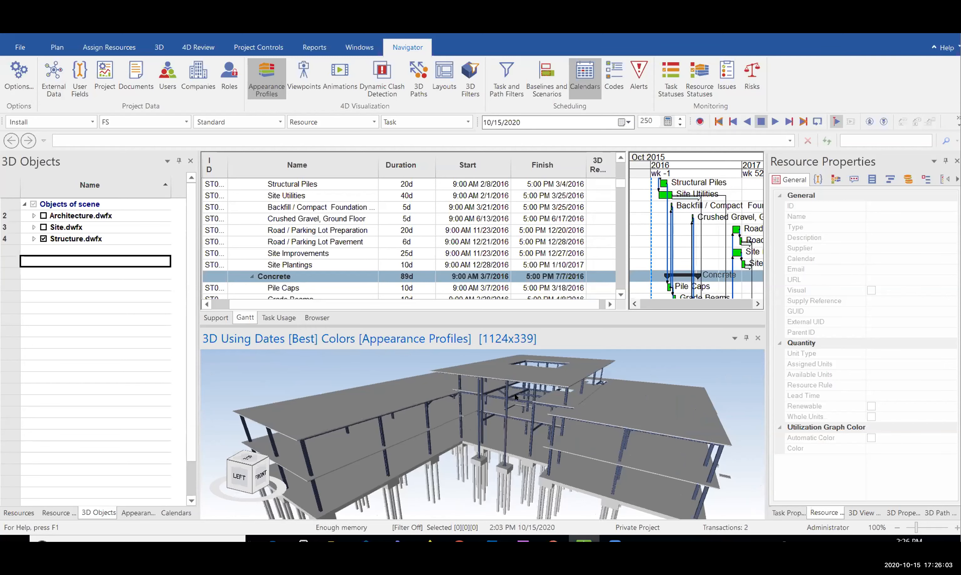
Orbit and pan to level side views, a low left view and the building's underside
{"action": "left_click_drag", "start_coordinate": [517, 383], "coordinate": [526, 396]}
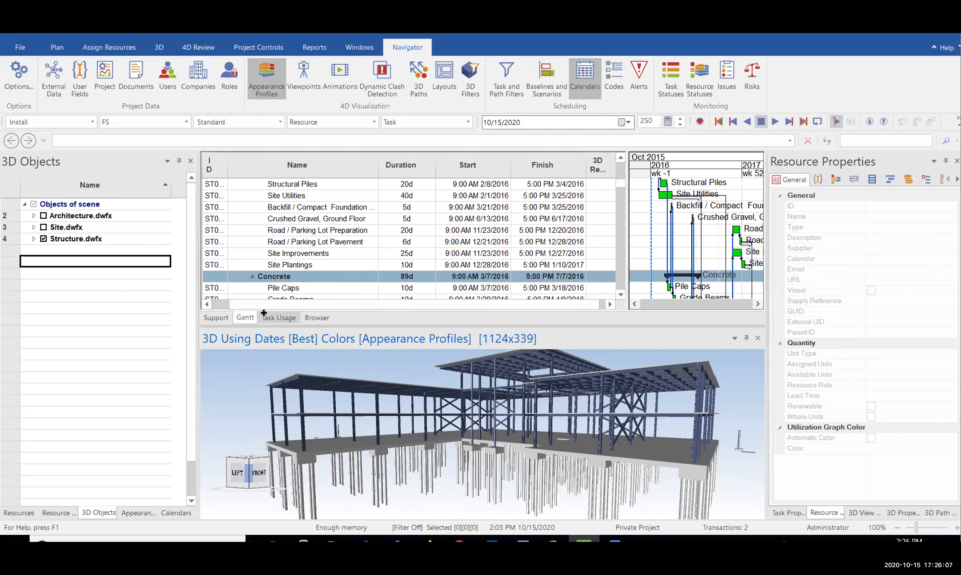
{"action": "left_click_drag", "start_coordinate": [469, 419], "coordinate": [530, 461]}
{"action": "scroll", "coordinate": [484, 407], "scroll_direction": "down", "scroll_amount": 2}
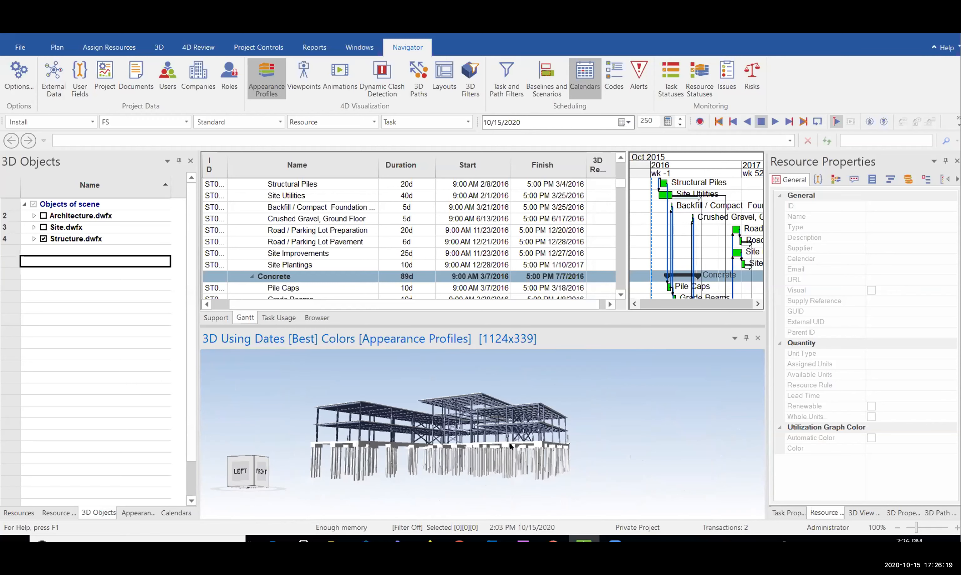
{"action": "middle_click_drag", "start_coordinate": [548, 415], "coordinate": [500, 447]}
{"action": "left_click_drag", "start_coordinate": [475, 463], "coordinate": [489, 440]}
{"action": "middle_click_drag", "start_coordinate": [611, 394], "coordinate": [622, 407]}
{"action": "left_click_drag", "start_coordinate": [628, 406], "coordinate": [507, 436]}
{"action": "left_click_drag", "start_coordinate": [497, 386], "coordinate": [388, 408]}
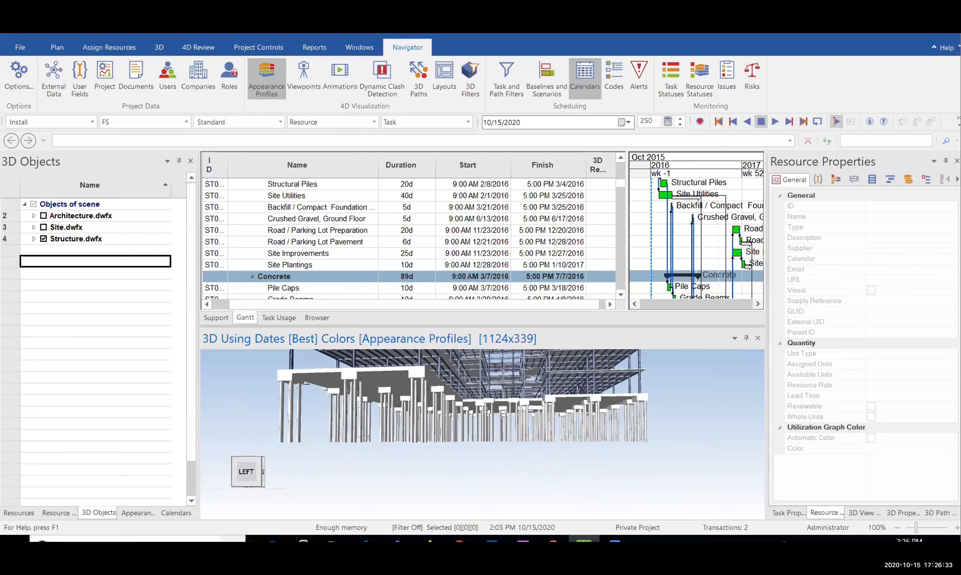
Search Windows for 'word', launch Microsoft Word and create a blank document
{"action": "left_click", "coordinate": [98, 541]}
{"action": "type", "text": "word"}
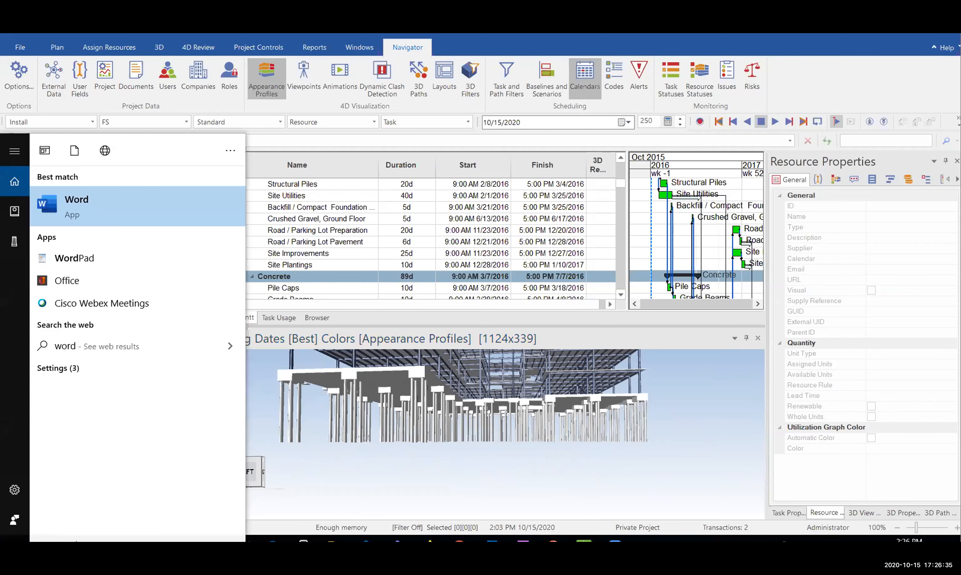
{"action": "left_click", "coordinate": [100, 204]}
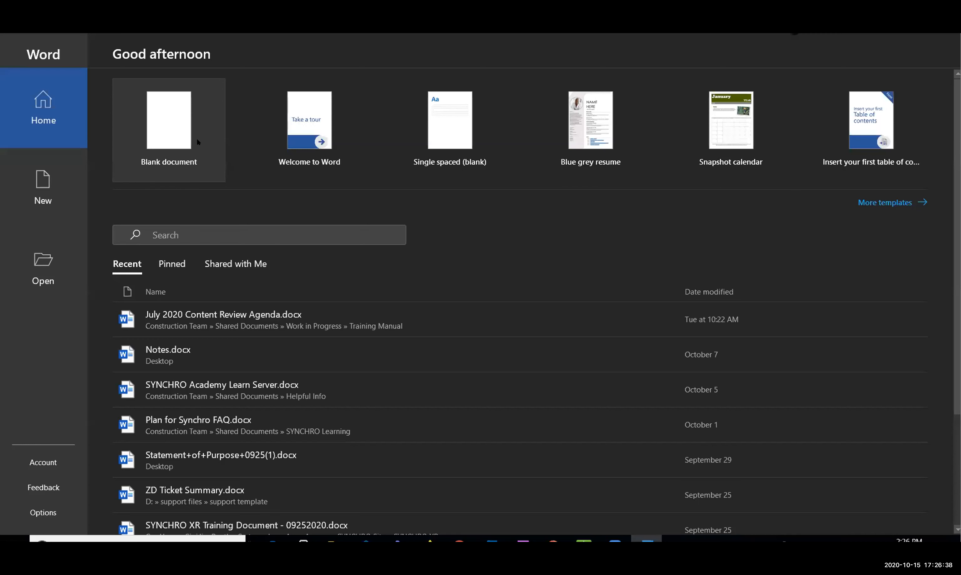
{"action": "left_click", "coordinate": [196, 138]}
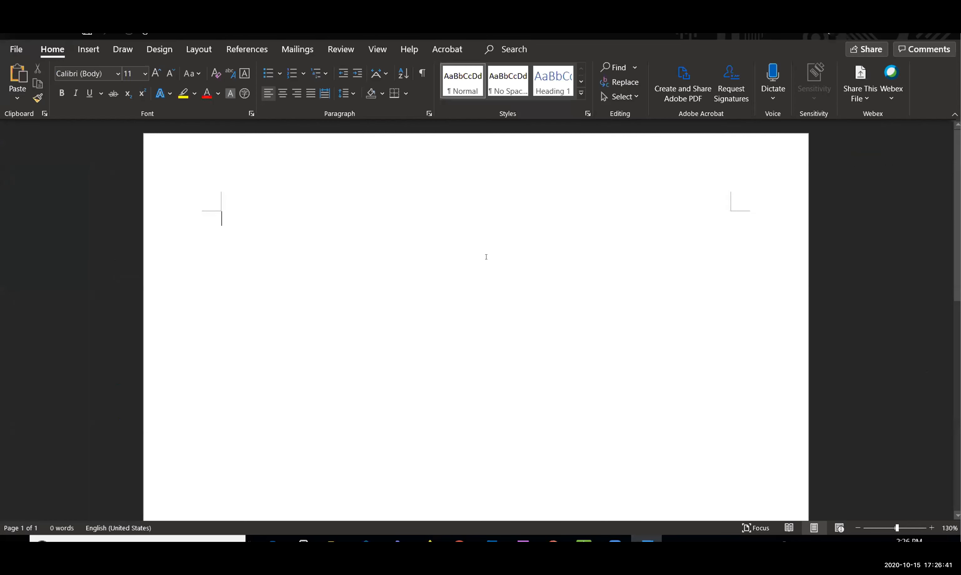
Type the title '3D – Resource - Task' on the first line, fixing typos, and bring up the Draw pens
{"action": "scroll", "coordinate": [148, 193], "scroll_direction": "up", "scroll_amount": 10, "text": "ctrl"}
{"action": "scroll", "coordinate": [199, 208], "scroll_direction": "up", "scroll_amount": 9, "text": "ctrl"}
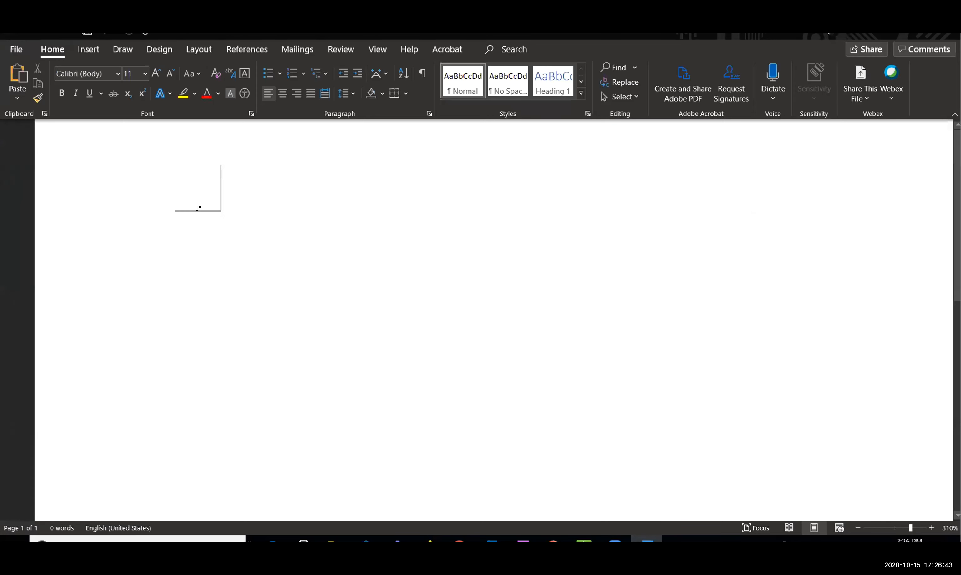
{"action": "type", "text": "3D"}
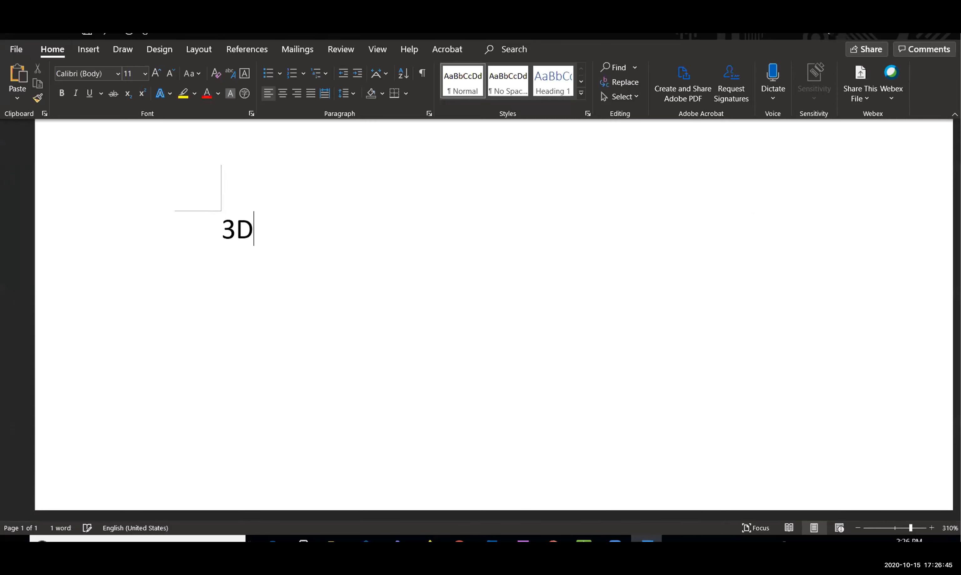
{"action": "type", "text": " - "}
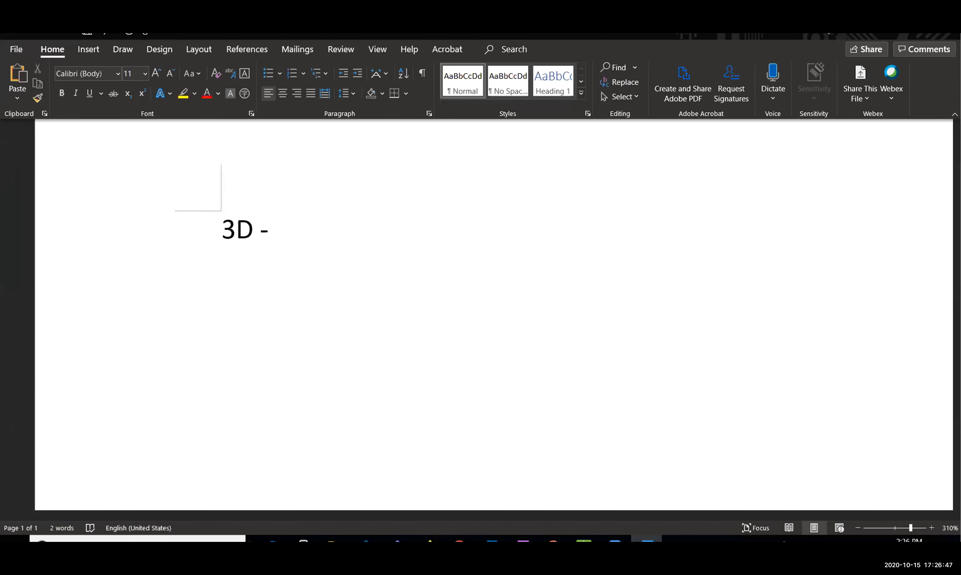
{"action": "type", "text": "Resource"}
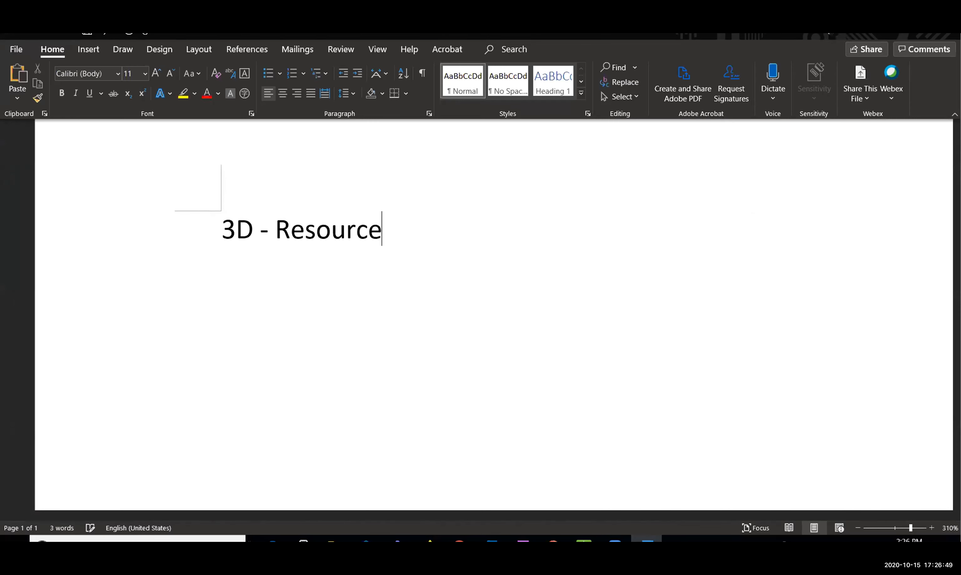
{"action": "type", "text": " -"}
{"action": "key", "text": "BackSpace"}
{"action": "key", "text": "BackSpace"}
{"action": "type", "text": "e"}
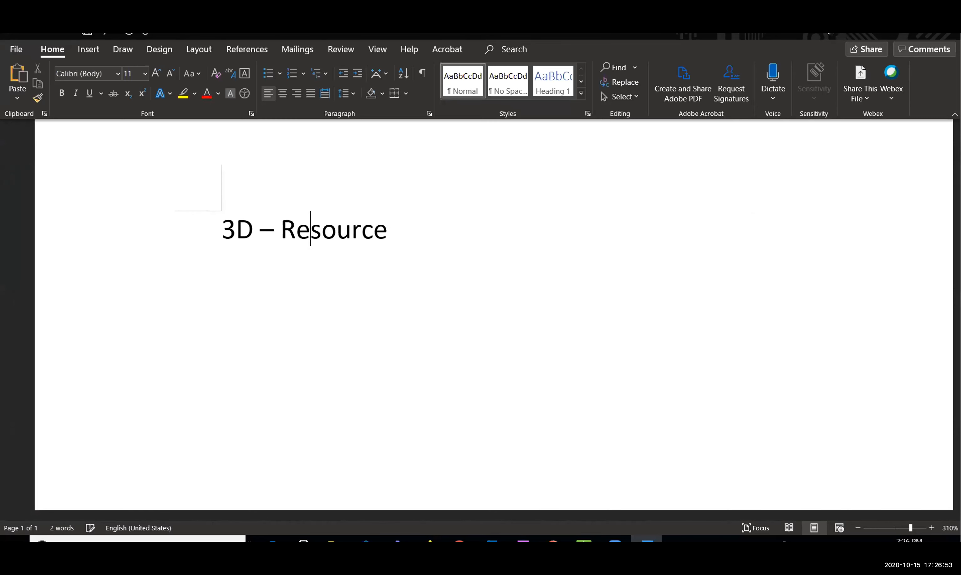
{"action": "left_click", "coordinate": [430, 225]}
{"action": "type", "text": "- Tasks"}
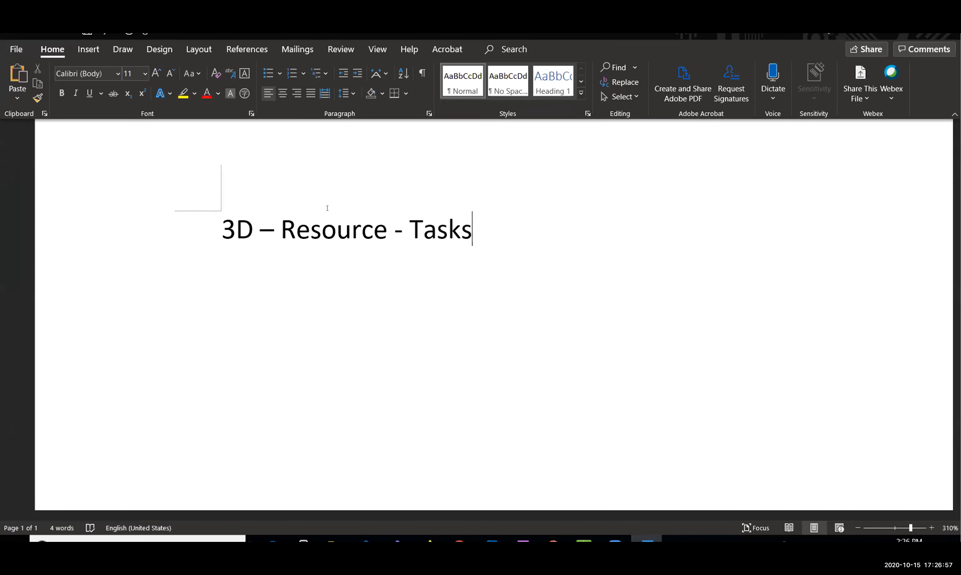
{"action": "key", "text": "BackSpace"}
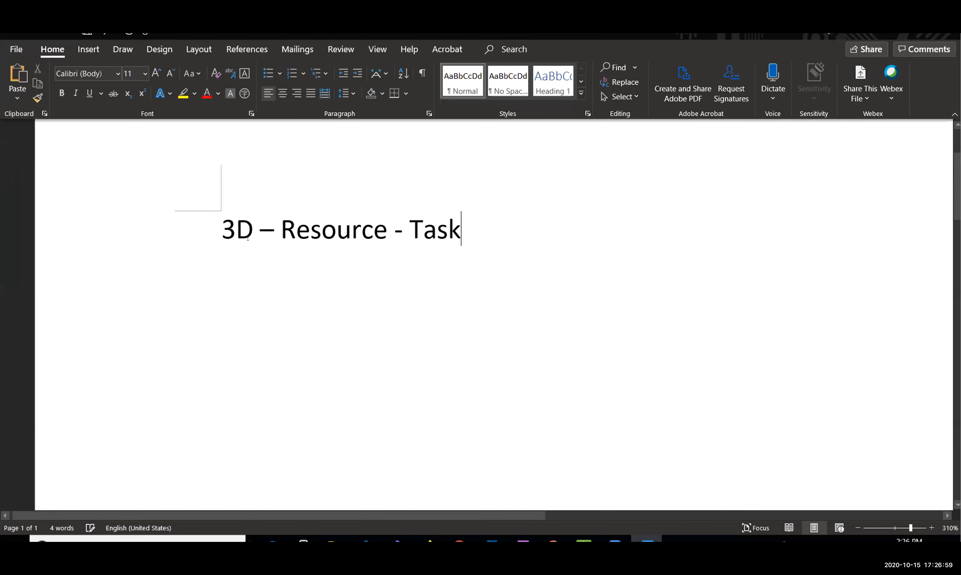
{"action": "left_click", "coordinate": [111, 55]}
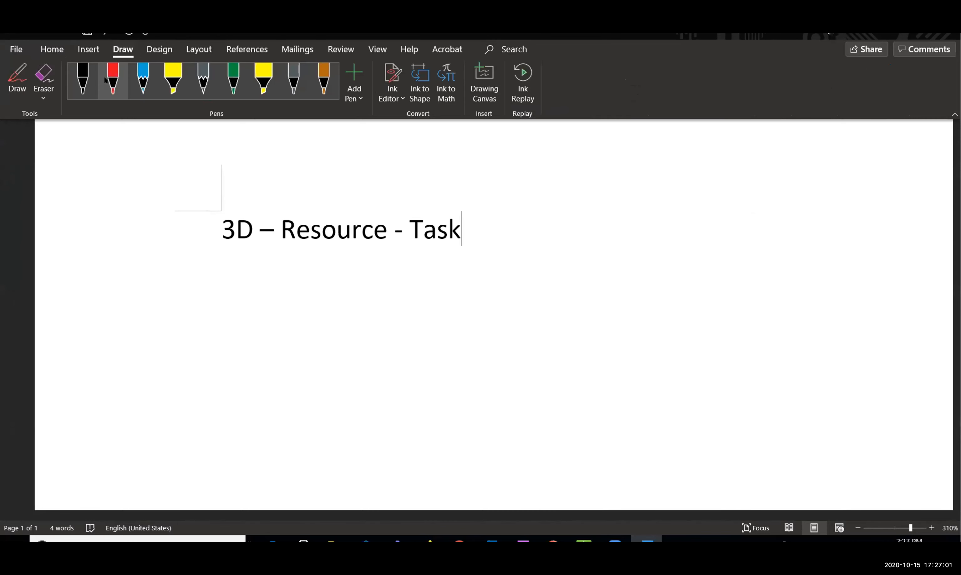
{"action": "scroll", "coordinate": [187, 175], "scroll_direction": "up", "scroll_amount": 7, "text": "ctrl"}
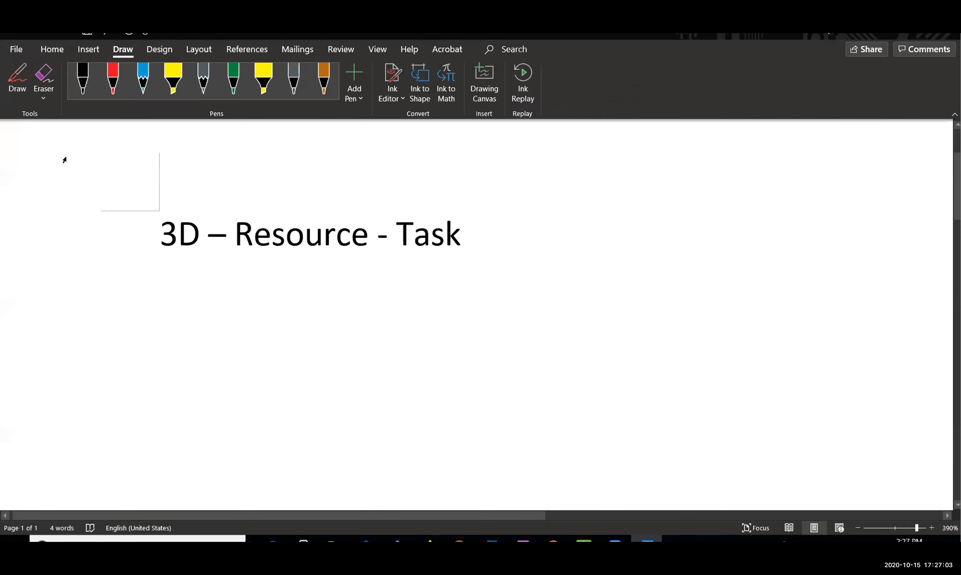
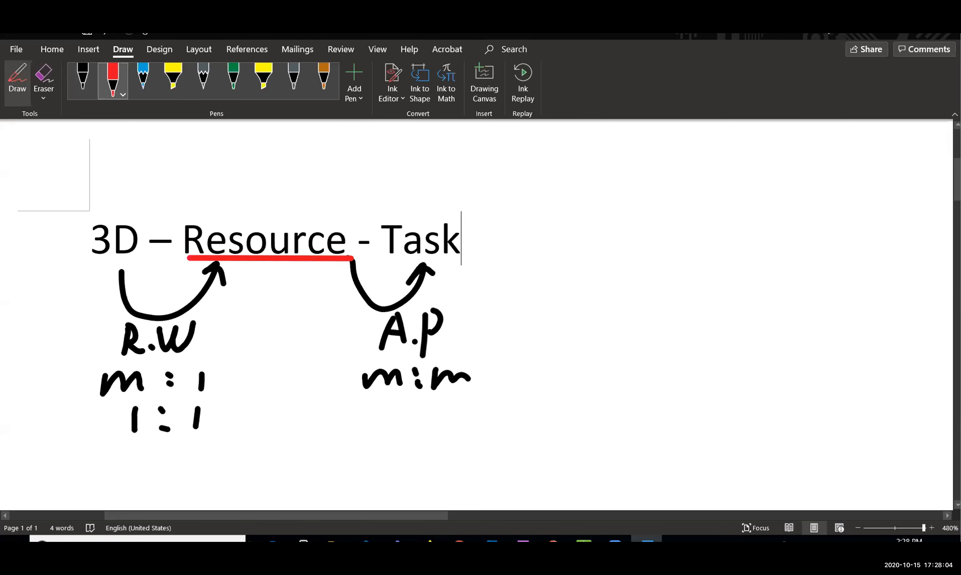
Leave the Word ink diagram and bring the SYNCHRO Pro project window back
{"action": "key", "text": "alt+Tab"}
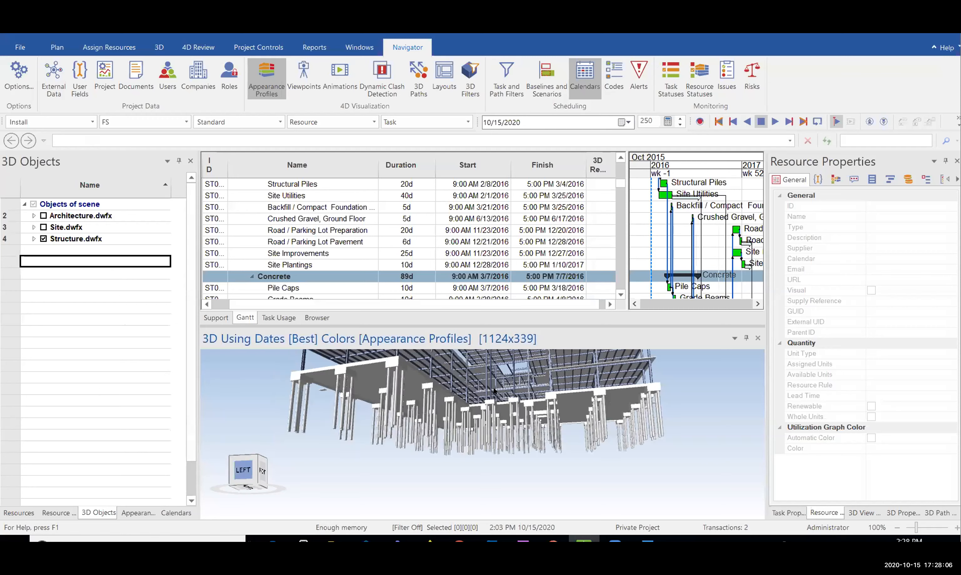
{"action": "middle_click_drag", "start_coordinate": [499, 394], "coordinate": [501, 404]}
{"action": "key", "text": "alt+Tab"}
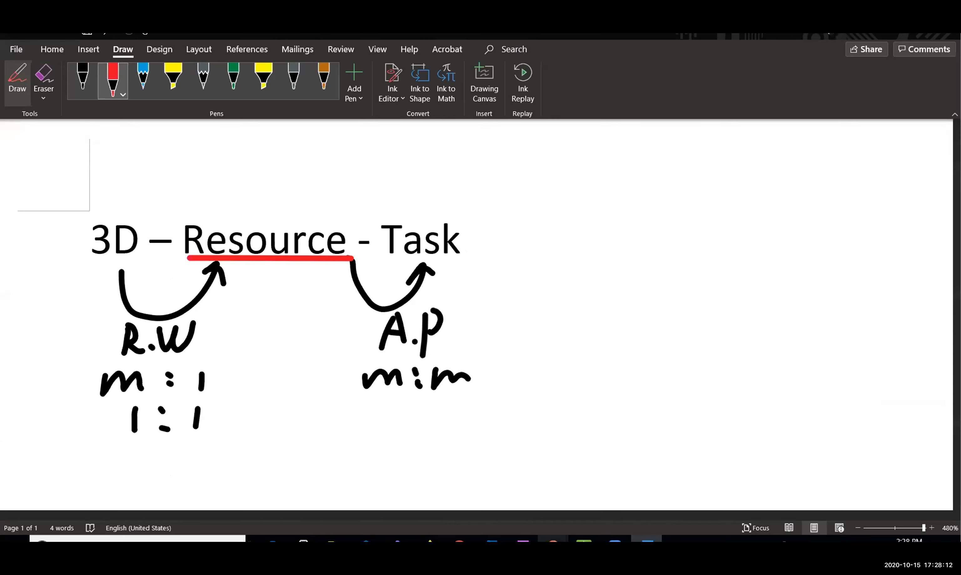
{"action": "key", "text": "alt+Tab"}
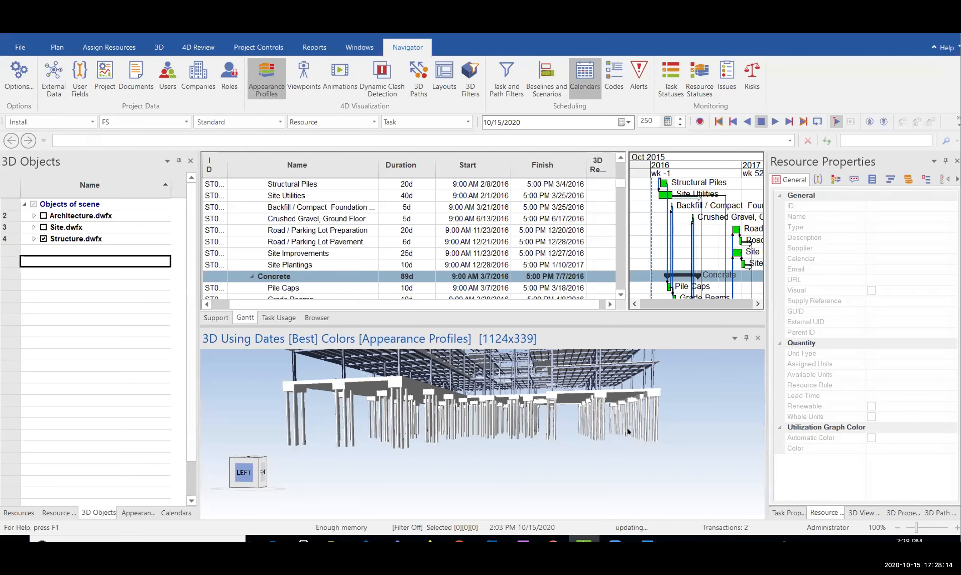
{"action": "left_click_drag", "start_coordinate": [684, 418], "coordinate": [363, 459]}
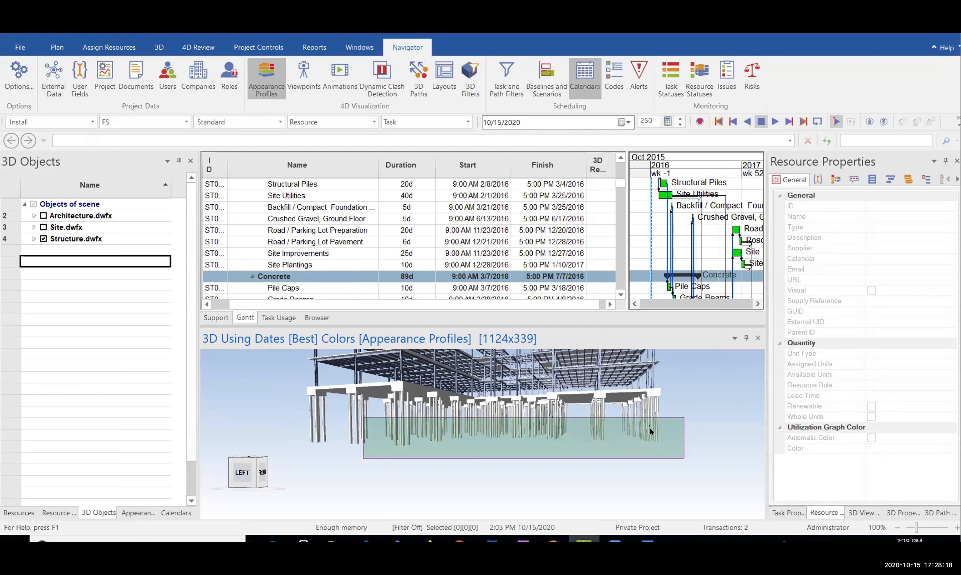
{"action": "scroll", "coordinate": [657, 414], "scroll_direction": "up", "scroll_amount": 3}
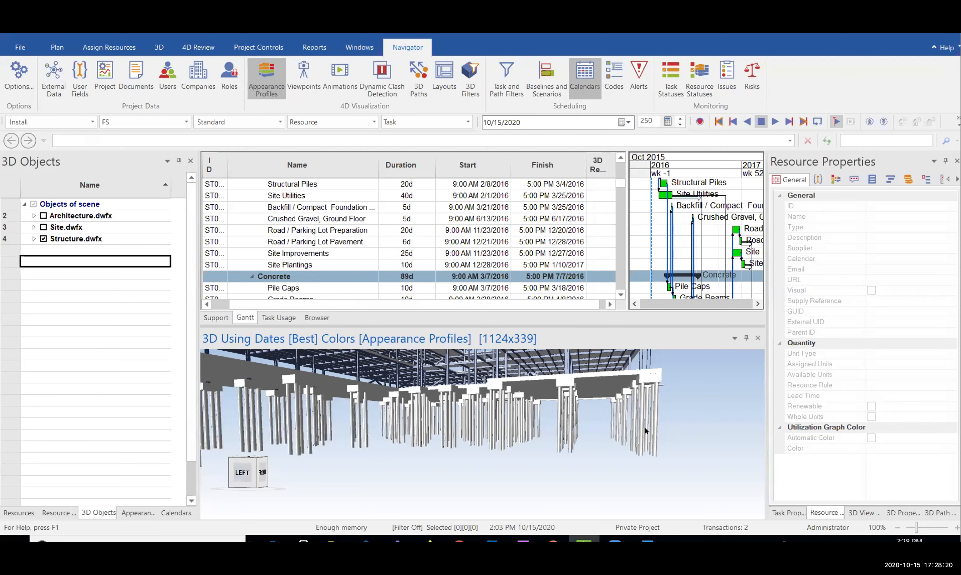
{"action": "left_click", "coordinate": [631, 412]}
{"action": "left_click", "coordinate": [615, 420], "text": "ctrl"}
{"action": "left_click", "coordinate": [575, 424], "text": "ctrl"}
{"action": "left_click", "coordinate": [452, 421], "text": "ctrl"}
{"action": "scroll", "coordinate": [594, 438], "scroll_direction": "down", "scroll_amount": 5}
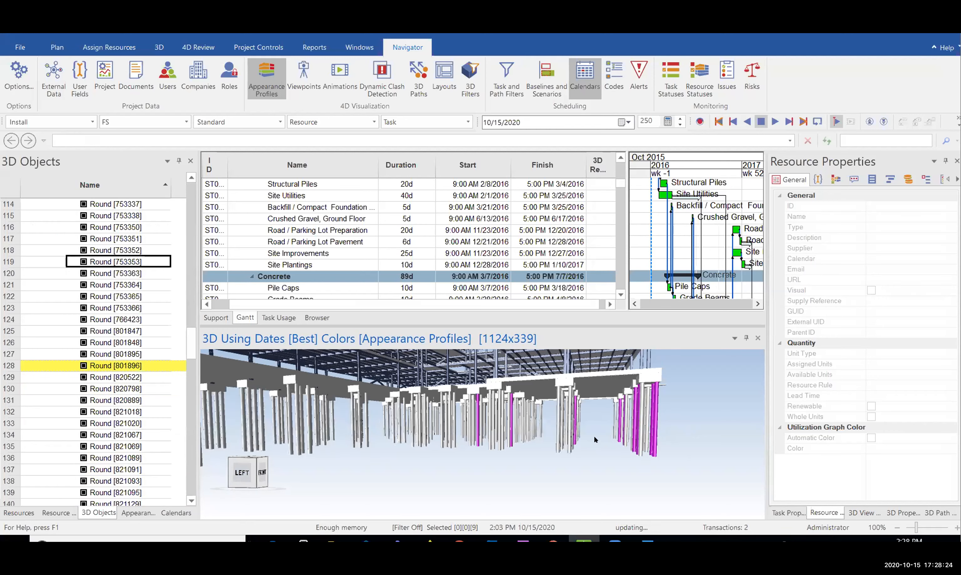
{"action": "mouse_move", "coordinate": [588, 442]}
{"action": "middle_mouse_down"}
{"action": "mouse_move", "coordinate": [603, 430]}
{"action": "mouse_move", "coordinate": [586, 444]}
{"action": "mouse_move", "coordinate": [580, 436]}
{"action": "middle_mouse_up"}
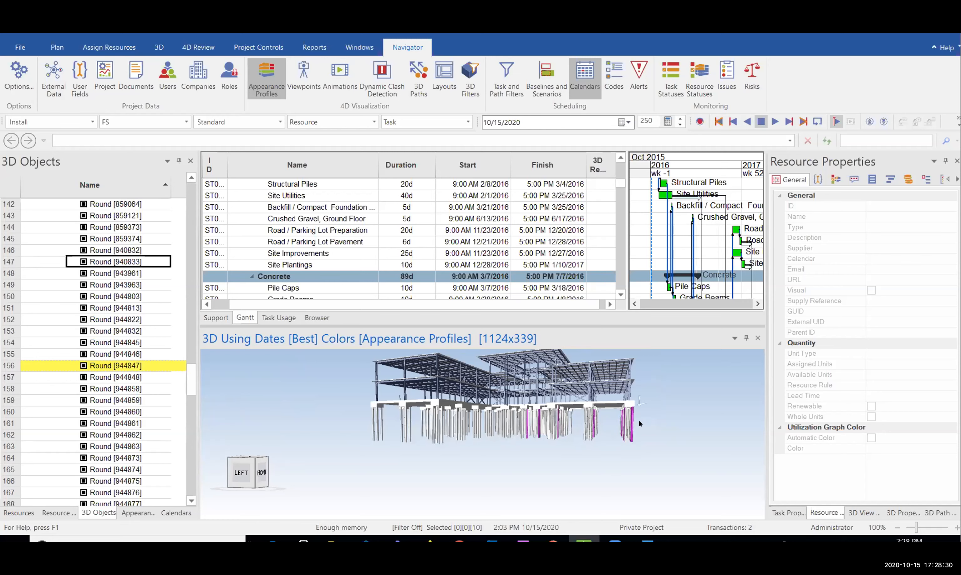
{"action": "scroll", "coordinate": [638, 419], "scroll_direction": "up", "scroll_amount": 2}
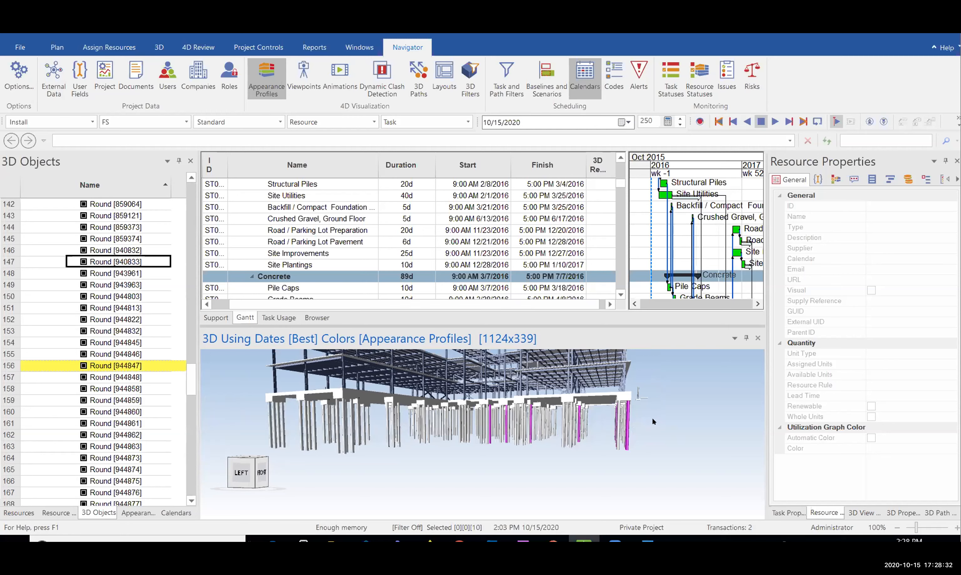
{"action": "mouse_move", "coordinate": [656, 417]}
{"action": "left_mouse_down"}
{"action": "mouse_move", "coordinate": [610, 440]}
{"action": "mouse_move", "coordinate": [651, 417]}
{"action": "left_mouse_up"}
{"action": "mouse_move", "coordinate": [657, 417]}
{"action": "left_mouse_down"}
{"action": "mouse_move", "coordinate": [186, 515]}
{"action": "mouse_move", "coordinate": [628, 477]}
{"action": "mouse_move", "coordinate": [659, 434]}
{"action": "left_mouse_up"}
{"action": "left_click", "coordinate": [654, 425]}
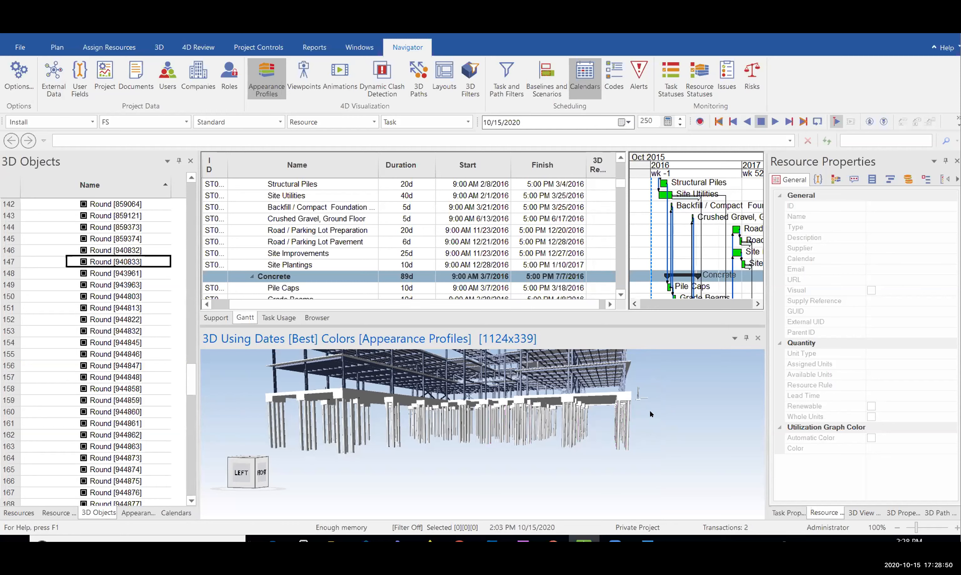
{"action": "left_click_drag", "start_coordinate": [651, 413], "coordinate": [564, 432]}
{"action": "left_click_drag", "start_coordinate": [372, 471], "coordinate": [260, 471]}
{"action": "left_click_drag", "start_coordinate": [355, 484], "coordinate": [235, 476]}
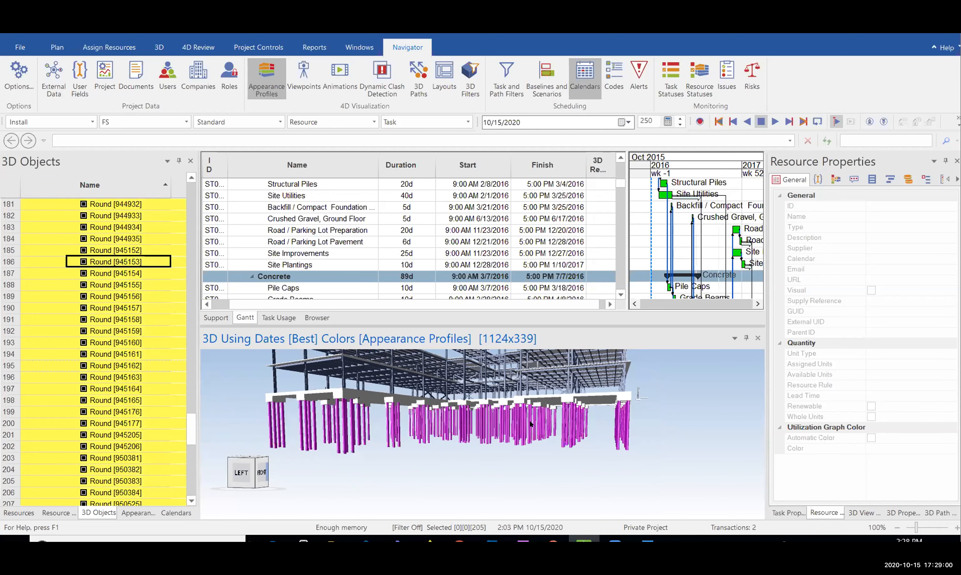
Orbit around the structure to view the 205 selected piles from below and from the sides
{"action": "middle_click_drag", "start_coordinate": [530, 424], "coordinate": [514, 360]}
{"action": "middle_click_drag", "start_coordinate": [599, 376], "coordinate": [578, 369]}
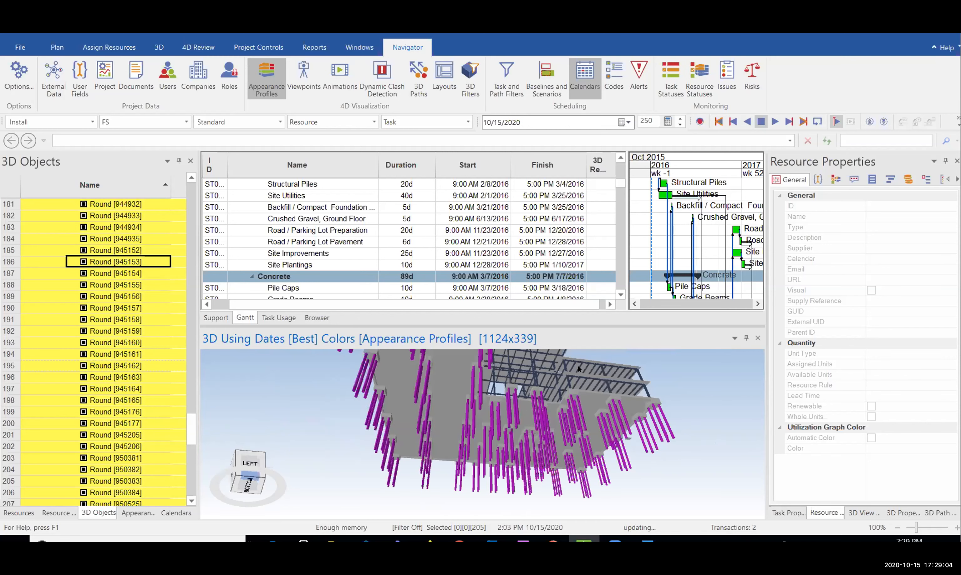
{"action": "middle_click_drag", "start_coordinate": [524, 408], "coordinate": [564, 431]}
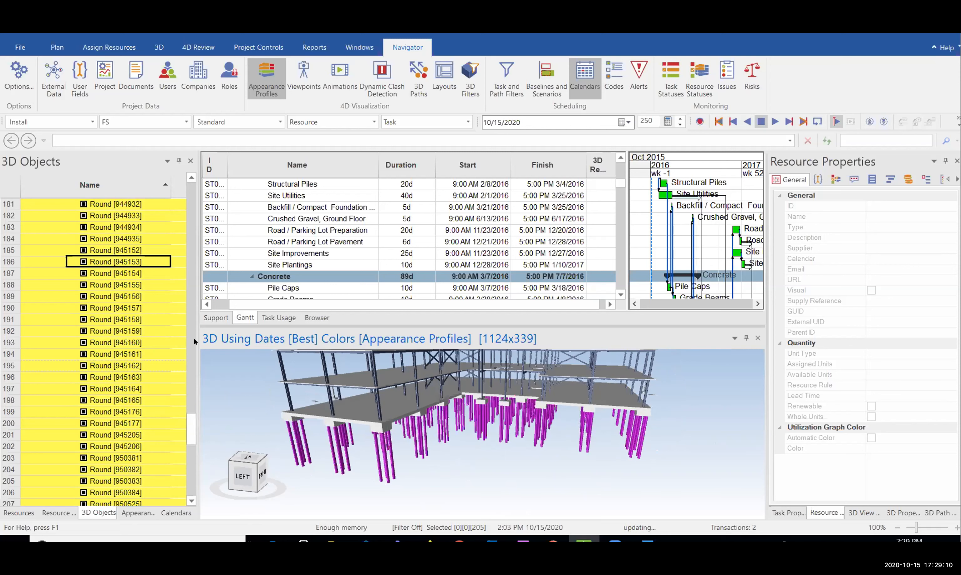
{"action": "left_click_drag", "start_coordinate": [193, 429], "coordinate": [178, 223]}
{"action": "left_click_drag", "start_coordinate": [185, 179], "coordinate": [195, 195]}
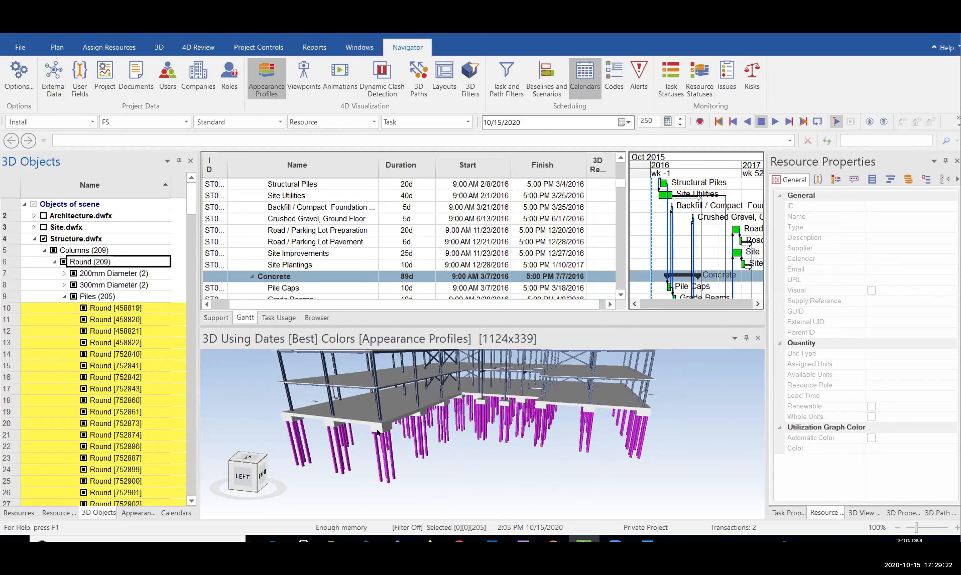
{"action": "mouse_move", "coordinate": [403, 408]}
{"action": "left_mouse_down"}
{"action": "mouse_move", "coordinate": [443, 405]}
{"action": "mouse_move", "coordinate": [431, 433]}
{"action": "mouse_move", "coordinate": [427, 403]}
{"action": "mouse_move", "coordinate": [406, 424]}
{"action": "left_mouse_up"}
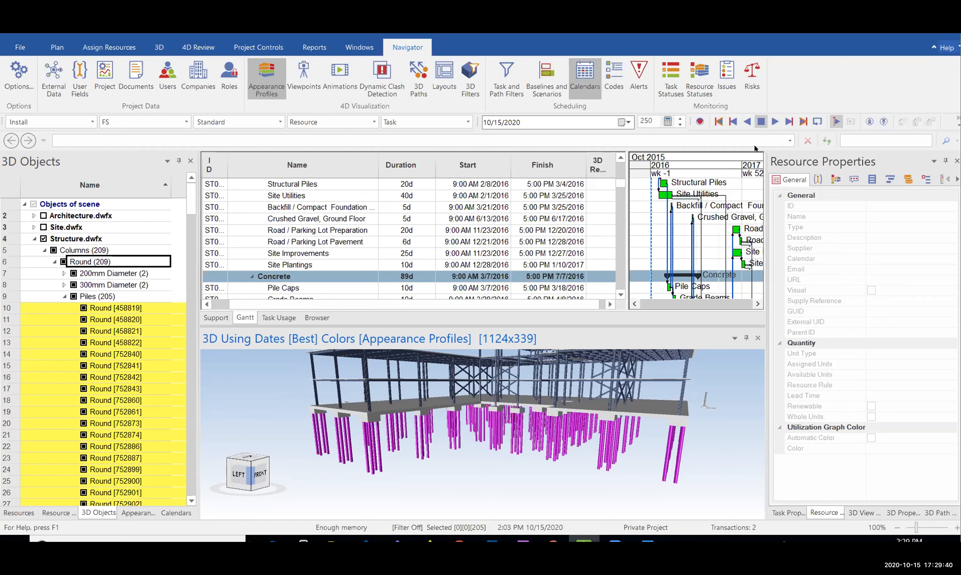
Search SYNCHRO Help for 'window selection' and open the Window Selection topic
{"action": "key", "text": "F1"}
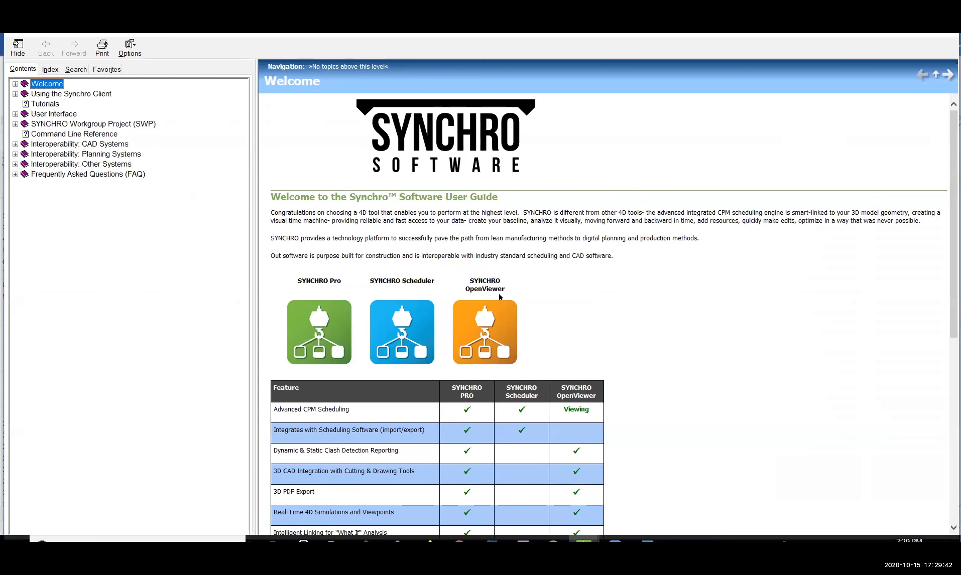
{"action": "left_click", "coordinate": [78, 69]}
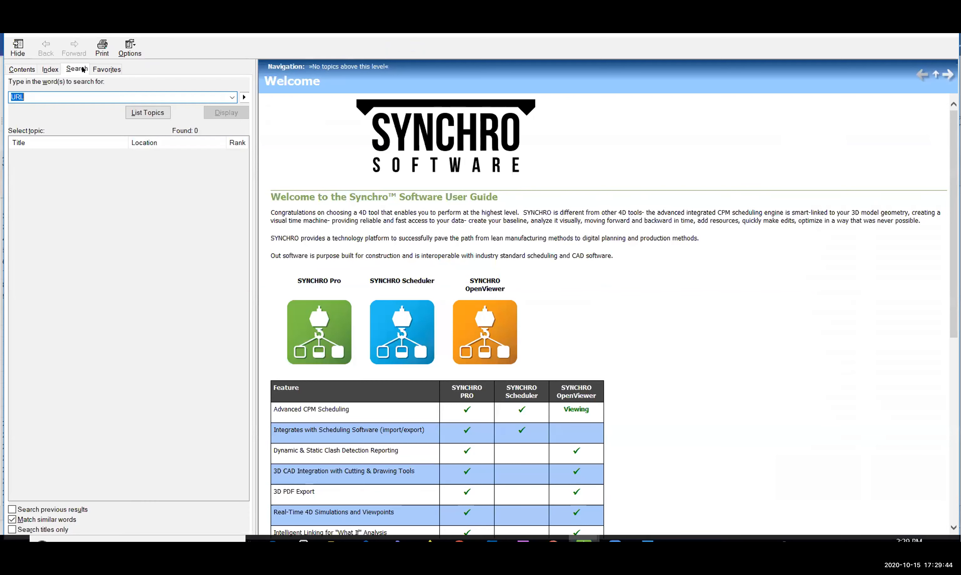
{"action": "type", "text": "window selection"}
{"action": "key", "text": "Return"}
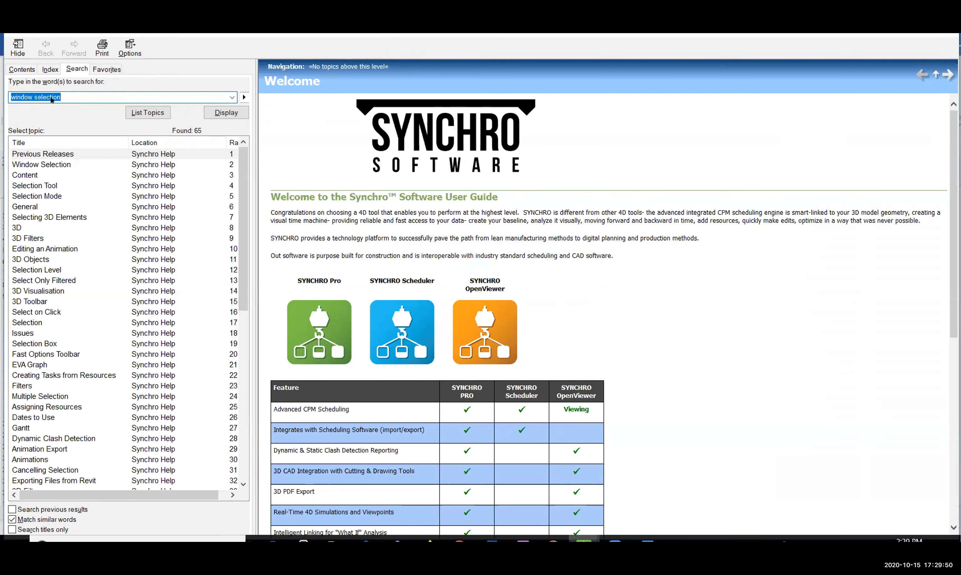
{"action": "left_click", "coordinate": [59, 164]}
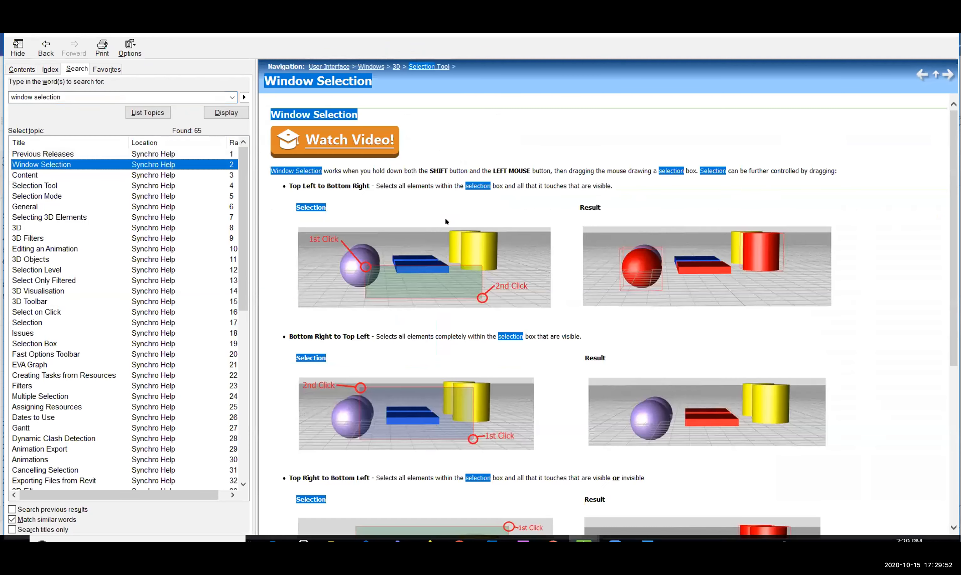
Highlight the drag-direction selection rules in the topic, then hide the help pane
{"action": "left_click_drag", "start_coordinate": [366, 183], "coordinate": [303, 186]}
{"action": "left_click", "coordinate": [332, 193]}
{"action": "scroll", "coordinate": [429, 286], "scroll_direction": "down", "scroll_amount": 5}
{"action": "scroll", "coordinate": [332, 191], "scroll_direction": "up", "scroll_amount": 5}
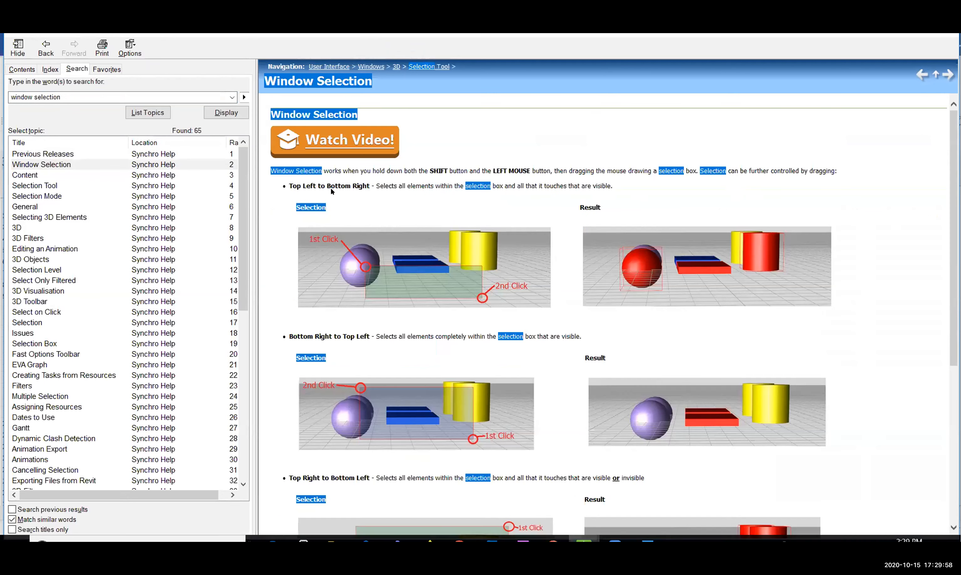
{"action": "left_click_drag", "start_coordinate": [318, 186], "coordinate": [372, 186]}
{"action": "left_click_drag", "start_coordinate": [316, 336], "coordinate": [367, 336]}
{"action": "scroll", "coordinate": [373, 445], "scroll_direction": "down", "scroll_amount": 1}
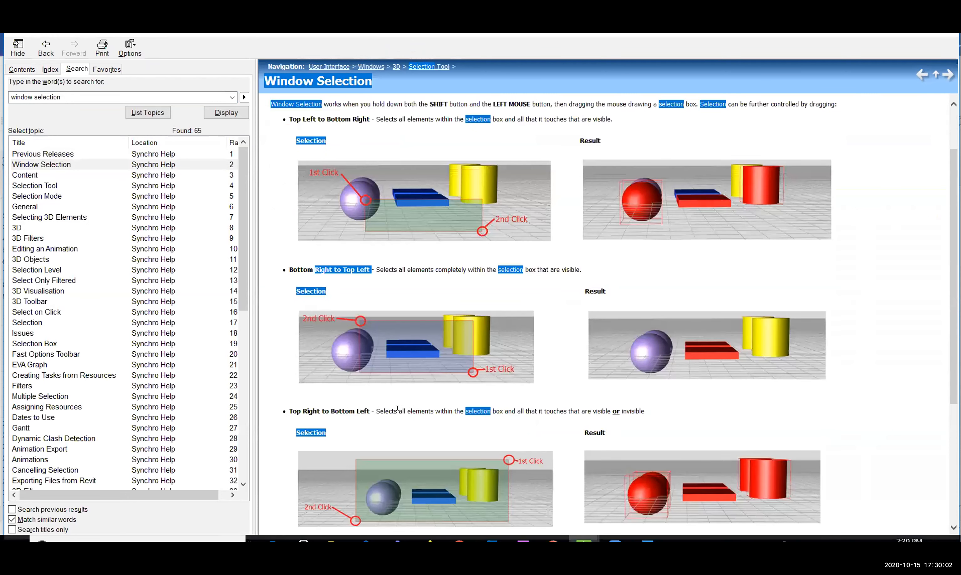
{"action": "left_click_drag", "start_coordinate": [331, 411], "coordinate": [398, 412]}
{"action": "scroll", "coordinate": [403, 413], "scroll_direction": "down", "scroll_amount": 3}
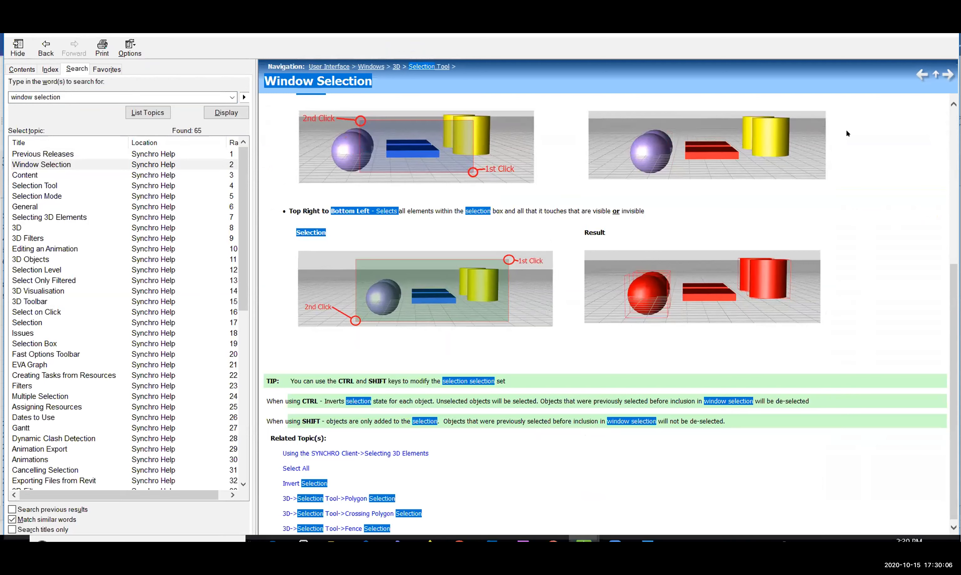
{"action": "left_click", "coordinate": [17, 48]}
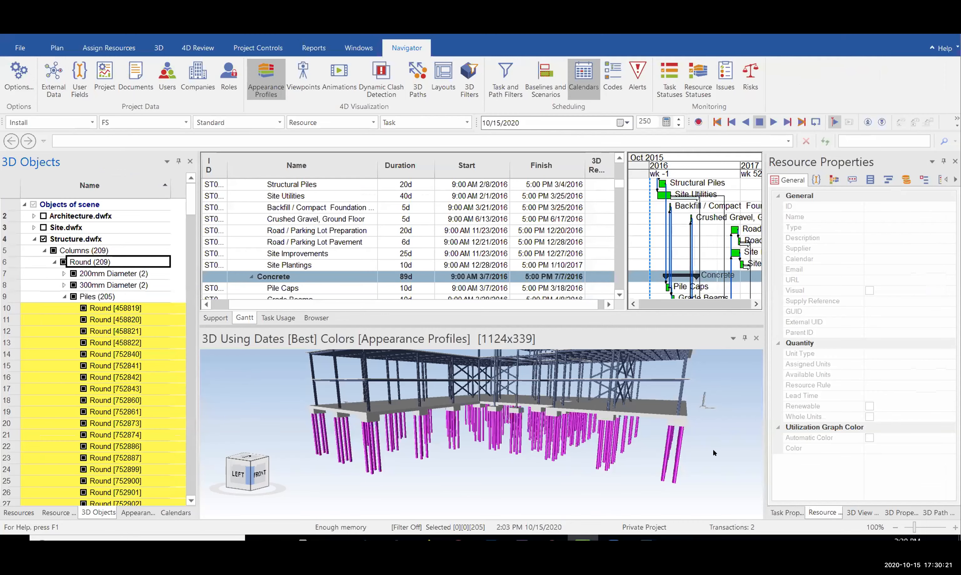
Clear the pile selection and reposition the view to look beneath the model
{"action": "left_click", "coordinate": [821, 469]}
{"action": "left_click_drag", "start_coordinate": [667, 378], "coordinate": [585, 442]}
{"action": "scroll", "coordinate": [580, 453], "scroll_direction": "up", "scroll_amount": 2}
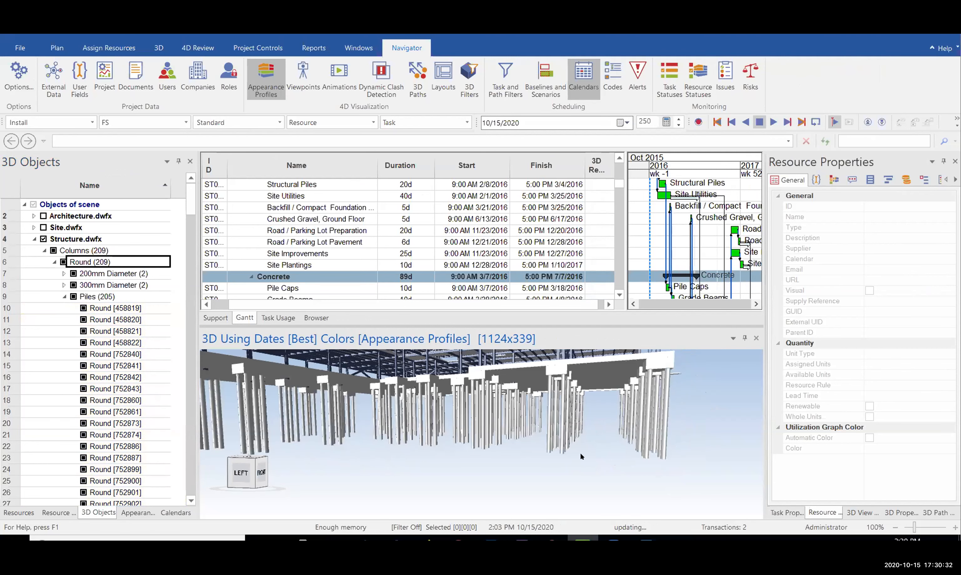
{"action": "scroll", "coordinate": [580, 452], "scroll_direction": "down", "scroll_amount": 1}
{"action": "middle_click_drag", "start_coordinate": [553, 422], "coordinate": [595, 411]}
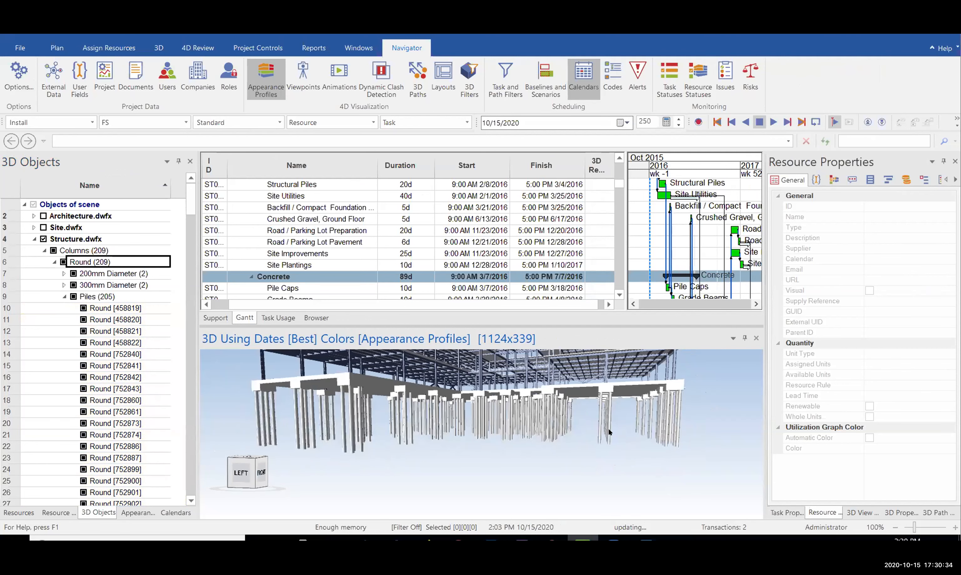
Select all 205 piles with a right-to-left window, view them from below, then switch to Word
{"action": "left_click_drag", "start_coordinate": [704, 408], "coordinate": [242, 484]}
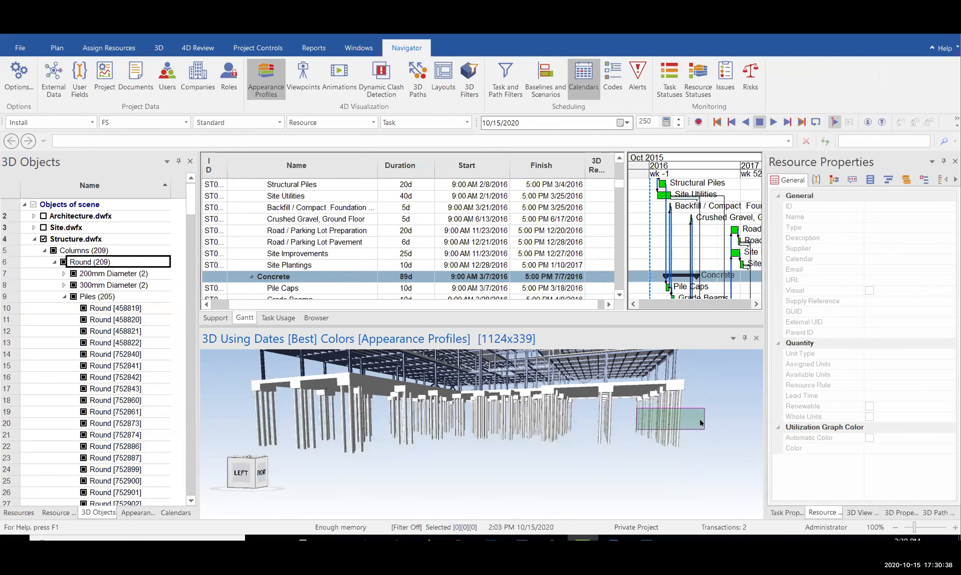
{"action": "left_click_drag", "start_coordinate": [705, 403], "coordinate": [234, 489]}
{"action": "middle_click_drag", "start_coordinate": [515, 367], "coordinate": [540, 421]}
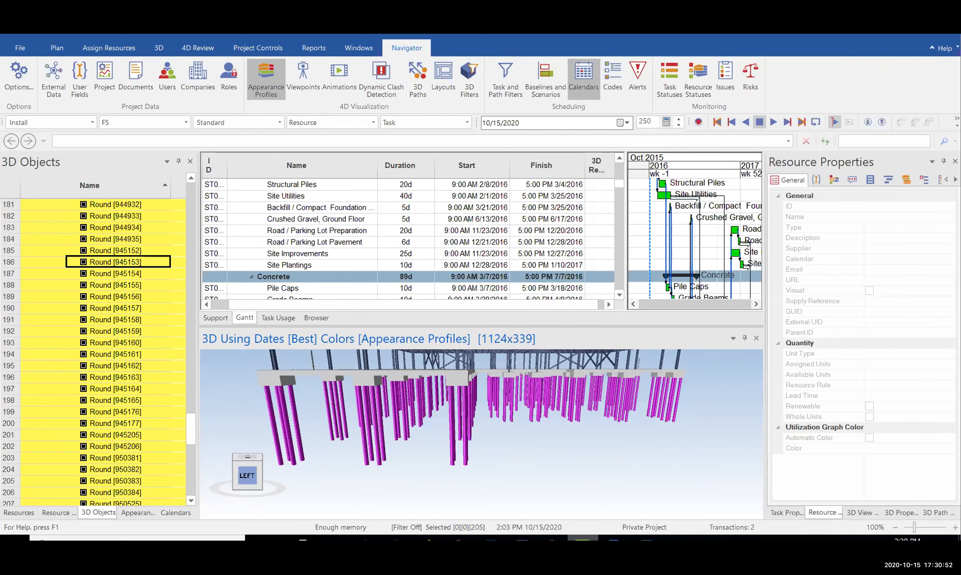
{"action": "left_click", "coordinate": [645, 538]}
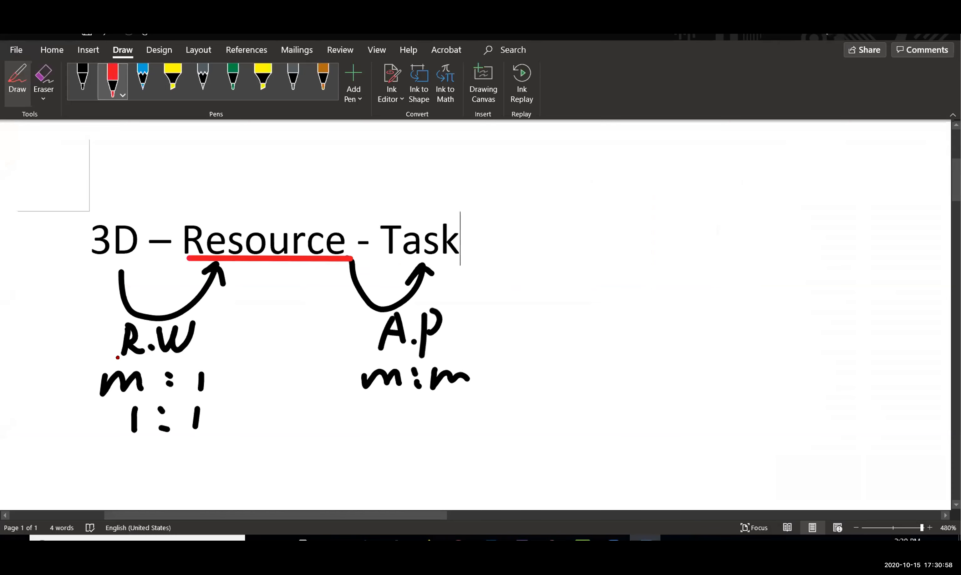
Underline R.W in red on the Word diagram and return to the SYNCHRO model
{"action": "left_click_drag", "start_coordinate": [120, 360], "coordinate": [188, 359]}
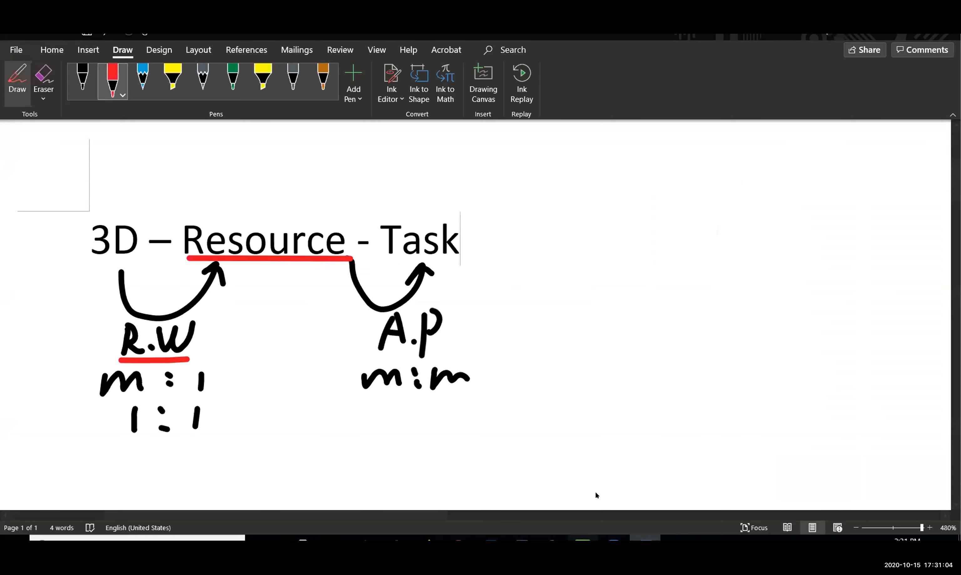
{"action": "key", "text": "alt+Tab"}
{"action": "left_click_drag", "start_coordinate": [601, 381], "coordinate": [445, 387]}
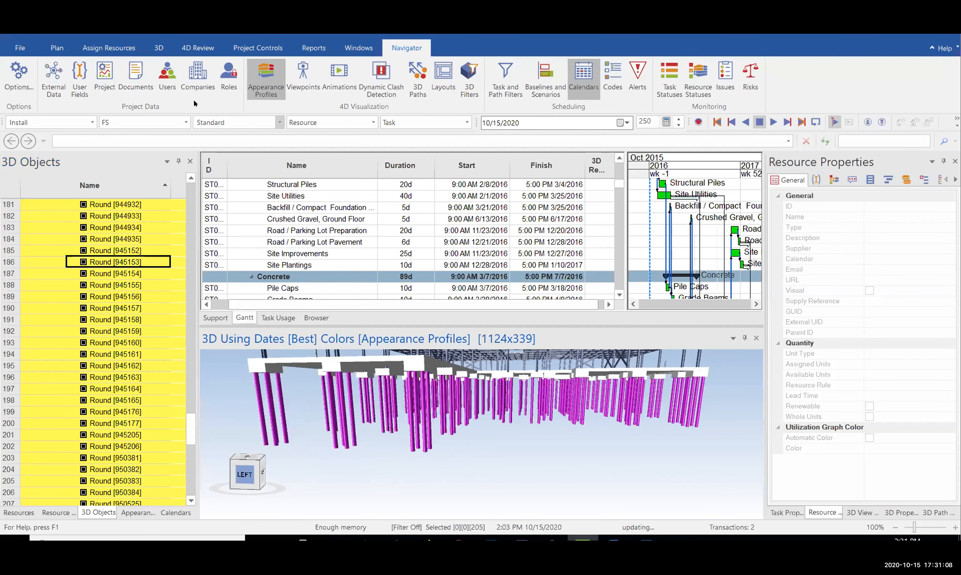
Start the Resources Wizard, choosing to assign the piles to a new resource
{"action": "left_click", "coordinate": [106, 44]}
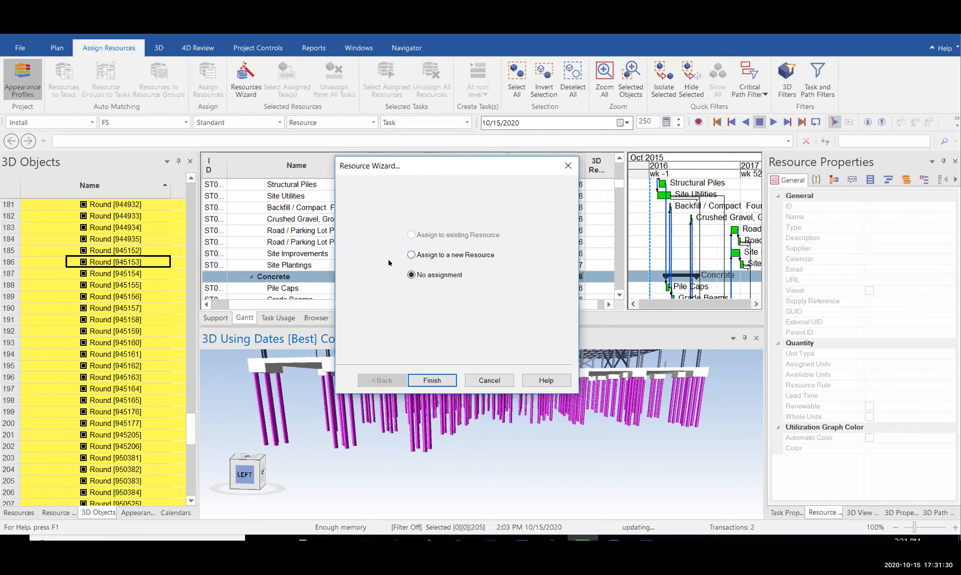
{"action": "left_click", "coordinate": [411, 255]}
{"action": "left_click", "coordinate": [429, 381]}
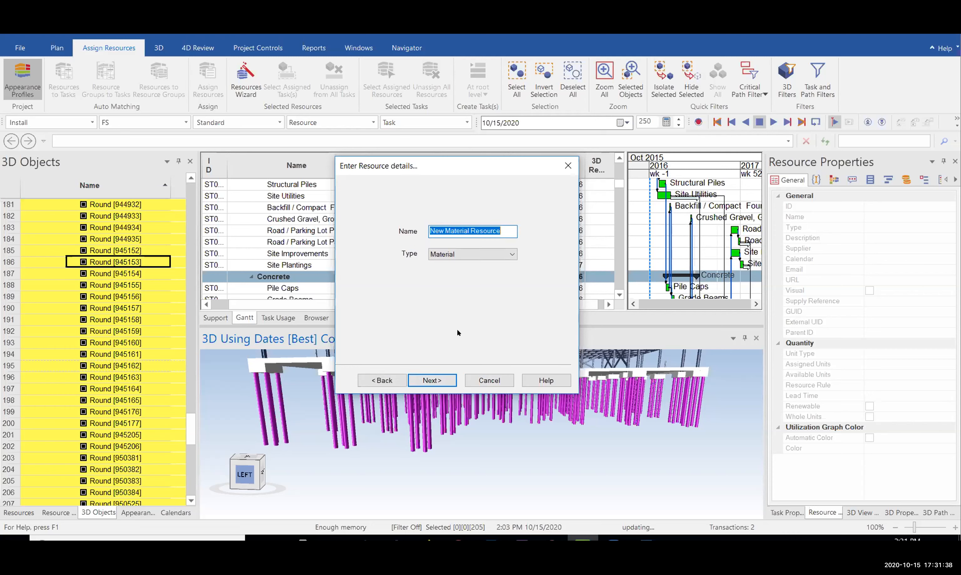
Name the new resource 'Piles' with type Material and continue to Resource Creation
{"action": "type", "text": "Piles"}
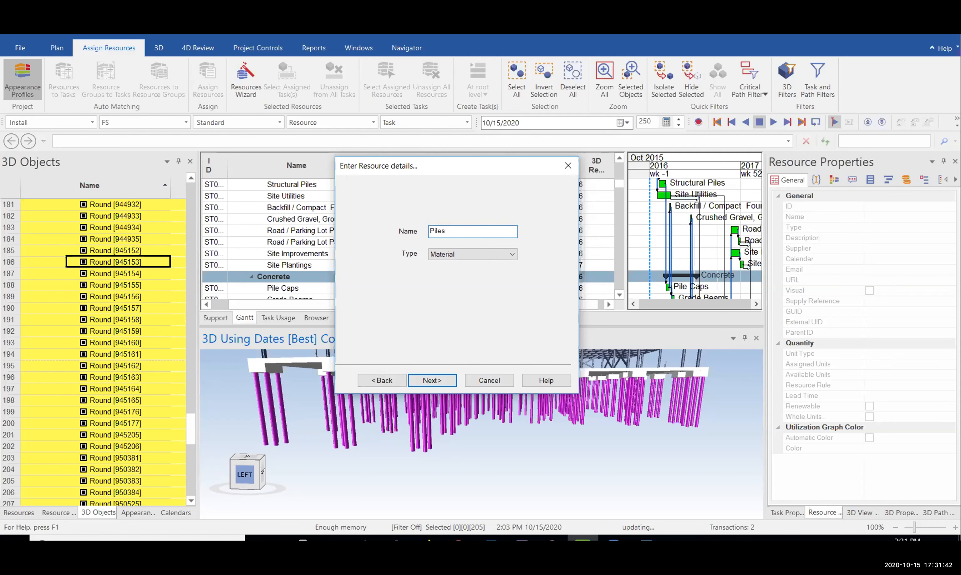
{"action": "left_click", "coordinate": [445, 256]}
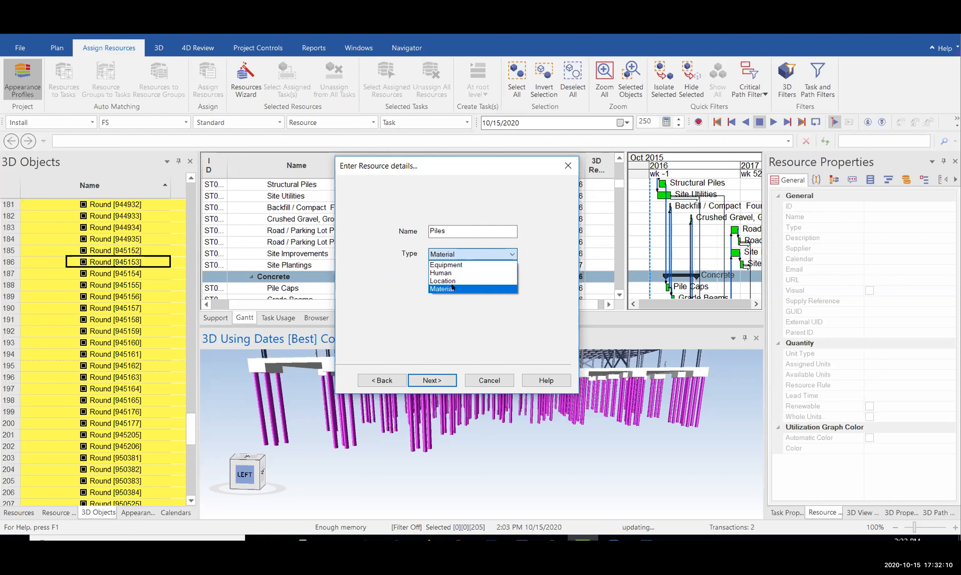
{"action": "left_click", "coordinate": [448, 289]}
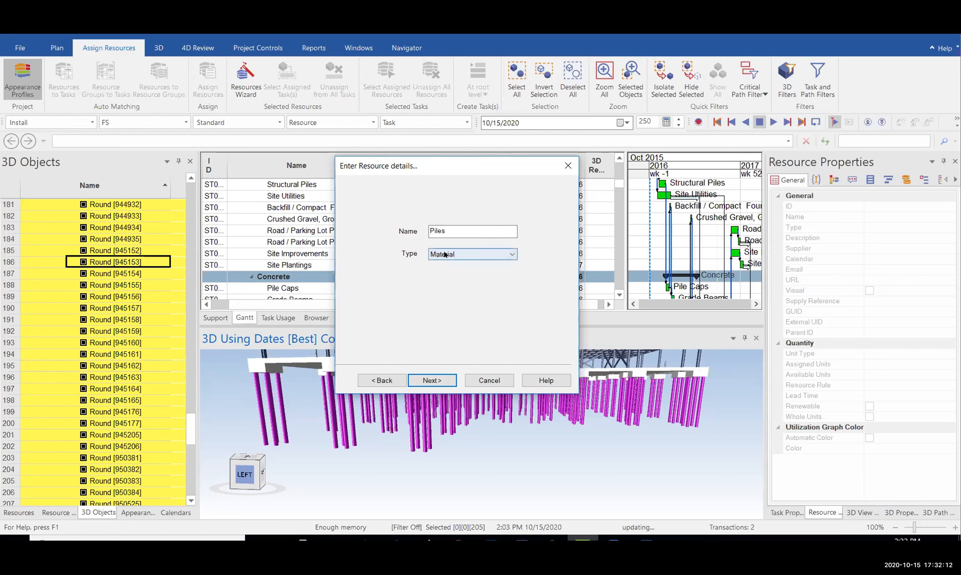
{"action": "left_click", "coordinate": [446, 255]}
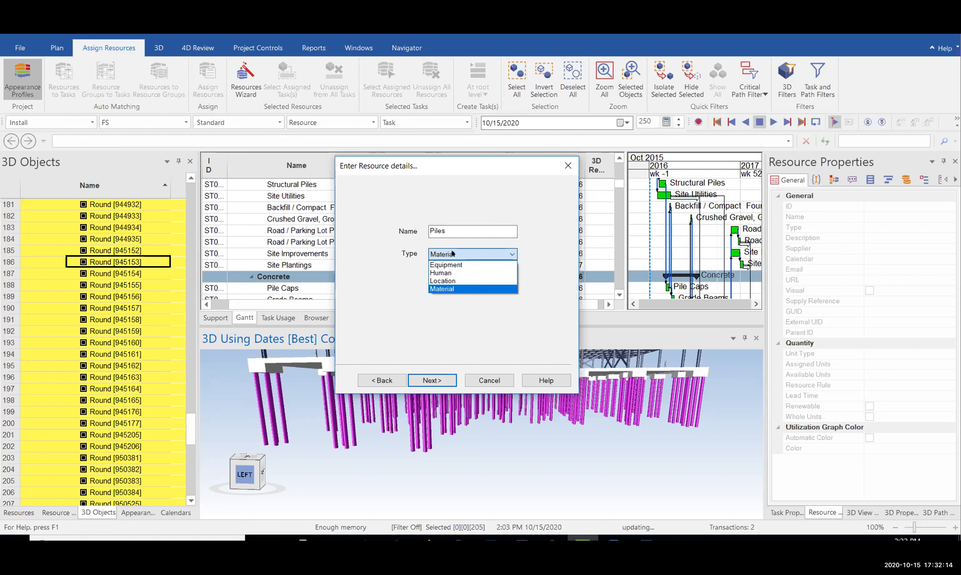
{"action": "left_click", "coordinate": [442, 254]}
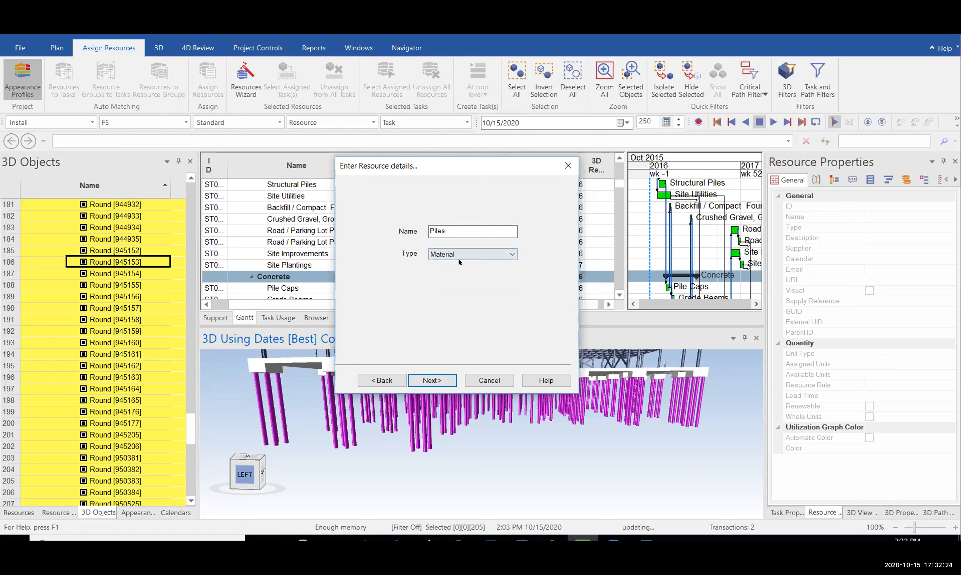
{"action": "left_click_drag", "start_coordinate": [446, 231], "coordinate": [403, 232]}
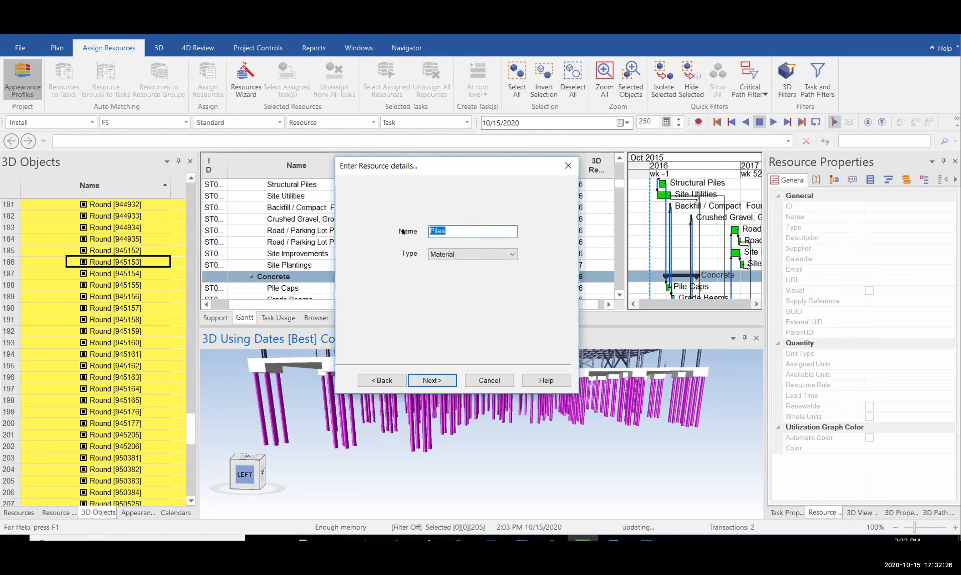
{"action": "left_click", "coordinate": [459, 232]}
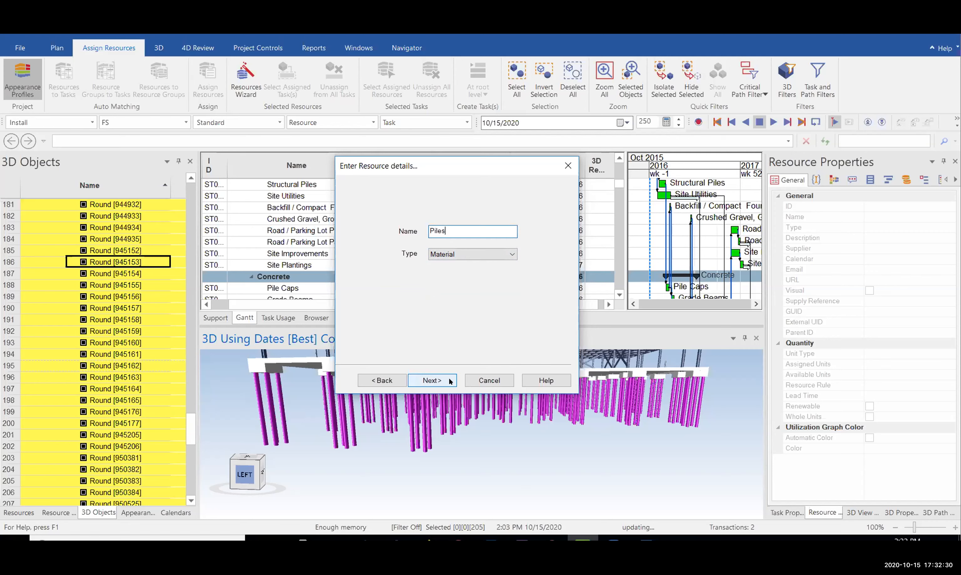
{"action": "key", "text": "Return"}
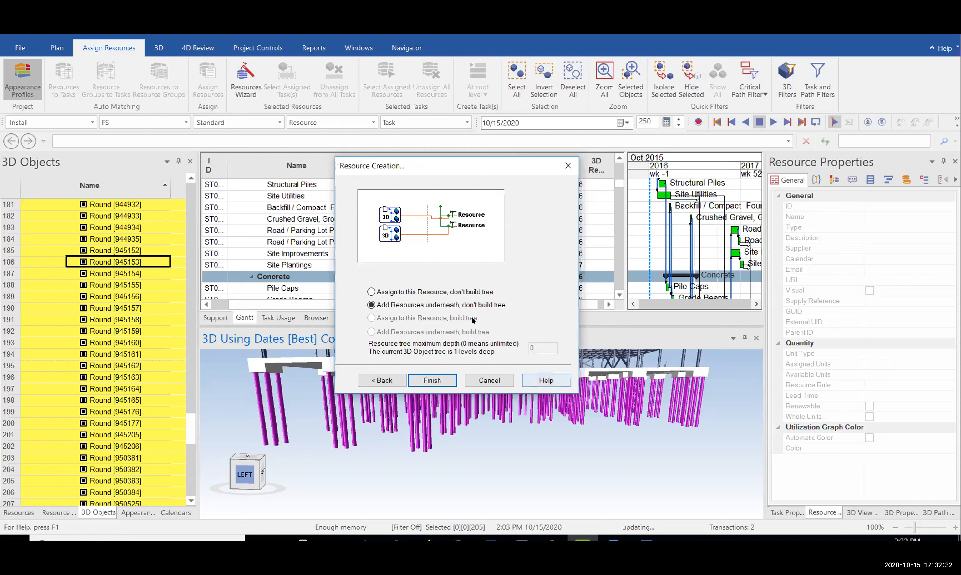
Choose 'Assign to this Resource, don't build tree', then underline the m : 1 ratio in red in Word
{"action": "left_click", "coordinate": [371, 292]}
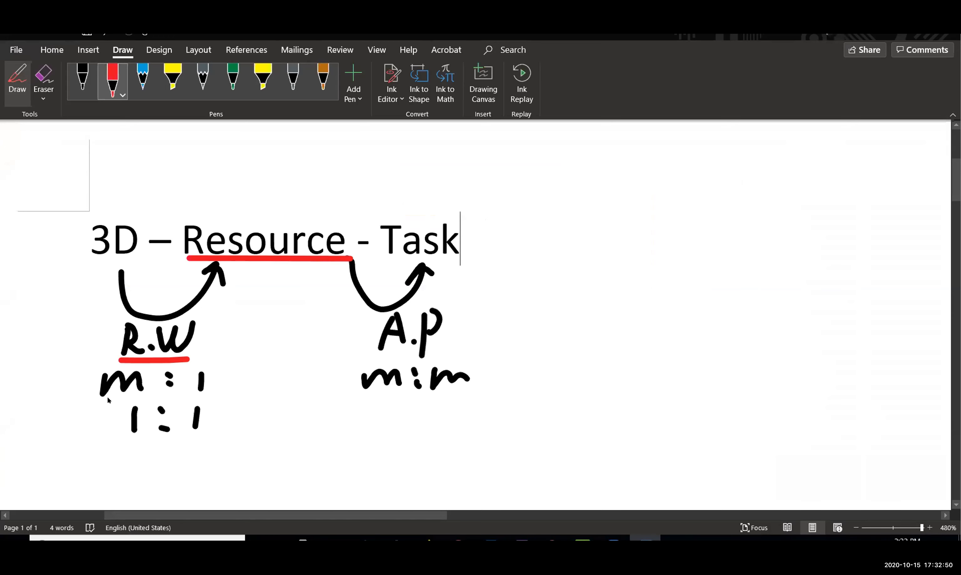
{"action": "left_click_drag", "start_coordinate": [104, 400], "coordinate": [211, 402]}
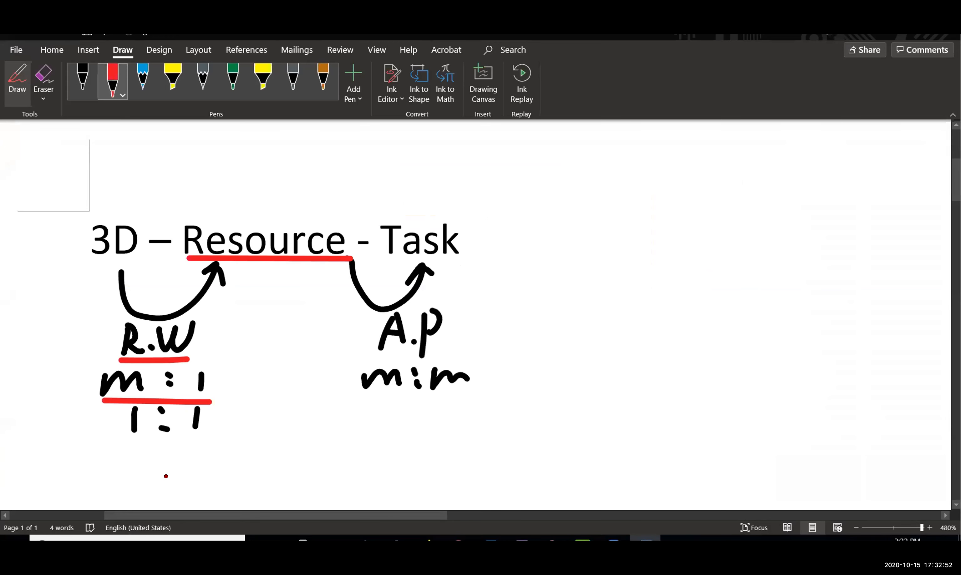
Underline the 1 : 1 ratio in red and return to SYNCHRO Pro's Resource Creation step
{"action": "left_click_drag", "start_coordinate": [130, 437], "coordinate": [193, 438]}
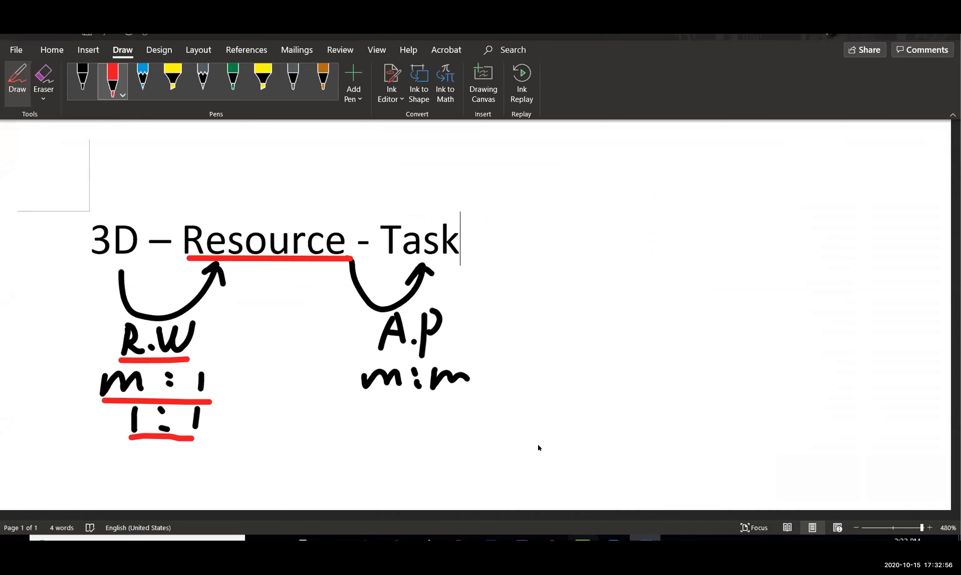
{"action": "key", "text": "alt+Tab"}
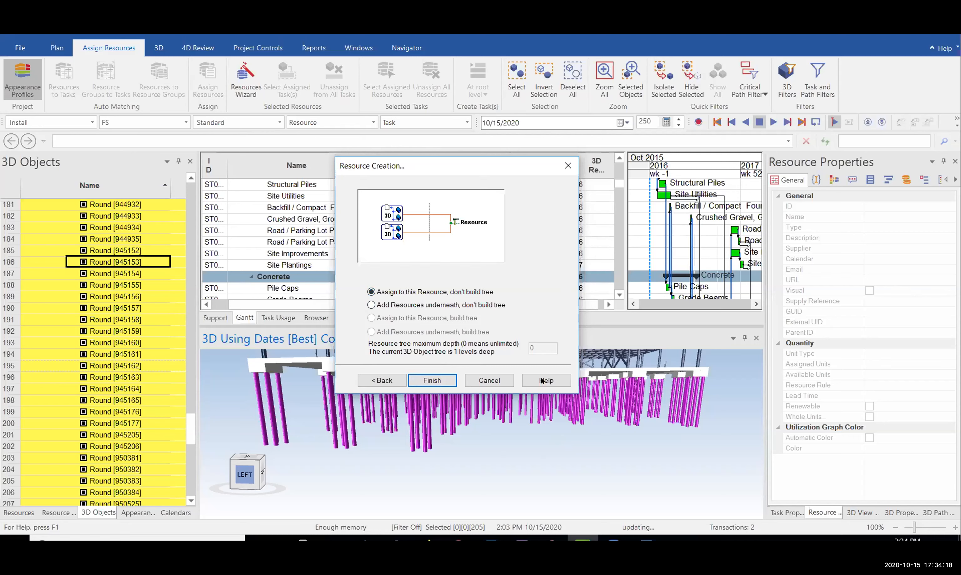
Cancel the Resource Creation dialog and orbit the model around the piles
{"action": "left_click", "coordinate": [497, 378]}
{"action": "left_click_drag", "start_coordinate": [433, 400], "coordinate": [414, 400]}
{"action": "left_click_drag", "start_coordinate": [490, 414], "coordinate": [369, 433]}
{"action": "left_click", "coordinate": [493, 397]}
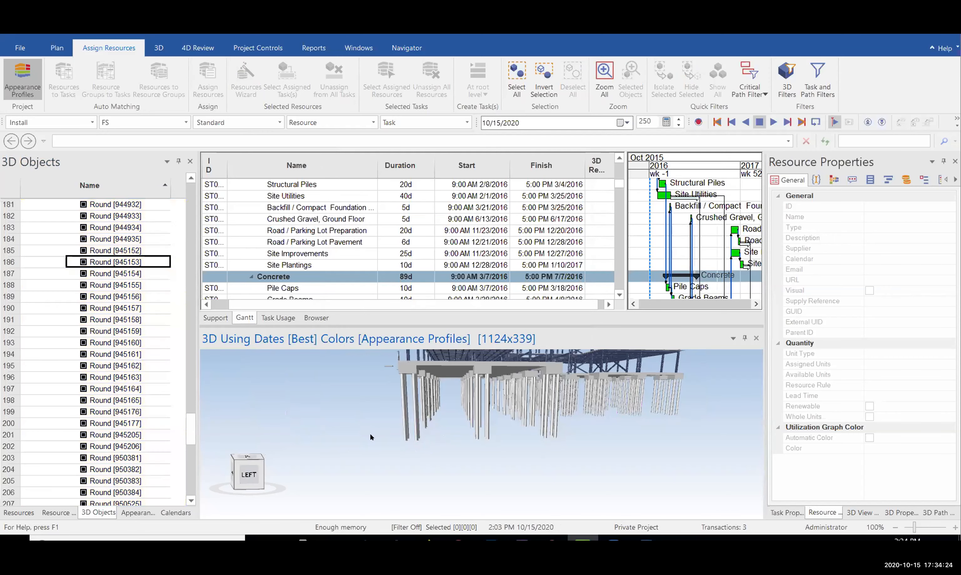
{"action": "left_click_drag", "start_coordinate": [490, 398], "coordinate": [458, 413]}
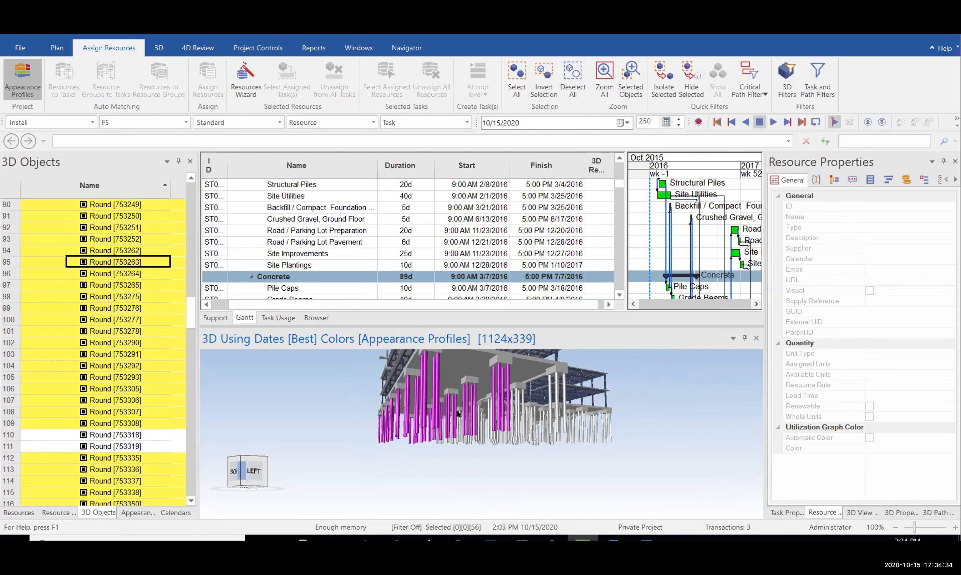
{"action": "middle_click_drag", "start_coordinate": [482, 405], "coordinate": [445, 414]}
Reopen the Resources Wizard from the piles' context menu, cancel it, and clear the selection
{"action": "right_click", "coordinate": [446, 414]}
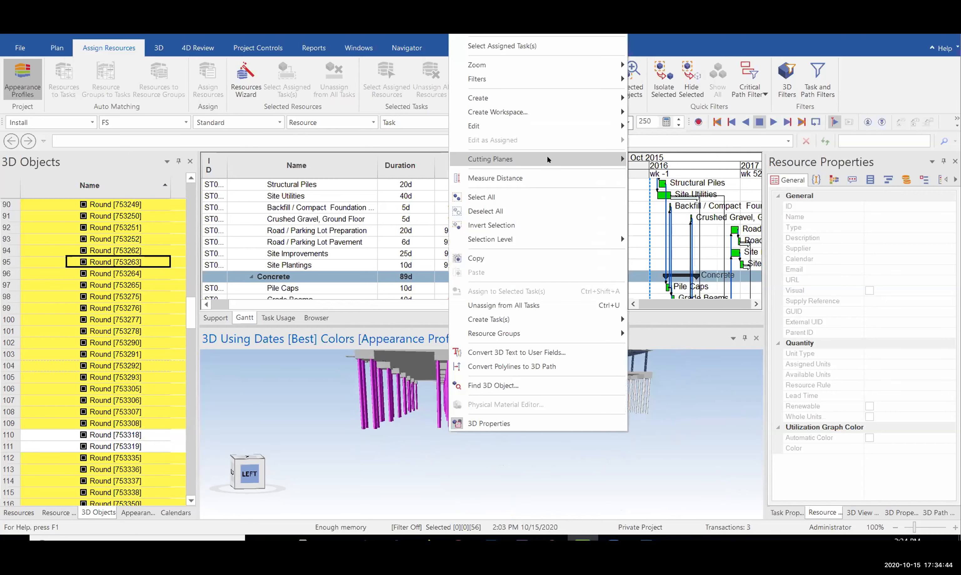
{"action": "left_click", "coordinate": [261, 92]}
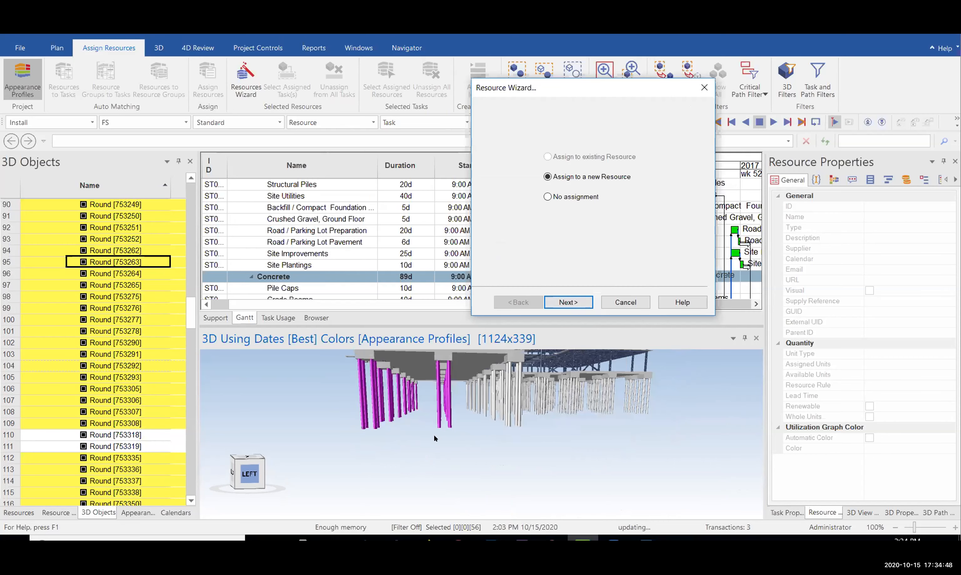
{"action": "left_click", "coordinate": [629, 302]}
{"action": "left_click", "coordinate": [555, 395]}
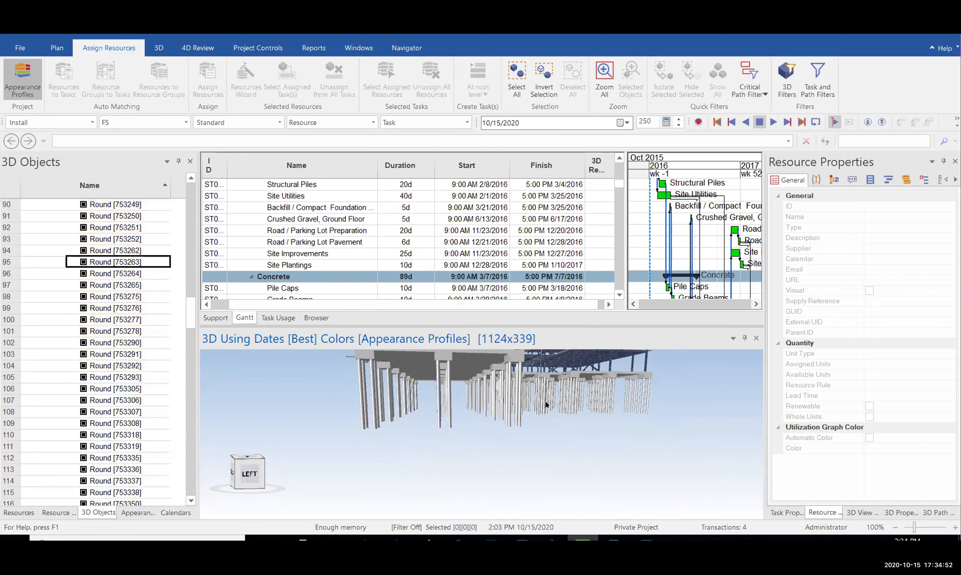
{"action": "middle_click_drag", "start_coordinate": [545, 401], "coordinate": [523, 389]}
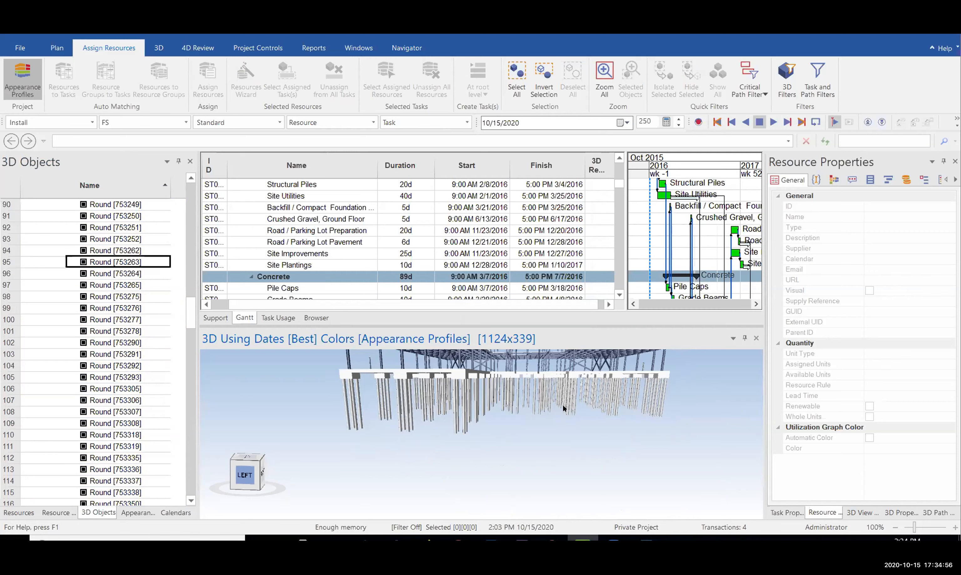
{"action": "middle_click_drag", "start_coordinate": [474, 402], "coordinate": [426, 405]}
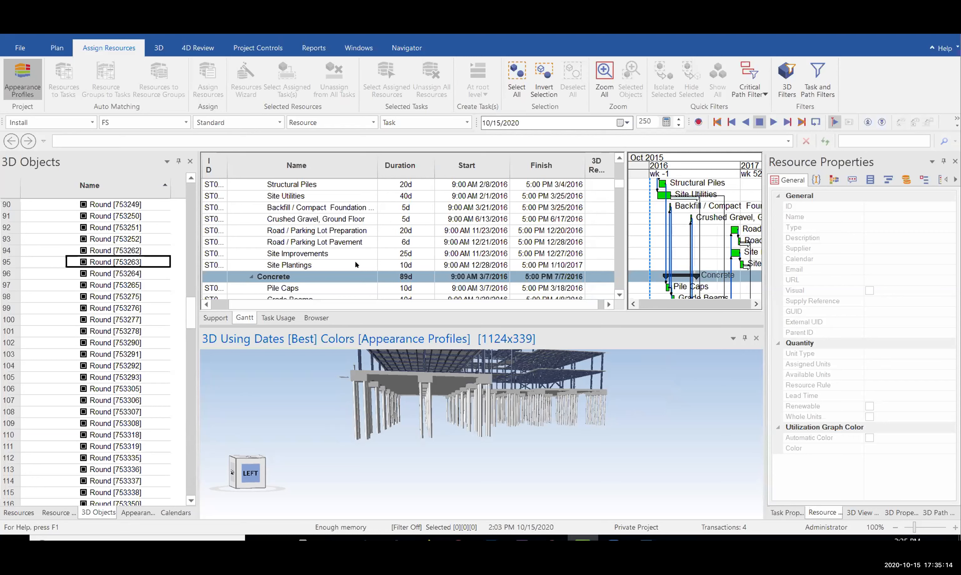
{"action": "scroll", "coordinate": [290, 212], "scroll_direction": "up", "scroll_amount": 1}
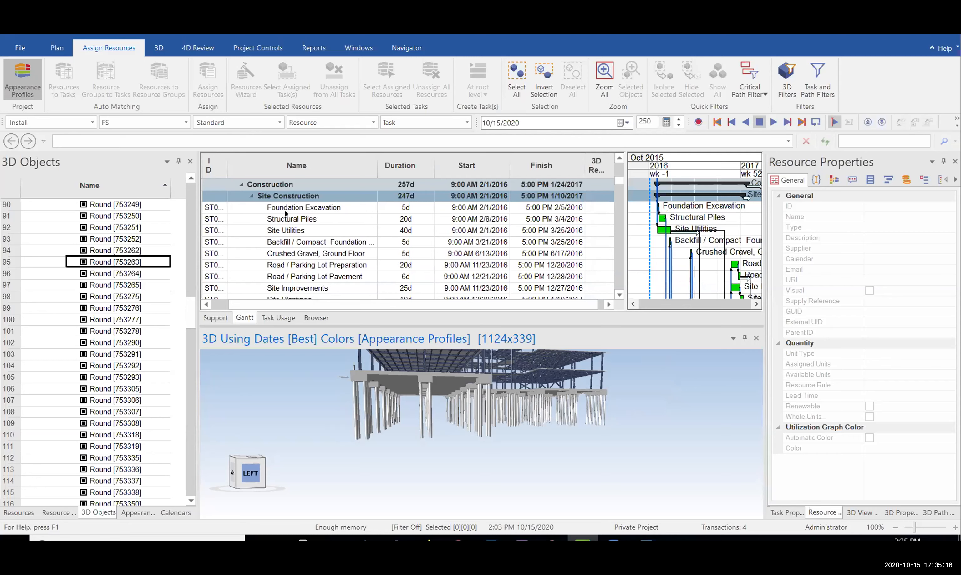
Select the Structural Piles task and window-select the 56 piles on the model's left side
{"action": "left_click", "coordinate": [293, 219]}
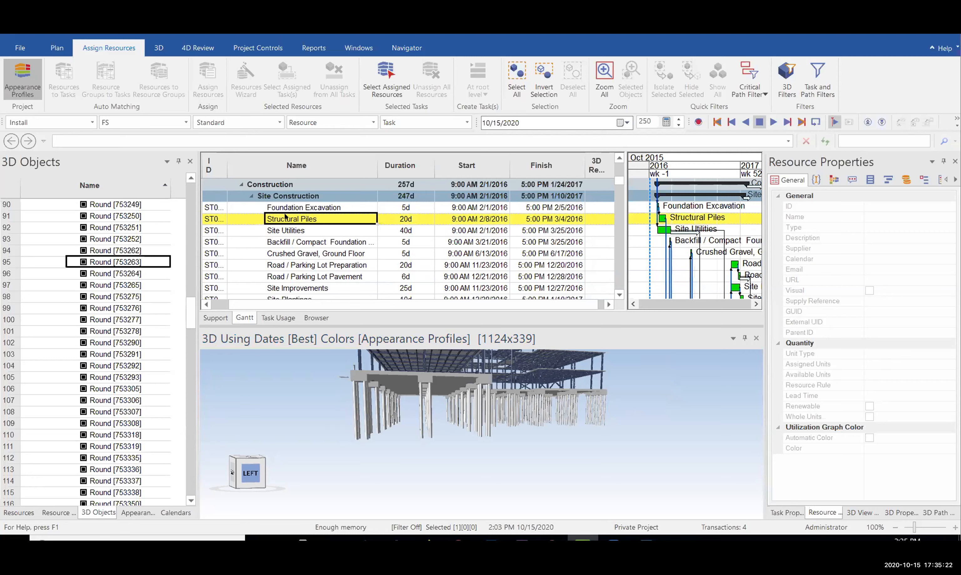
{"action": "middle_click_drag", "start_coordinate": [568, 395], "coordinate": [389, 401]}
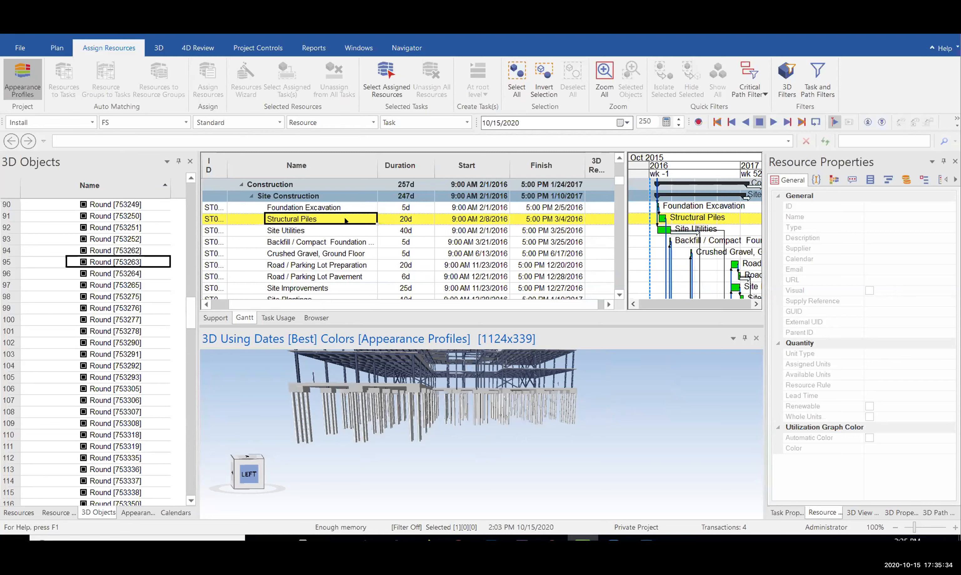
{"action": "left_click_drag", "start_coordinate": [435, 415], "coordinate": [507, 412]}
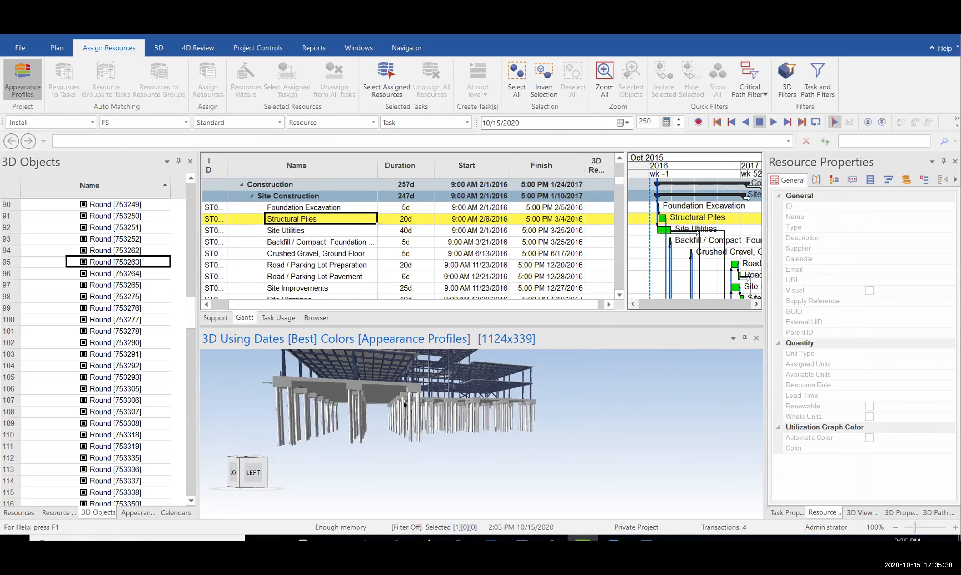
{"action": "middle_click_drag", "start_coordinate": [403, 401], "coordinate": [437, 402]}
{"action": "left_click_drag", "start_coordinate": [398, 412], "coordinate": [298, 470]}
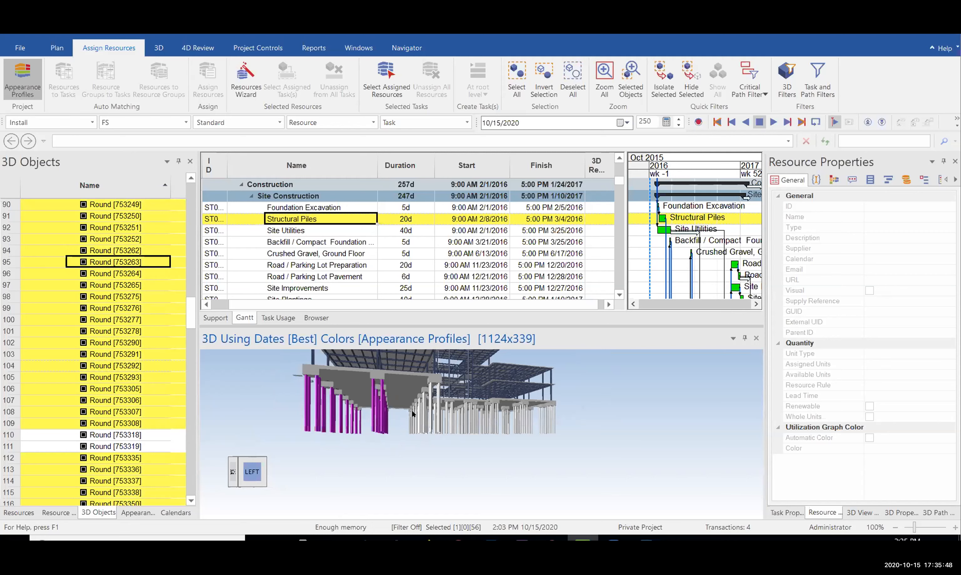
{"action": "middle_click_drag", "start_coordinate": [412, 420], "coordinate": [411, 430]}
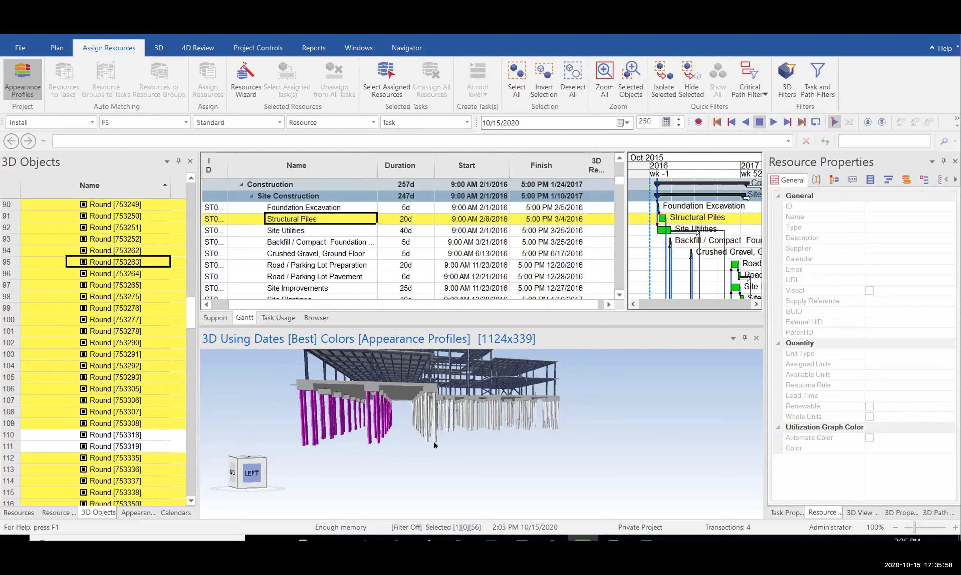
Box-select all 205 pile objects in the 3D view and orbit to check the selection
{"action": "left_click", "coordinate": [378, 435], "text": "ctrl"}
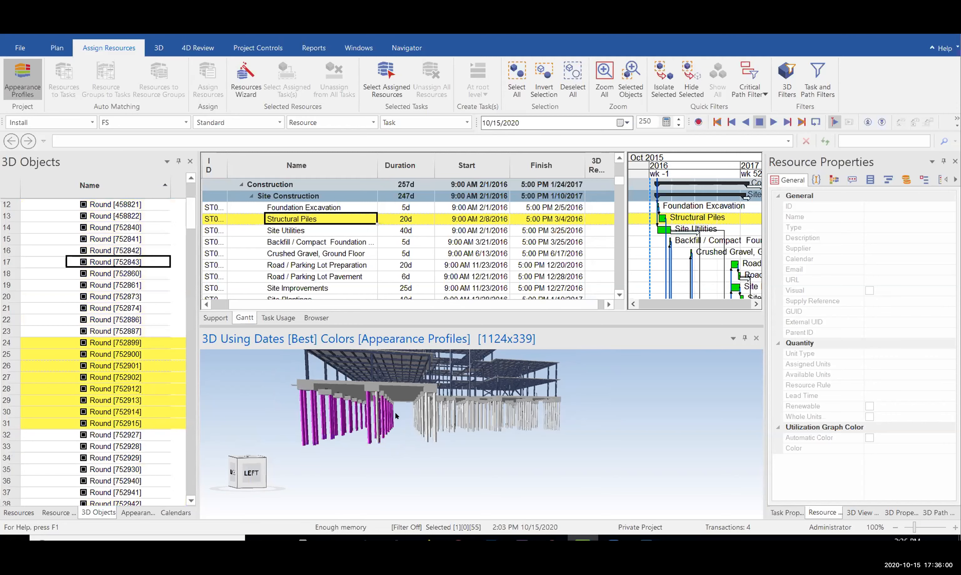
{"action": "left_click", "coordinate": [595, 420]}
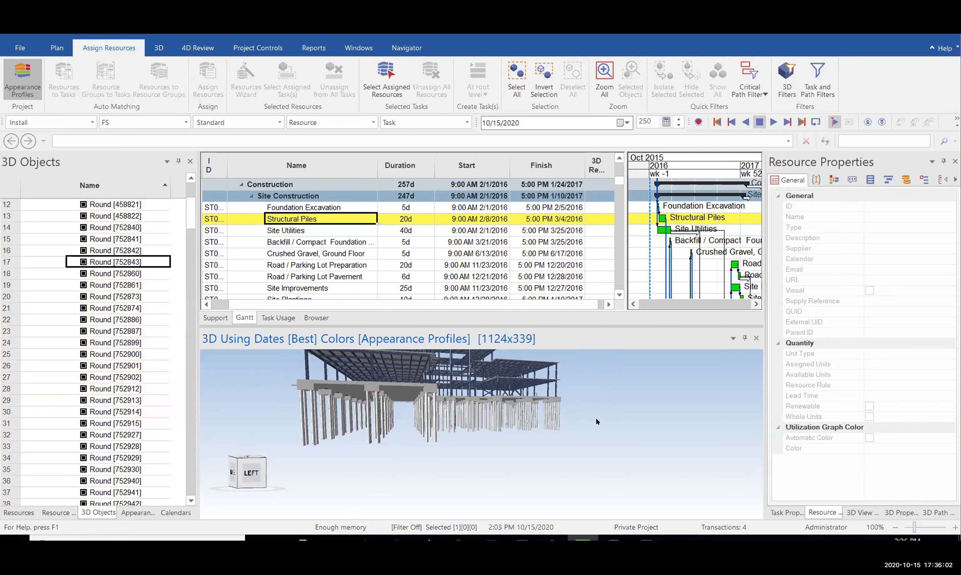
{"action": "left_click_drag", "start_coordinate": [575, 420], "coordinate": [275, 454]}
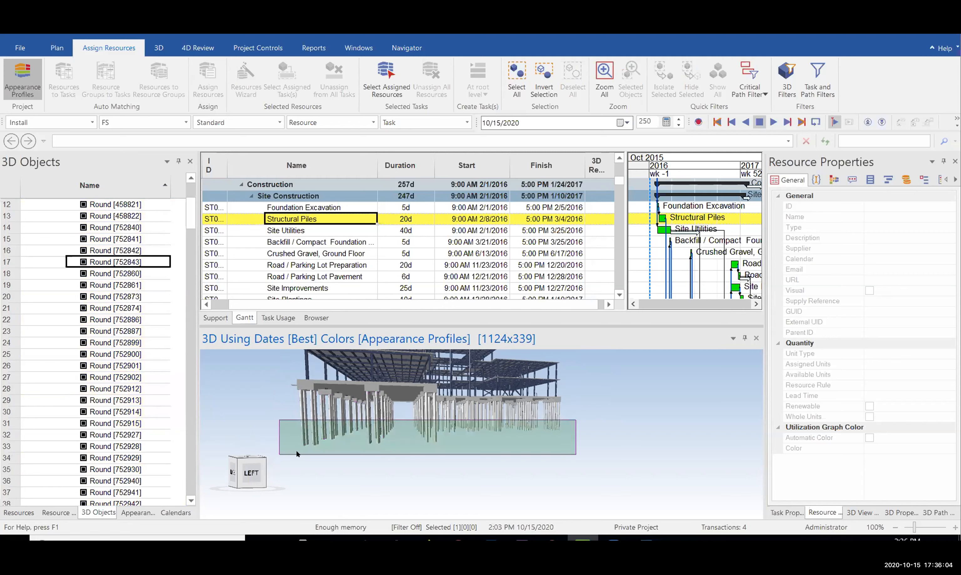
{"action": "left_click_drag", "start_coordinate": [289, 451], "coordinate": [291, 450]}
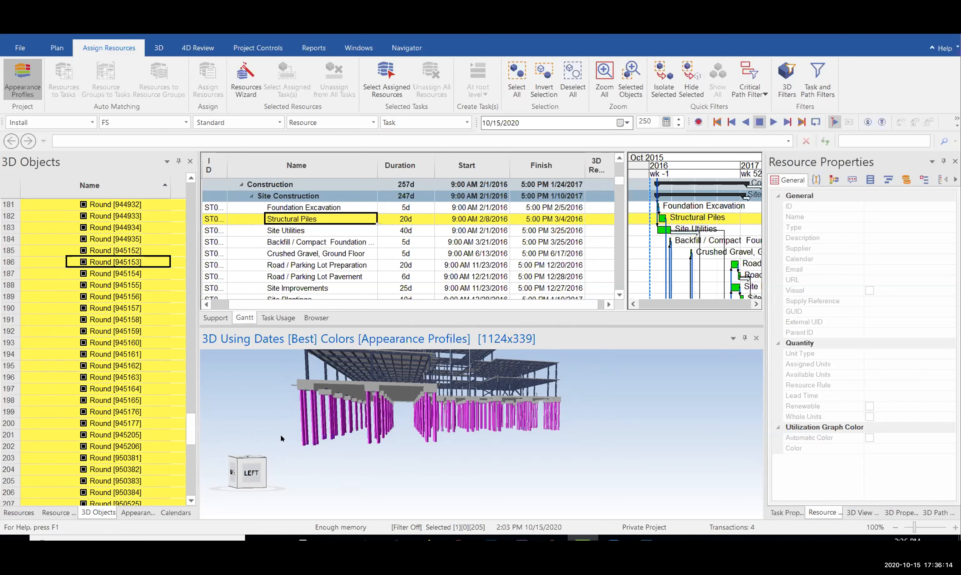
{"action": "mouse_move", "coordinate": [432, 420]}
{"action": "middle_mouse_down"}
{"action": "mouse_move", "coordinate": [434, 428]}
{"action": "mouse_move", "coordinate": [446, 414]}
{"action": "middle_mouse_up"}
{"action": "middle_click_drag", "start_coordinate": [497, 434], "coordinate": [492, 431]}
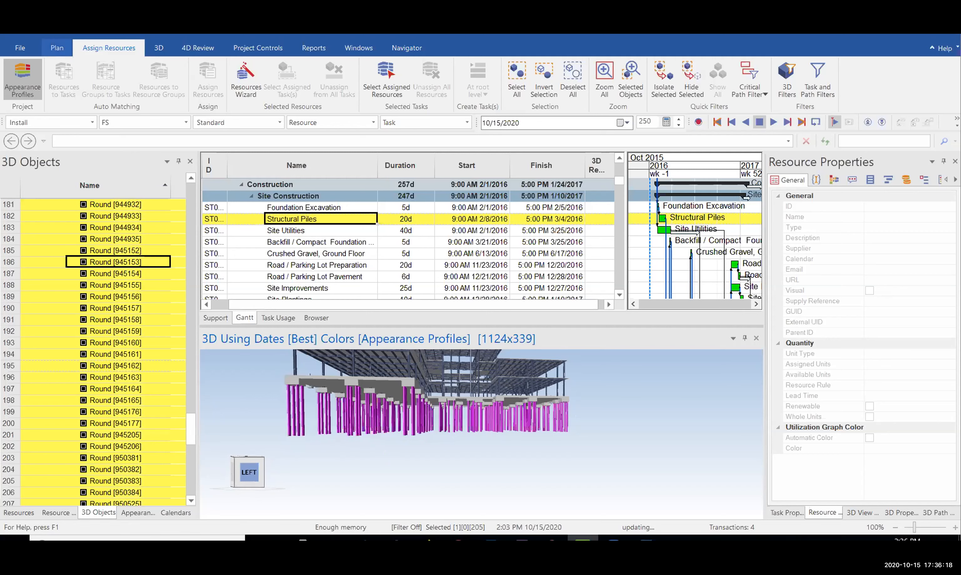
Use the Resources Wizard to create the Material resource Piles without building a tree
{"action": "left_click", "coordinate": [267, 94]}
{"action": "left_click", "coordinate": [448, 374]}
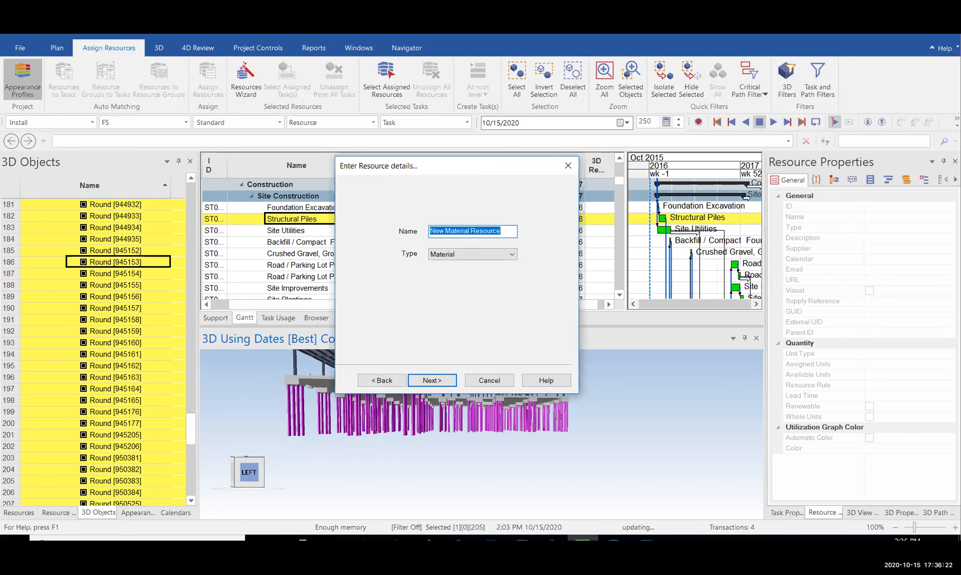
{"action": "type", "text": "Piles"}
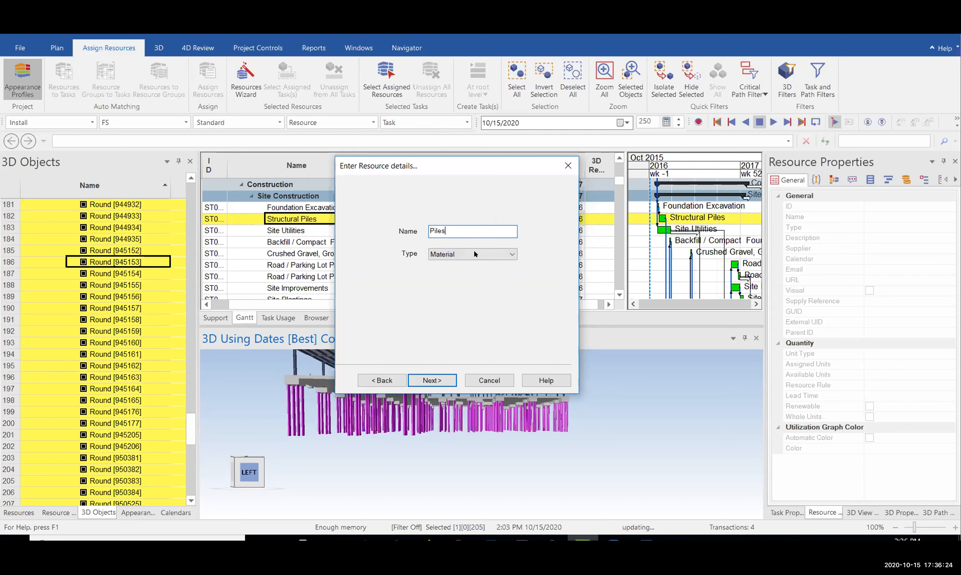
{"action": "left_click_drag", "start_coordinate": [405, 172], "coordinate": [459, 124]}
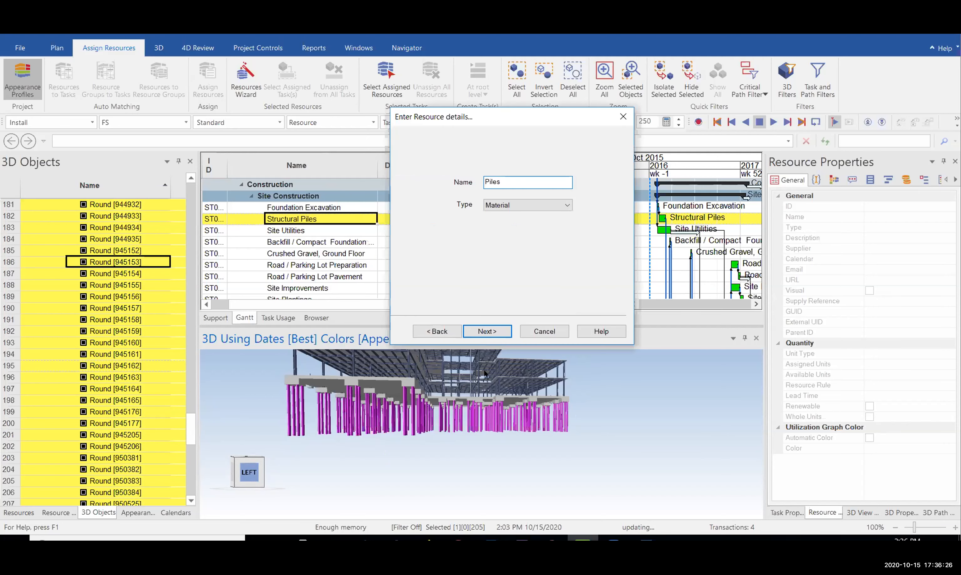
{"action": "left_click", "coordinate": [487, 331]}
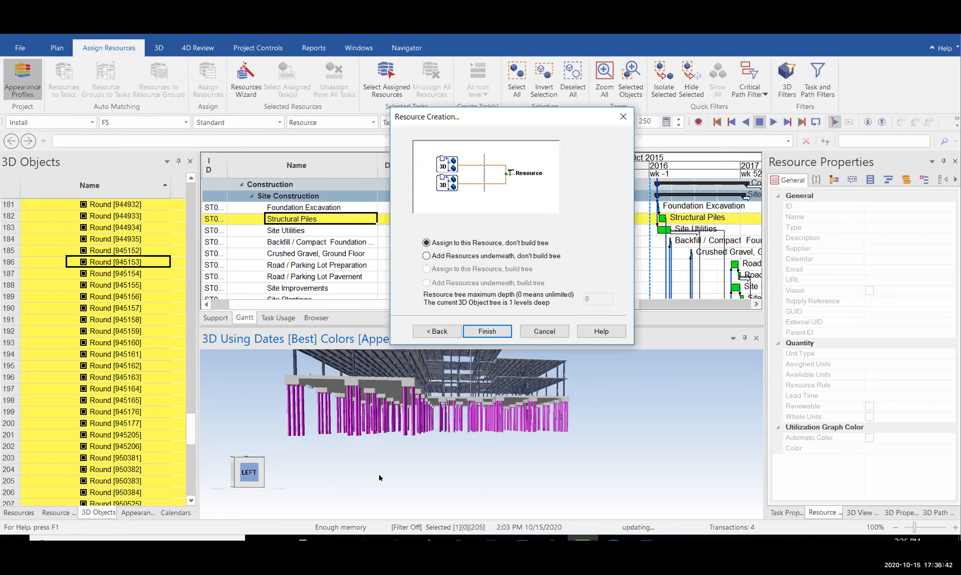
{"action": "left_click", "coordinate": [487, 331]}
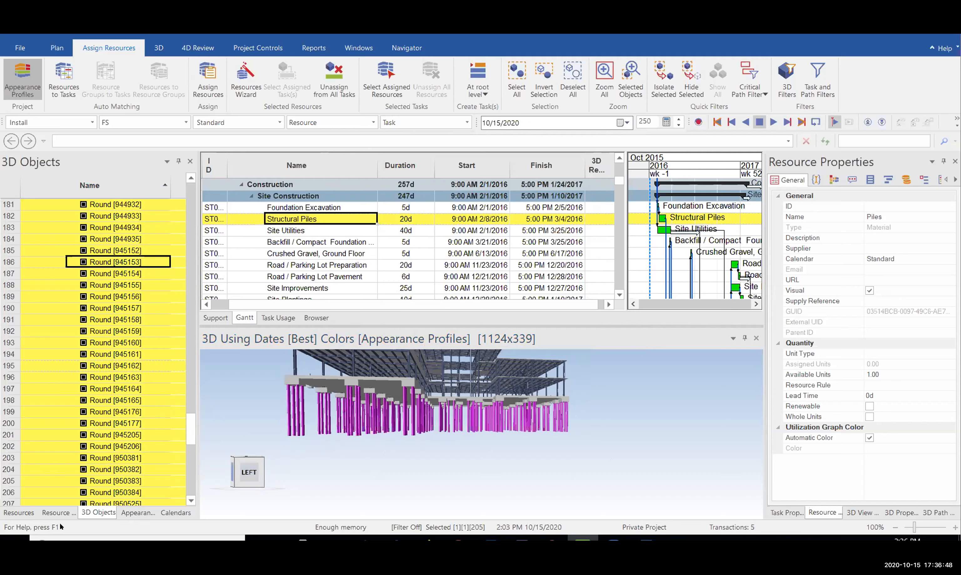
Show the Resources list, briefly viewing the 3D Objects and Appearance Profiles lists
{"action": "left_click", "coordinate": [22, 512]}
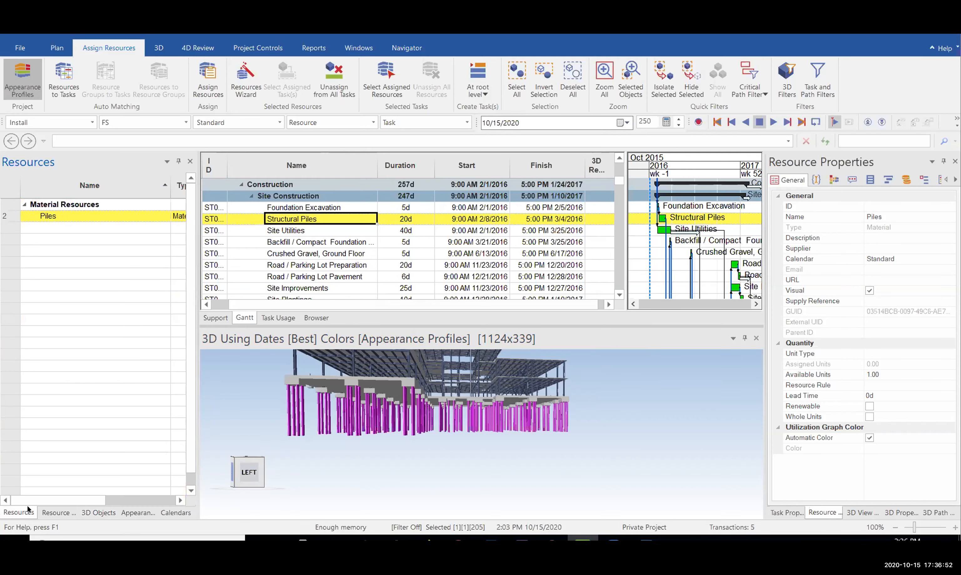
{"action": "left_click", "coordinate": [25, 490]}
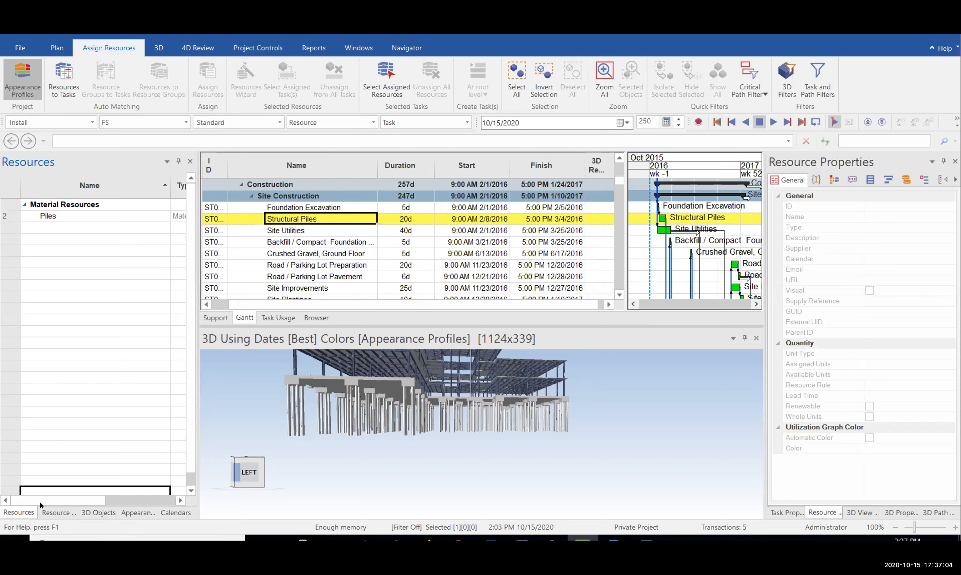
{"action": "left_click", "coordinate": [95, 513]}
{"action": "left_click", "coordinate": [142, 513]}
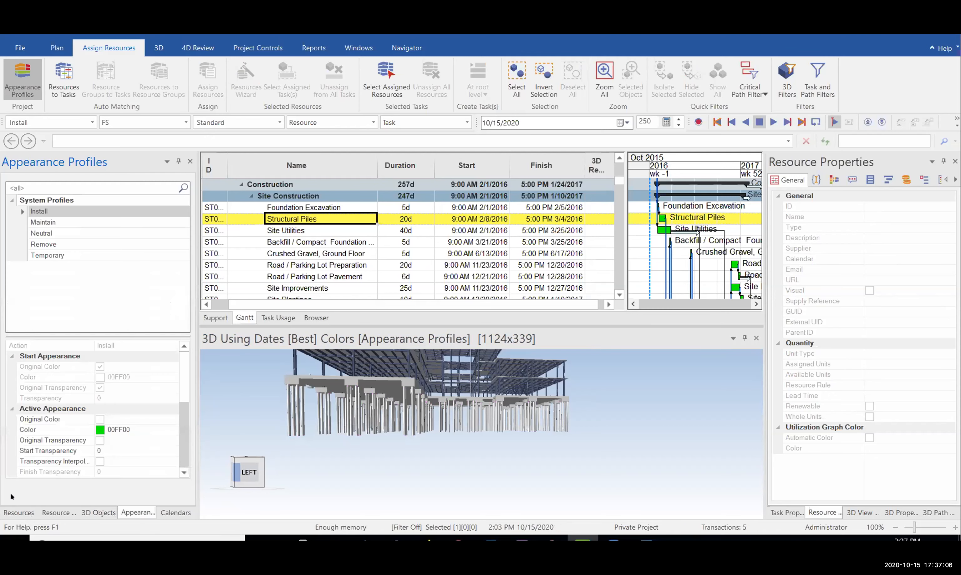
{"action": "left_click", "coordinate": [19, 513]}
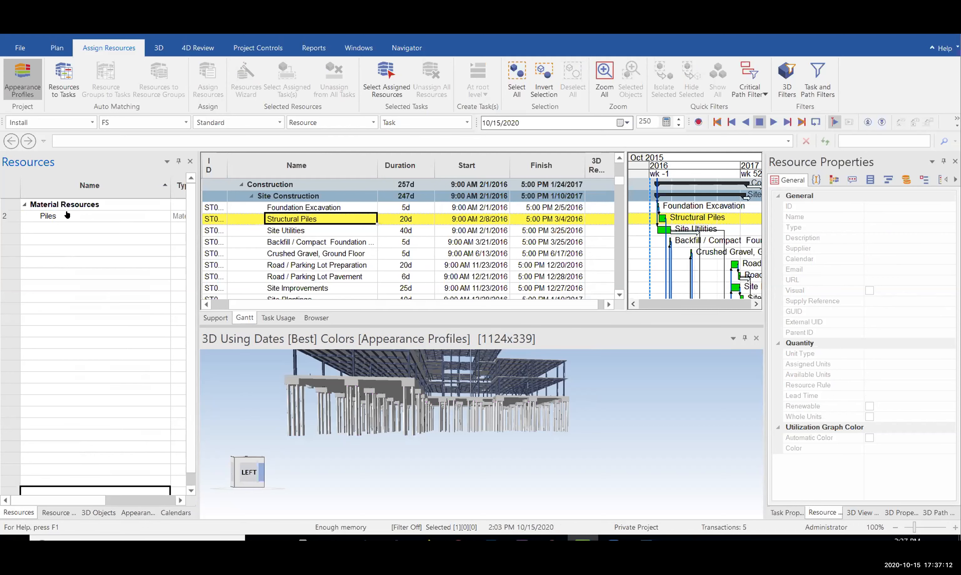
Select the Piles resource and orbit the model to inspect its highlighted piles
{"action": "left_click", "coordinate": [36, 219]}
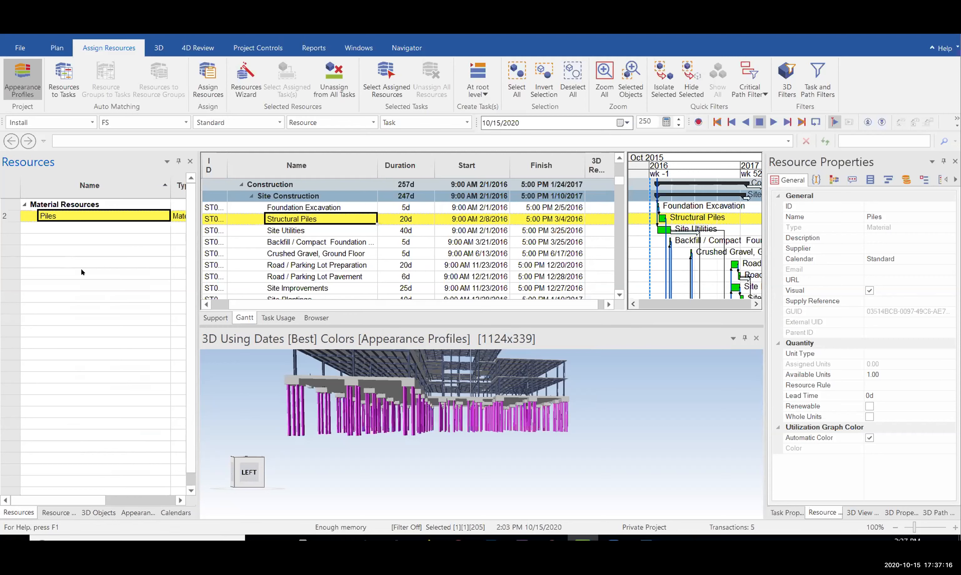
{"action": "left_click_drag", "start_coordinate": [436, 442], "coordinate": [450, 426]}
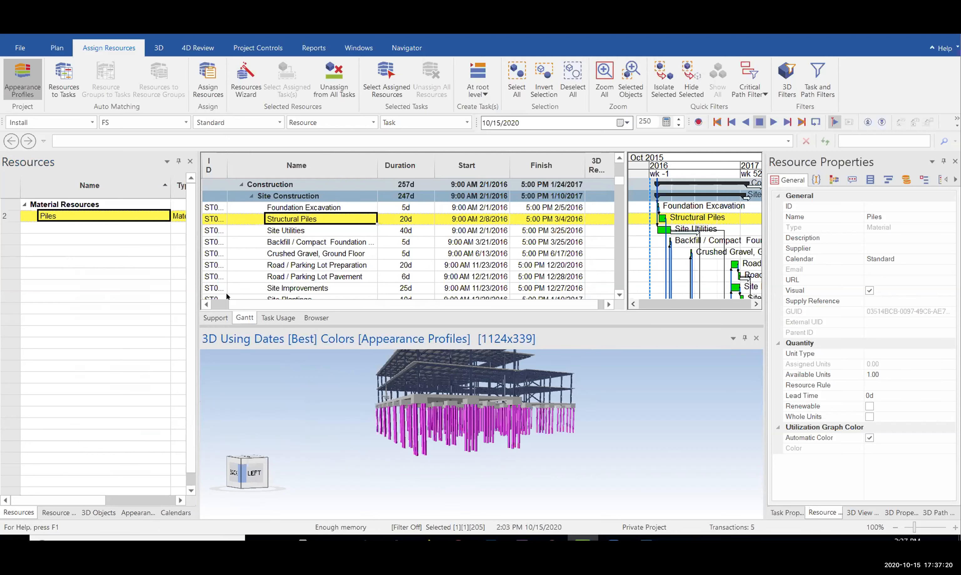
{"action": "left_click_drag", "start_coordinate": [444, 428], "coordinate": [579, 422]}
{"action": "left_click_drag", "start_coordinate": [483, 433], "coordinate": [485, 461]}
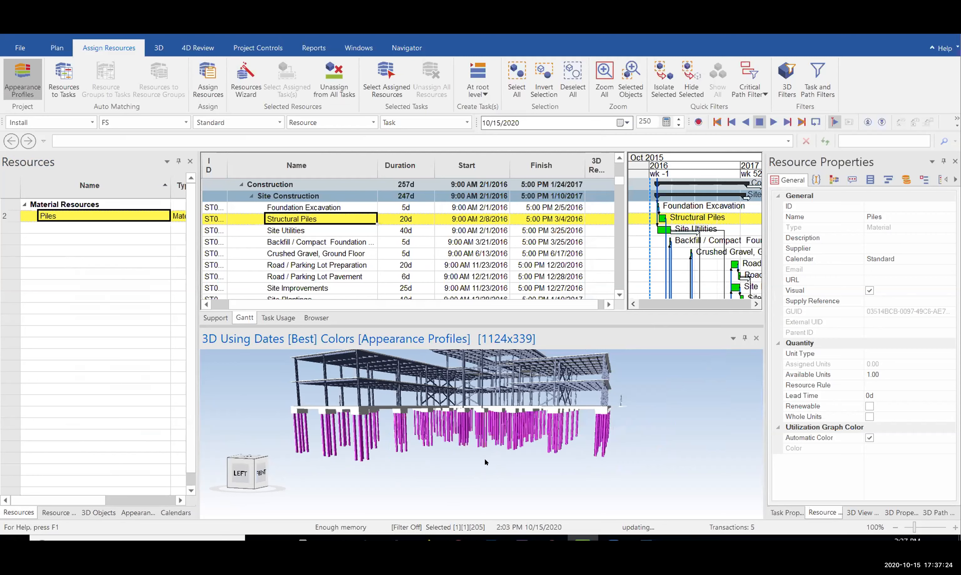
{"action": "key", "text": "alt+Tab"}
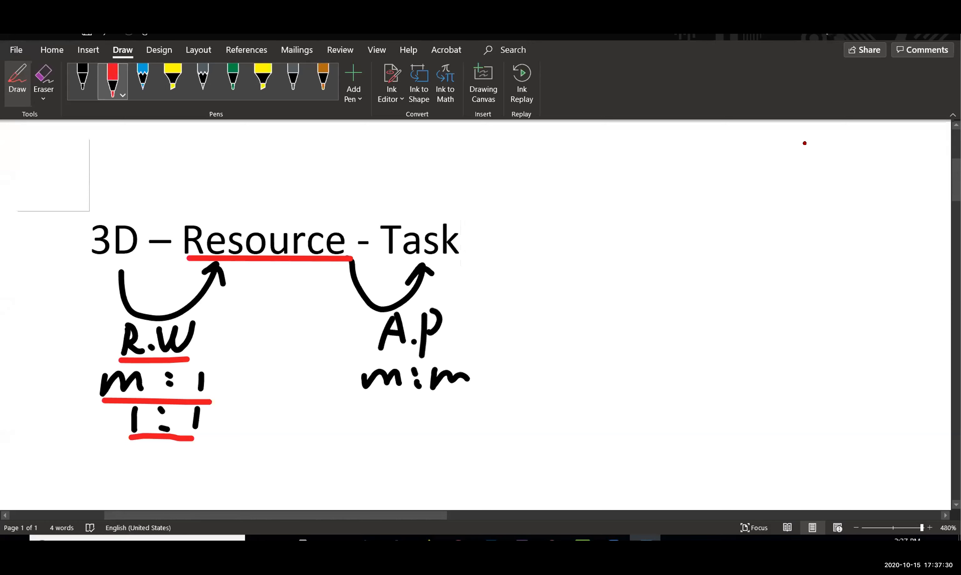
{"action": "key", "text": "alt+Tab"}
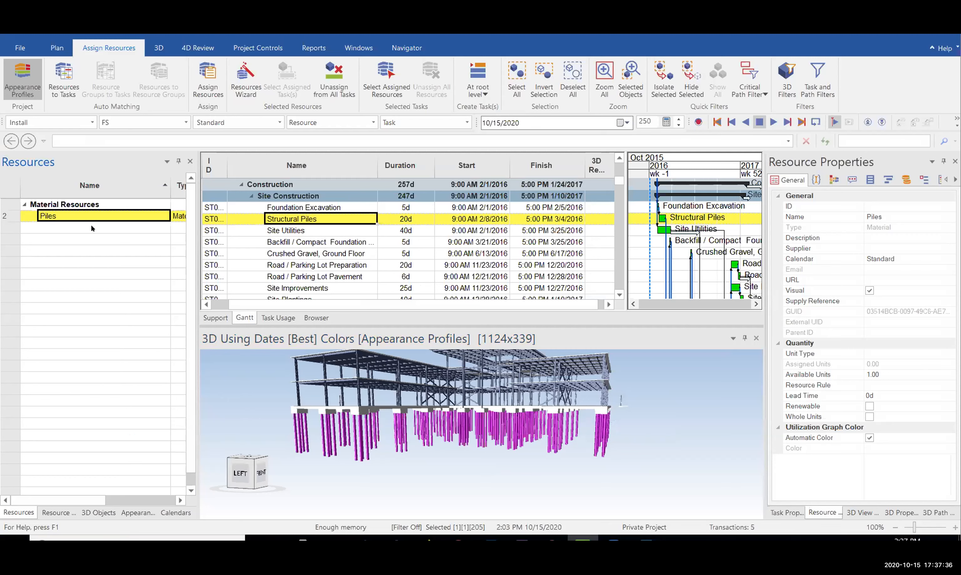
Assign the Piles resource to the Structural Piles task and check its 3D resource count
{"action": "left_click_drag", "start_coordinate": [71, 217], "coordinate": [319, 223]}
{"action": "left_click_drag", "start_coordinate": [99, 219], "coordinate": [321, 220]}
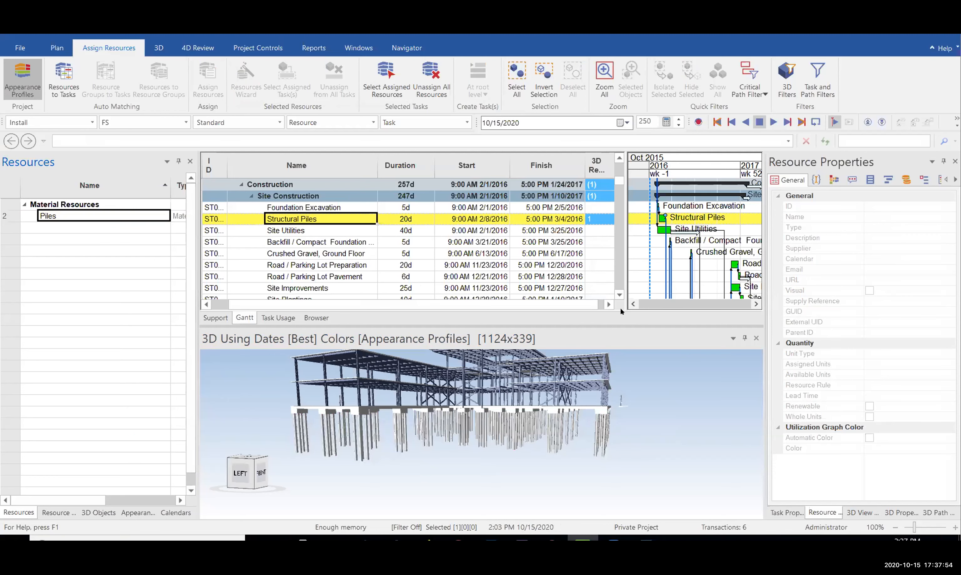
{"action": "left_click", "coordinate": [601, 216]}
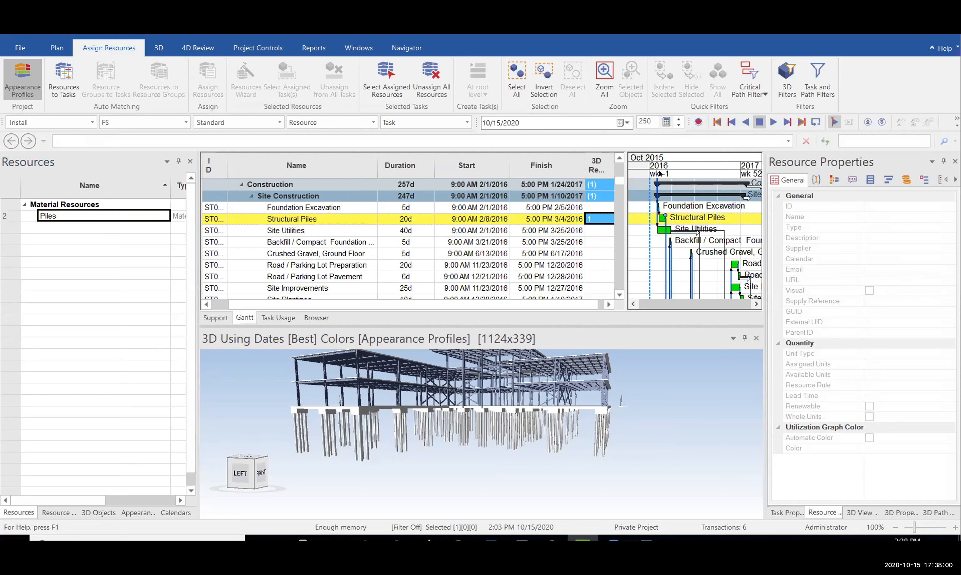
Scrub the focus date through late January to 2/24/2016, viewing the piles from below
{"action": "left_click", "coordinate": [652, 159]}
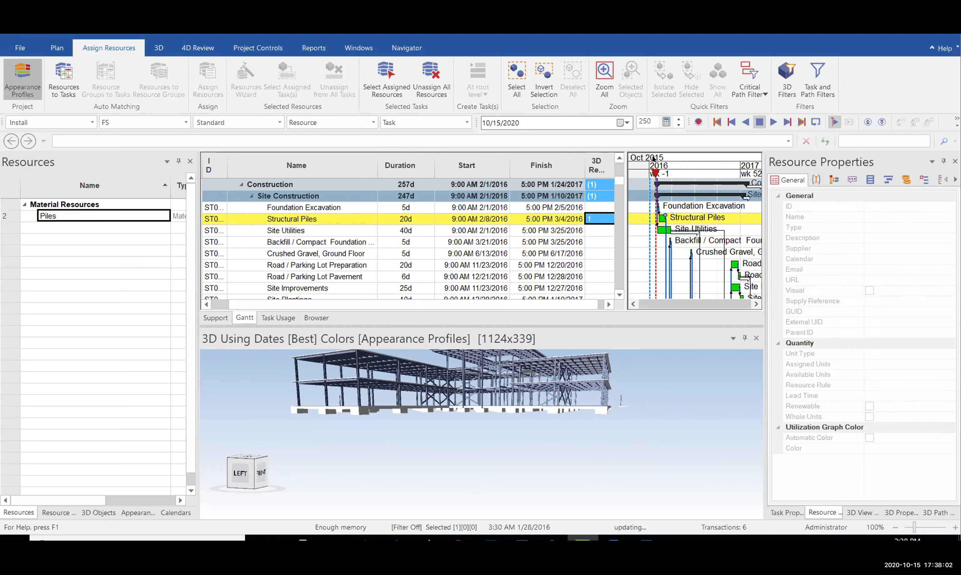
{"action": "mouse_move", "coordinate": [652, 165]}
{"action": "left_mouse_down"}
{"action": "mouse_move", "coordinate": [715, 155]}
{"action": "mouse_move", "coordinate": [661, 172]}
{"action": "left_mouse_up"}
{"action": "scroll", "coordinate": [676, 173], "scroll_direction": "up", "scroll_amount": 1}
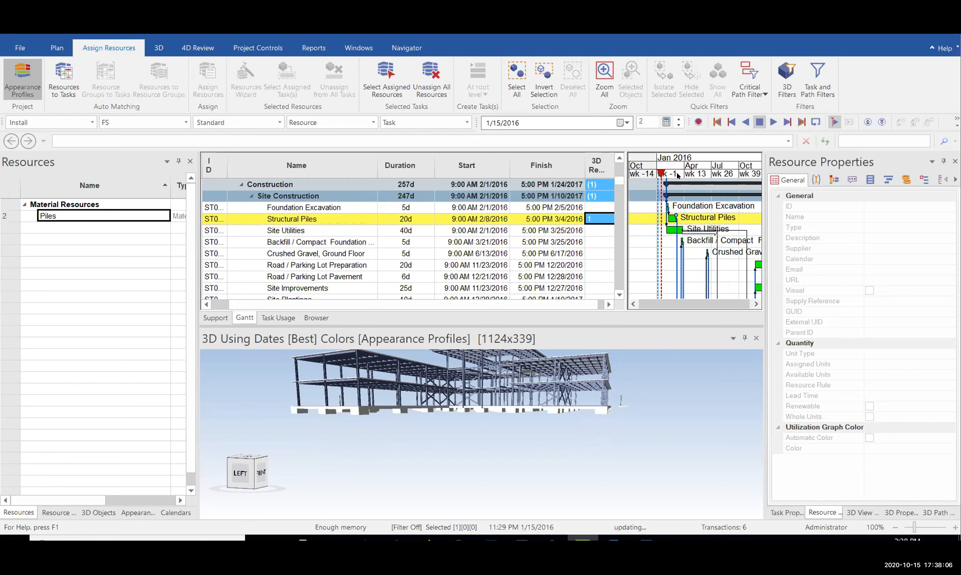
{"action": "scroll", "coordinate": [677, 176], "scroll_direction": "up", "scroll_amount": 1}
{"action": "left_click", "coordinate": [662, 159]}
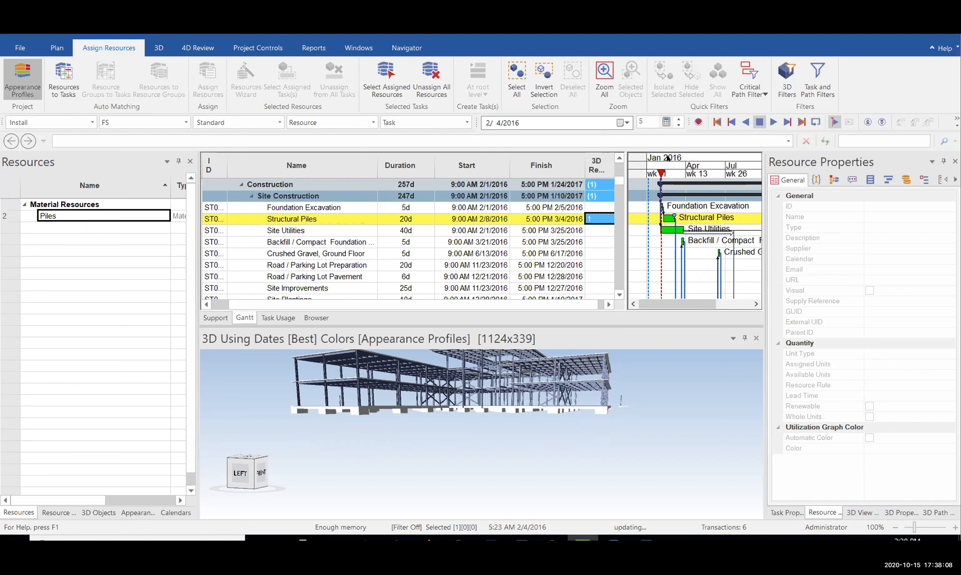
{"action": "left_click_drag", "start_coordinate": [661, 157], "coordinate": [666, 178]}
{"action": "scroll", "coordinate": [676, 165], "scroll_direction": "up", "scroll_amount": 1}
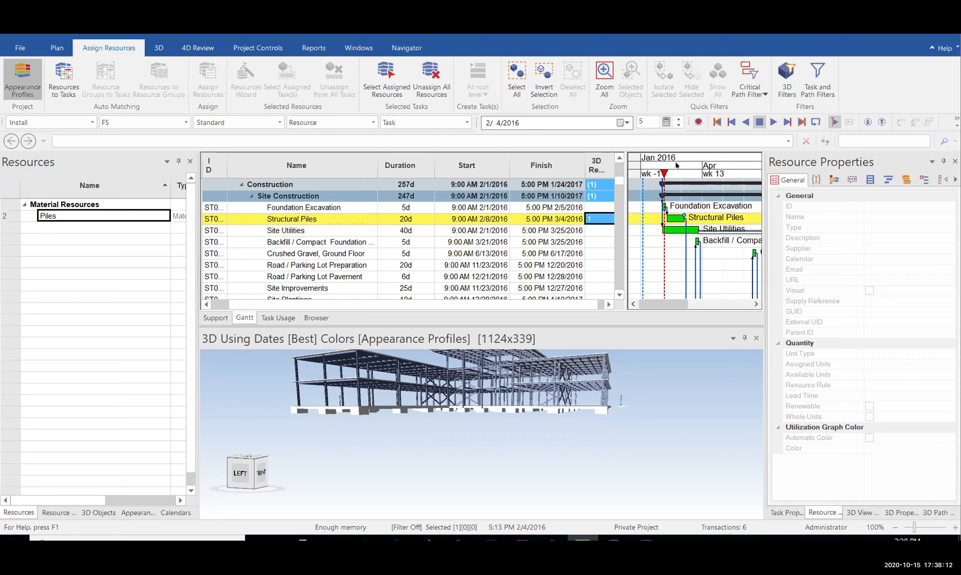
{"action": "left_click", "coordinate": [676, 166]}
{"action": "middle_click_drag", "start_coordinate": [449, 399], "coordinate": [453, 408]}
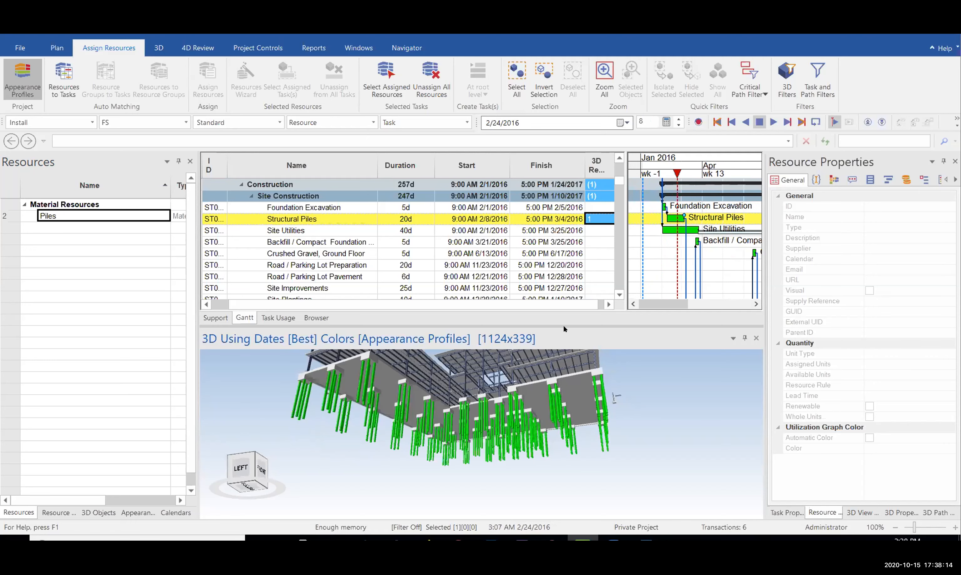
Preview the piles at 3/28, 2/21, 3/20 and 3/11/2016 while orbiting the building
{"action": "left_click", "coordinate": [699, 172]}
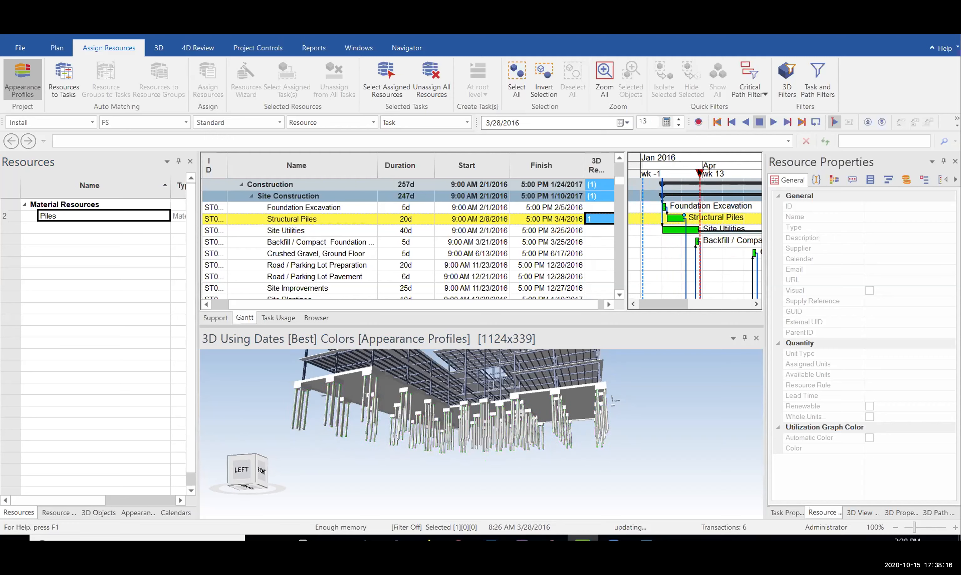
{"action": "middle_click_drag", "start_coordinate": [427, 430], "coordinate": [482, 415]}
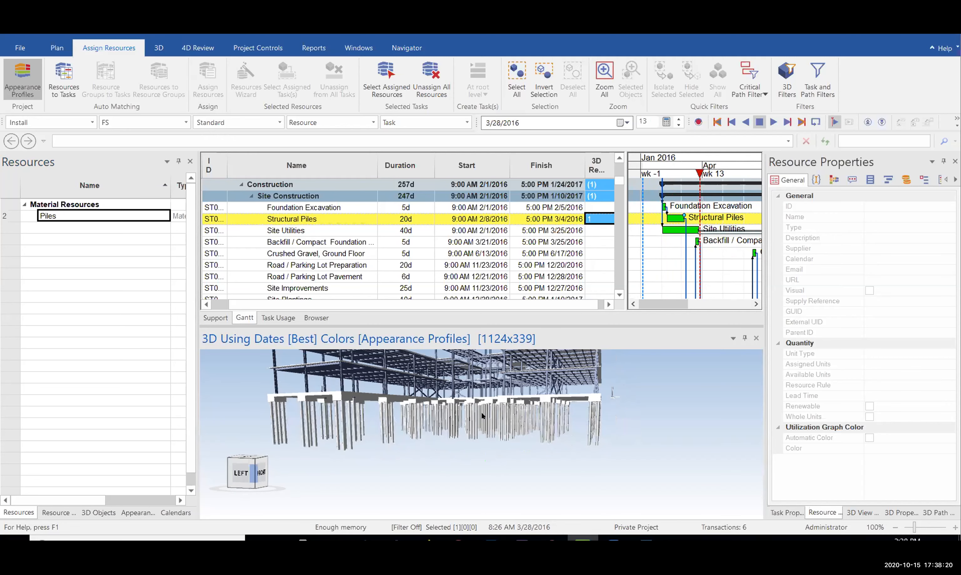
{"action": "left_click", "coordinate": [662, 160]}
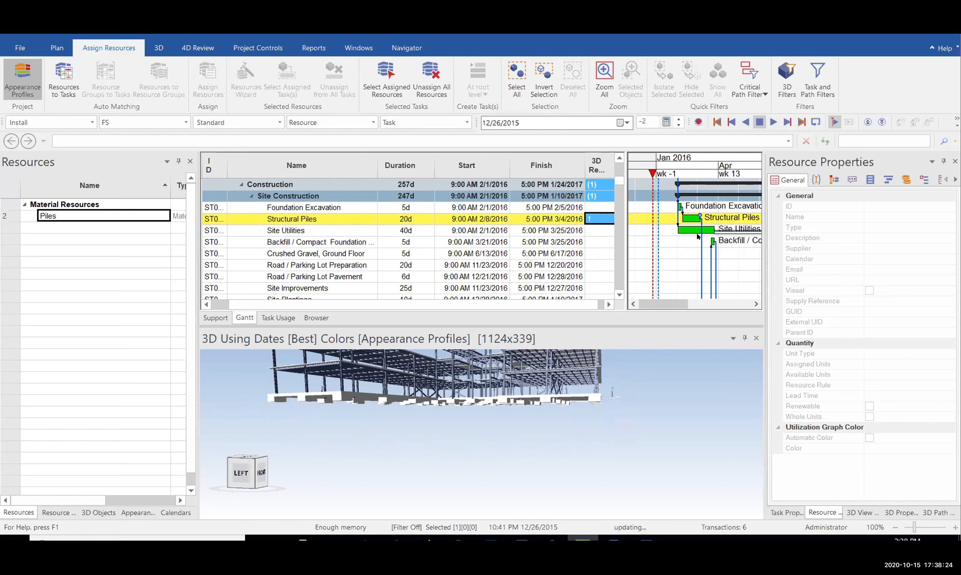
{"action": "left_click", "coordinate": [690, 160]}
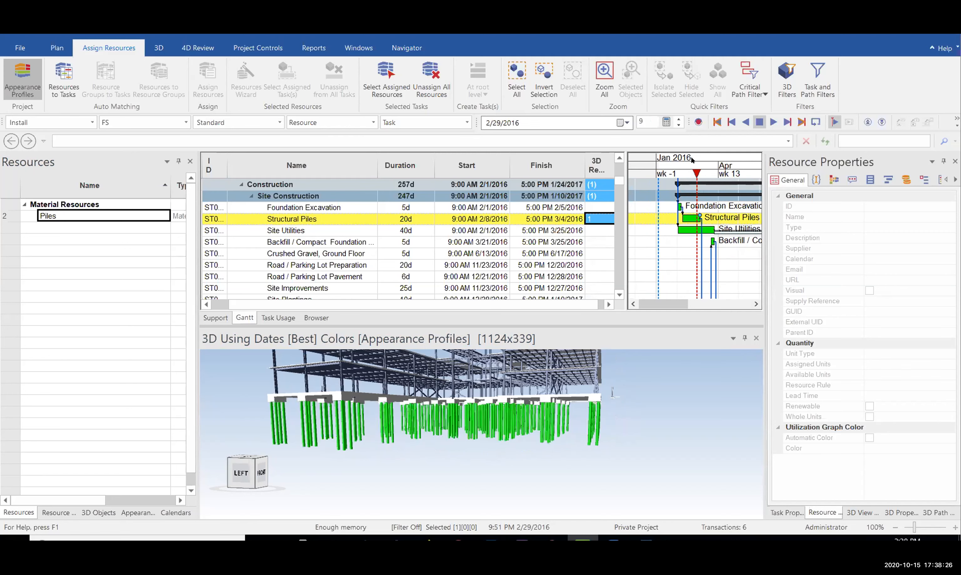
{"action": "left_click_drag", "start_coordinate": [516, 404], "coordinate": [493, 414]}
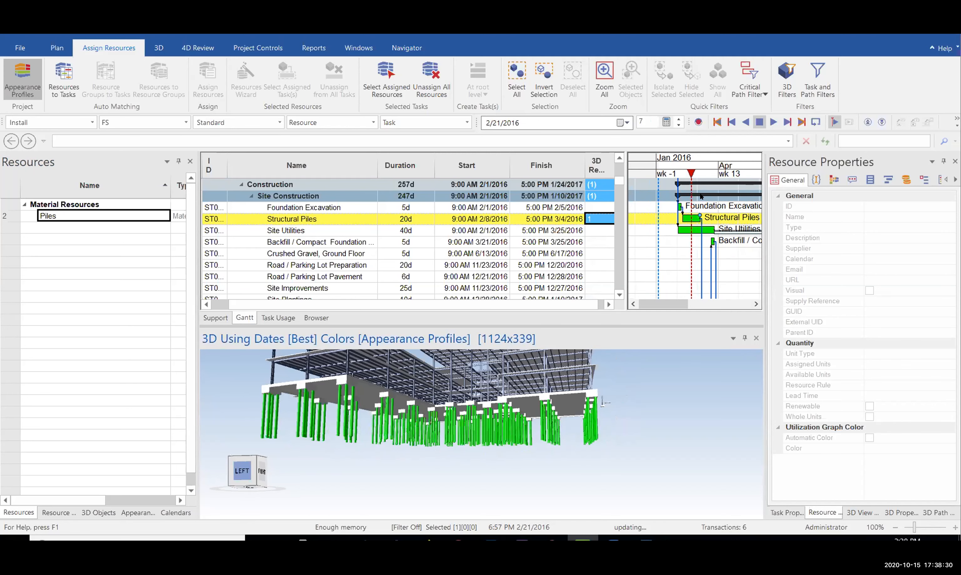
{"action": "left_click", "coordinate": [709, 166]}
{"action": "mouse_move", "coordinate": [419, 421]}
{"action": "left_mouse_down"}
{"action": "mouse_move", "coordinate": [411, 398]}
{"action": "mouse_move", "coordinate": [411, 416]}
{"action": "left_mouse_up"}
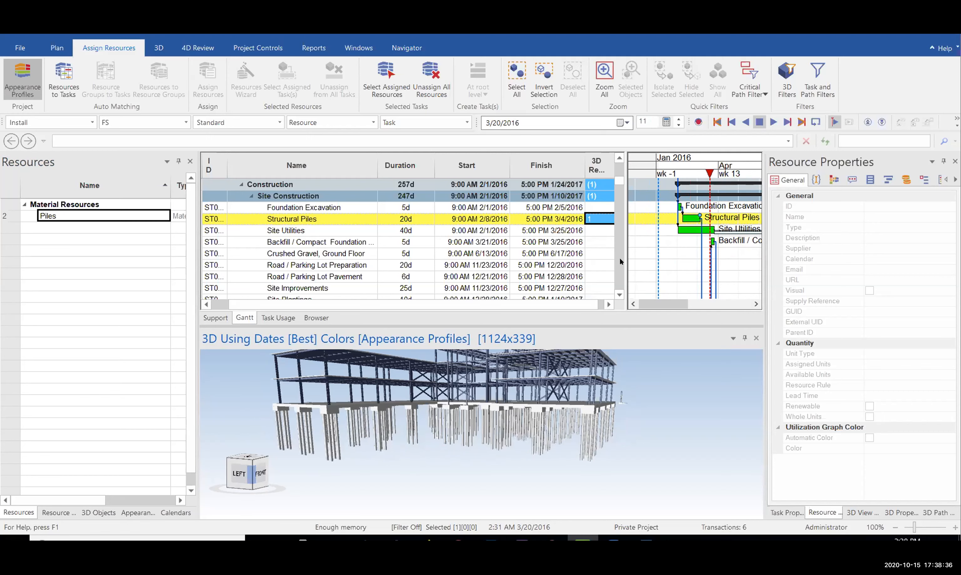
{"action": "left_click_drag", "start_coordinate": [709, 168], "coordinate": [692, 166]}
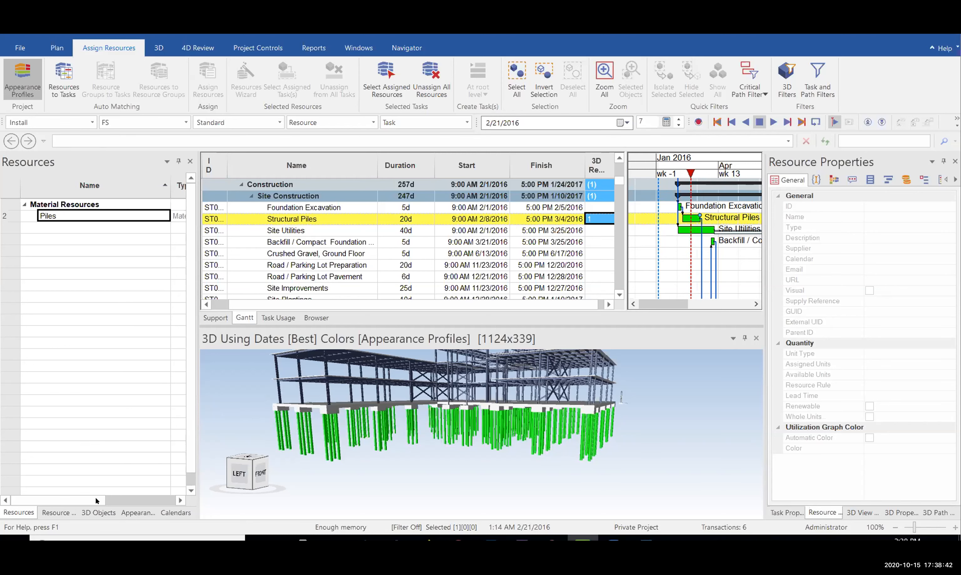
Unassign all resources and add a new appearance profile named Piles
{"action": "left_click", "coordinate": [134, 511]}
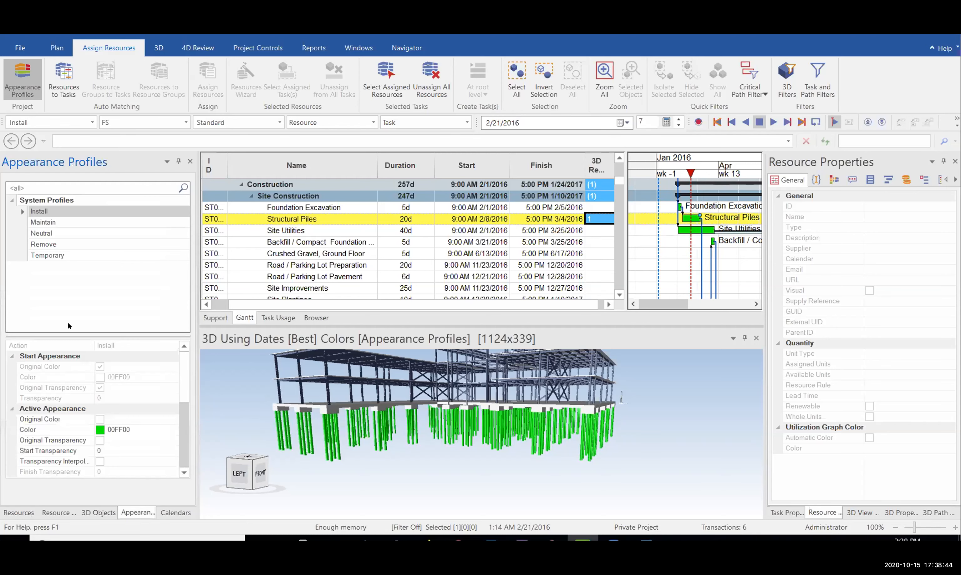
{"action": "left_click", "coordinate": [449, 82]}
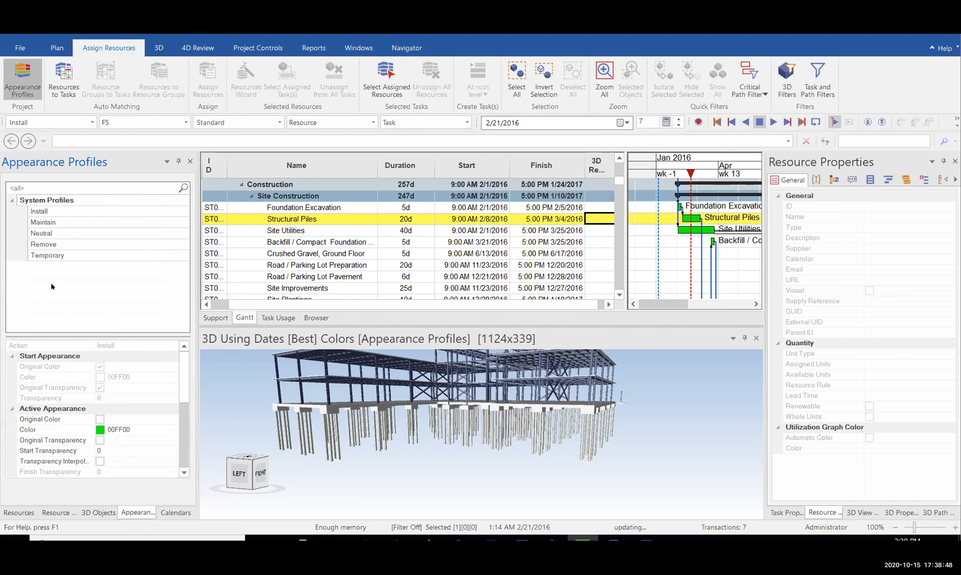
{"action": "right_click", "coordinate": [73, 291]}
{"action": "left_click", "coordinate": [82, 292]}
{"action": "type", "text": "Piles"}
{"action": "key", "text": "Return"}
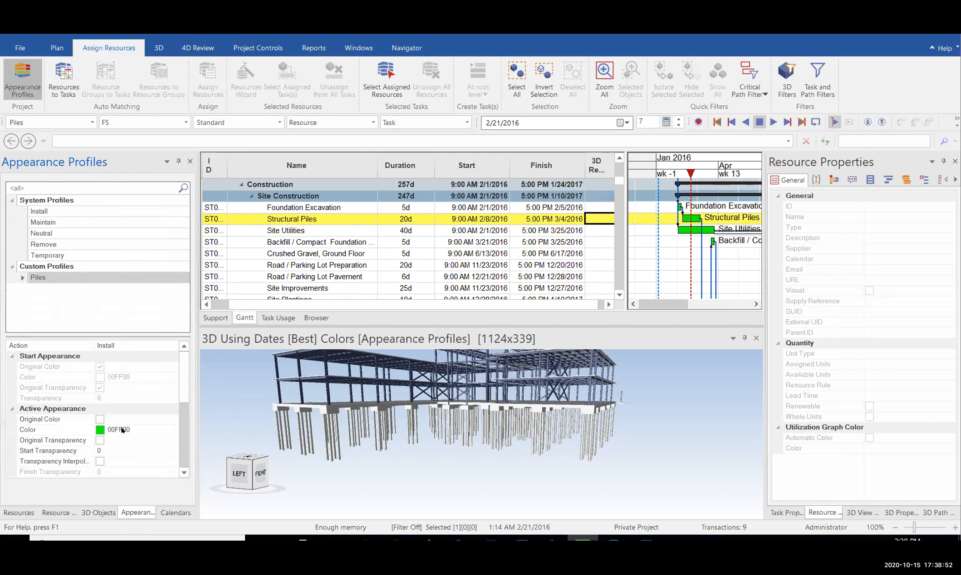
Set the Piles profile's active colour to orange and its growth type to Bottom - Top
{"action": "left_click", "coordinate": [171, 429]}
{"action": "left_click", "coordinate": [174, 430]}
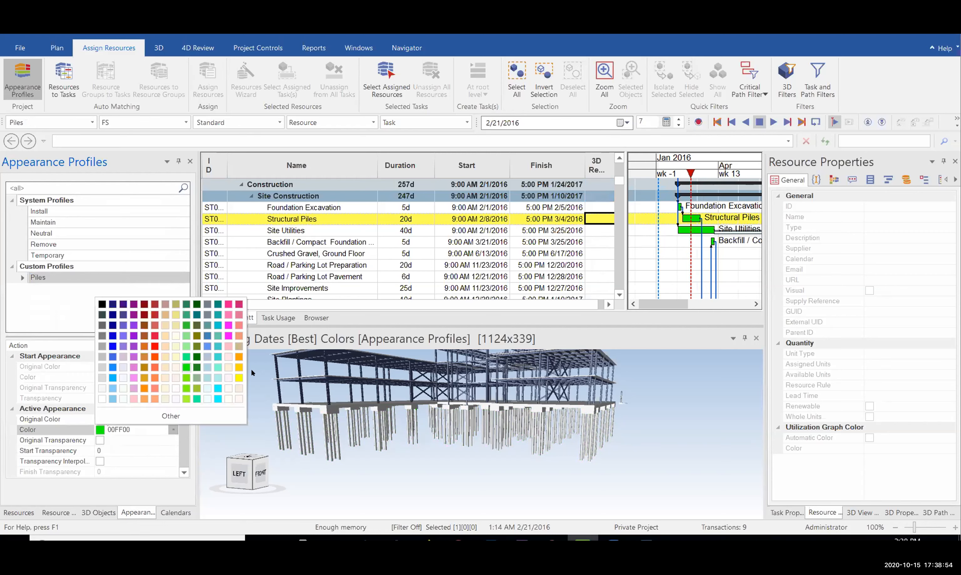
{"action": "left_click", "coordinate": [239, 358]}
{"action": "scroll", "coordinate": [113, 418], "scroll_direction": "down", "scroll_amount": 3}
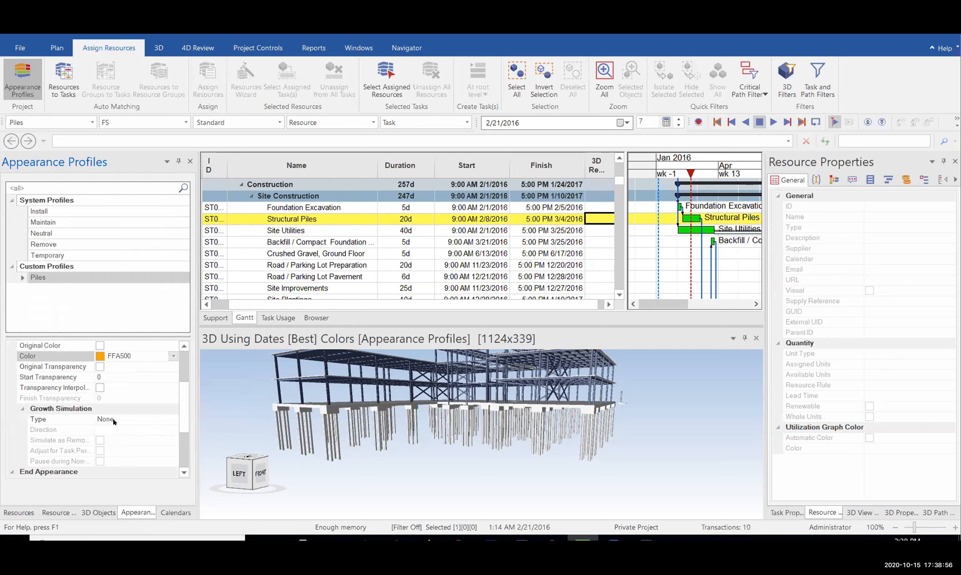
{"action": "left_click", "coordinate": [43, 420]}
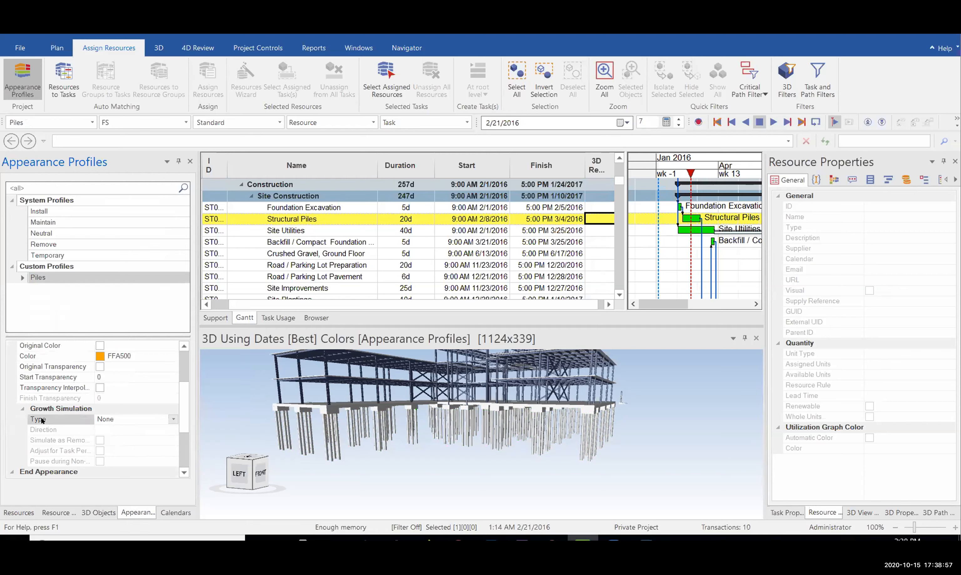
{"action": "left_click", "coordinate": [133, 419]}
{"action": "left_click", "coordinate": [131, 440]}
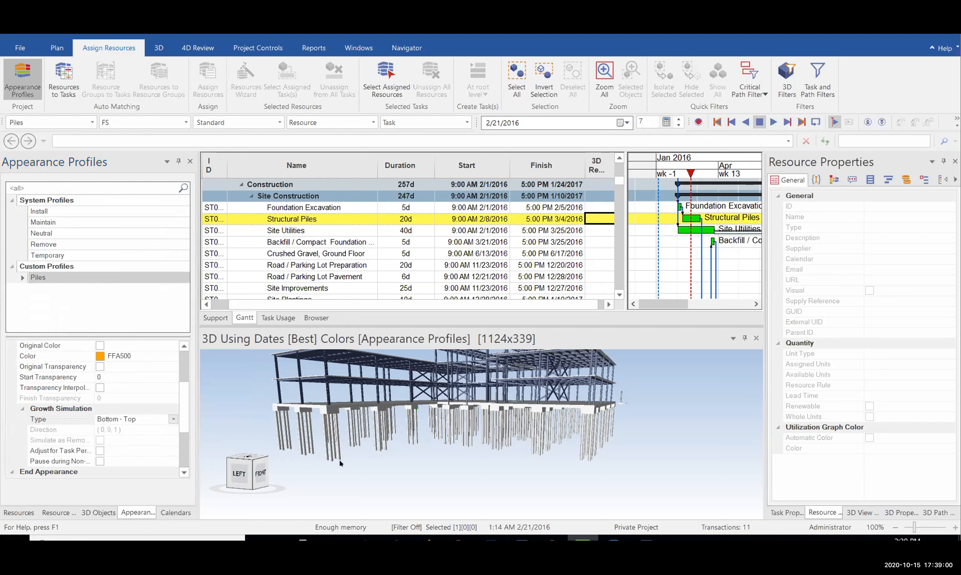
Select the Piles resource and assign it to the Structural Piles task
{"action": "left_click", "coordinate": [22, 512]}
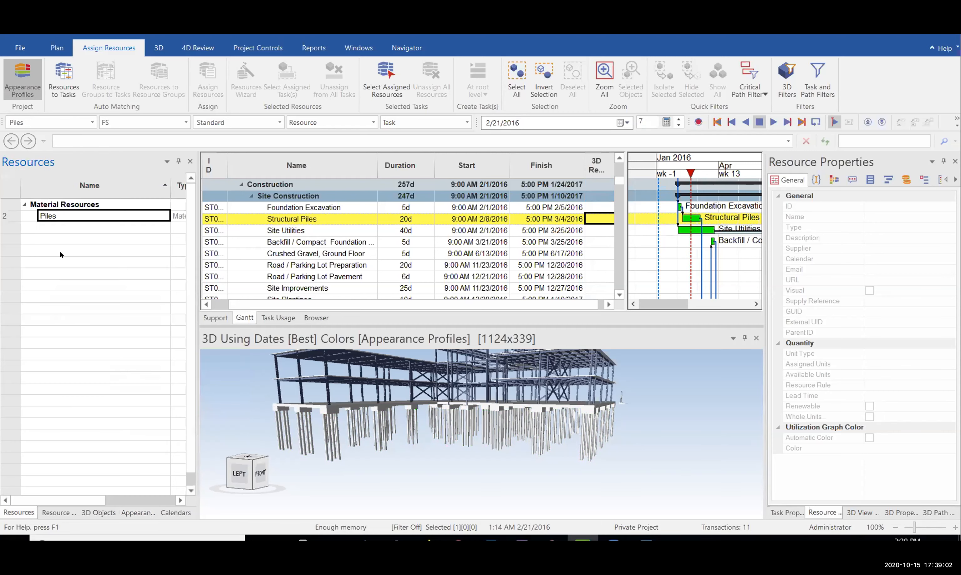
{"action": "left_click", "coordinate": [65, 216]}
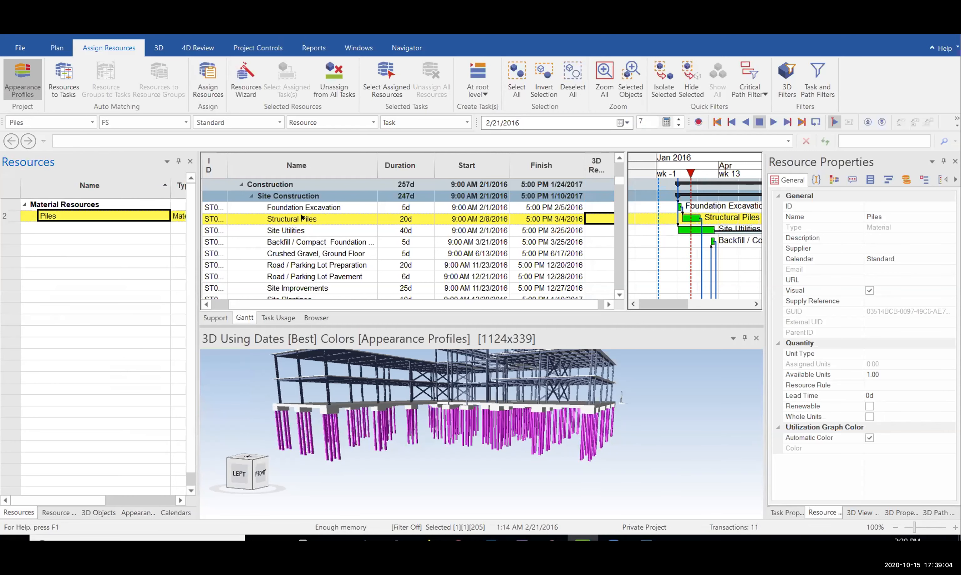
{"action": "left_click", "coordinate": [210, 78]}
Preview the orange piles at 1/25, 2/23, 3/11, 1/29 and 2/21/2016
{"action": "mouse_move", "coordinate": [690, 172]}
{"action": "left_mouse_down"}
{"action": "mouse_move", "coordinate": [673, 172]}
{"action": "mouse_move", "coordinate": [722, 155]}
{"action": "mouse_move", "coordinate": [732, 159]}
{"action": "mouse_move", "coordinate": [725, 174]}
{"action": "left_mouse_up"}
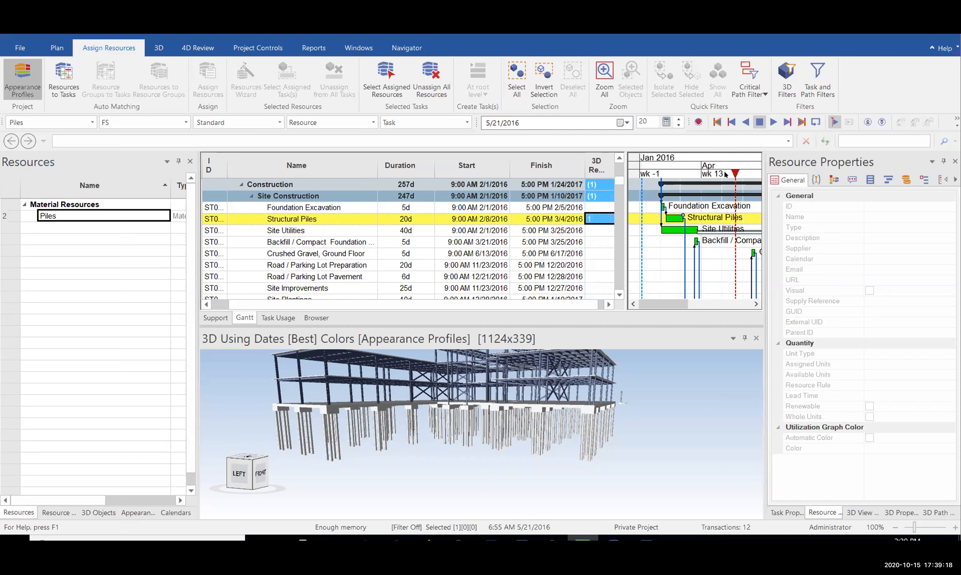
{"action": "mouse_move", "coordinate": [562, 419]}
{"action": "middle_mouse_down"}
{"action": "mouse_move", "coordinate": [522, 406]}
{"action": "mouse_move", "coordinate": [571, 408]}
{"action": "mouse_move", "coordinate": [534, 431]}
{"action": "mouse_move", "coordinate": [547, 422]}
{"action": "middle_mouse_up"}
{"action": "left_click", "coordinate": [675, 159]}
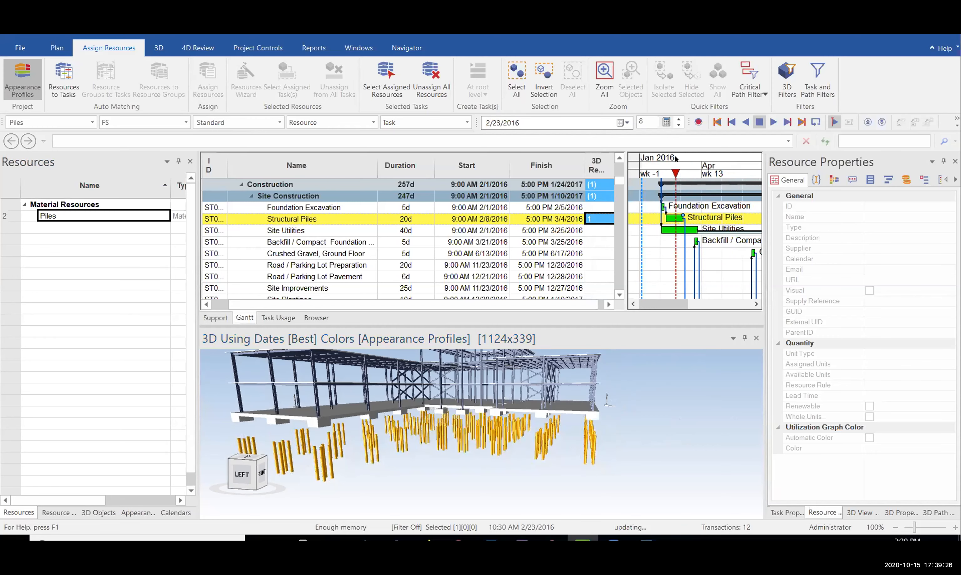
{"action": "left_click", "coordinate": [687, 158]}
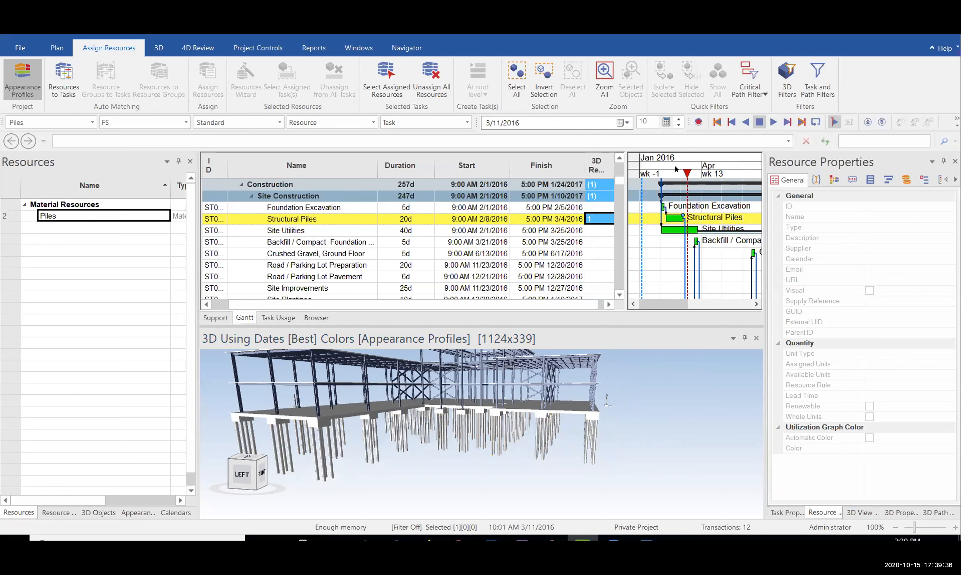
{"action": "left_click", "coordinate": [658, 172]}
{"action": "left_click", "coordinate": [677, 169]}
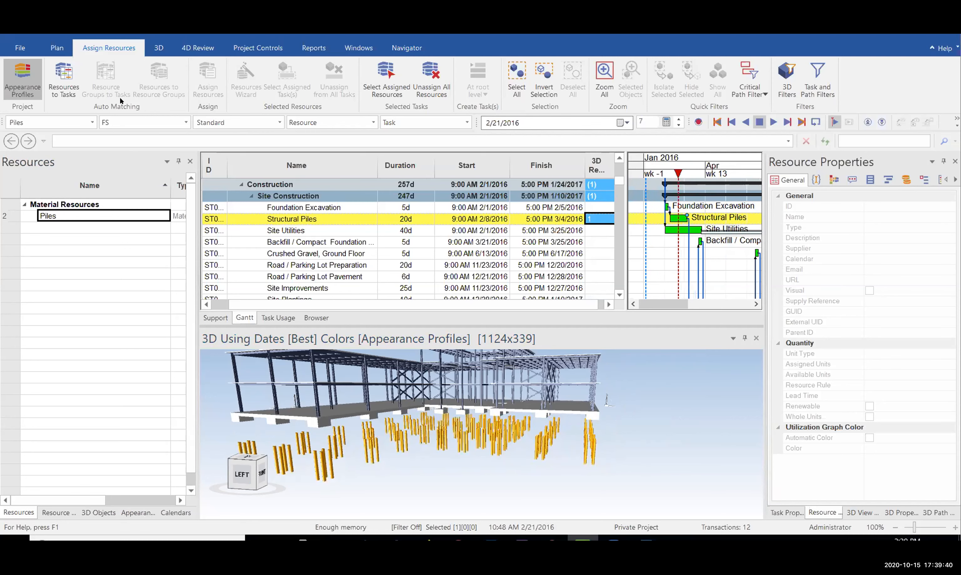
{"action": "left_click", "coordinate": [22, 78]}
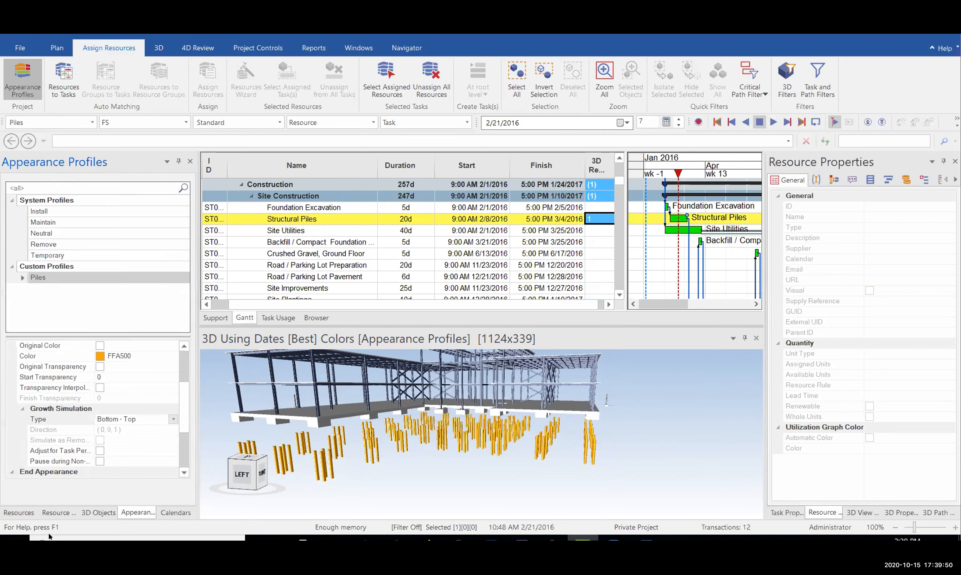
Select the Piles resource and unassign all resources from the tasks
{"action": "left_click", "coordinate": [26, 511]}
{"action": "left_click", "coordinate": [93, 217]}
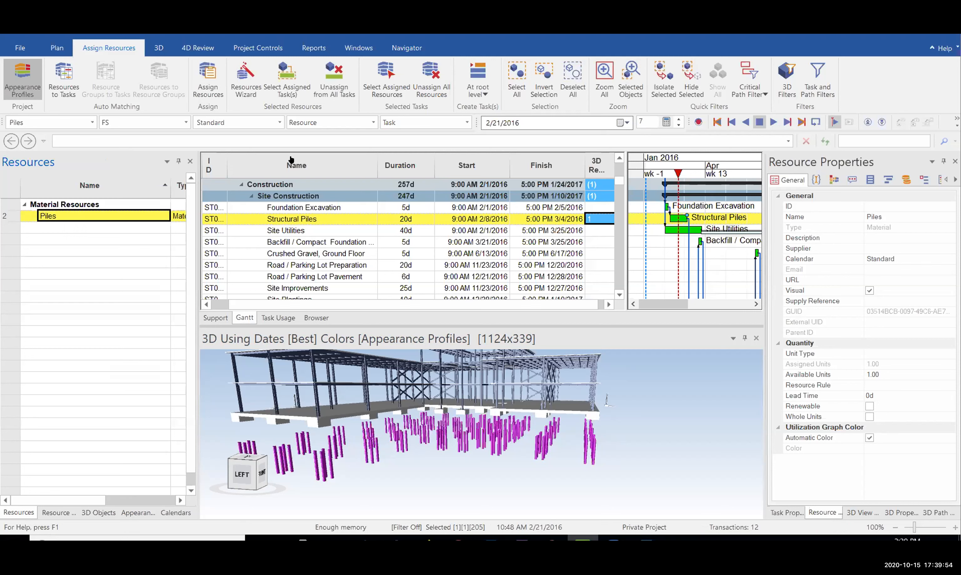
{"action": "left_click", "coordinate": [429, 94]}
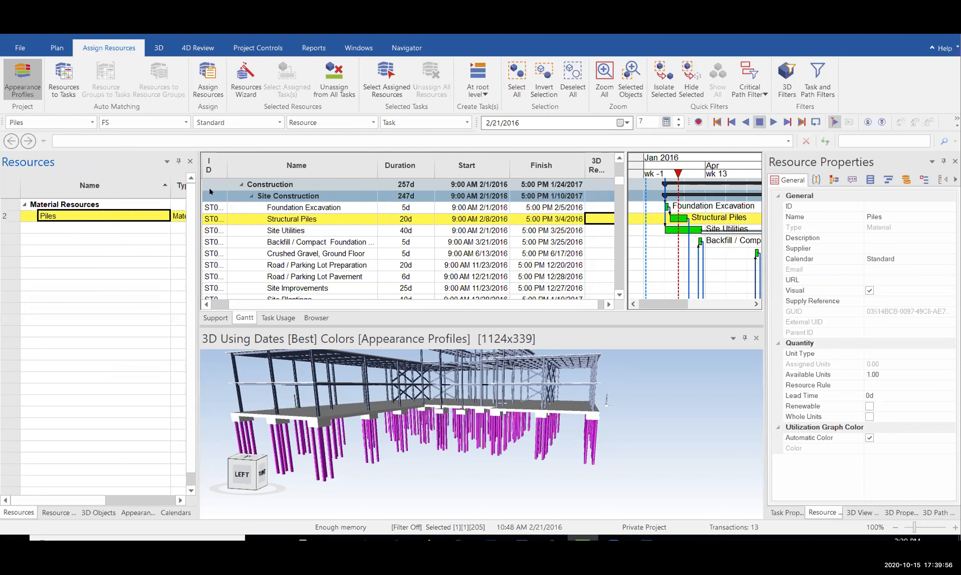
{"action": "left_click", "coordinate": [94, 238]}
{"action": "left_click", "coordinate": [78, 216]}
{"action": "scroll", "coordinate": [371, 234], "scroll_direction": "up", "scroll_amount": 2}
{"action": "scroll", "coordinate": [371, 229], "scroll_direction": "down", "scroll_amount": 1}
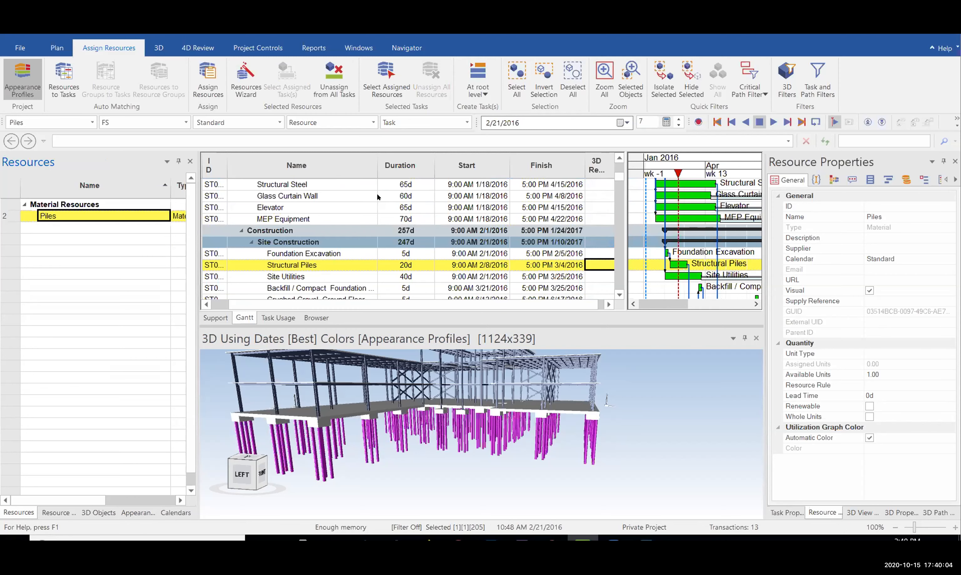
{"action": "scroll", "coordinate": [369, 202], "scroll_direction": "up", "scroll_amount": 3}
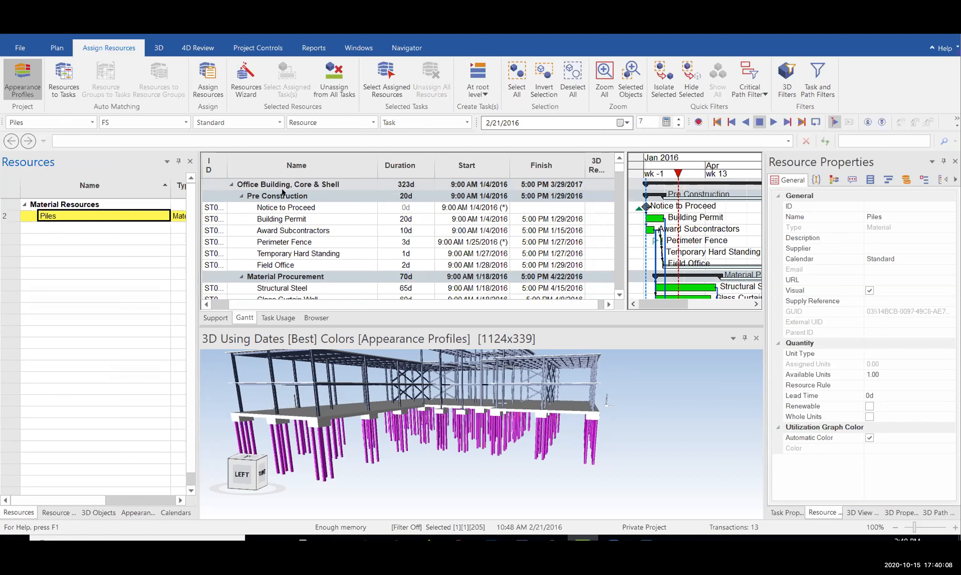
Collapse the Pre Construction and Material Procurement groups and select the Structural Piles task
{"action": "left_click", "coordinate": [240, 196]}
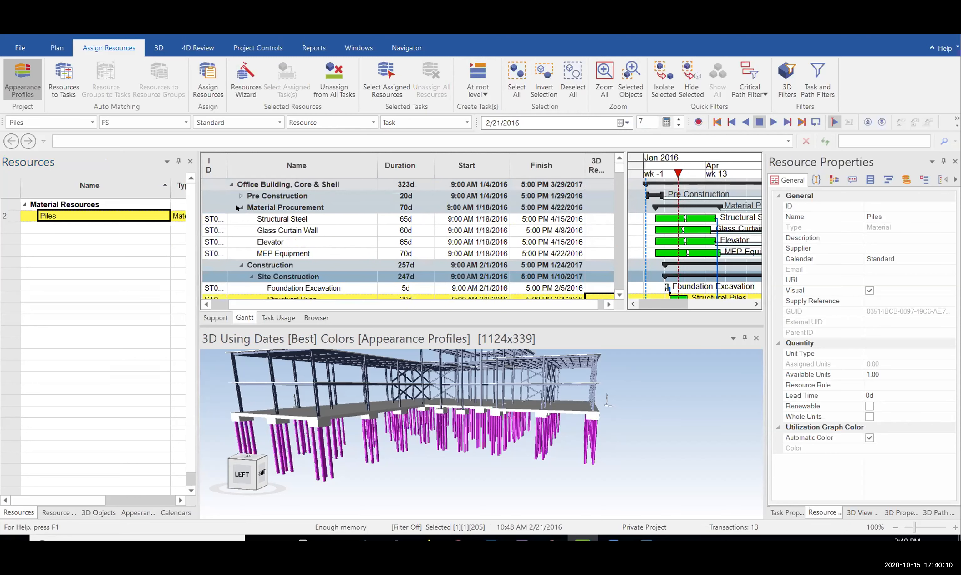
{"action": "left_click", "coordinate": [239, 208]}
{"action": "left_click", "coordinate": [271, 218]}
{"action": "left_click", "coordinate": [257, 184]}
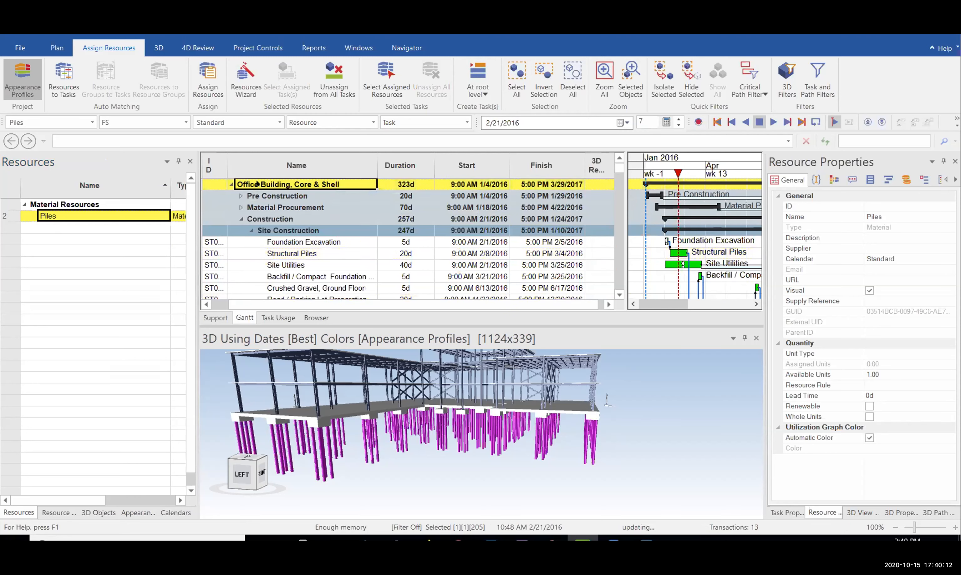
{"action": "left_click", "coordinate": [277, 220]}
{"action": "left_click", "coordinate": [292, 229]}
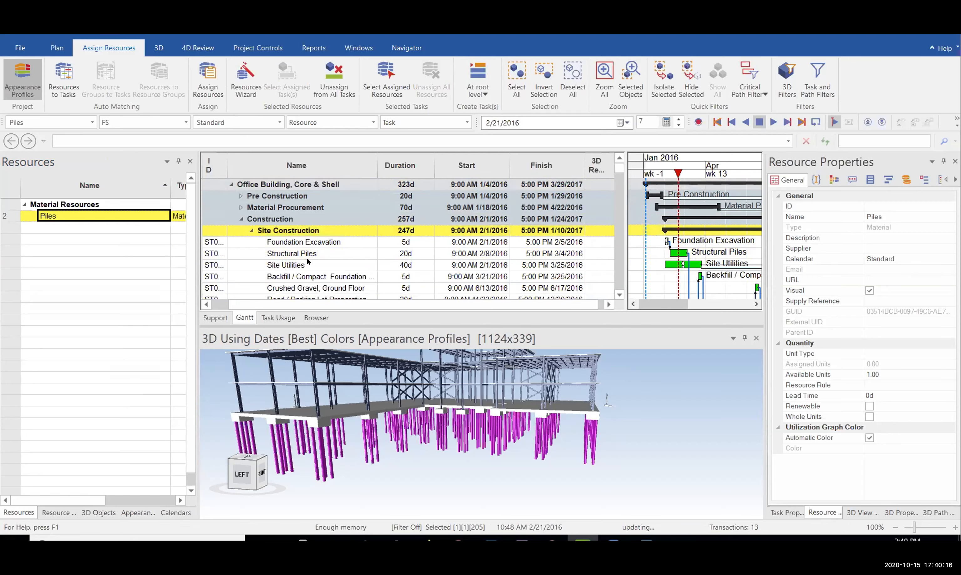
{"action": "scroll", "coordinate": [308, 262], "scroll_direction": "down", "scroll_amount": 1}
{"action": "left_click", "coordinate": [311, 230]}
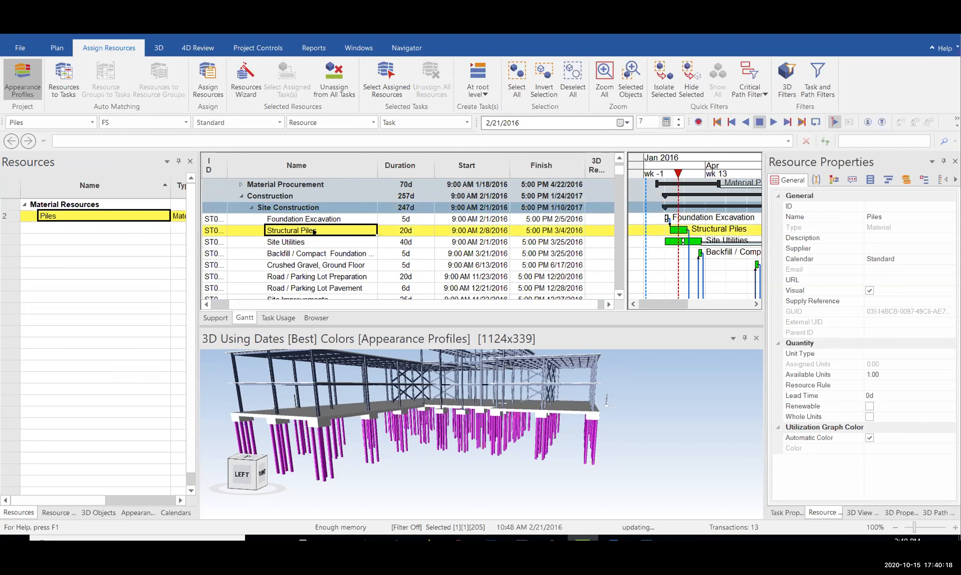
{"action": "scroll", "coordinate": [386, 223], "scroll_direction": "up", "scroll_amount": 1}
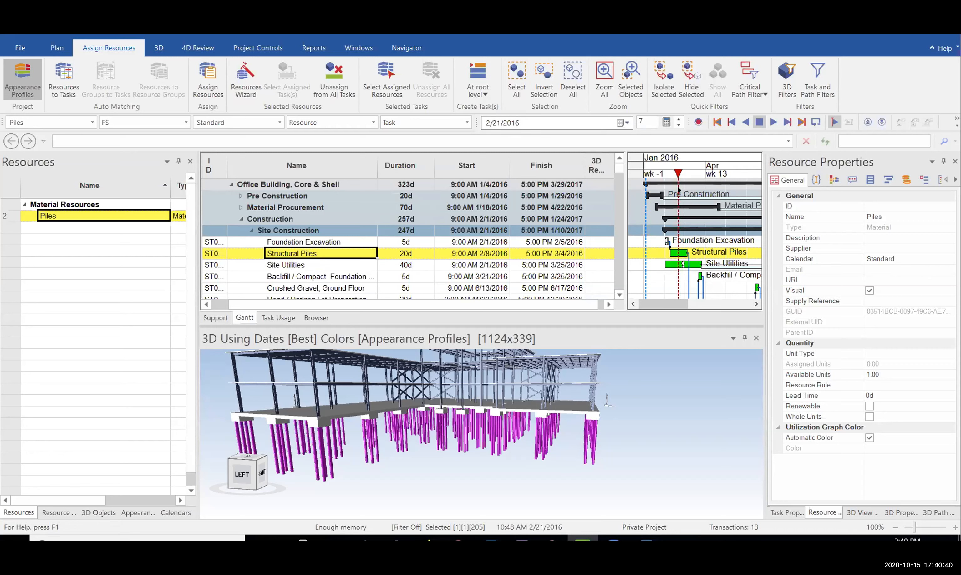
Reassign Piles to Structural Piles with Ctrl+R and scrub the focus date to 3/2/2016
{"action": "mouse_move", "coordinate": [678, 175]}
{"action": "left_mouse_down"}
{"action": "mouse_move", "coordinate": [666, 160]}
{"action": "mouse_move", "coordinate": [710, 160]}
{"action": "mouse_move", "coordinate": [677, 157]}
{"action": "left_mouse_up"}
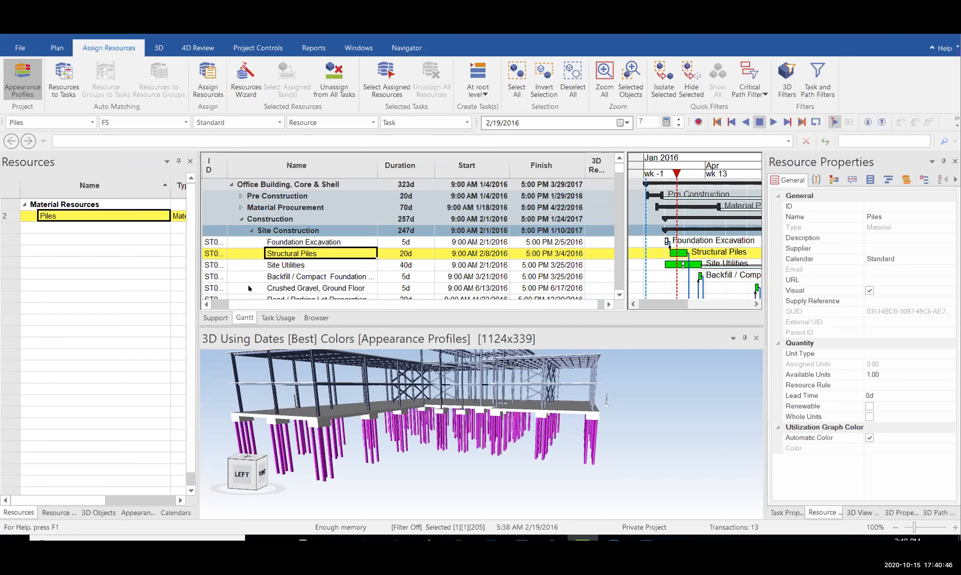
{"action": "key", "text": "ctrl+r"}
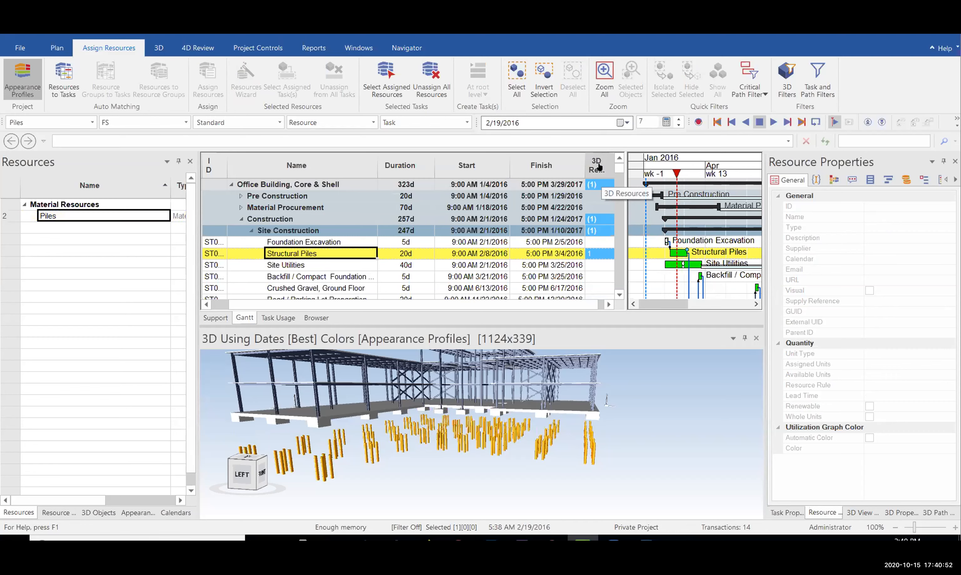
{"action": "left_click_drag", "start_coordinate": [677, 174], "coordinate": [671, 174]}
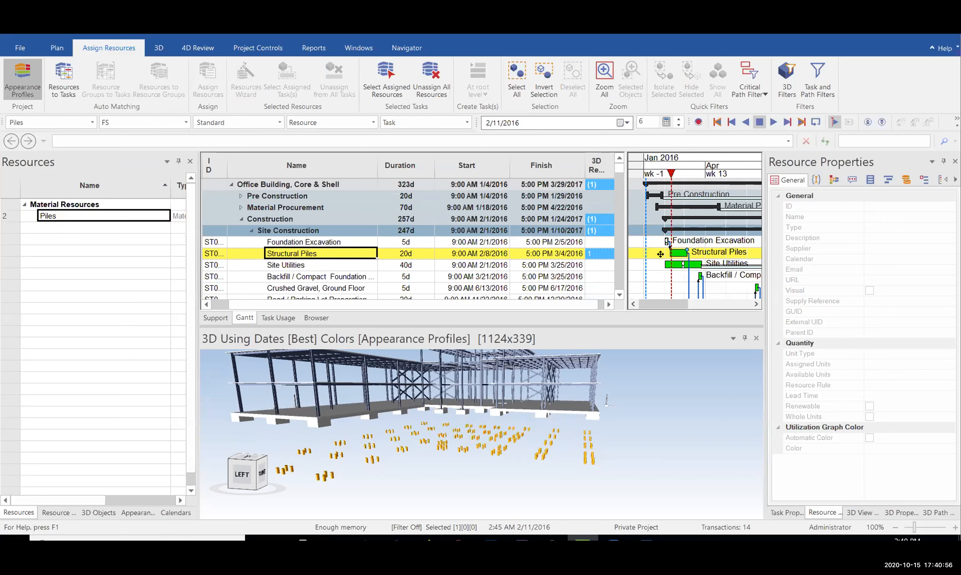
{"action": "mouse_move", "coordinate": [670, 174]}
{"action": "left_mouse_down"}
{"action": "mouse_move", "coordinate": [647, 174]}
{"action": "mouse_move", "coordinate": [688, 157]}
{"action": "mouse_move", "coordinate": [670, 171]}
{"action": "mouse_move", "coordinate": [689, 163]}
{"action": "mouse_move", "coordinate": [666, 163]}
{"action": "mouse_move", "coordinate": [702, 165]}
{"action": "left_mouse_up"}
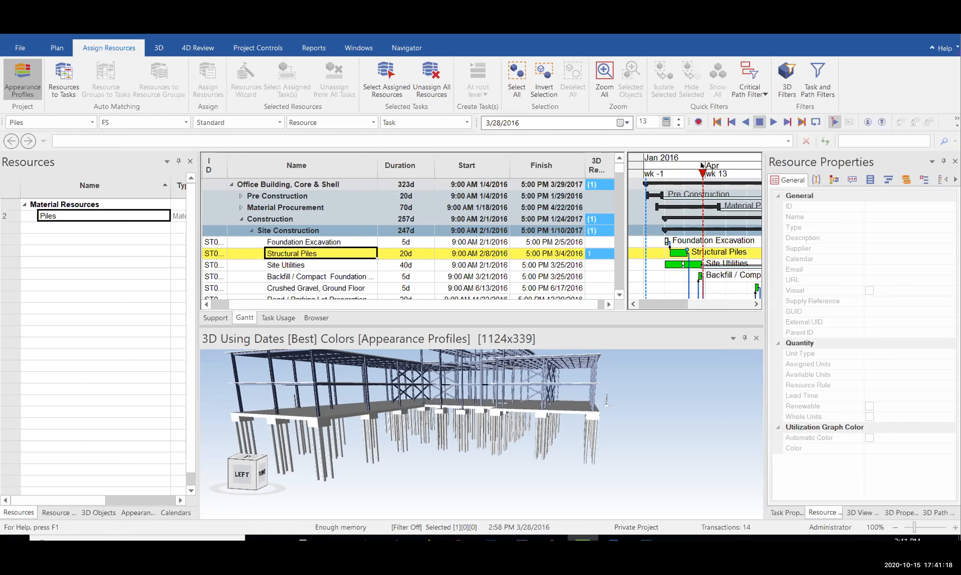
{"action": "left_click", "coordinate": [669, 176]}
{"action": "left_click_drag", "start_coordinate": [668, 178], "coordinate": [684, 172]}
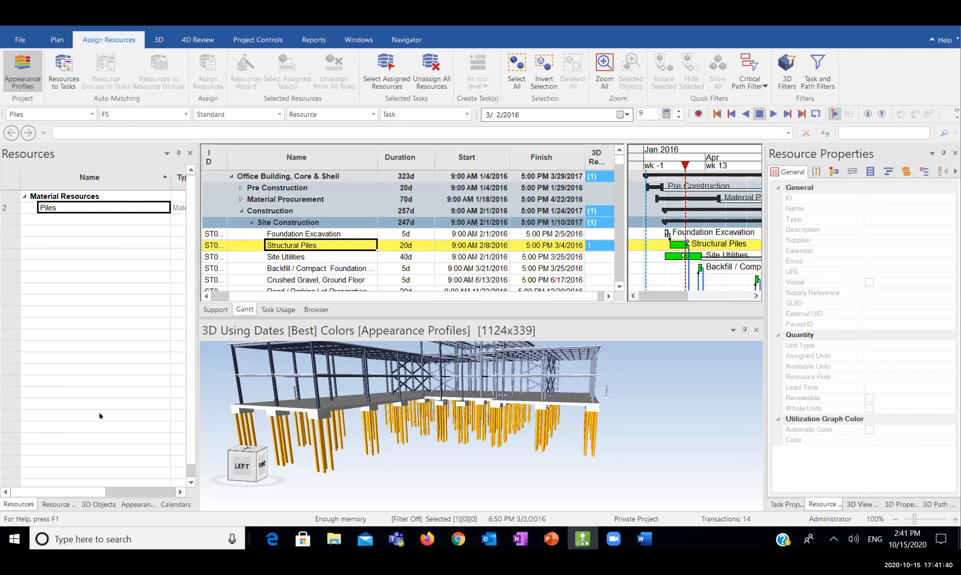
Delete the custom Piles profile from Appearance Profiles, confirming with Yes
{"action": "left_click", "coordinate": [137, 503]}
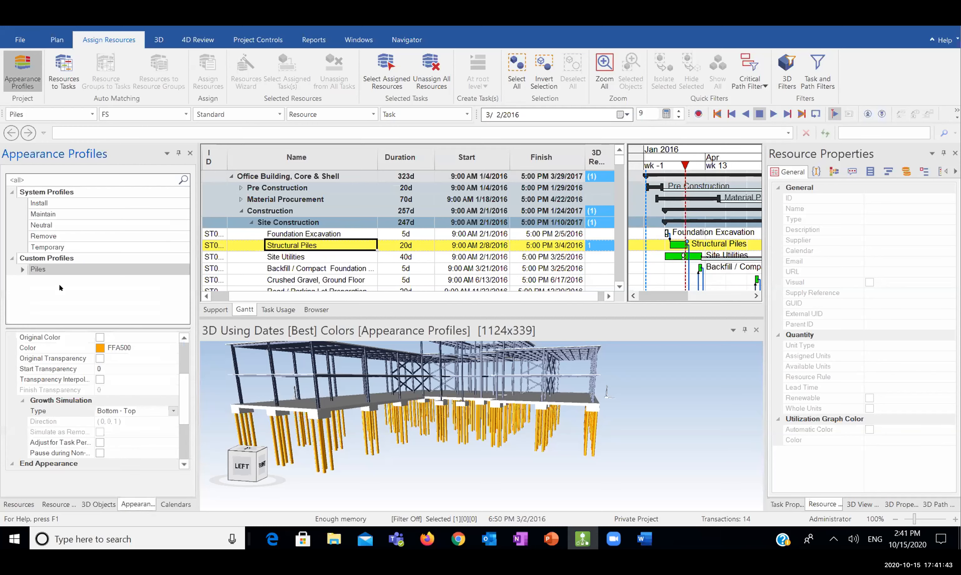
{"action": "left_click", "coordinate": [42, 268]}
{"action": "right_click", "coordinate": [36, 271]}
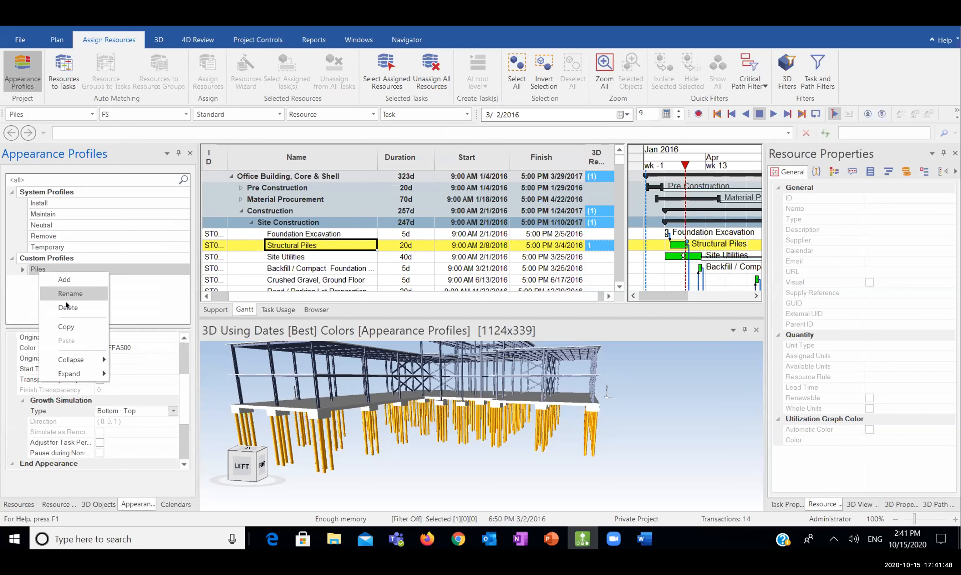
{"action": "left_click", "coordinate": [67, 307]}
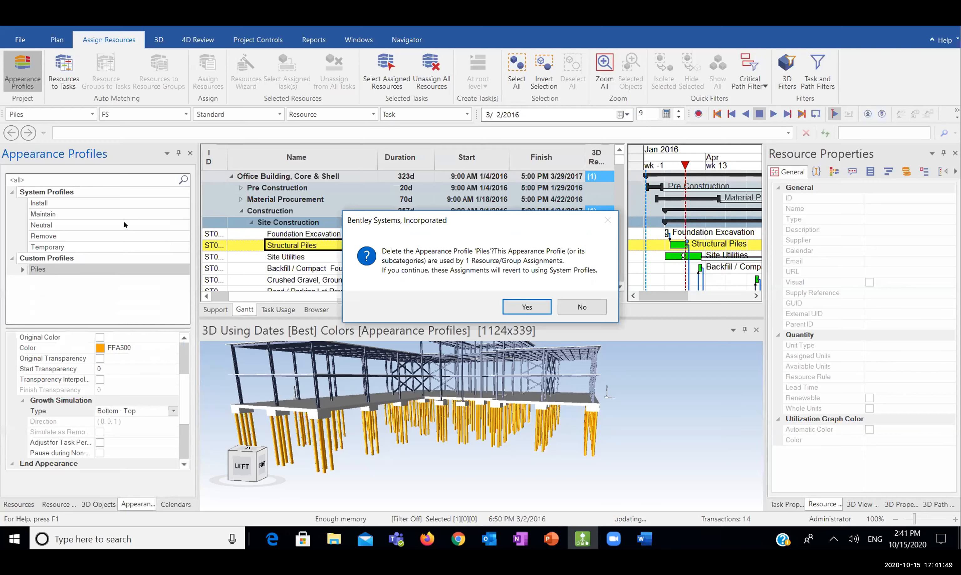
{"action": "left_click", "coordinate": [528, 308]}
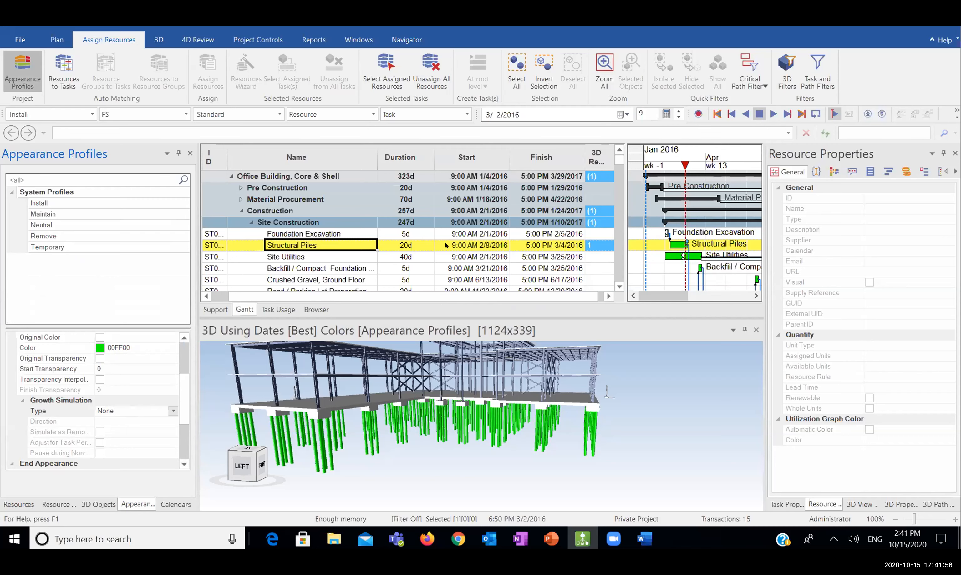
{"action": "key", "text": "Right"}
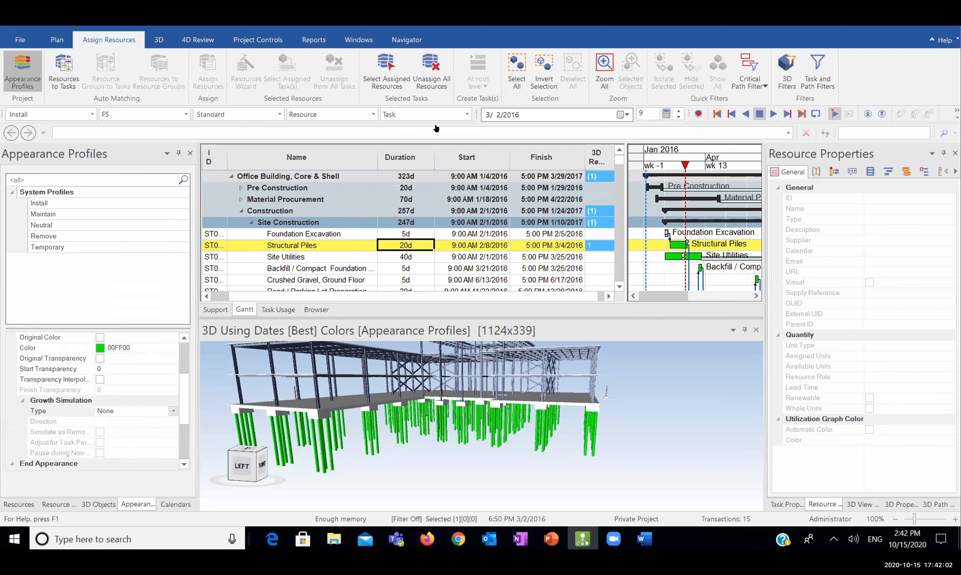
Unassign all resources from Structural Piles and orbit to a front-left view
{"action": "left_click", "coordinate": [436, 84]}
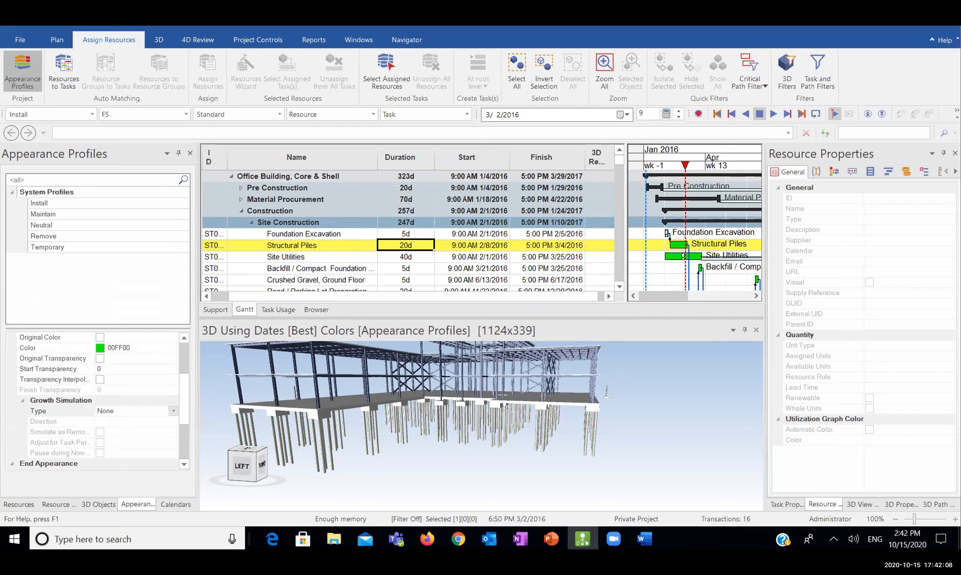
{"action": "middle_click_drag", "start_coordinate": [496, 453], "coordinate": [465, 397]}
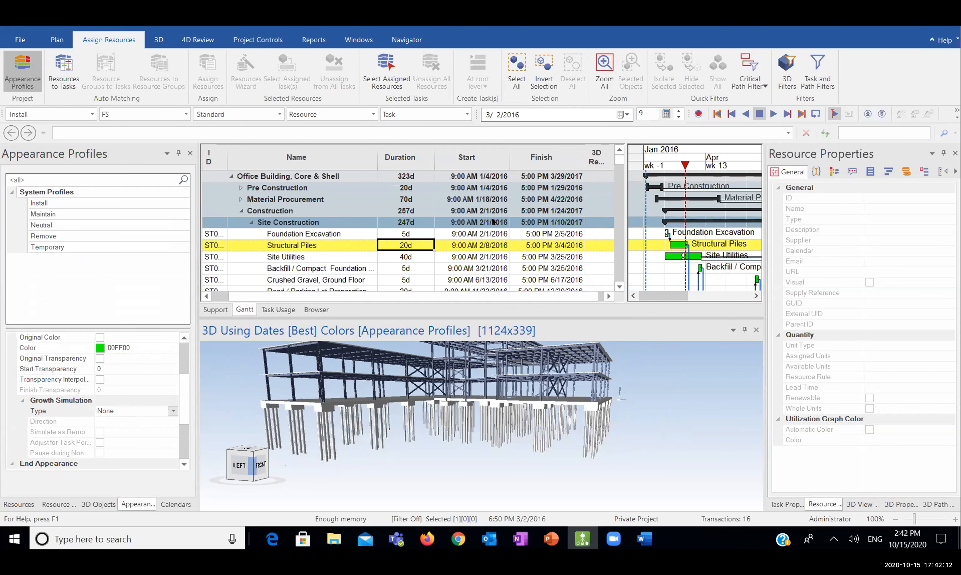
Add a new appearance profile from the right-click menu and name it Piles, fixing a typo
{"action": "right_click", "coordinate": [32, 272]}
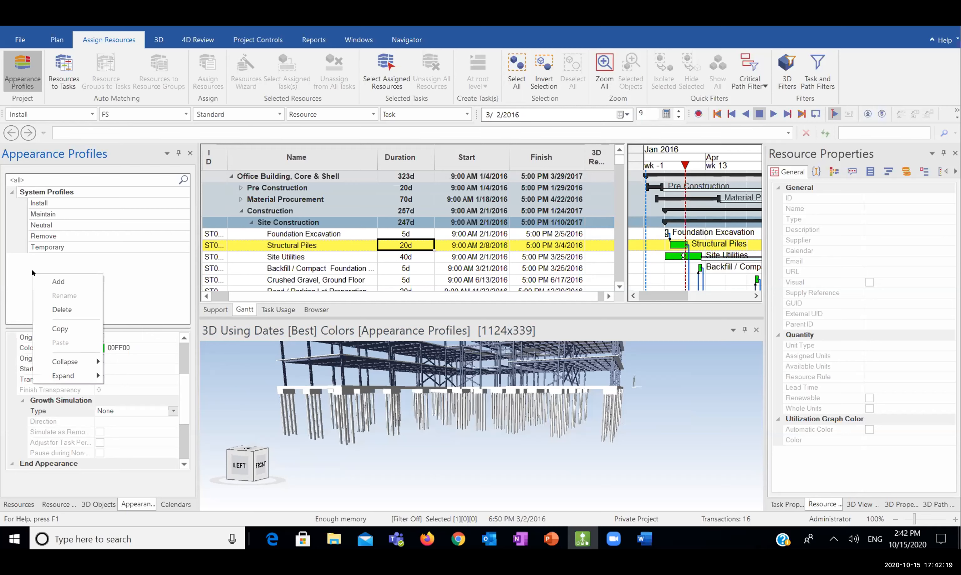
{"action": "left_click", "coordinate": [58, 282]}
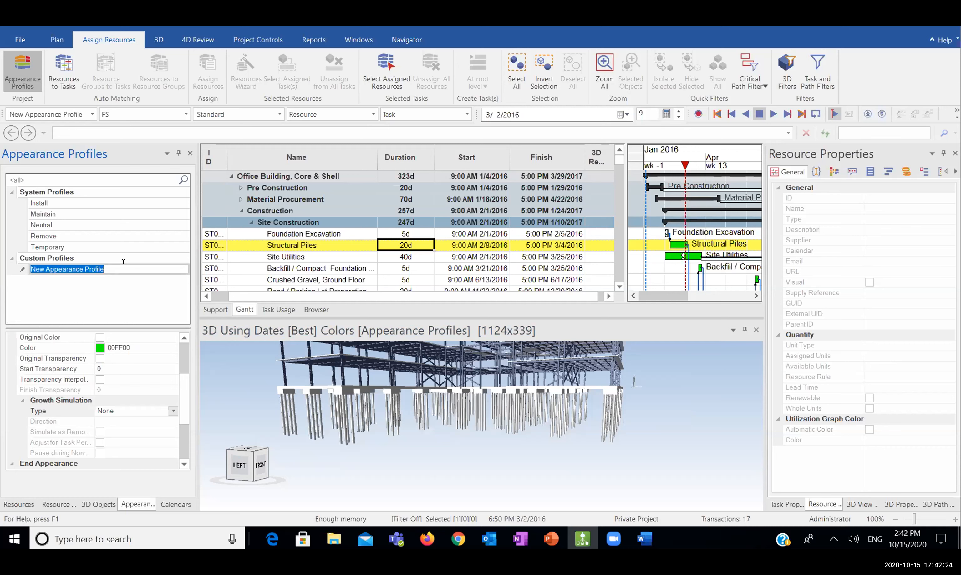
{"action": "type", "text": "plLES"}
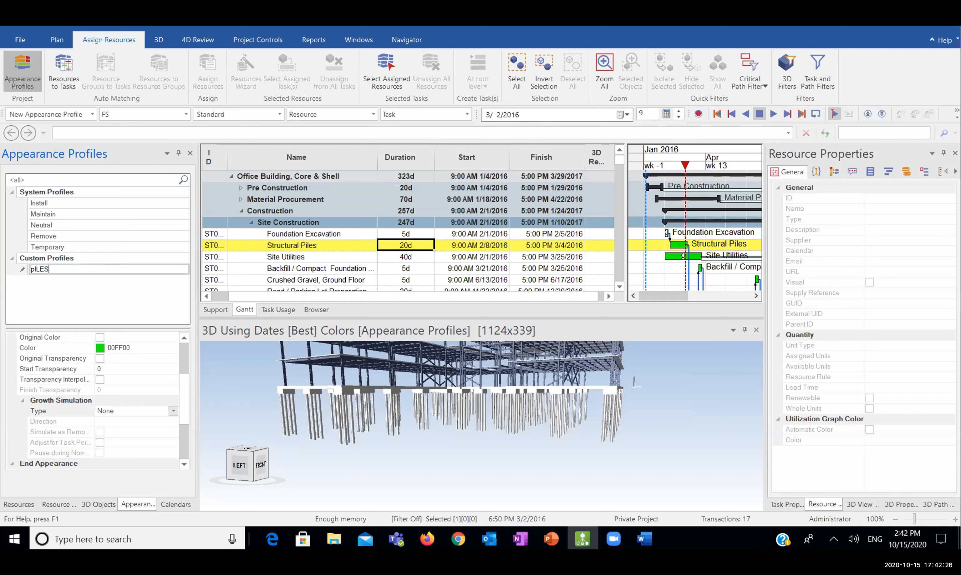
{"action": "key", "text": "BackSpace"}
{"action": "key", "text": "BackSpace"}
{"action": "key", "text": "BackSpace"}
{"action": "key", "text": "BackSpace"}
{"action": "key", "text": "BackSpace"}
{"action": "type", "text": "Piles"}
{"action": "key", "text": "Return"}
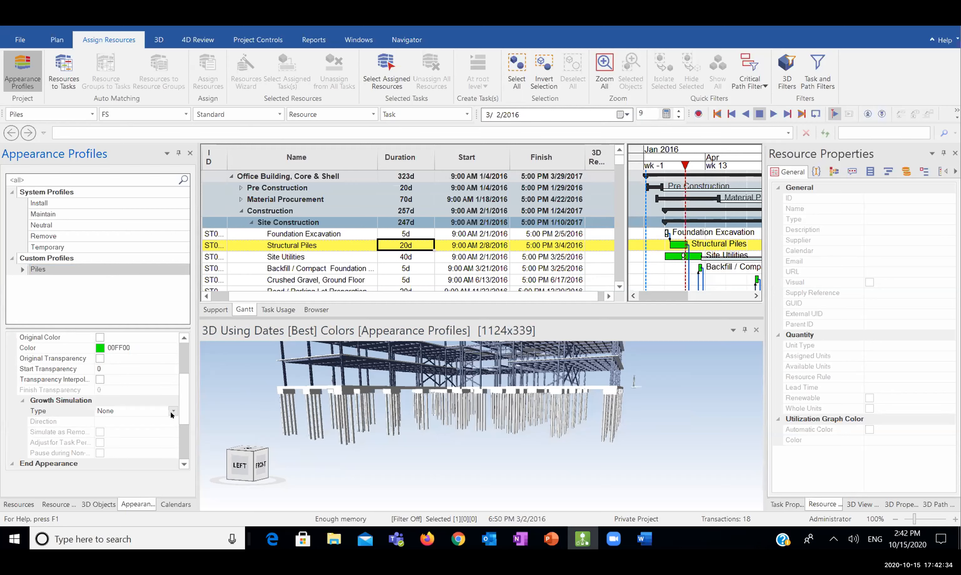
Pick Orange (FFA500) as the Piles profile's Active Appearance colour from the palette
{"action": "scroll", "coordinate": [179, 372], "scroll_direction": "up", "scroll_amount": 2}
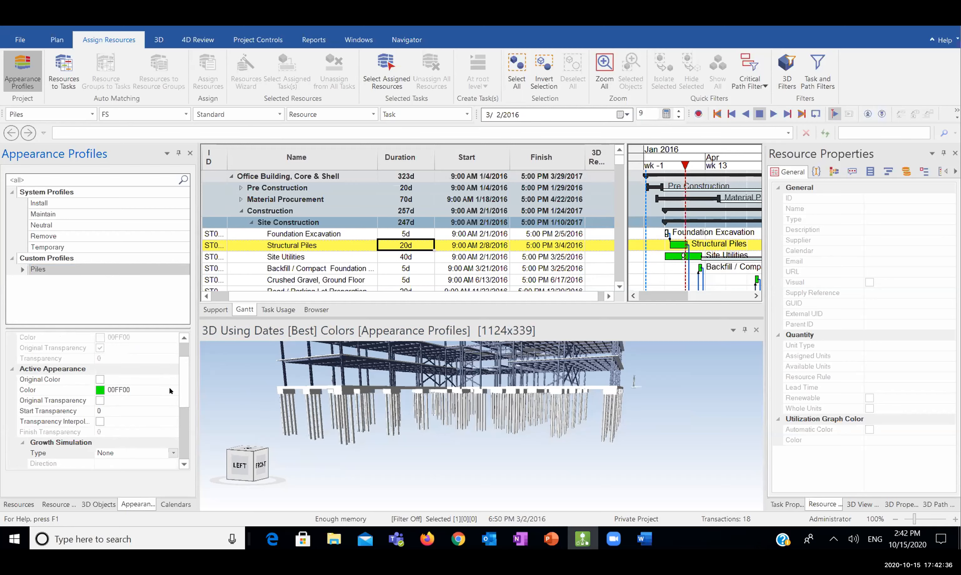
{"action": "left_click", "coordinate": [172, 390]}
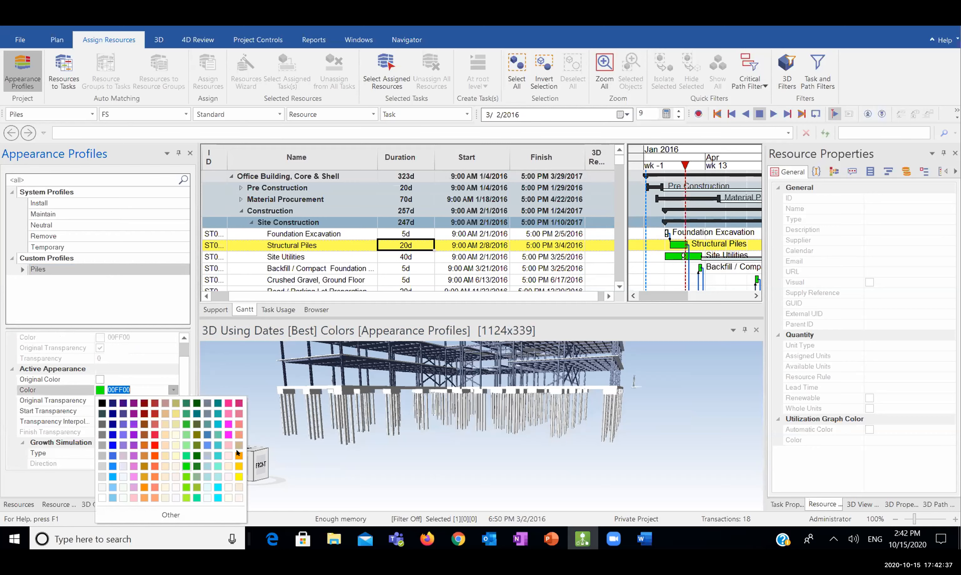
{"action": "left_click", "coordinate": [57, 371]}
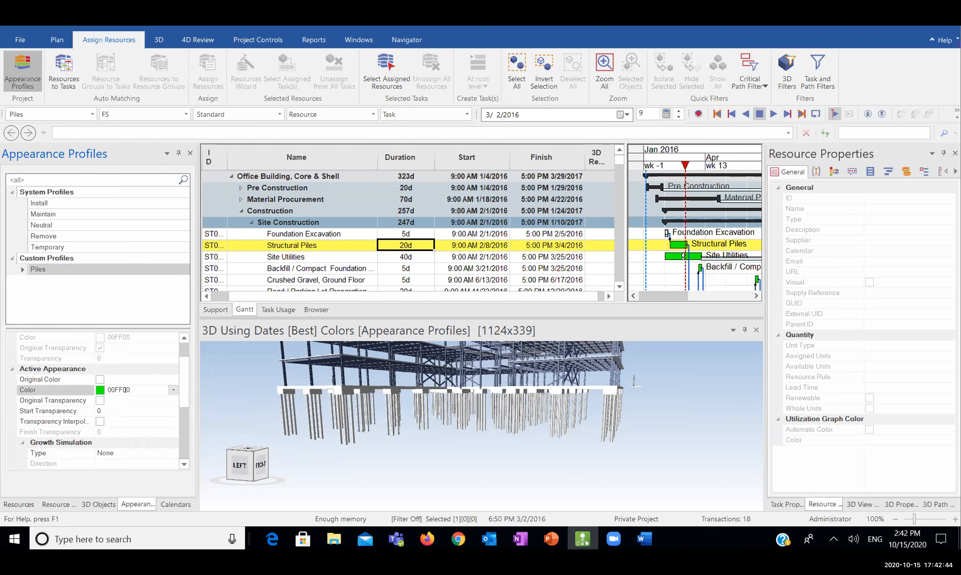
{"action": "left_click", "coordinate": [173, 390]}
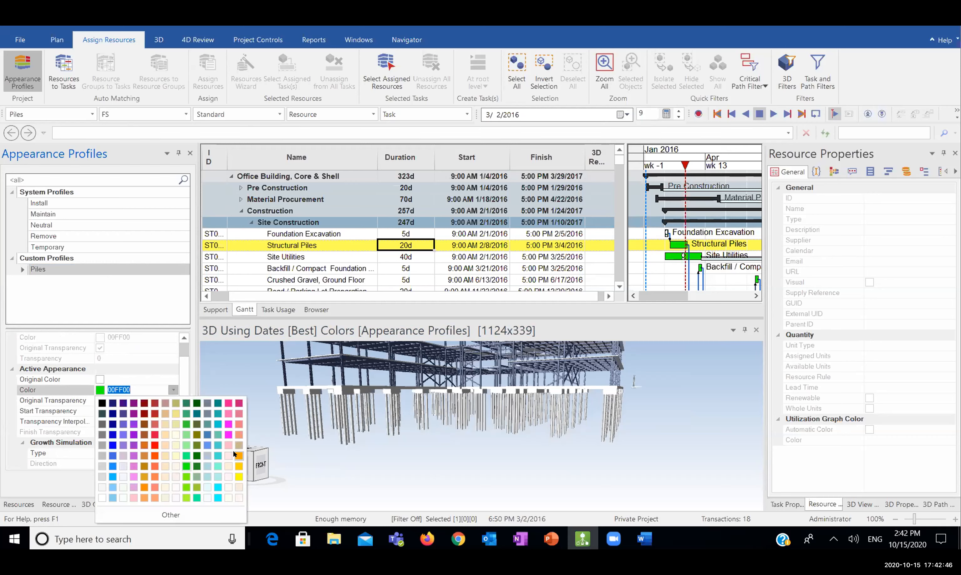
{"action": "left_click", "coordinate": [233, 452]}
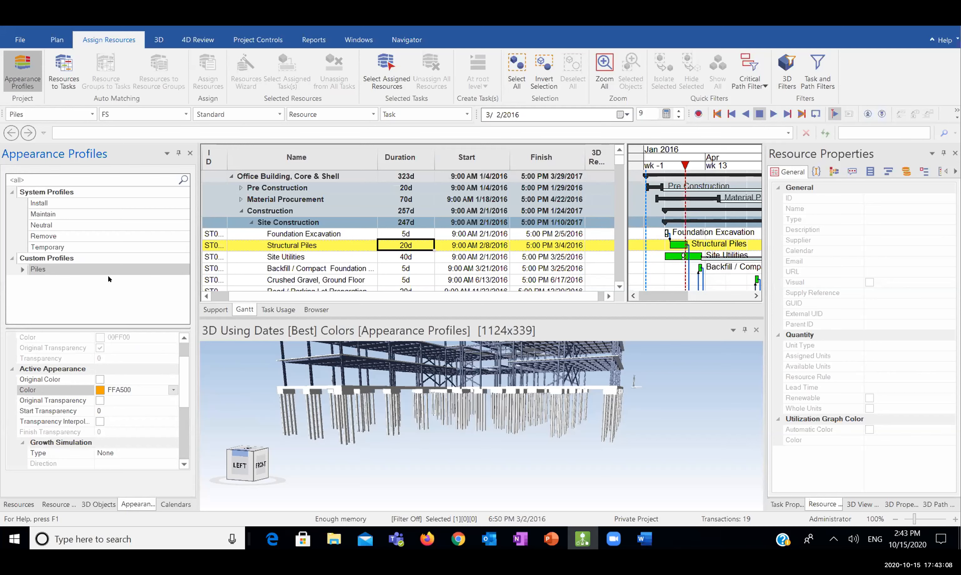
Select the Piles profile and set its Growth Simulation Type to Bottom - Top
{"action": "right_click", "coordinate": [55, 298]}
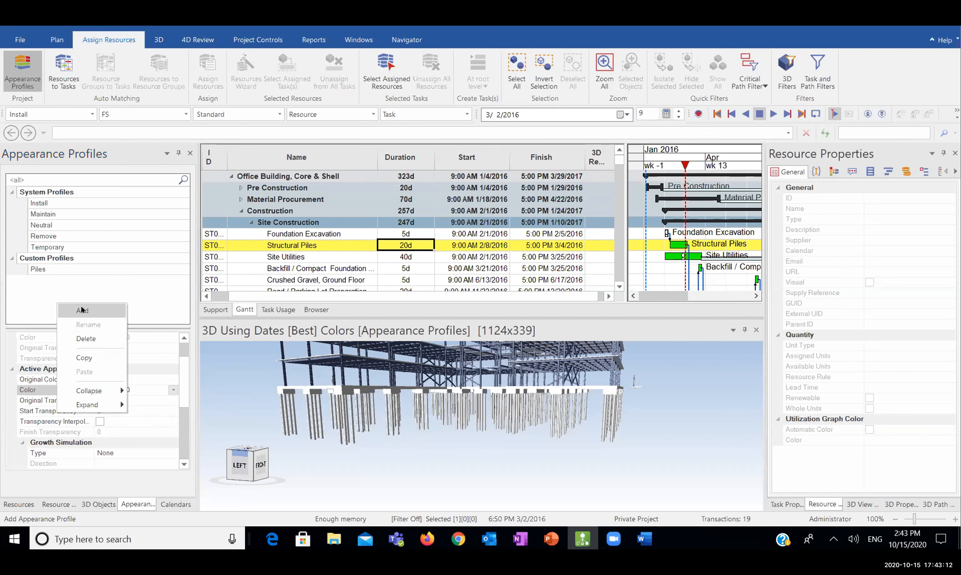
{"action": "left_click", "coordinate": [97, 293]}
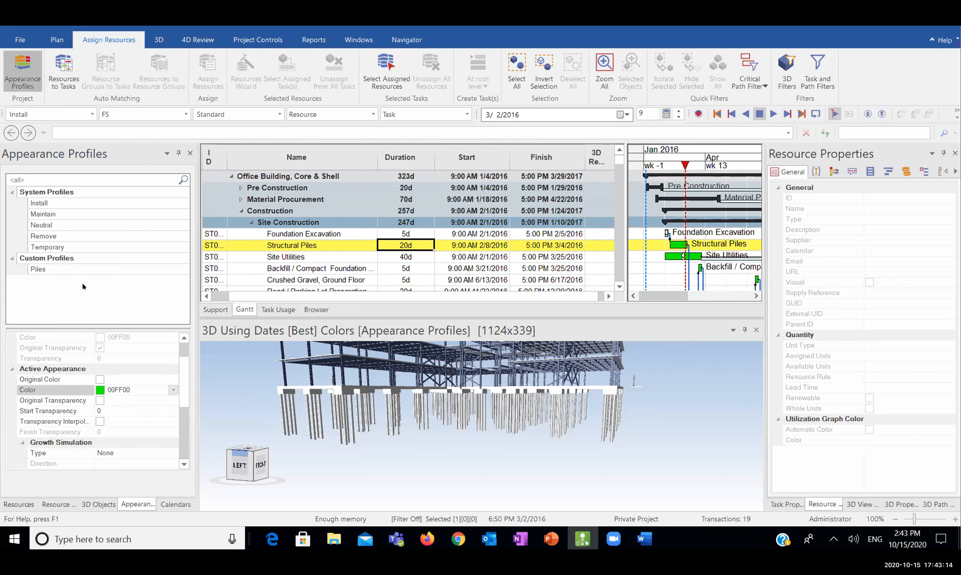
{"action": "left_click", "coordinate": [51, 267]}
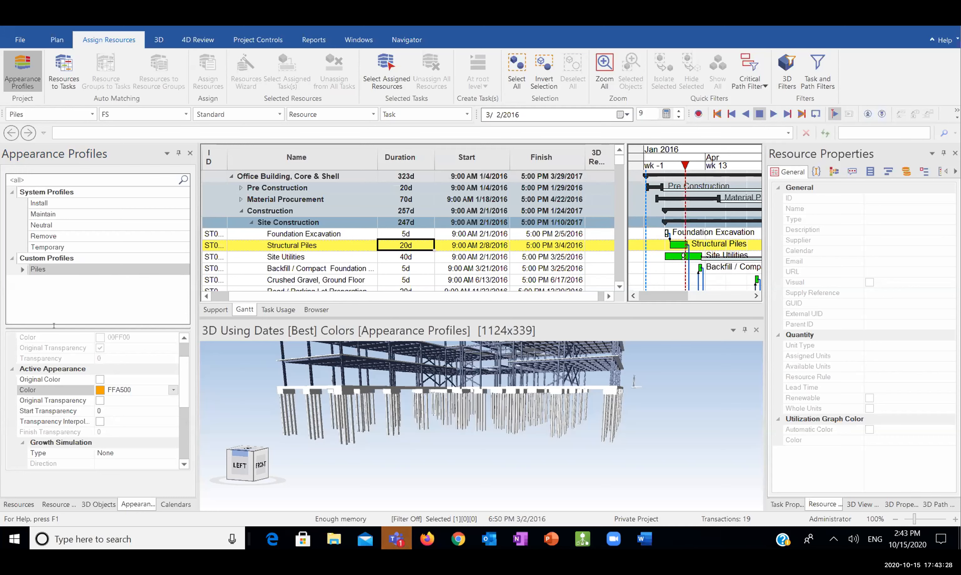
{"action": "scroll", "coordinate": [184, 394], "scroll_direction": "down", "scroll_amount": 2}
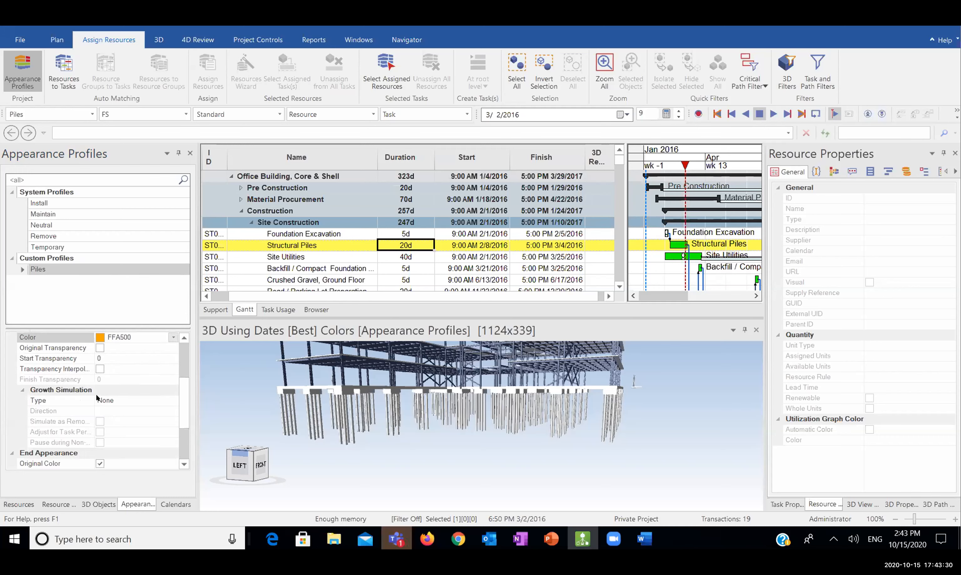
{"action": "left_click", "coordinate": [160, 398]}
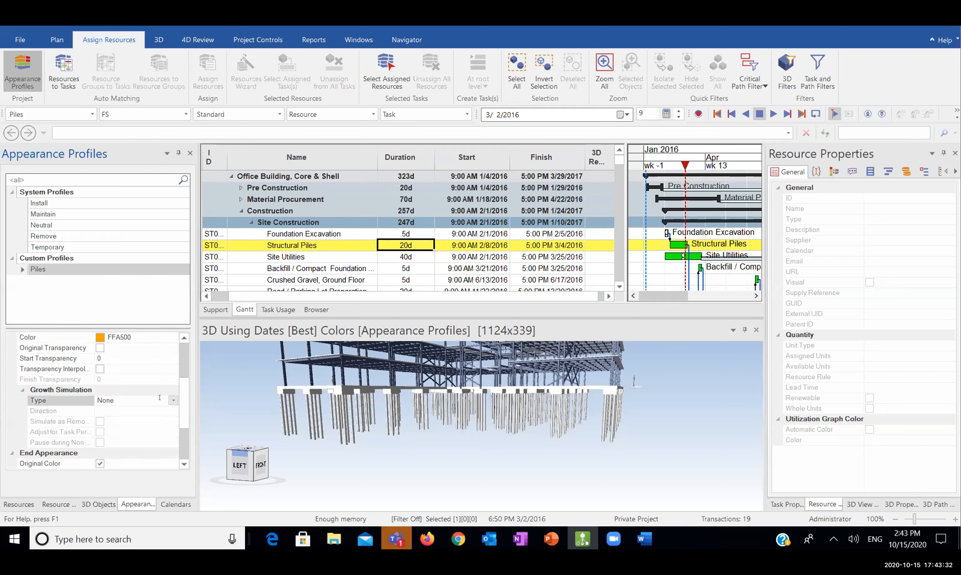
{"action": "left_click", "coordinate": [164, 398]}
{"action": "left_click", "coordinate": [136, 419]}
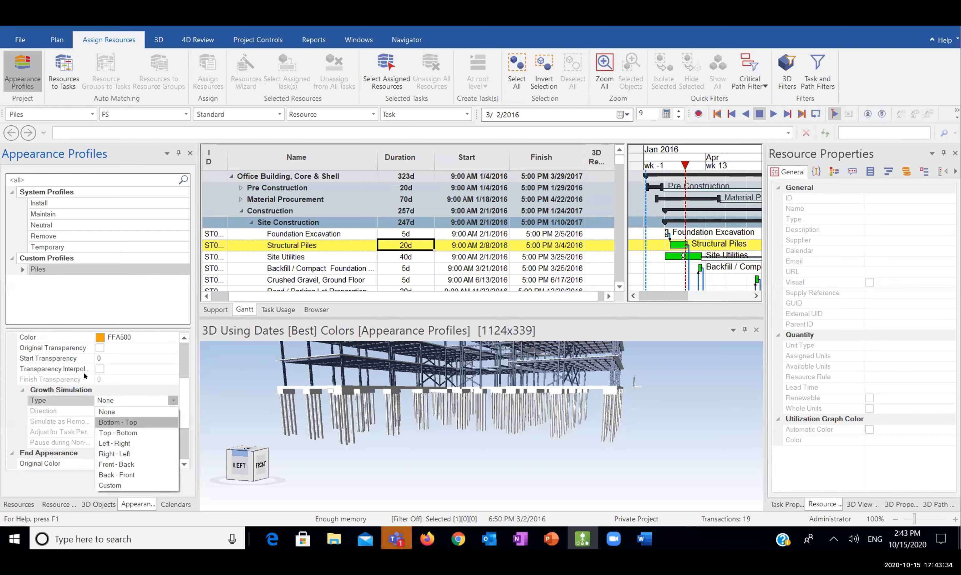
Confirm Bottom - Top as the growth type and dismiss the chat notification
{"action": "left_click", "coordinate": [84, 396]}
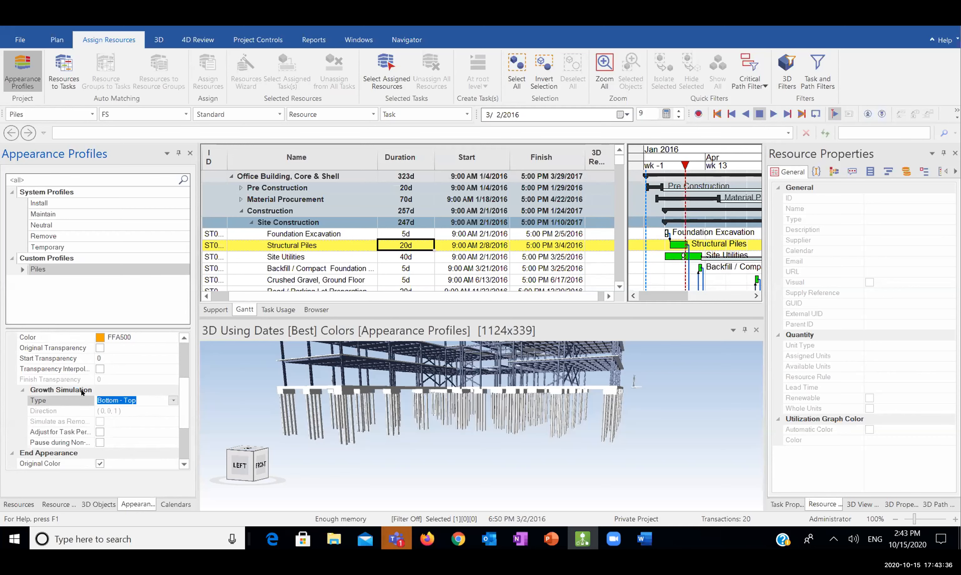
{"action": "left_click", "coordinate": [134, 398]}
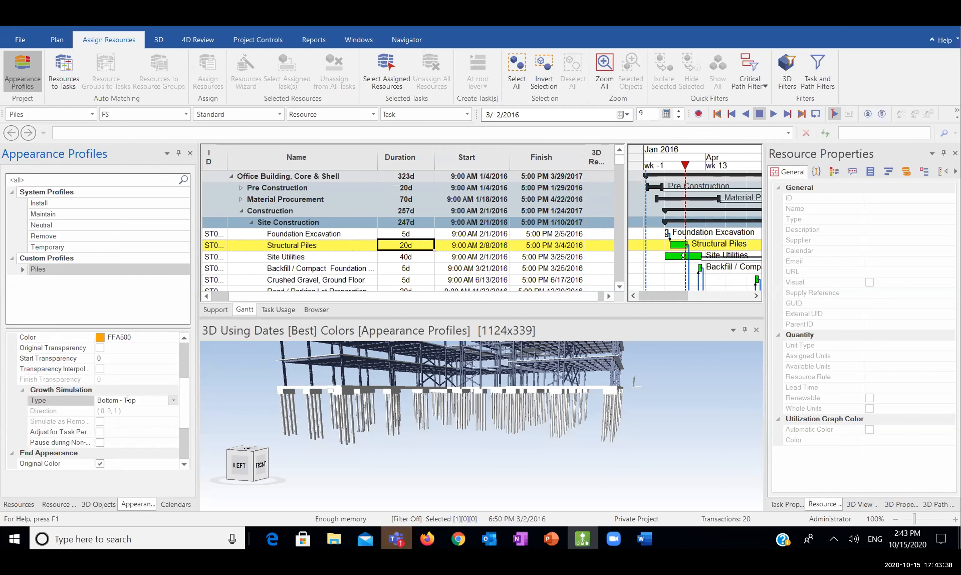
{"action": "double_click", "coordinate": [128, 398]}
{"action": "left_click", "coordinate": [171, 401]}
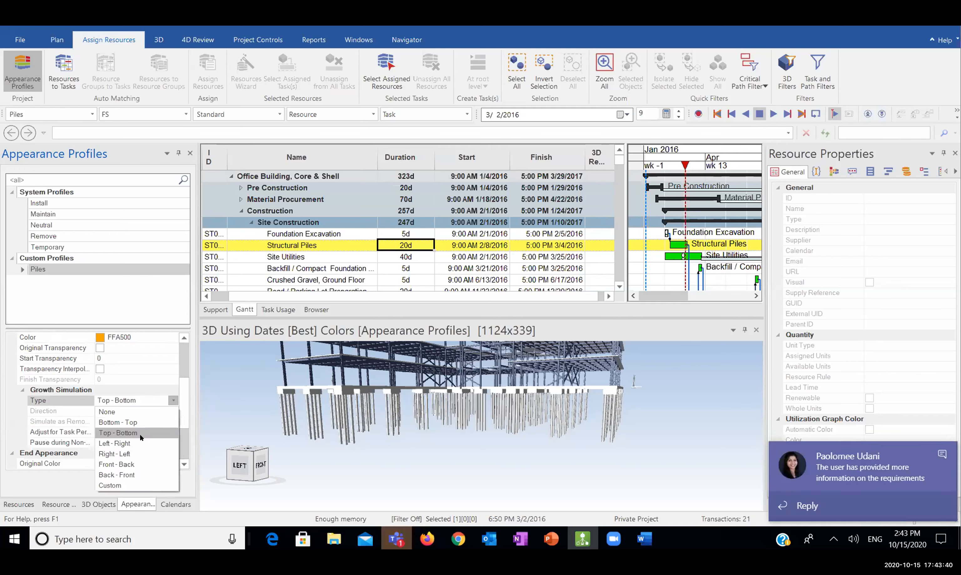
{"action": "left_click", "coordinate": [139, 424]}
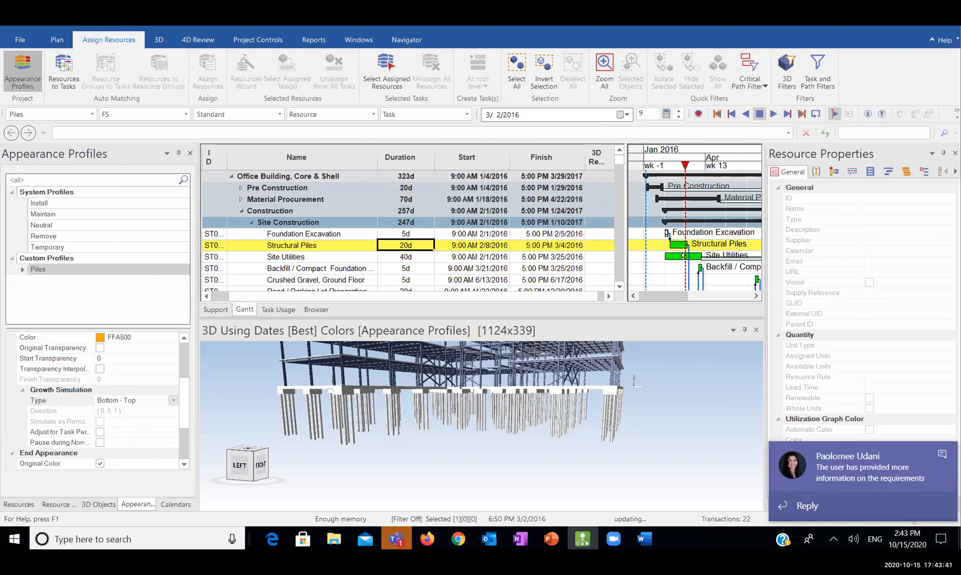
{"action": "left_click", "coordinate": [941, 454]}
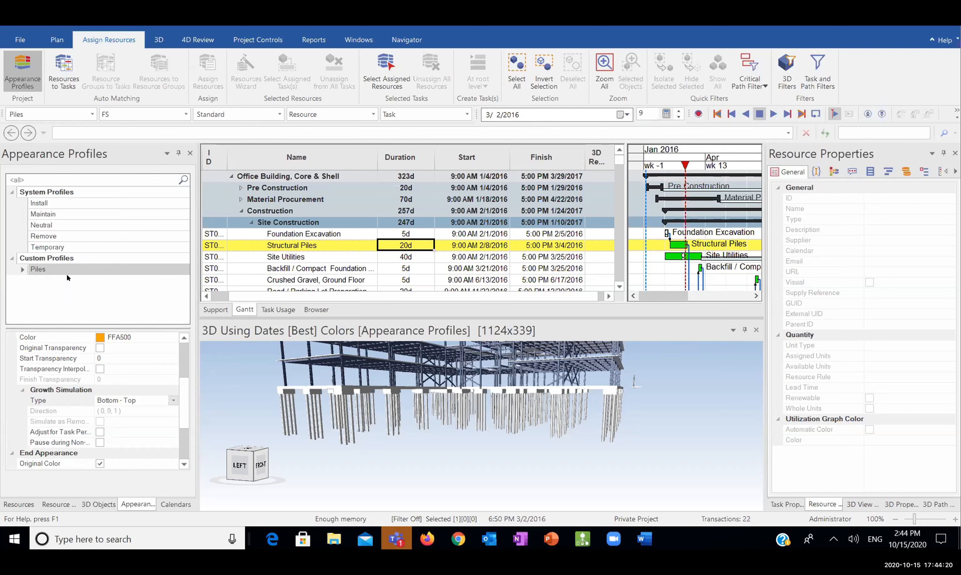
Drag within the Piles profile's properties panel below the Growth Simulation settings
{"action": "left_click_drag", "start_coordinate": [179, 397], "coordinate": [186, 448]}
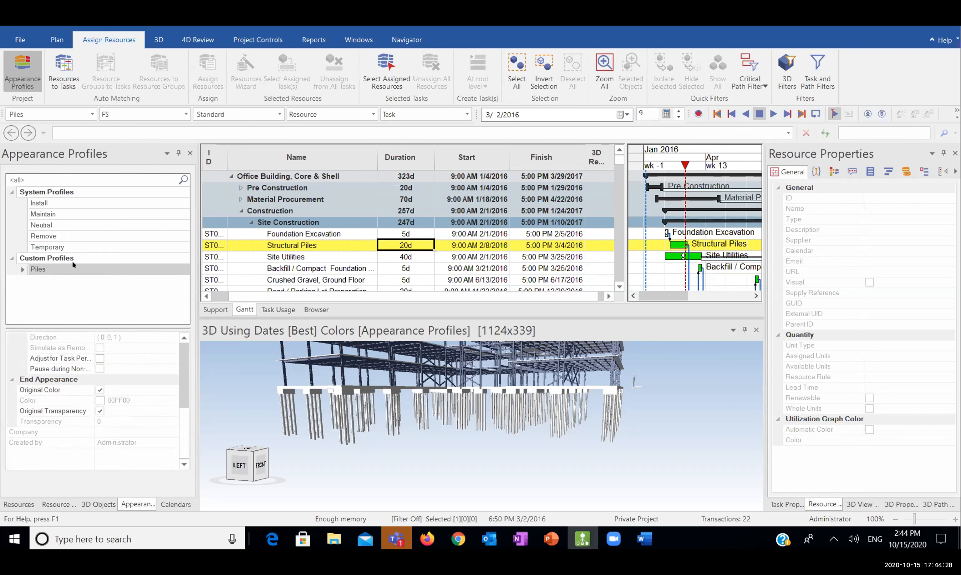
Select the Piles resource and move the focus time back to 2/22/2016 to preview the orange piles
{"action": "left_click", "coordinate": [18, 504]}
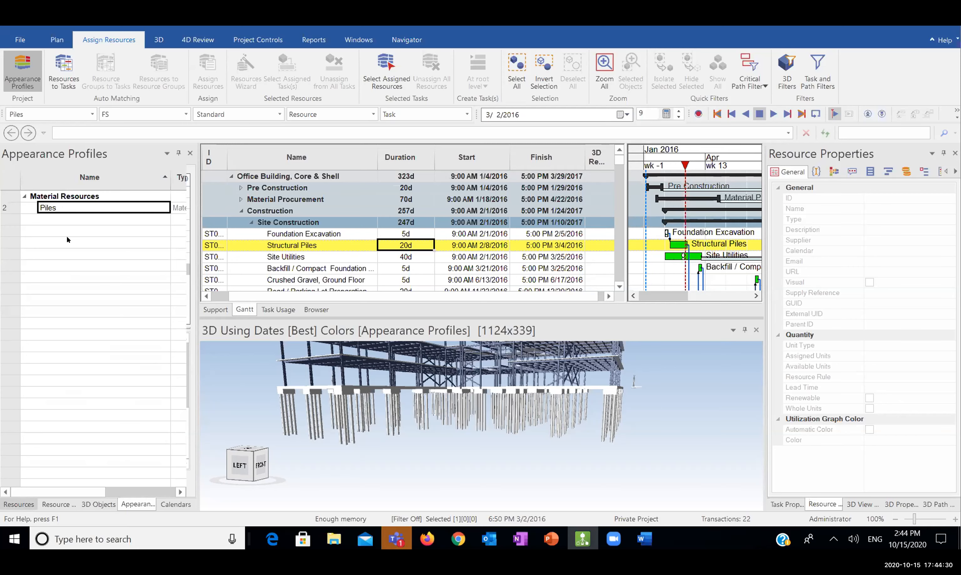
{"action": "left_click", "coordinate": [144, 210]}
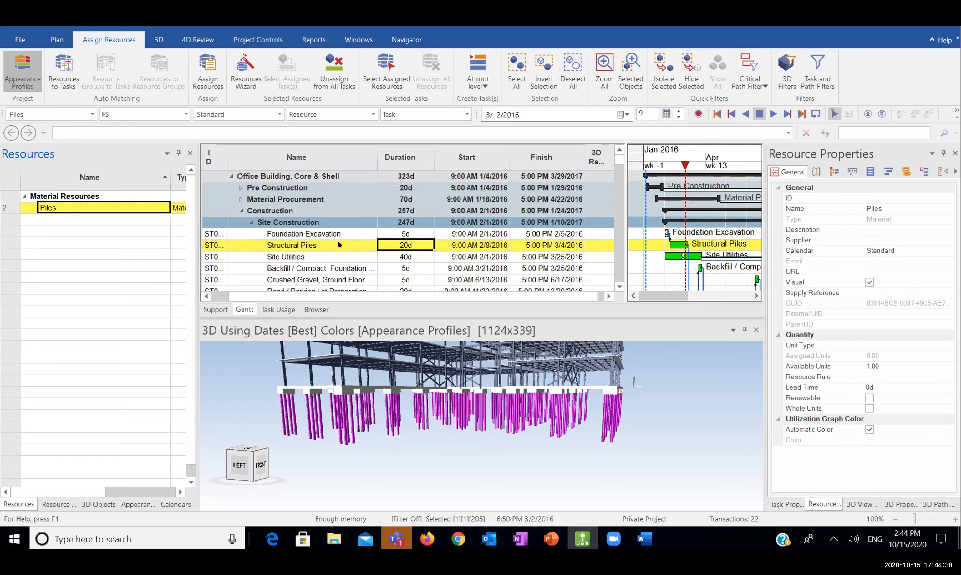
{"action": "mouse_move", "coordinate": [685, 163]}
{"action": "left_mouse_down"}
{"action": "mouse_move", "coordinate": [661, 160]}
{"action": "mouse_move", "coordinate": [684, 152]}
{"action": "mouse_move", "coordinate": [660, 156]}
{"action": "mouse_move", "coordinate": [678, 152]}
{"action": "left_mouse_up"}
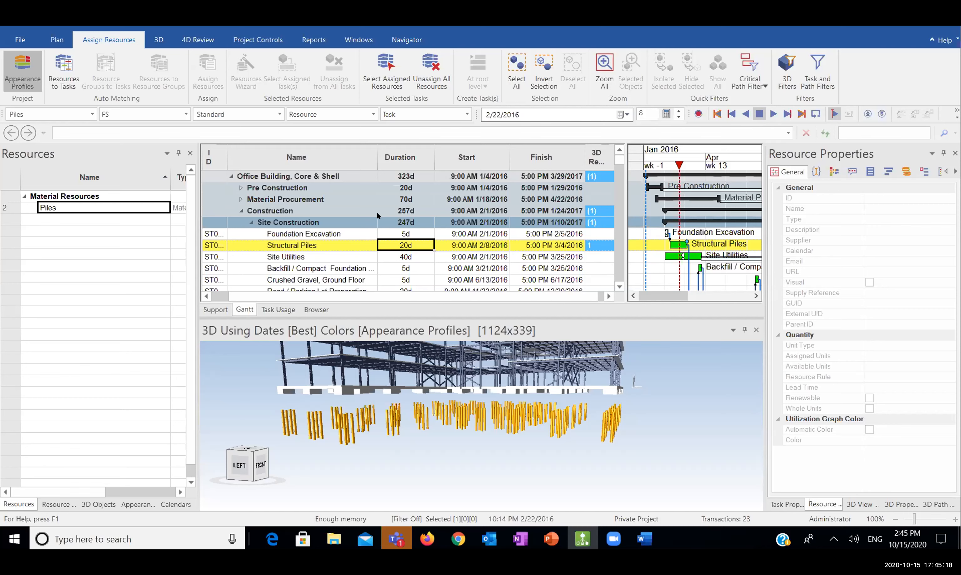
{"action": "left_click", "coordinate": [276, 245]}
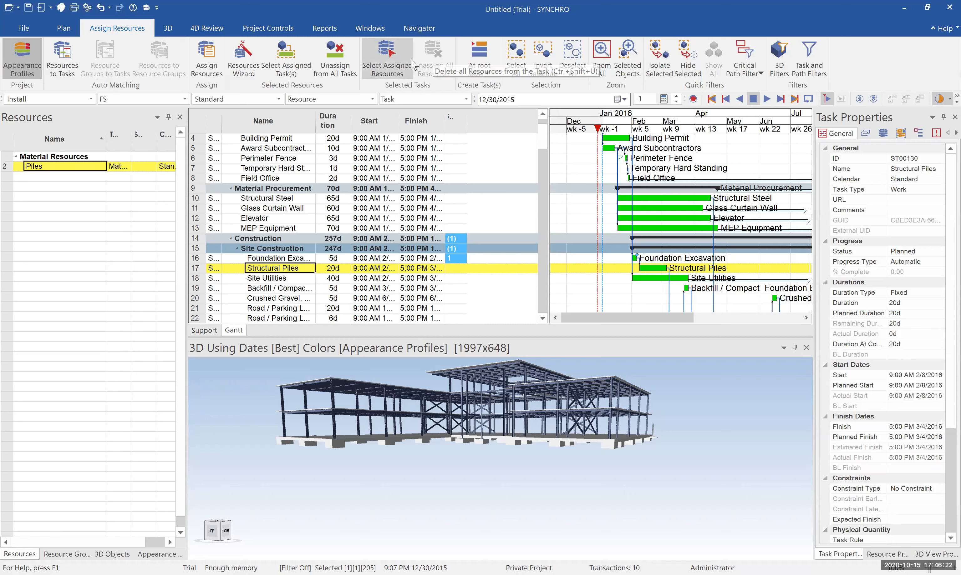
Unassign all resources from Foundation Excavation and select the Structural Piles task
{"action": "left_click", "coordinate": [277, 258]}
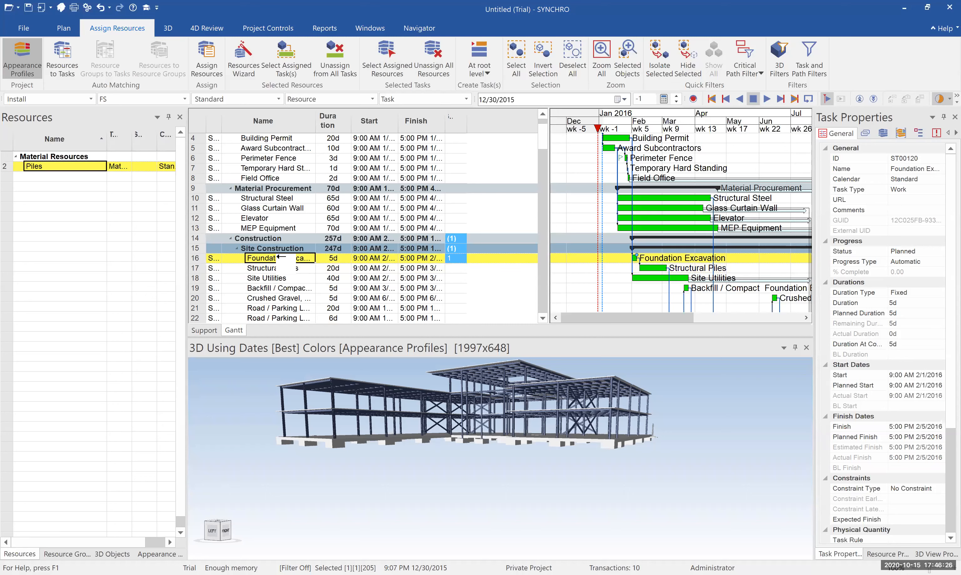
{"action": "left_click", "coordinate": [433, 57]}
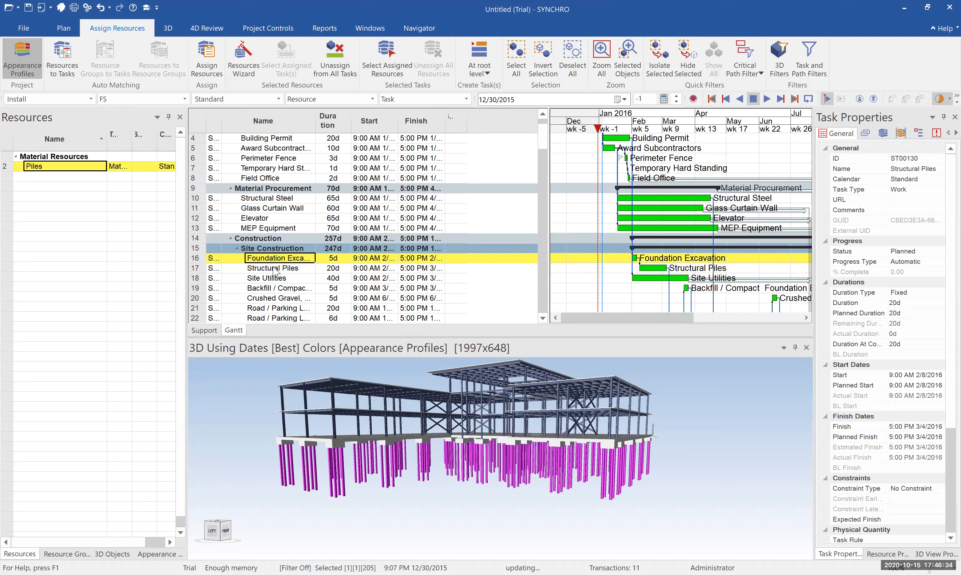
{"action": "left_click", "coordinate": [273, 268]}
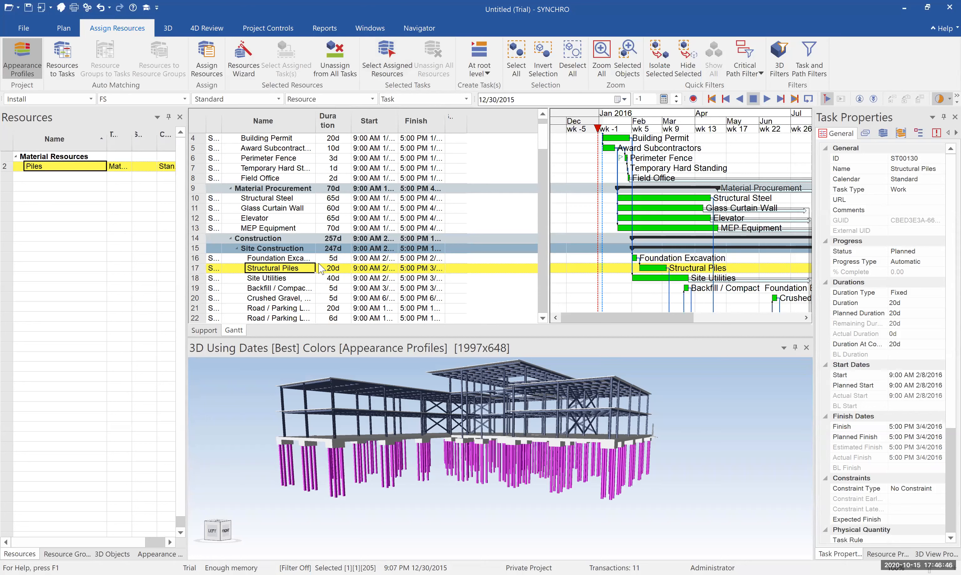
Assign Piles to Structural Piles using the Piles appearance profile, then advance focus time toward February 2016
{"action": "left_click", "coordinate": [62, 554]}
{"action": "left_click", "coordinate": [111, 554]}
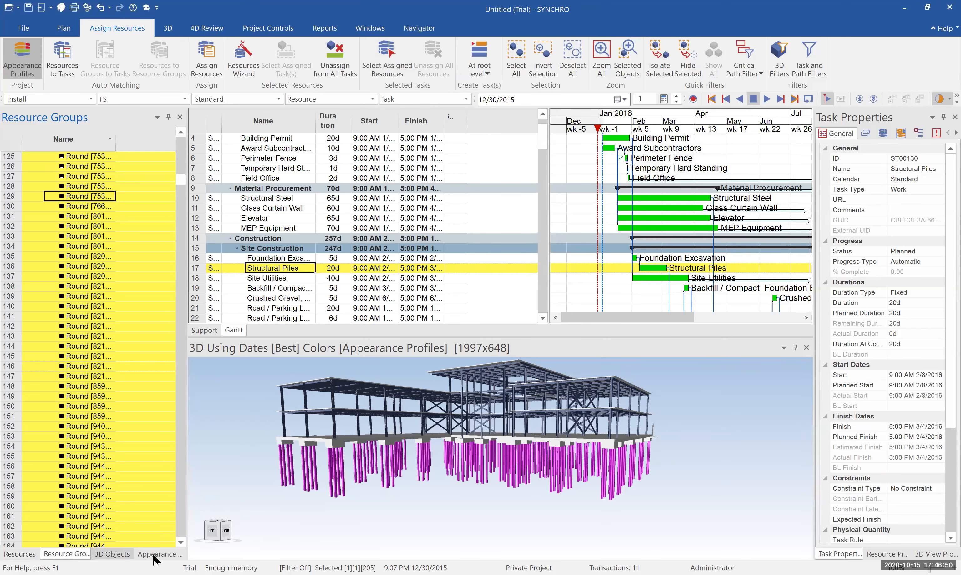
{"action": "left_click", "coordinate": [155, 555]}
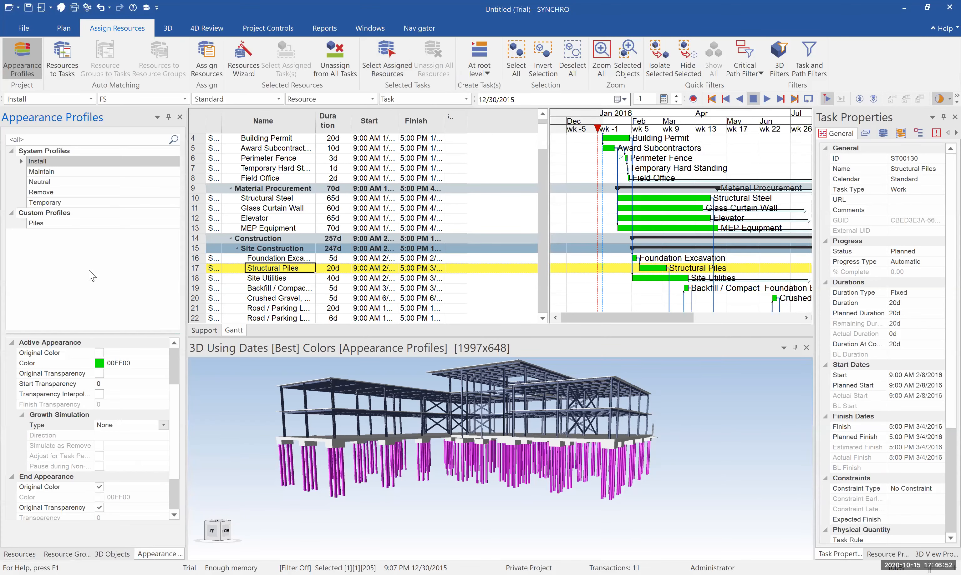
{"action": "left_click", "coordinate": [62, 223]}
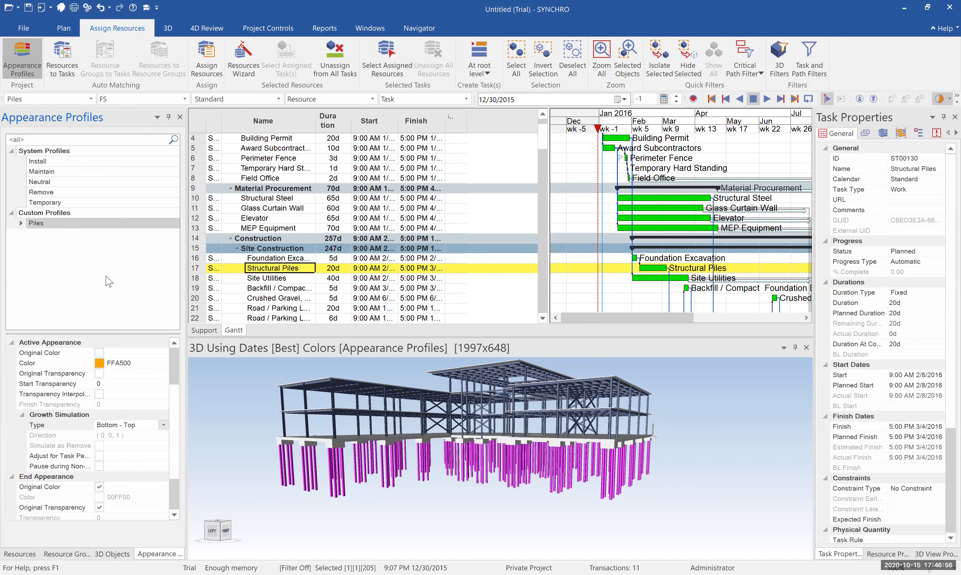
{"action": "left_click", "coordinate": [19, 554]}
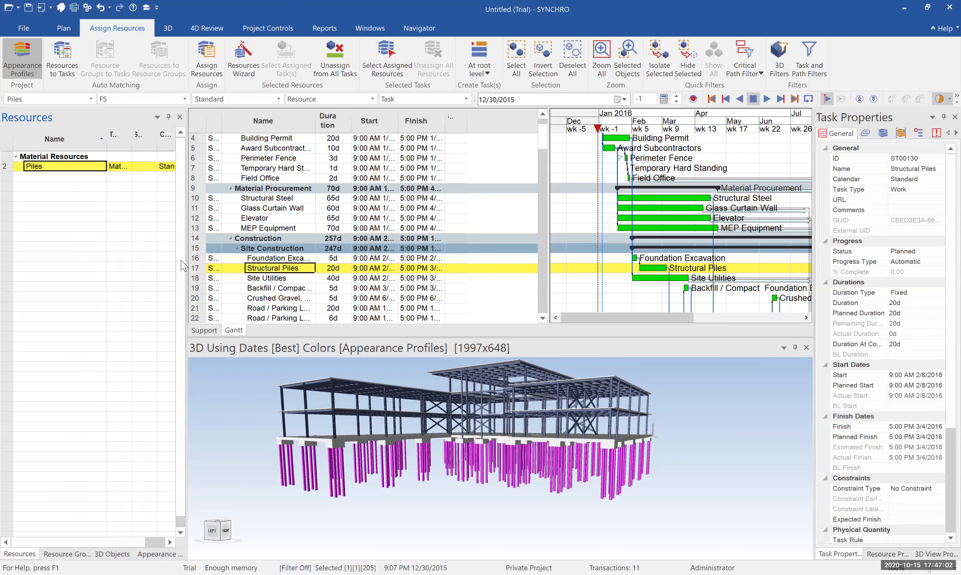
{"action": "key", "text": "shift+a"}
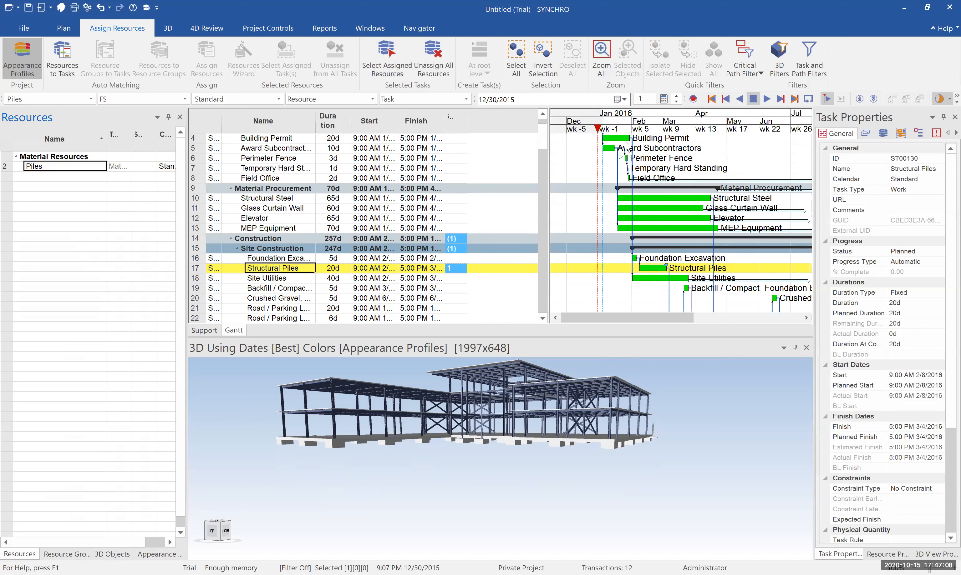
{"action": "mouse_move", "coordinate": [601, 135]}
{"action": "left_mouse_down"}
{"action": "mouse_move", "coordinate": [667, 139]}
{"action": "mouse_move", "coordinate": [624, 138]}
{"action": "mouse_move", "coordinate": [658, 146]}
{"action": "left_mouse_up"}
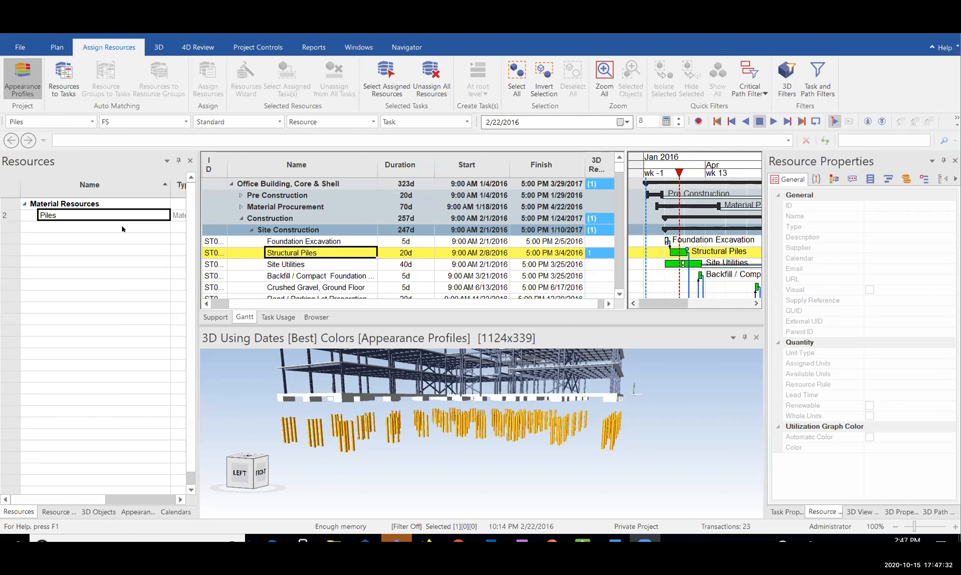
Assign the Piles resource to the Structural Piles task with Assign Resources
{"action": "left_click", "coordinate": [122, 229]}
{"action": "left_click", "coordinate": [127, 216]}
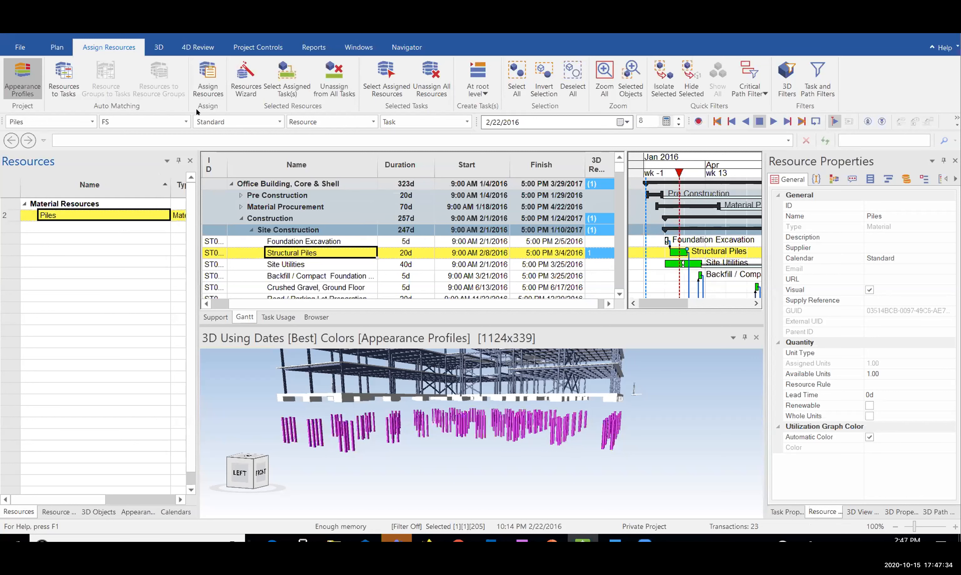
{"action": "left_click", "coordinate": [209, 95]}
{"action": "left_click", "coordinate": [97, 241]}
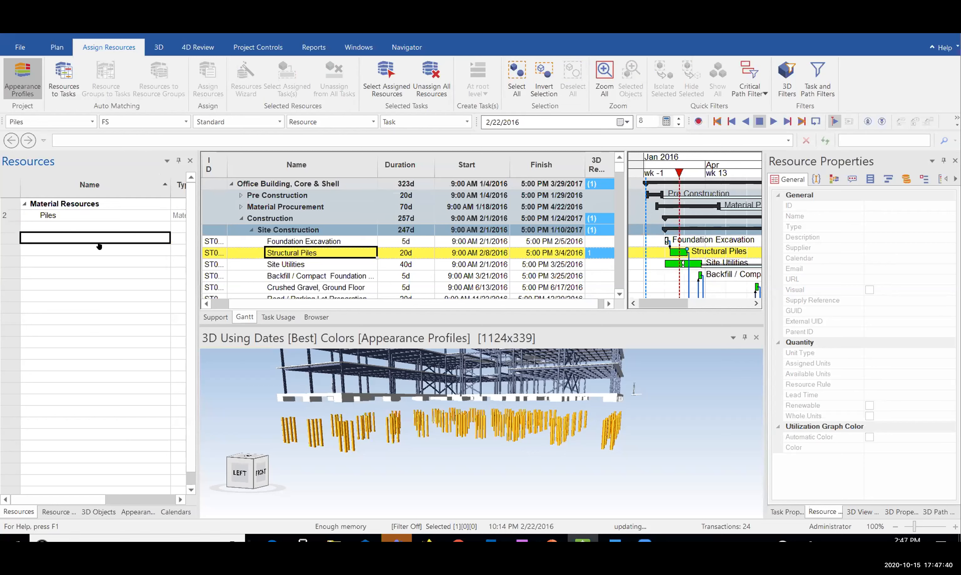
{"action": "left_click", "coordinate": [98, 217]}
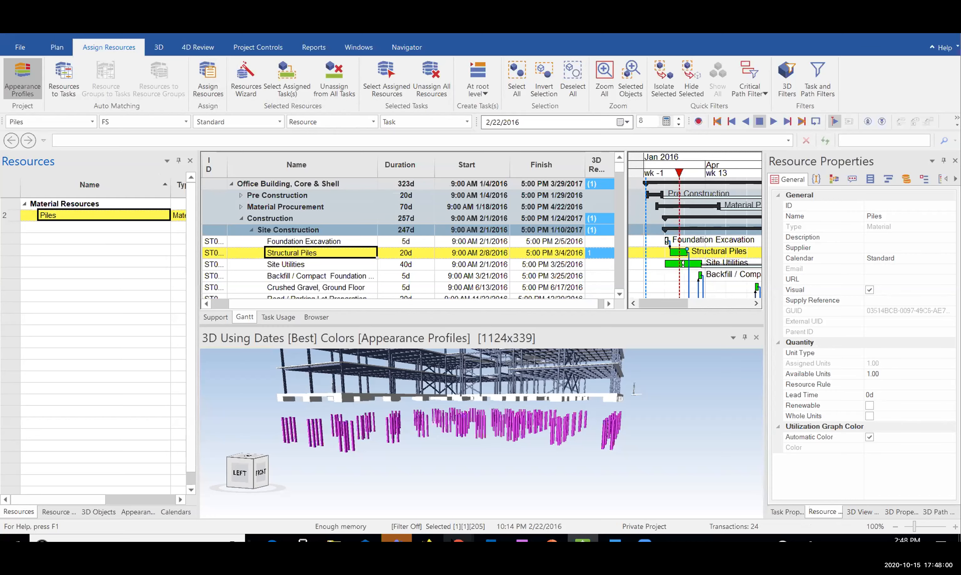
Orbit the 3D model to inspect the piles from below and the slabs from above
{"action": "mouse_move", "coordinate": [385, 425]}
{"action": "middle_mouse_down"}
{"action": "mouse_move", "coordinate": [389, 405]}
{"action": "mouse_move", "coordinate": [390, 452]}
{"action": "mouse_move", "coordinate": [385, 424]}
{"action": "middle_mouse_up"}
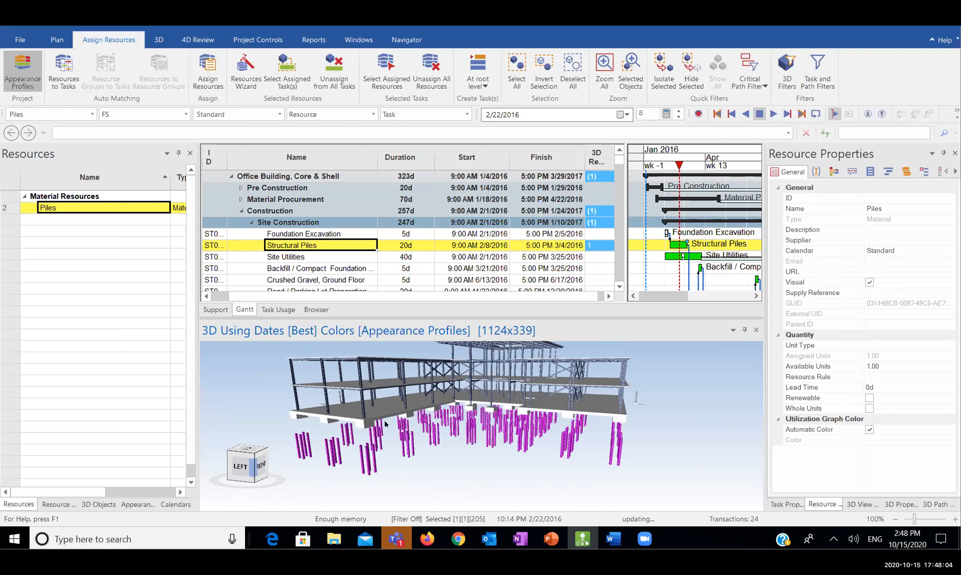
{"action": "middle_click_drag", "start_coordinate": [322, 441], "coordinate": [379, 420]}
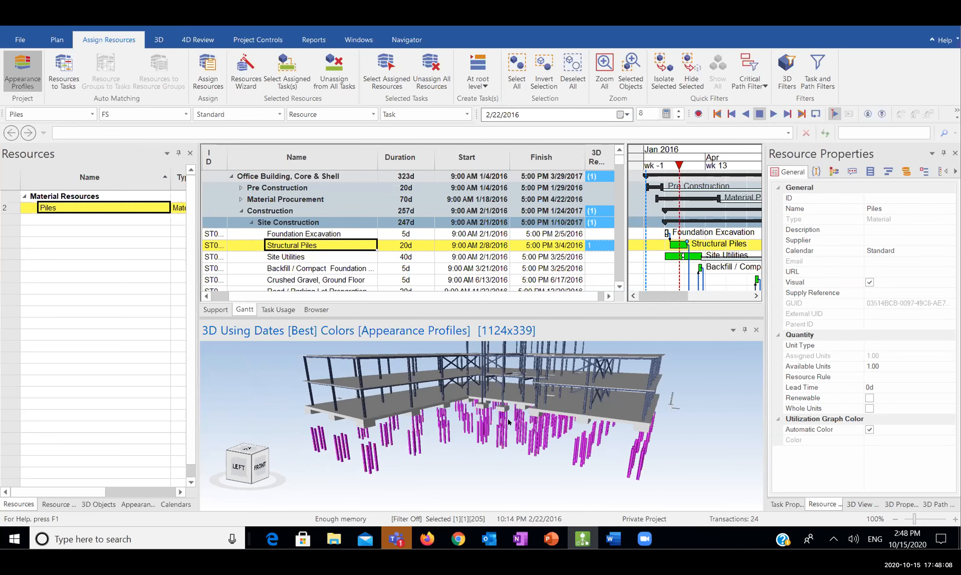
{"action": "middle_click_drag", "start_coordinate": [508, 422], "coordinate": [434, 412]}
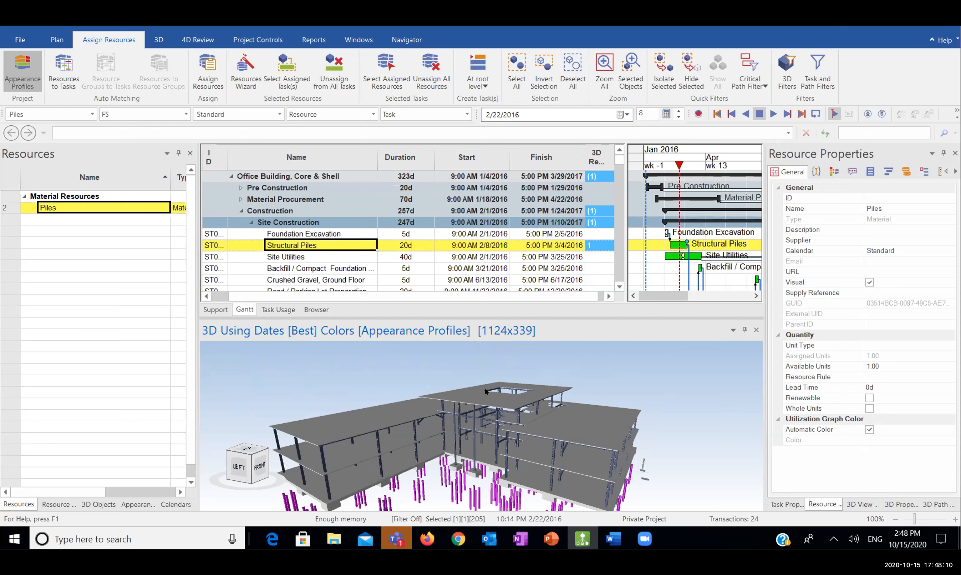
{"action": "middle_click_drag", "start_coordinate": [586, 440], "coordinate": [498, 413]}
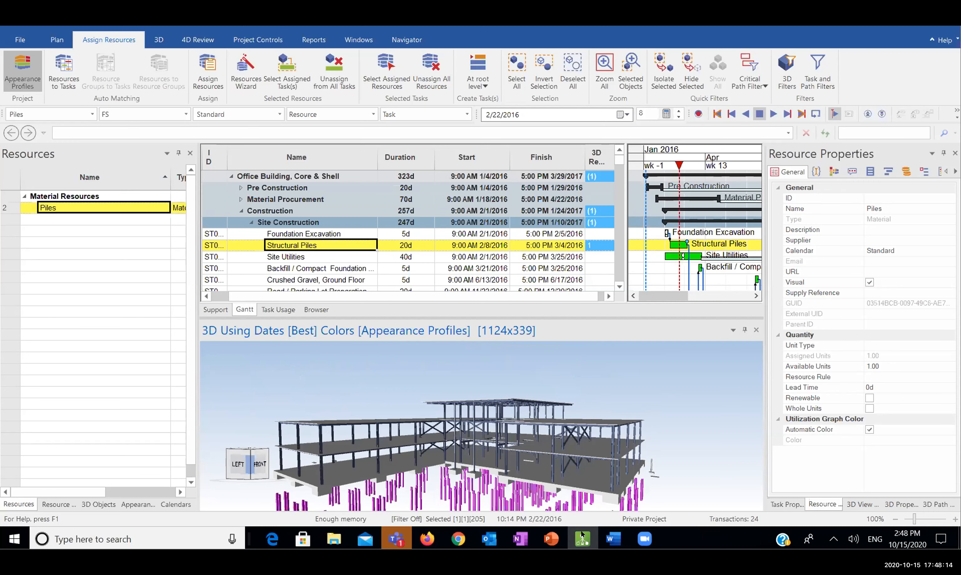
{"action": "left_click", "coordinate": [458, 538]}
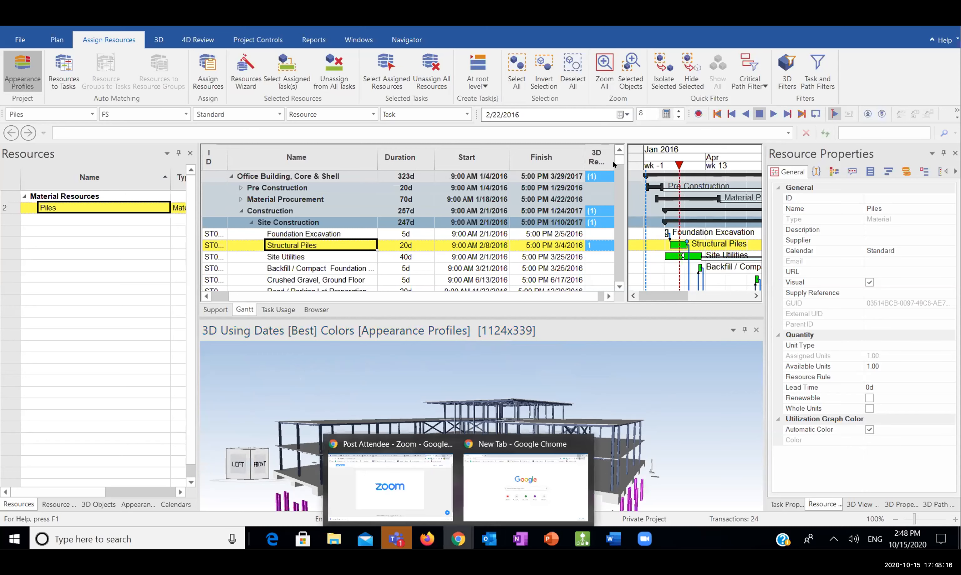
Copy the SYNCHRO Academy workshop link from PowerPoint's Agenda slide and return to Chrome's new tab
{"action": "left_click", "coordinate": [545, 478]}
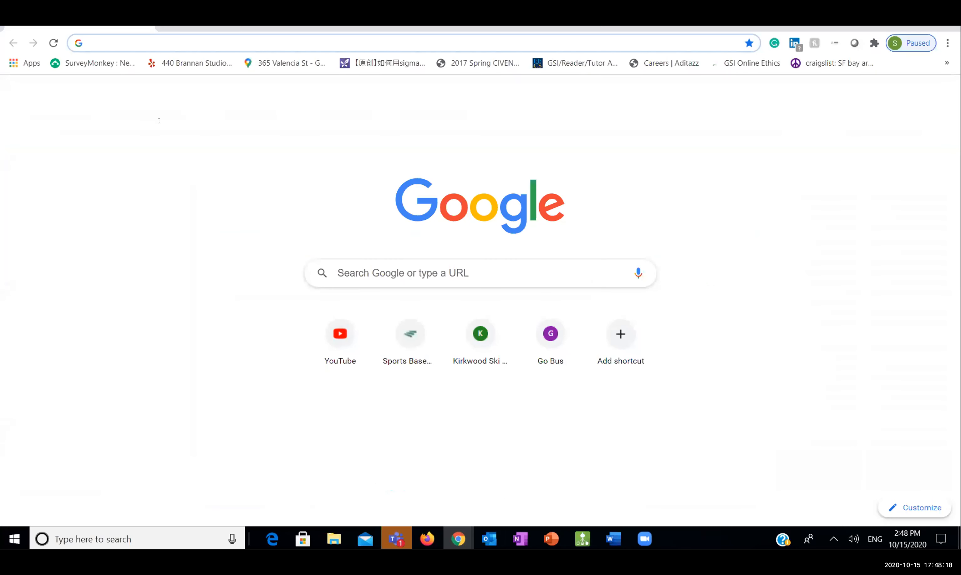
{"action": "left_click", "coordinate": [550, 539]}
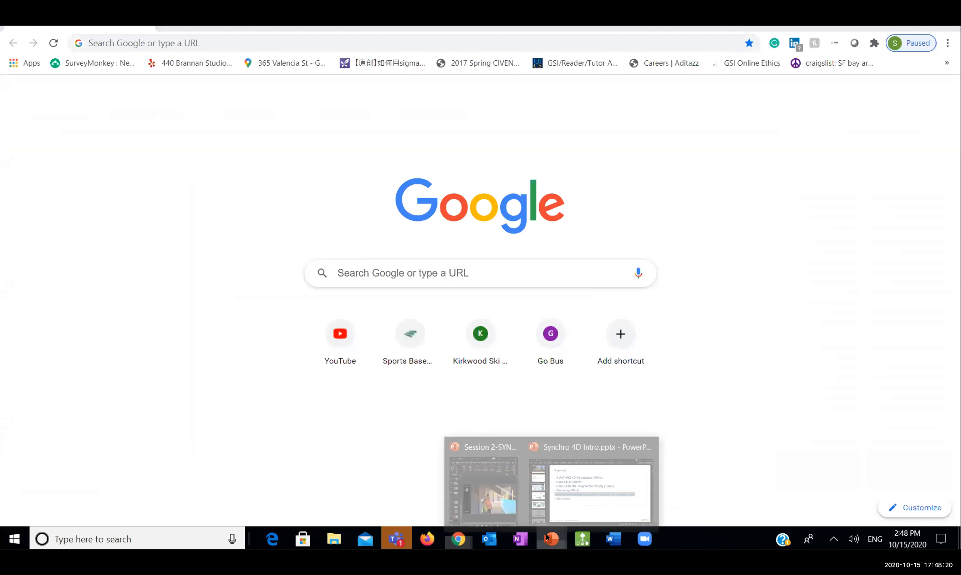
{"action": "left_click", "coordinate": [556, 472]}
{"action": "left_click", "coordinate": [491, 289]}
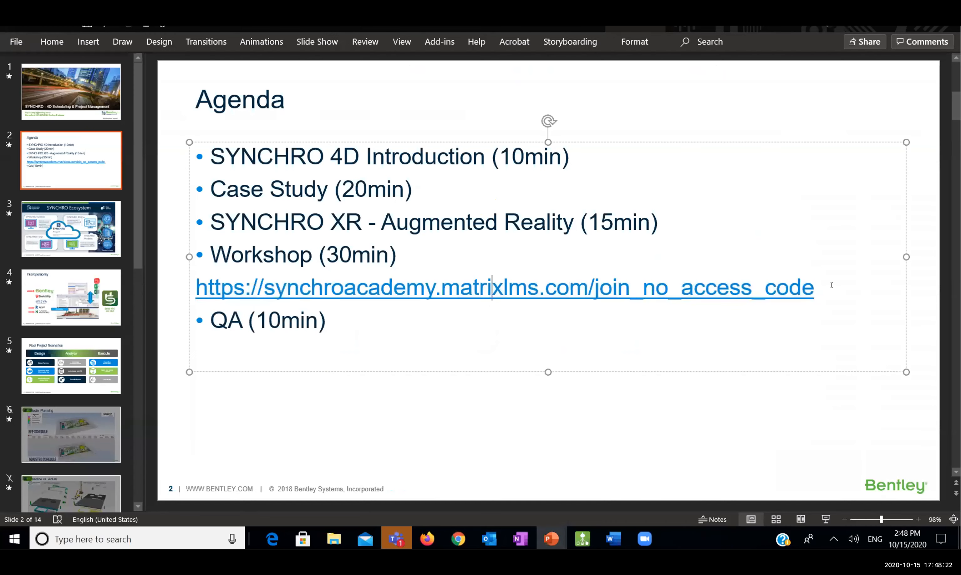
{"action": "triple_click", "coordinate": [191, 288]}
{"action": "key", "text": "ctrl+c"}
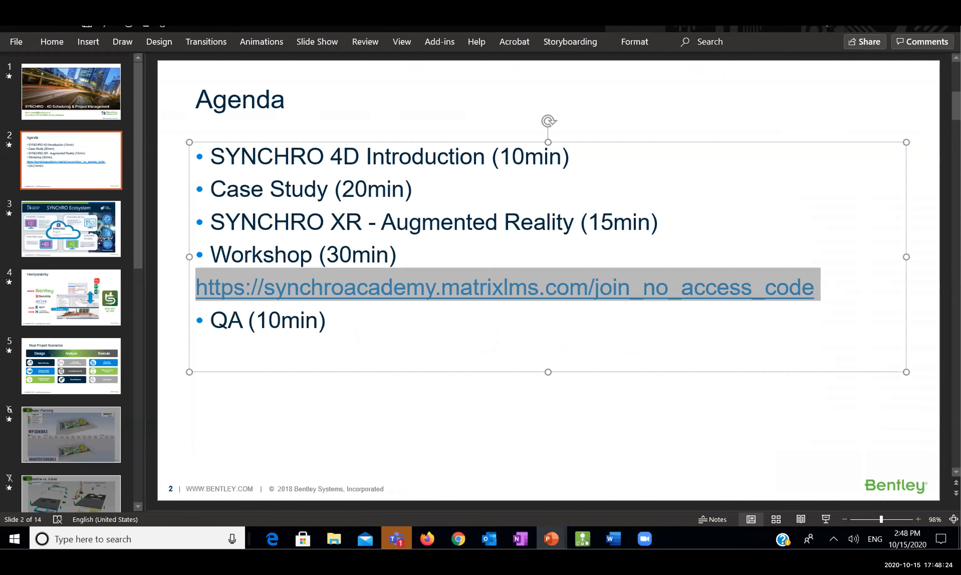
{"action": "left_click", "coordinate": [458, 540]}
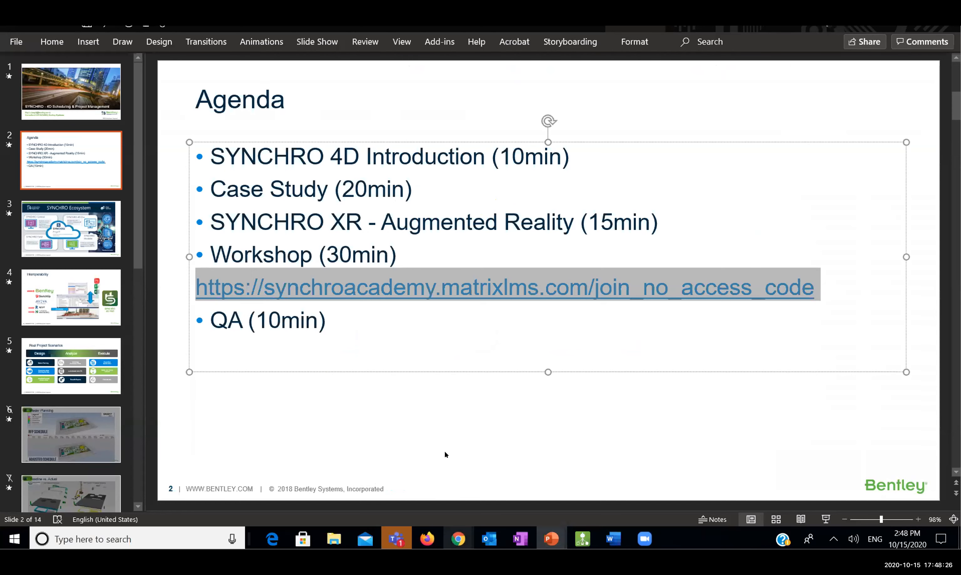
{"action": "left_click", "coordinate": [523, 487]}
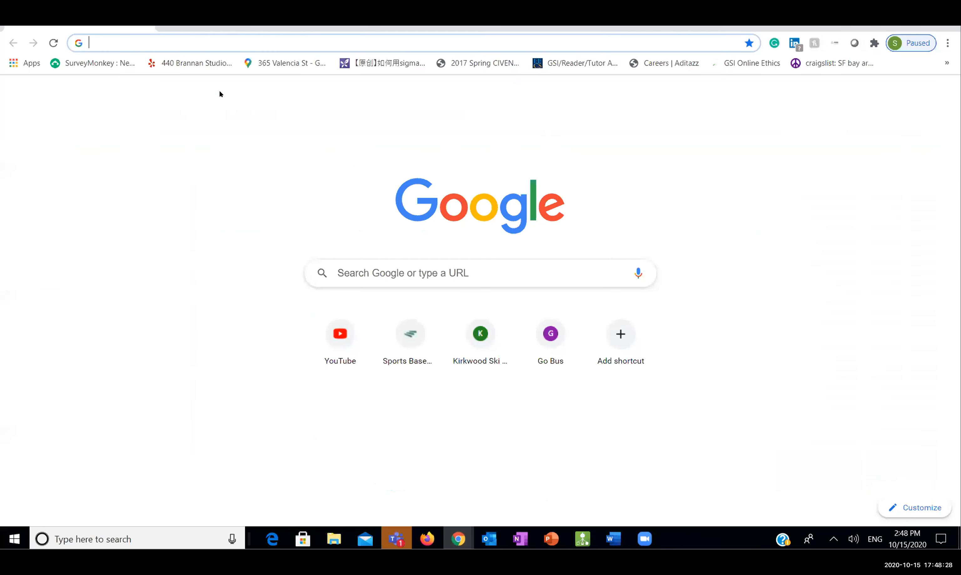
Paste the workshop link into Chrome's address bar, trim it and load the SYNCHRO Academy site
{"action": "key", "text": "ctrl+v"}
{"action": "key", "text": "BackSpace"}
{"action": "key", "text": "BackSpace"}
{"action": "key", "text": "BackSpace"}
{"action": "key", "text": "BackSpace"}
{"action": "key", "text": "BackSpace"}
{"action": "key", "text": "BackSpace"}
{"action": "key", "text": "BackSpace"}
{"action": "key", "text": "BackSpace"}
{"action": "key", "text": "BackSpace"}
{"action": "key", "text": "BackSpace"}
{"action": "key", "text": "BackSpace"}
{"action": "key", "text": "BackSpace"}
{"action": "key", "text": "BackSpace"}
{"action": "key", "text": "BackSpace"}
{"action": "key", "text": "BackSpace"}
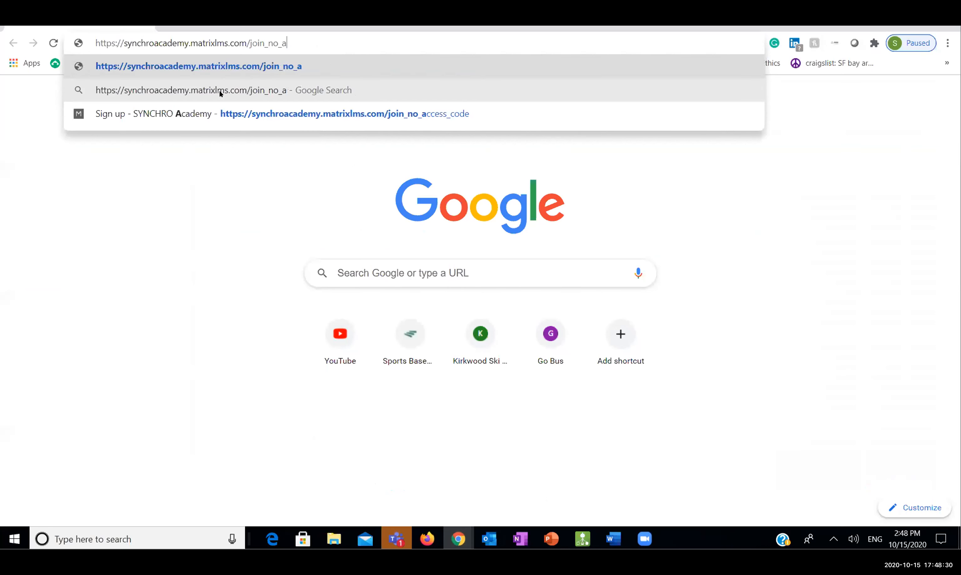
{"action": "key", "text": "BackSpace"}
{"action": "key", "text": "BackSpace"}
{"action": "key", "text": "BackSpace"}
{"action": "key", "text": "BackSpace"}
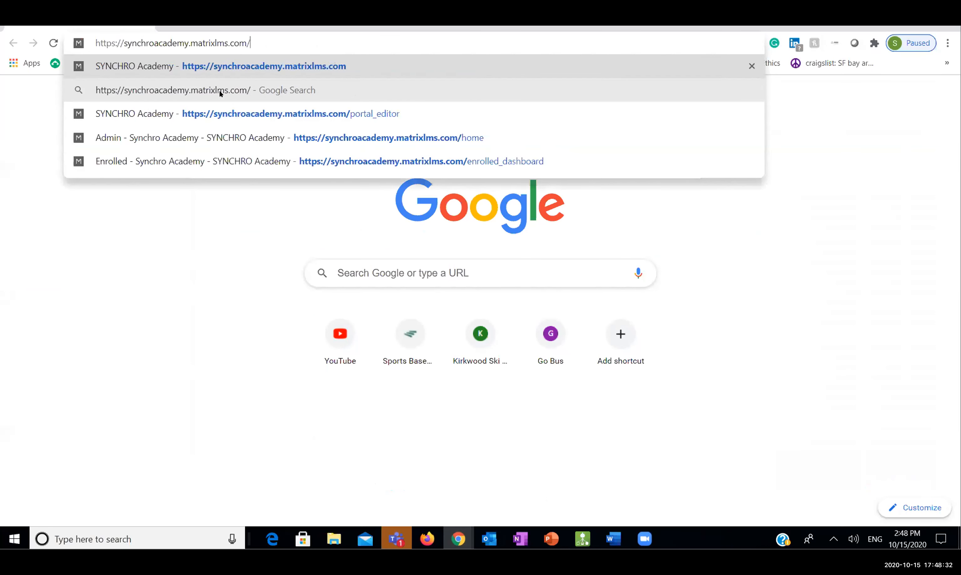
{"action": "key", "text": "Return"}
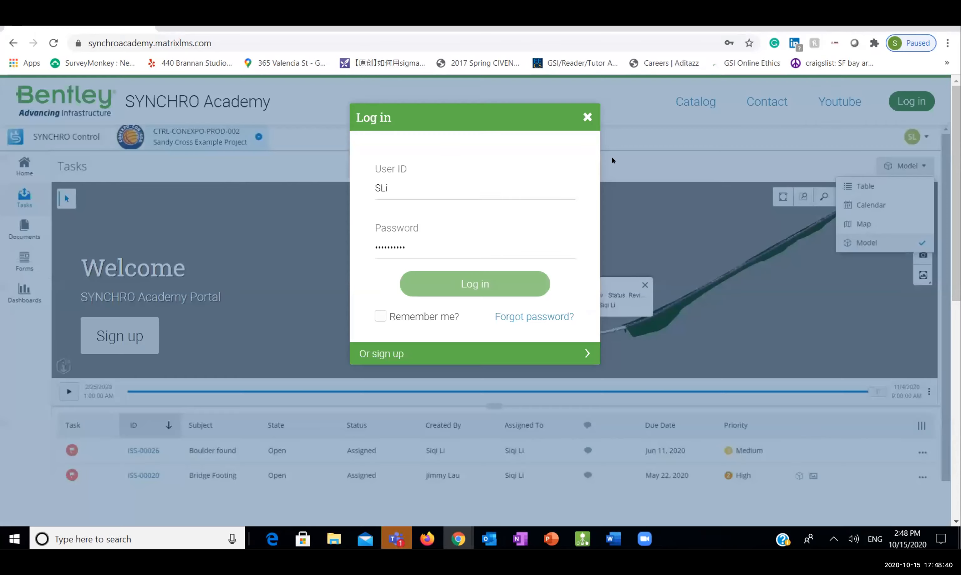
Go to bentley.matrixlms.com and open its log-in form
{"action": "left_click", "coordinate": [223, 39]}
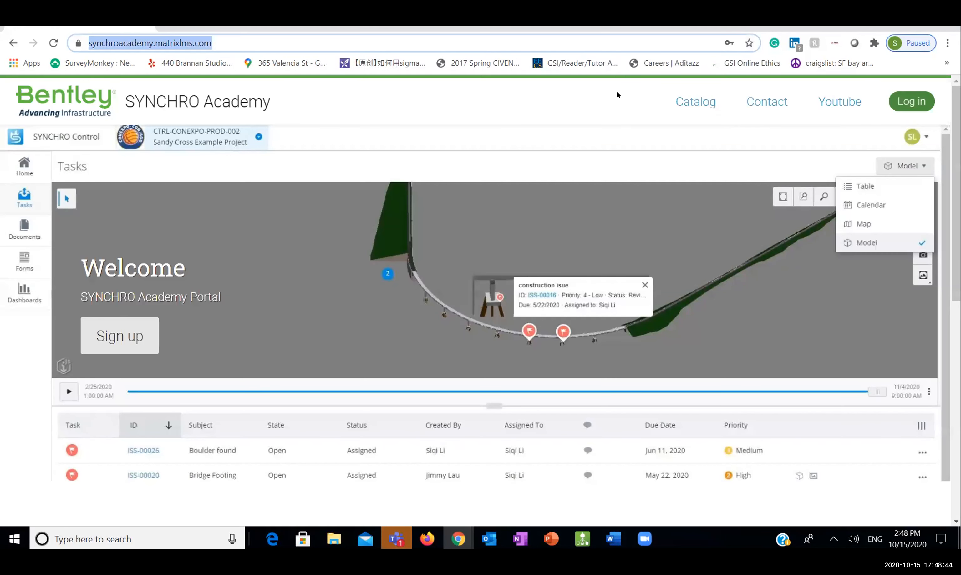
{"action": "type", "text": "bentle"}
{"action": "key", "text": "Return"}
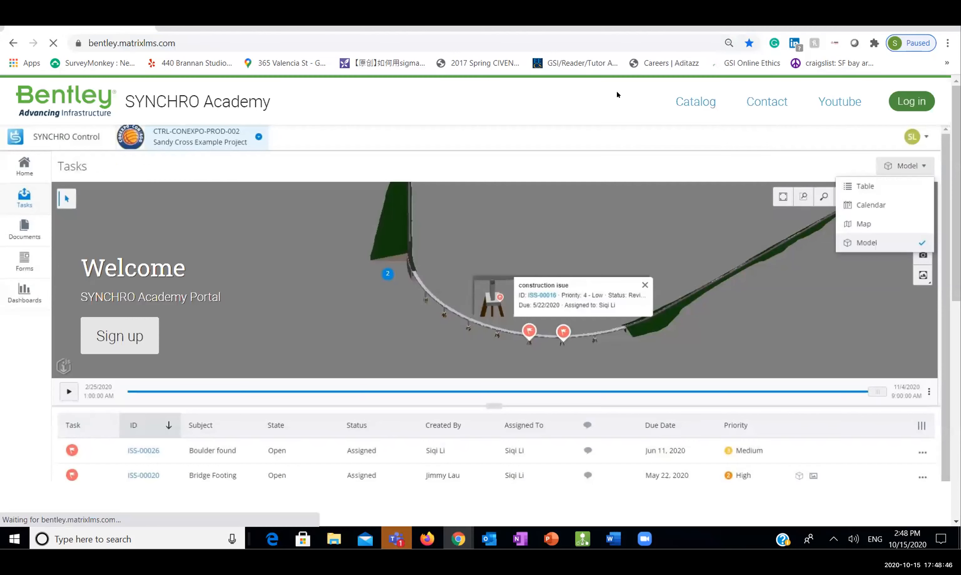
{"action": "left_click", "coordinate": [898, 93]}
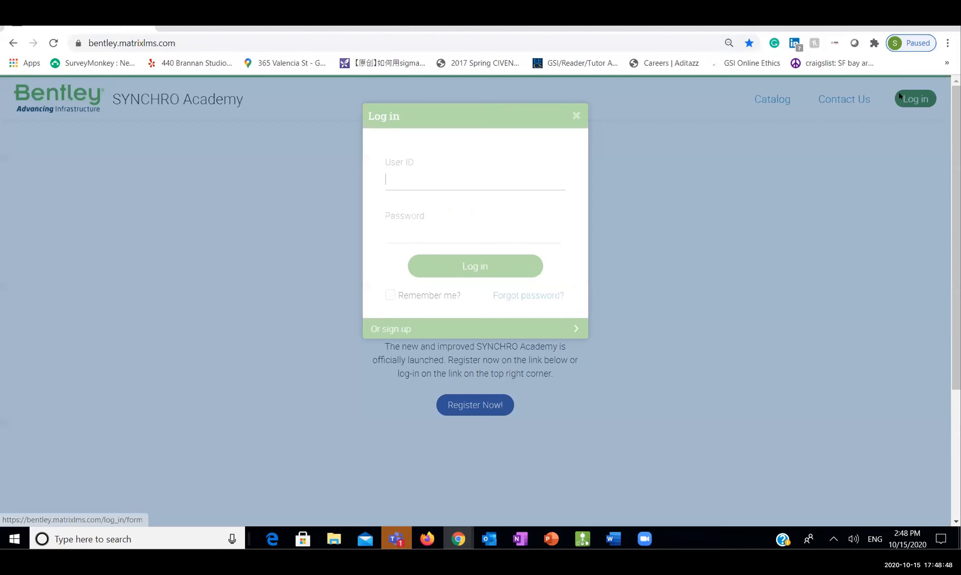
{"action": "left_click", "coordinate": [500, 269]}
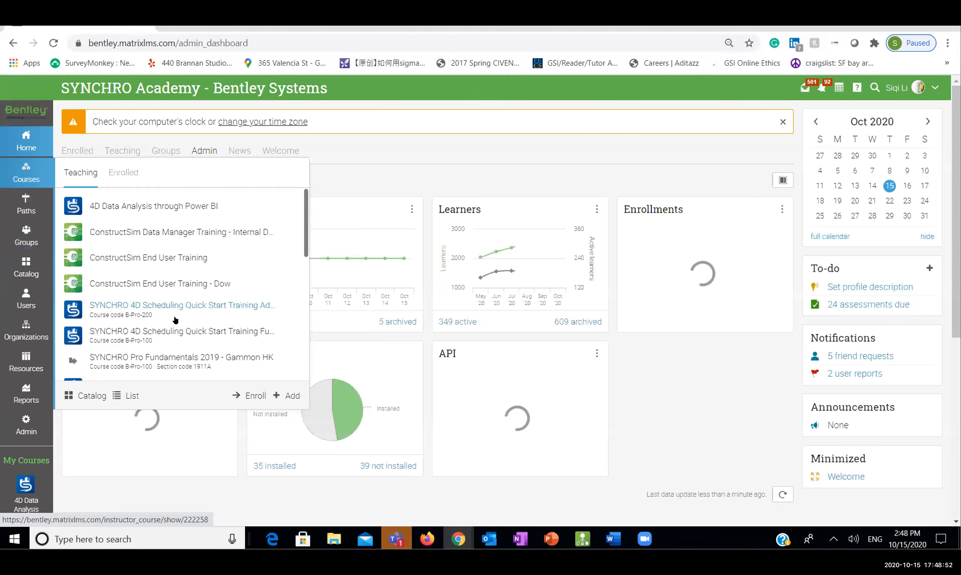
Open the SYNCHRO 4D Scheduling Quick Start Learning Path from Paths, then the Fundamentals 2019 course's Course Introduction
{"action": "mouse_move", "coordinate": [22, 209]}
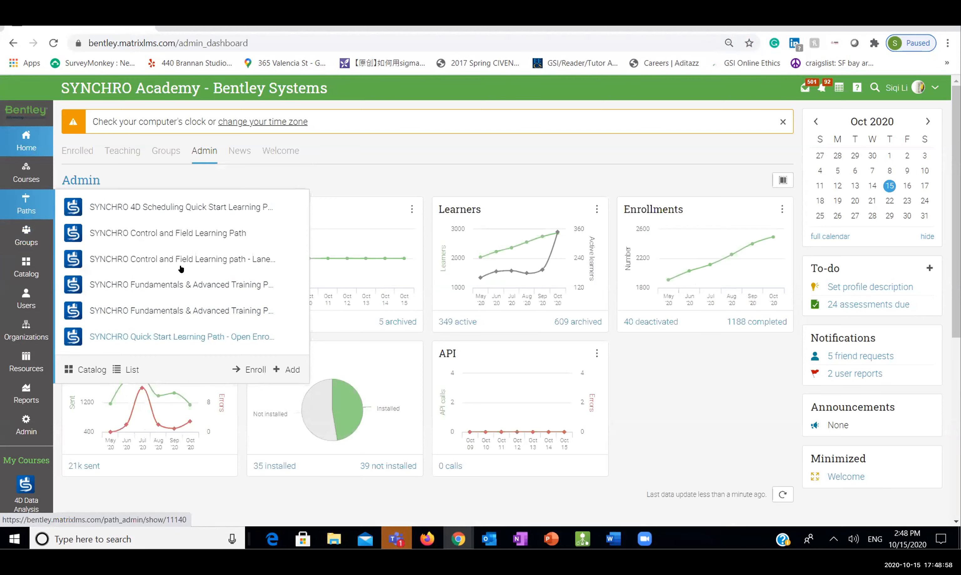
{"action": "left_click", "coordinate": [156, 204]}
{"action": "left_click_drag", "start_coordinate": [122, 87], "coordinate": [411, 79]}
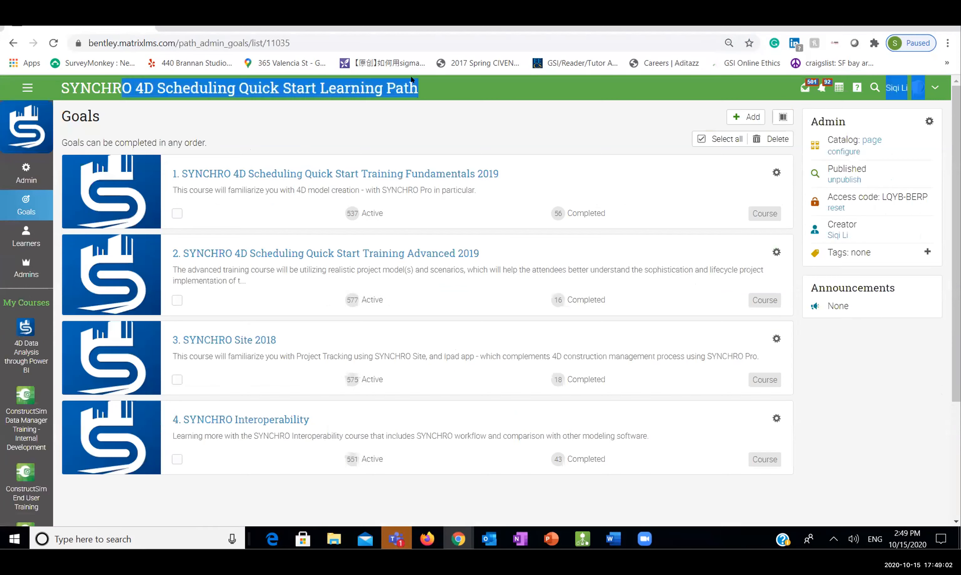
{"action": "left_click", "coordinate": [451, 87]}
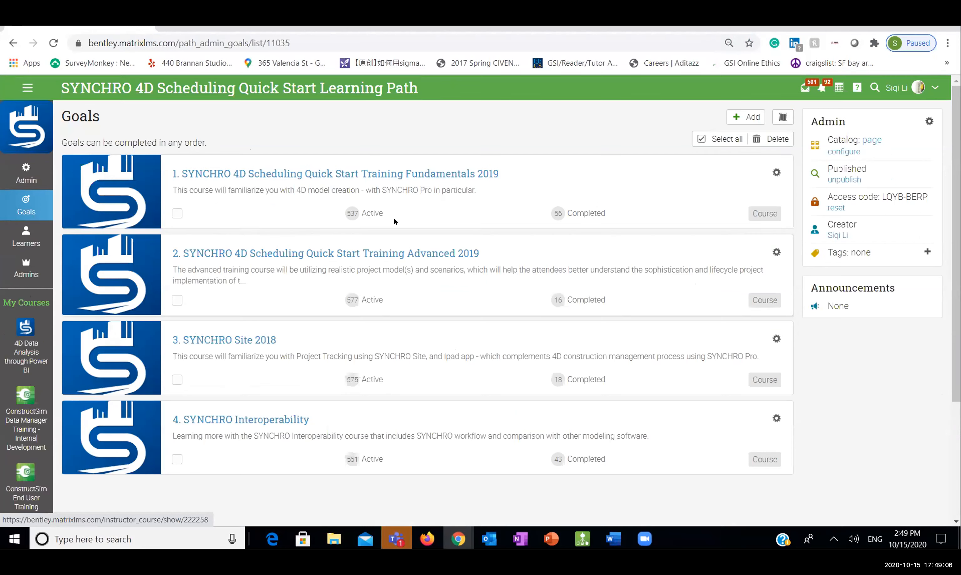
{"action": "left_click", "coordinate": [397, 181]}
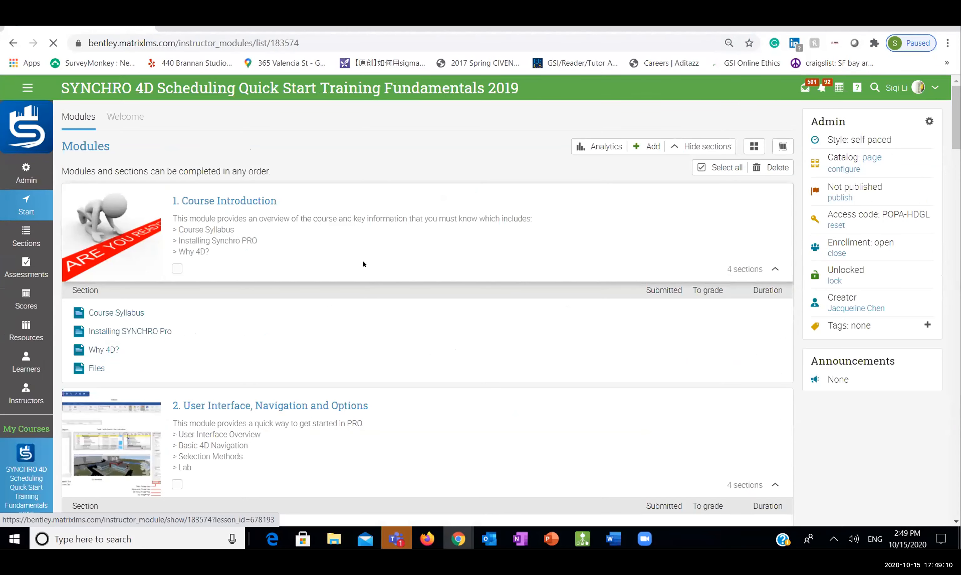
{"action": "left_click", "coordinate": [362, 259]}
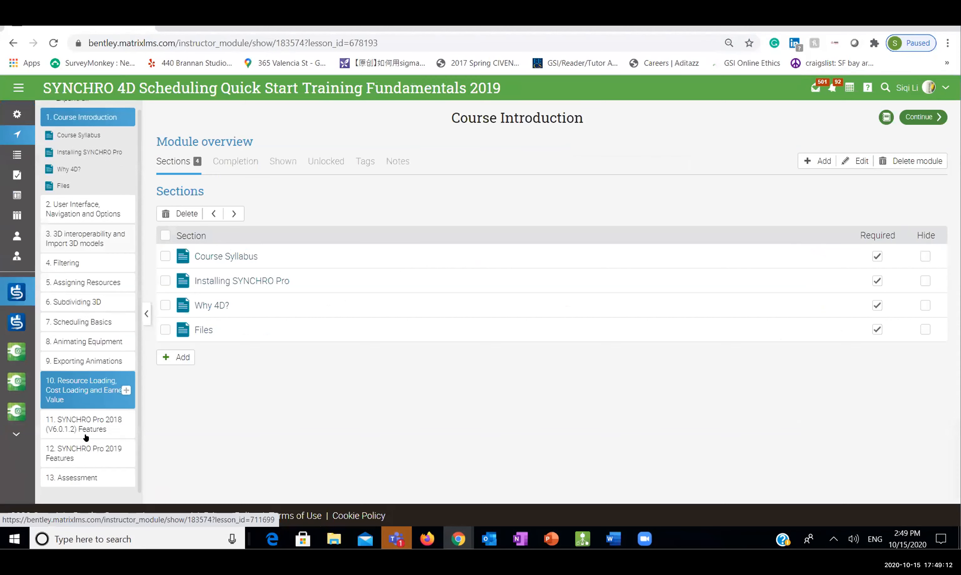
Expand 6. Subdividing 3D and preview the Video - 3D Subdivision lesson
{"action": "left_click", "coordinate": [124, 306]}
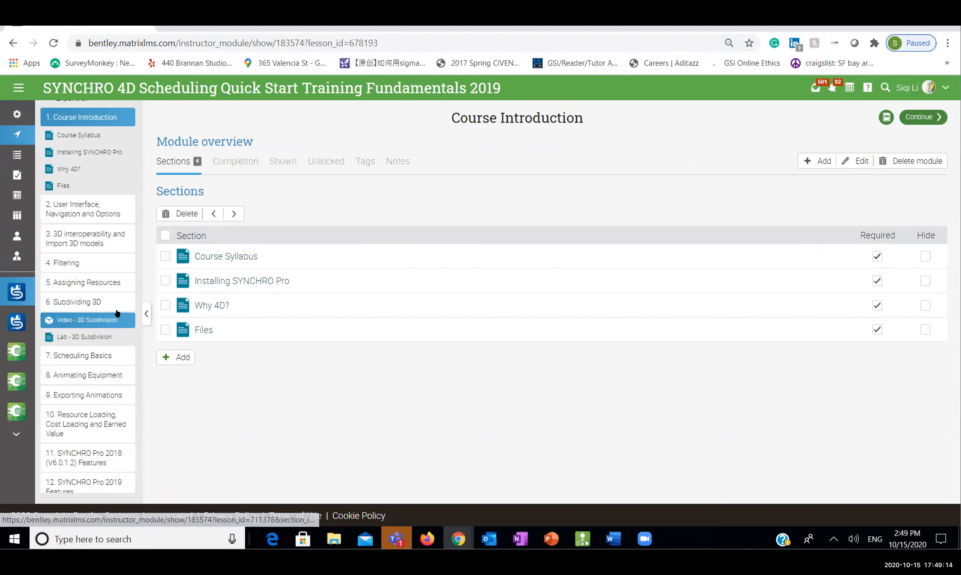
{"action": "left_click", "coordinate": [108, 323]}
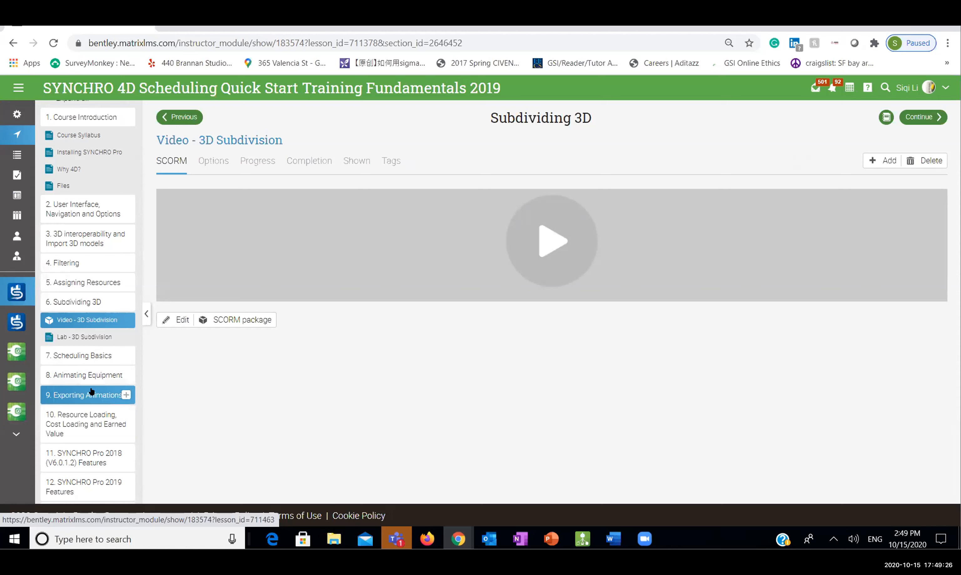
{"action": "scroll", "coordinate": [97, 369], "scroll_direction": "down", "scroll_amount": 1}
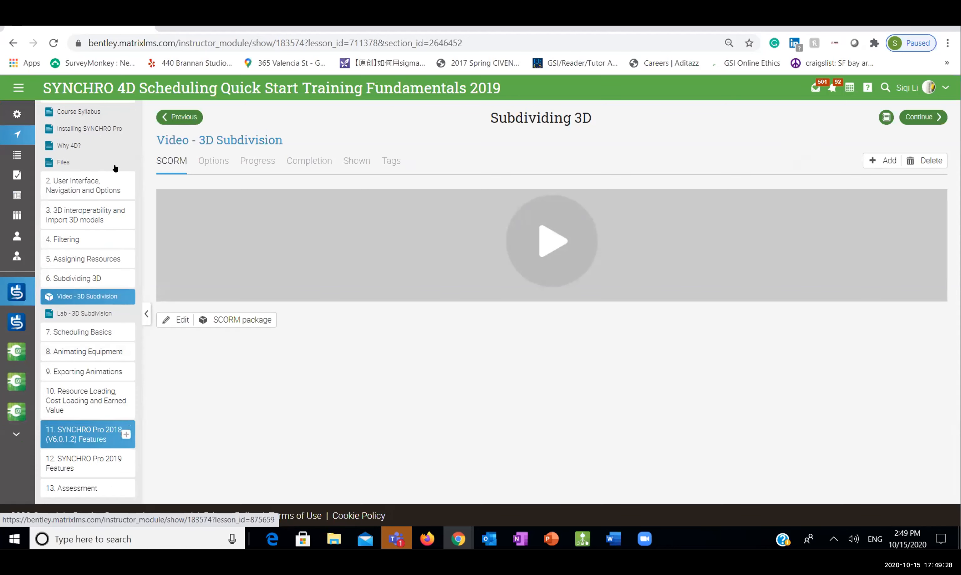
{"action": "scroll", "coordinate": [107, 262], "scroll_direction": "up", "scroll_amount": 1}
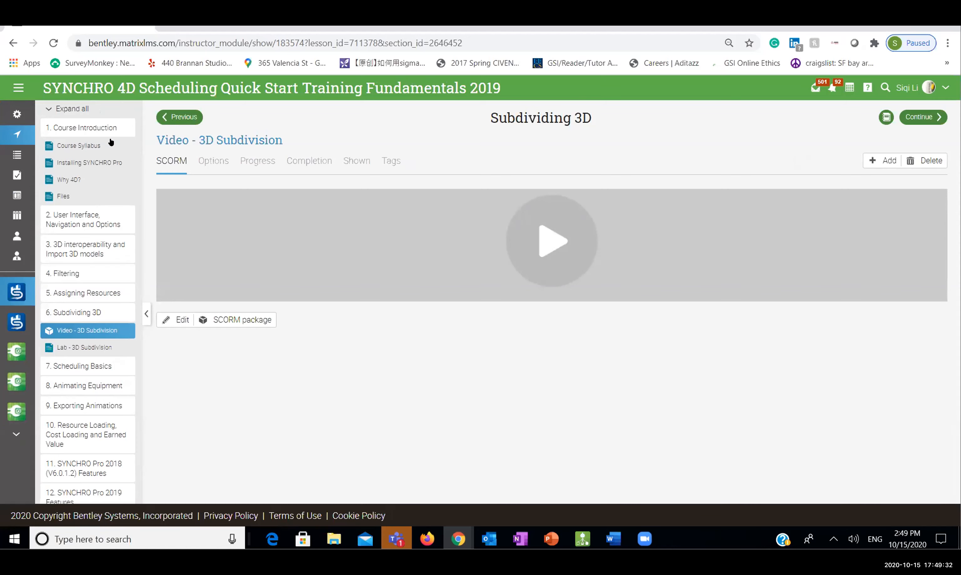
Return to the 4D Scheduling Quick Start Learning Path goals through the site navigation menu
{"action": "left_click", "coordinate": [18, 88]}
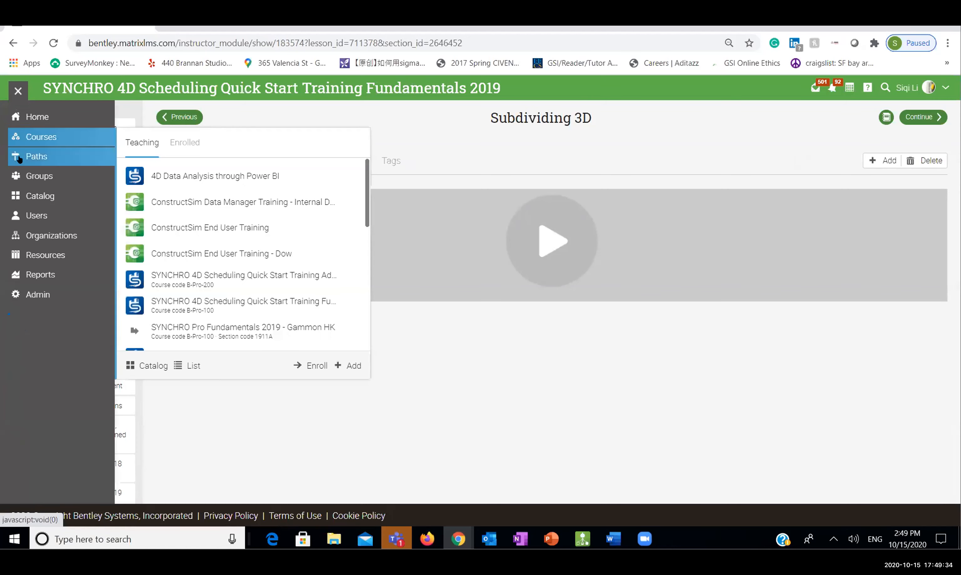
{"action": "mouse_move", "coordinate": [57, 152]}
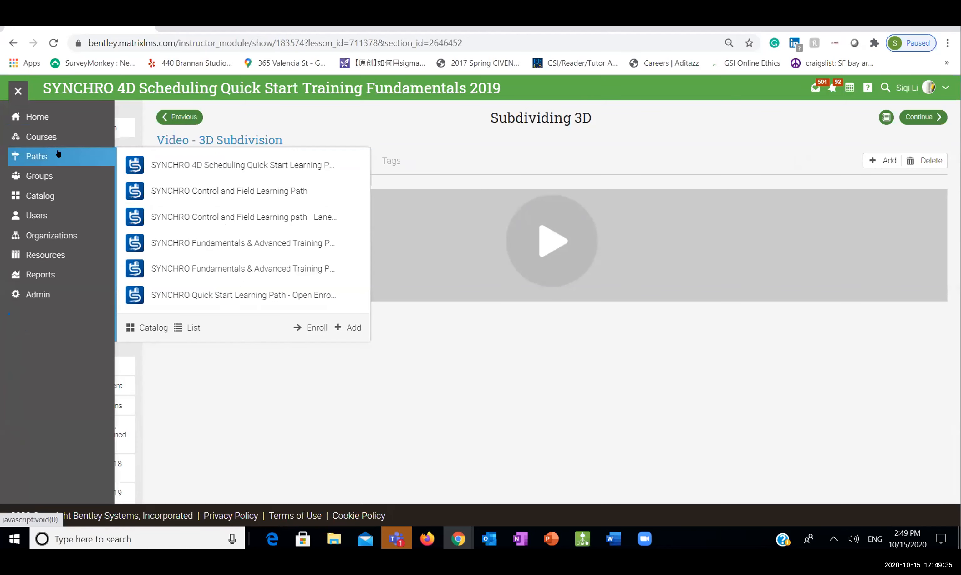
{"action": "left_click", "coordinate": [253, 166]}
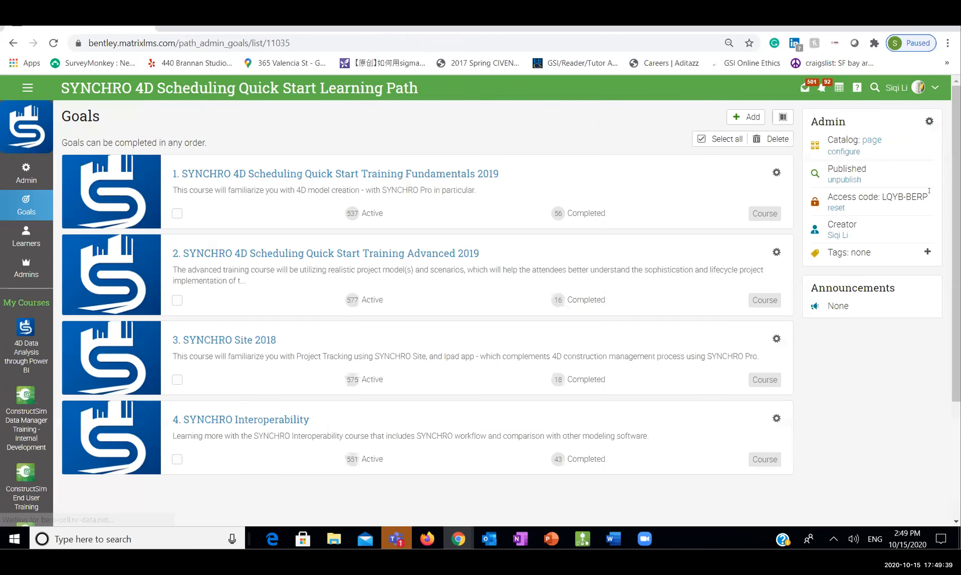
{"action": "left_click_drag", "start_coordinate": [931, 195], "coordinate": [878, 192]}
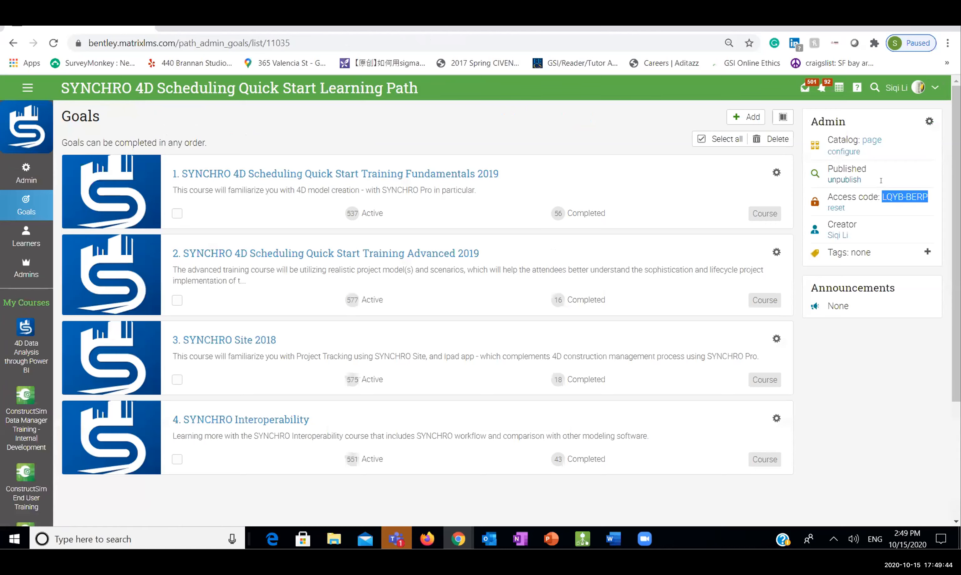
Highlight the learning path's access code in the SYNCHRO Academy Admin panel for attendees
{"action": "left_click", "coordinate": [887, 198]}
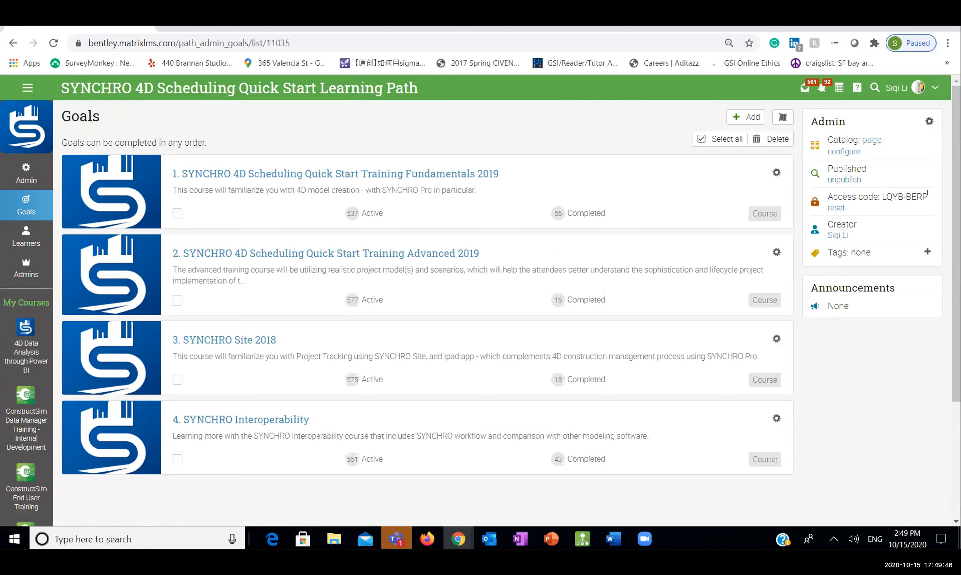
{"action": "left_click_drag", "start_coordinate": [927, 194], "coordinate": [881, 197]}
{"action": "left_click_drag", "start_coordinate": [330, 89], "coordinate": [436, 88]}
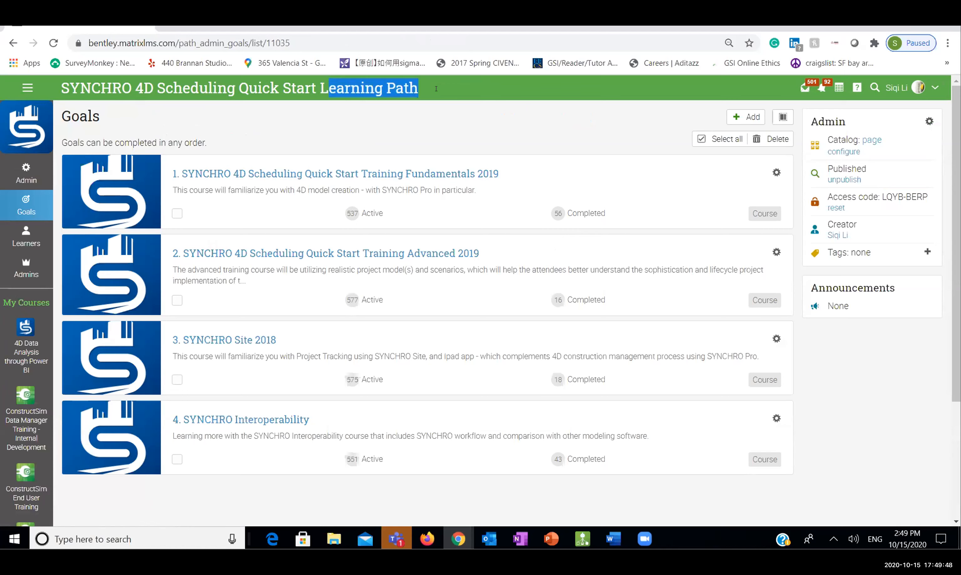
{"action": "left_click_drag", "start_coordinate": [883, 197], "coordinate": [921, 199]}
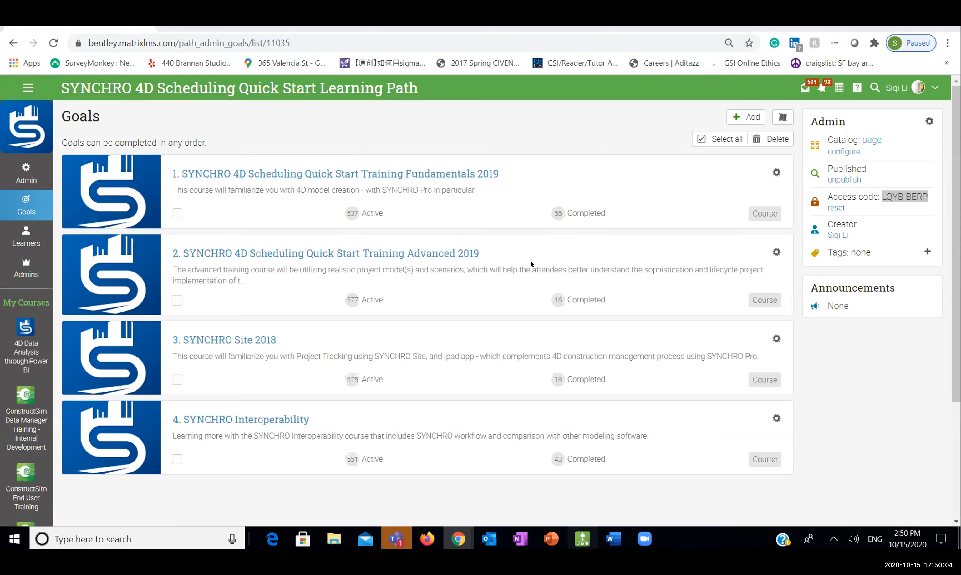
Briefly orbit the SYNCHRO Pro building model, then bring up the PowerPoint Agenda slide
{"action": "key", "text": "alt+Tab"}
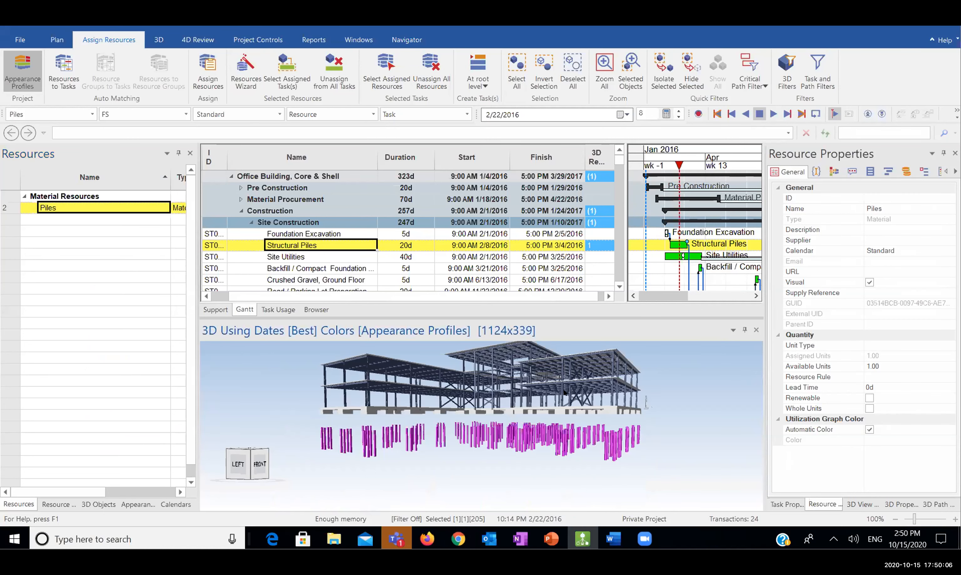
{"action": "left_click_drag", "start_coordinate": [564, 393], "coordinate": [573, 409]}
{"action": "mouse_move", "coordinate": [548, 541]}
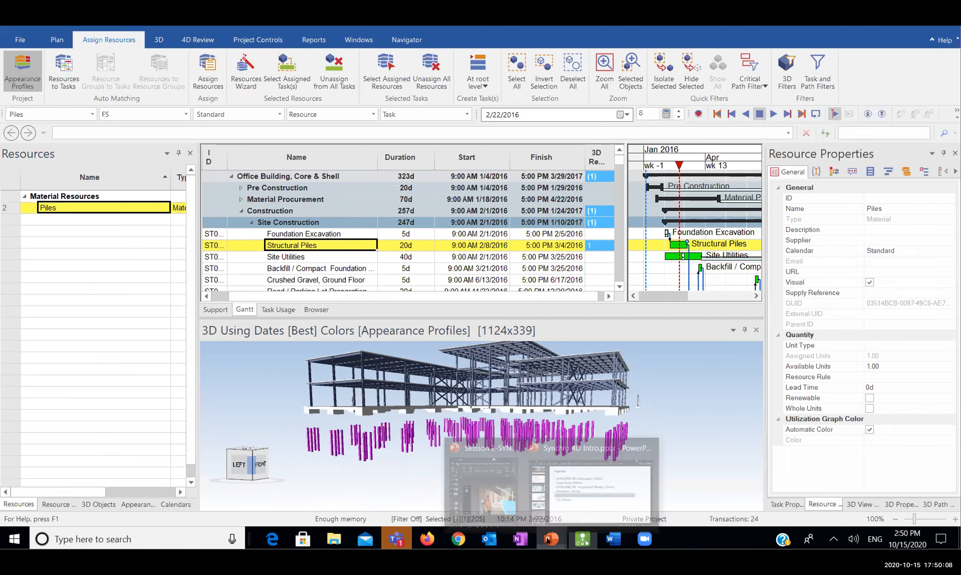
{"action": "left_click", "coordinate": [622, 489]}
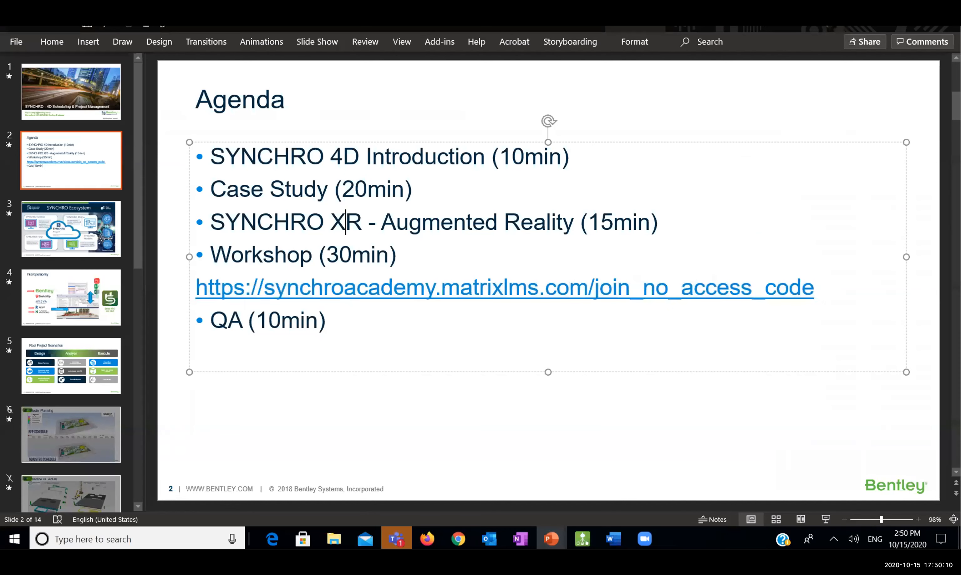
{"action": "left_click_drag", "start_coordinate": [406, 197], "coordinate": [343, 199]}
{"action": "left_click_drag", "start_coordinate": [221, 181], "coordinate": [366, 223]}
{"action": "left_click", "coordinate": [225, 220]}
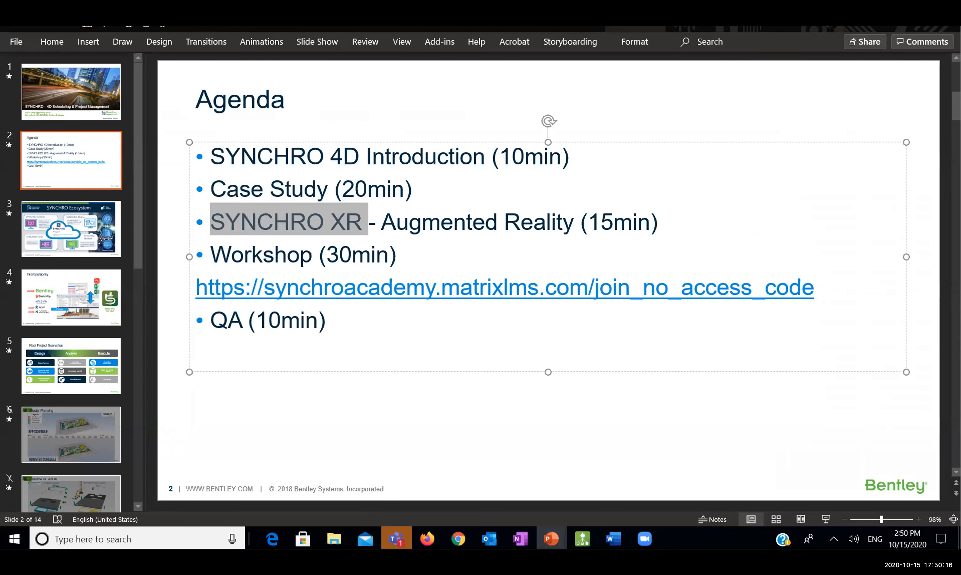
{"action": "left_click_drag", "start_coordinate": [311, 255], "coordinate": [214, 250]}
{"action": "left_click", "coordinate": [252, 256]}
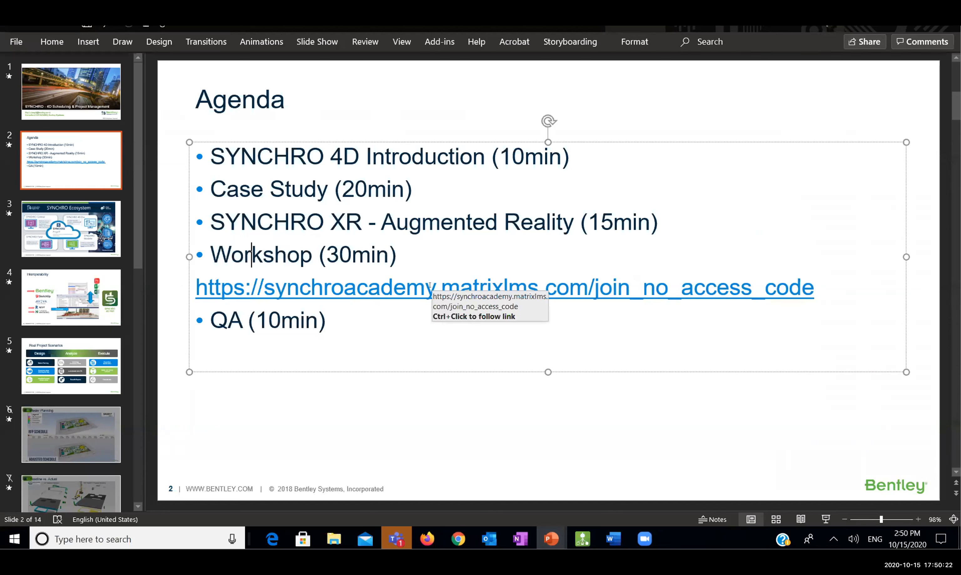
{"action": "left_click", "coordinate": [461, 287]}
{"action": "double_click", "coordinate": [230, 289]}
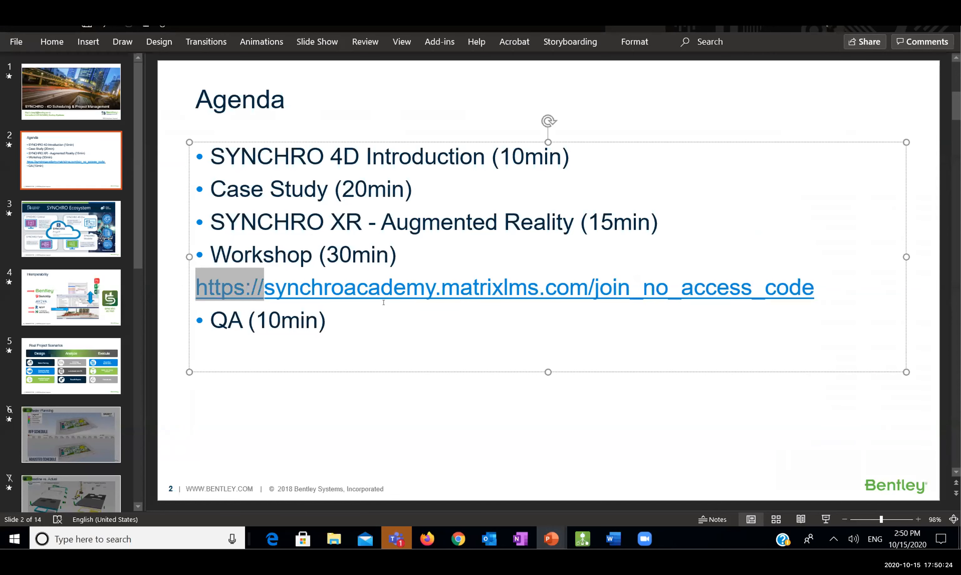